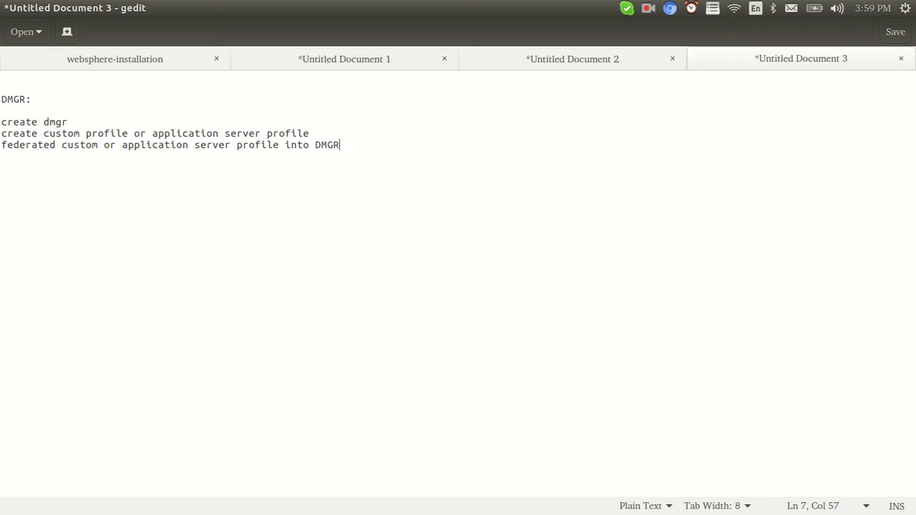
Add blank lines below the DMGR steps in Untitled Document 3.
key(Return)
key(Return)
key(Return)
key(Return)
Add a 'Cell:' heading followed by the lines 'create dmgr' and 'create appli.server'.
text(Cell:  c)
text(reate dmgr)
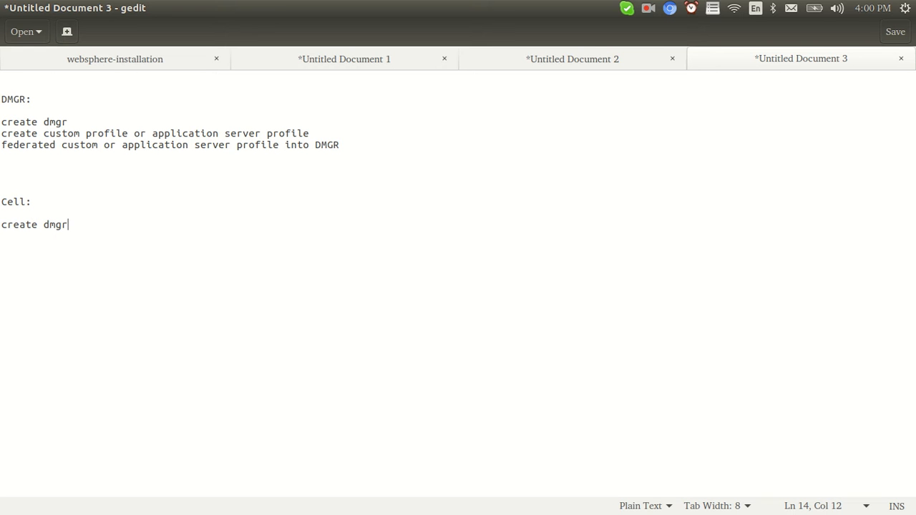
key(Return)
text(create a)
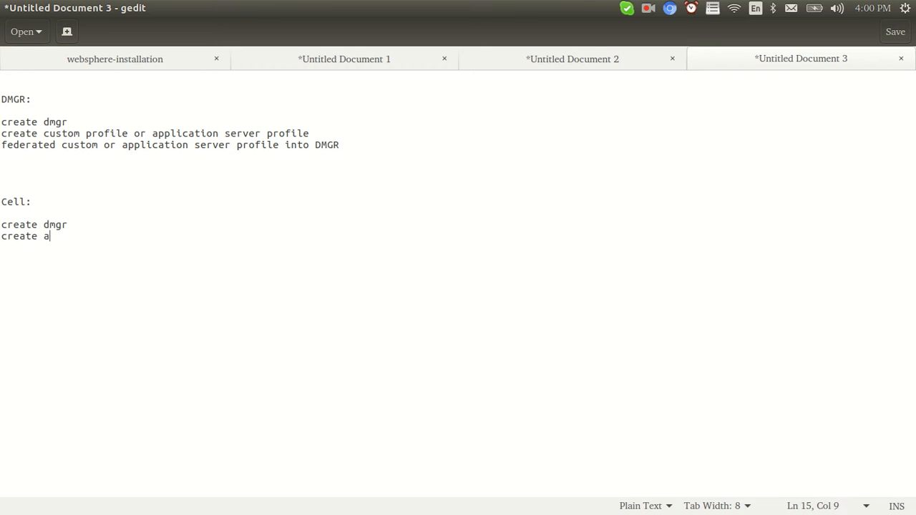
text(ppli.server)
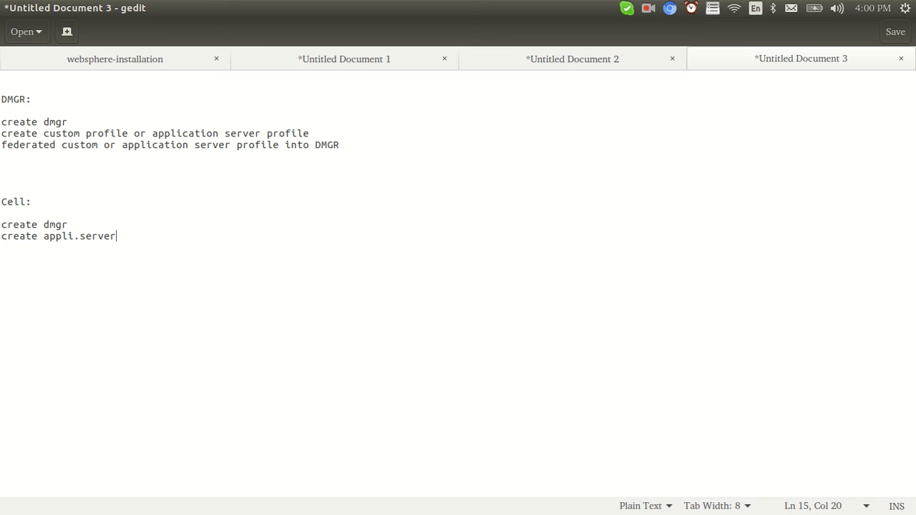
Highlight the federate step, the Cell: heading and its two steps, then show Untitled Document 2.
drag(357, 145, 1, 148)
drag(32, 202, 1, 202)
drag(120, 237, 1, 223)
click(120, 244)
drag(73, 223, 1, 224)
drag(118, 239, 25, 239)
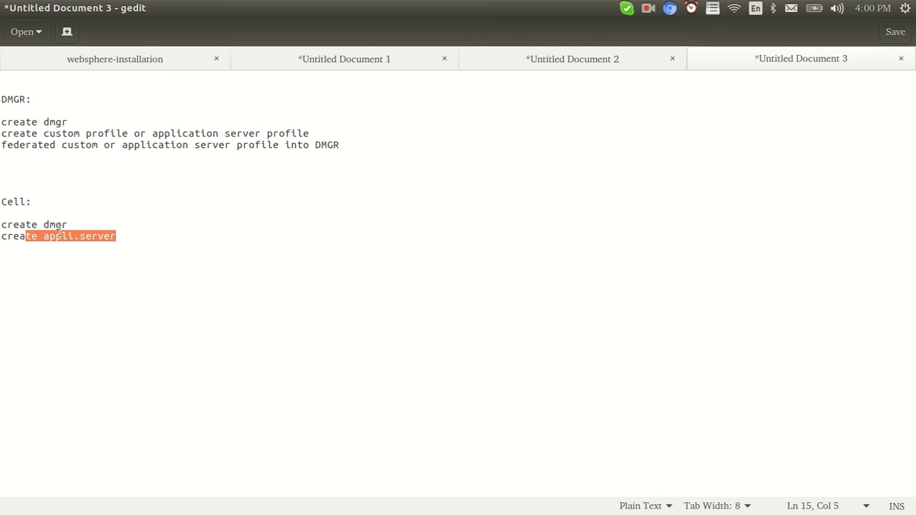
click(514, 65)
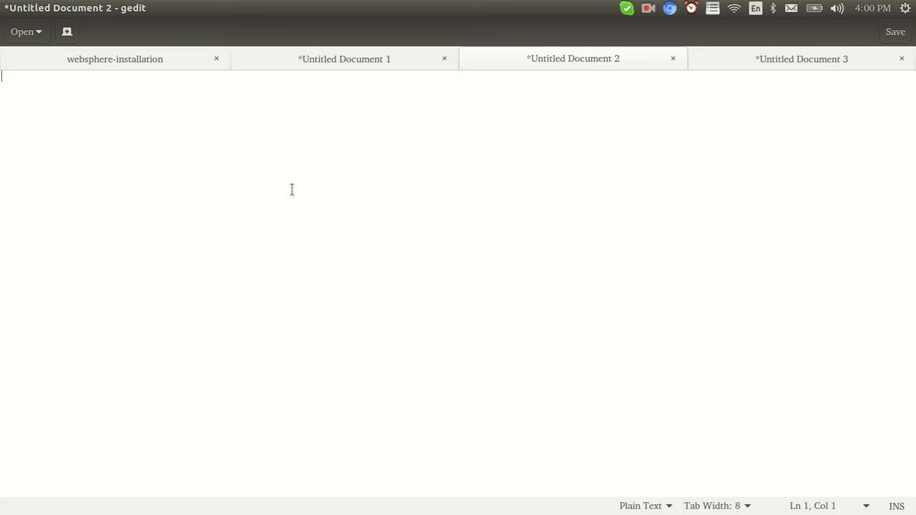
In Untitled Document 1, highlight the CELL PROFILE, DMGR and APPLICATION SERVER PROFILE headings.
click(364, 57)
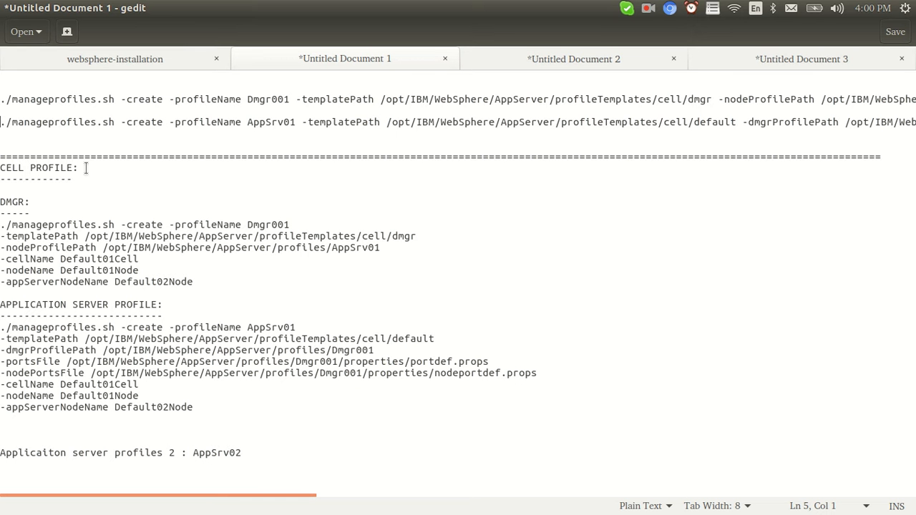
drag(56, 169, 2, 154)
click(60, 167)
drag(85, 168, 2, 165)
click(48, 192)
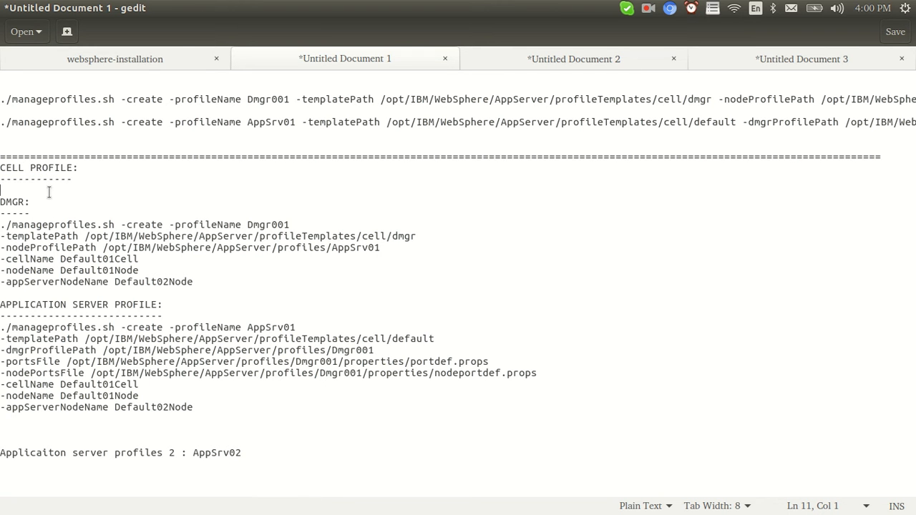
drag(34, 202, 1, 201)
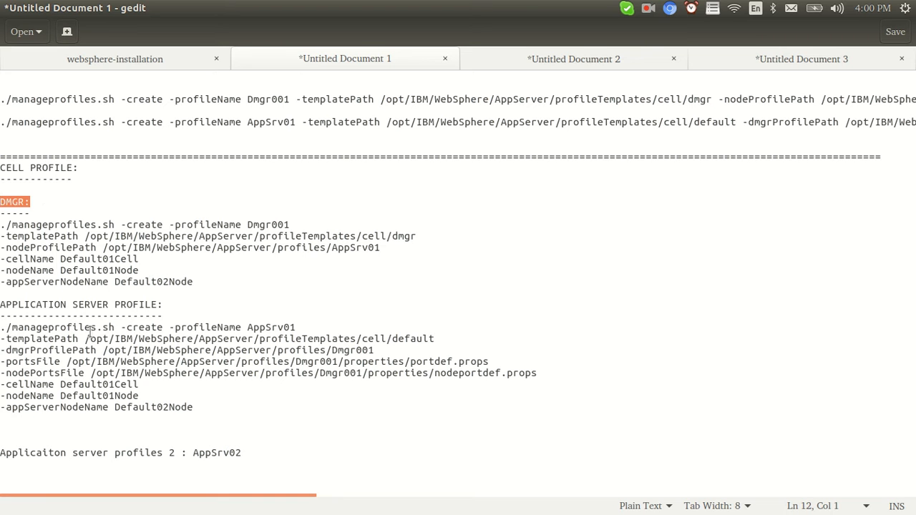
drag(126, 306, 1, 304)
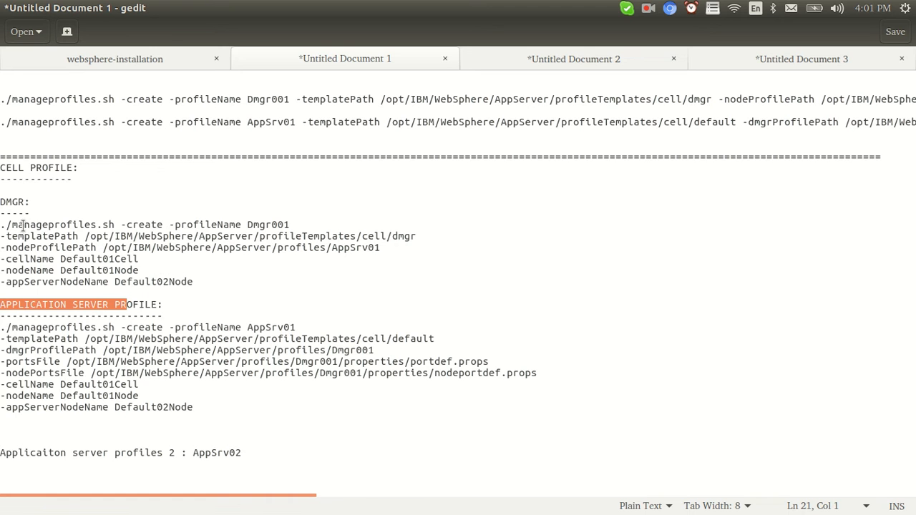
Walk through the DMGR command: manageprofiles.sh, create, profileName Dmgr001, templatePath and dmgr template.
drag(9, 225, 111, 225)
double_click(136, 225)
double_click(223, 224)
click(272, 222)
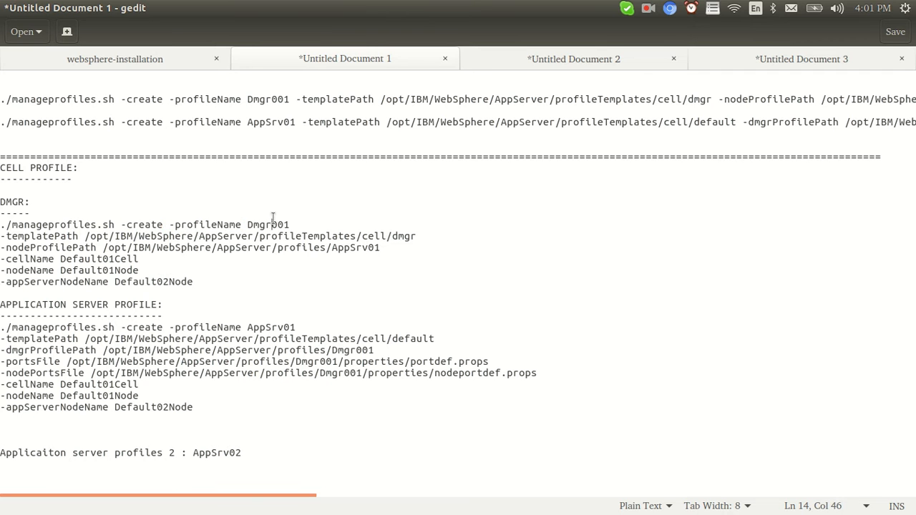
double_click(273, 222)
click(61, 236)
double_click(62, 236)
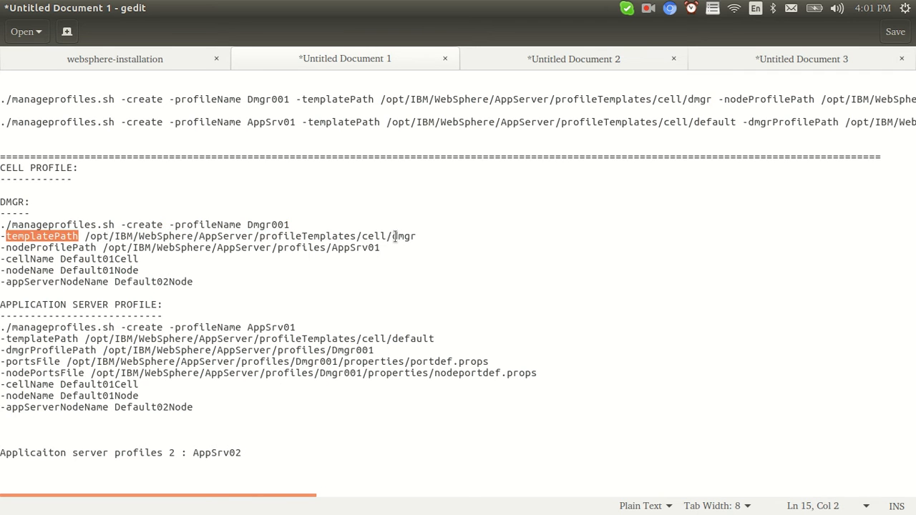
drag(393, 236, 84, 236)
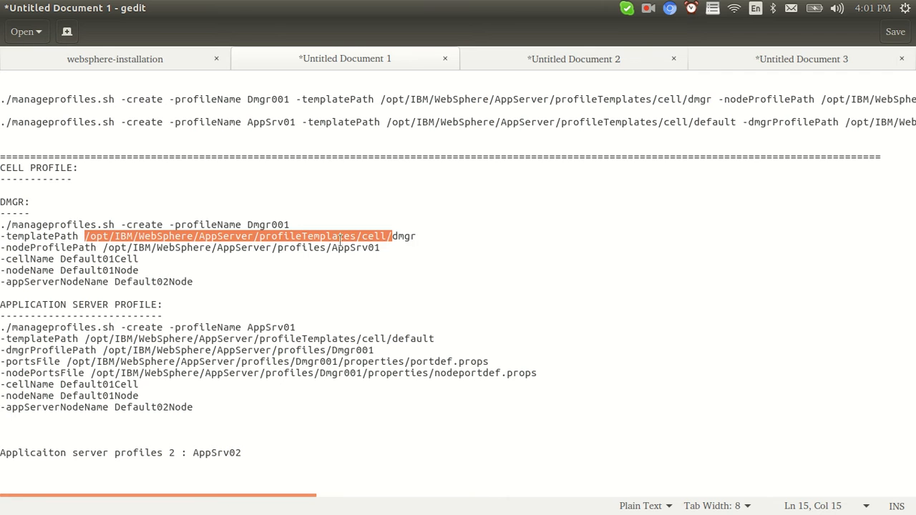
click(365, 238)
drag(417, 235, 393, 235)
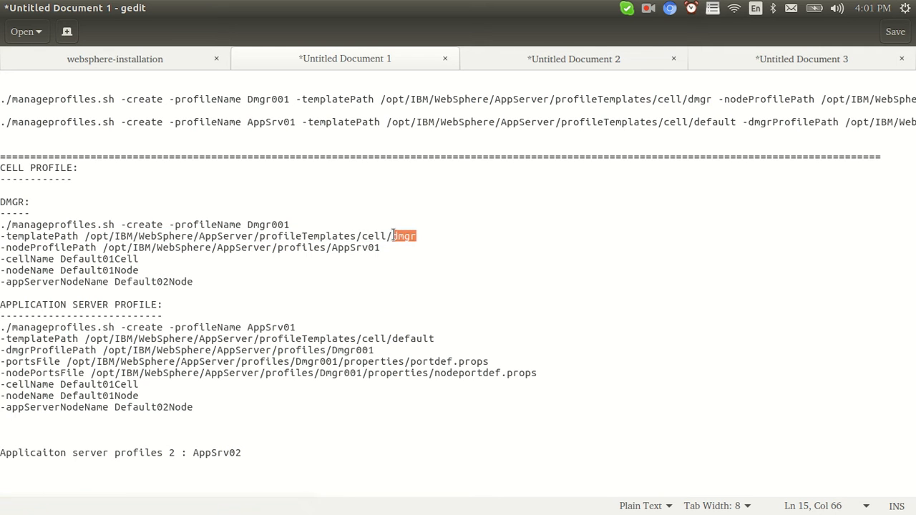
Compare the application server's cell/default template path with the DMGR's dmgr template name.
drag(151, 306, 1, 304)
drag(433, 339, 361, 339)
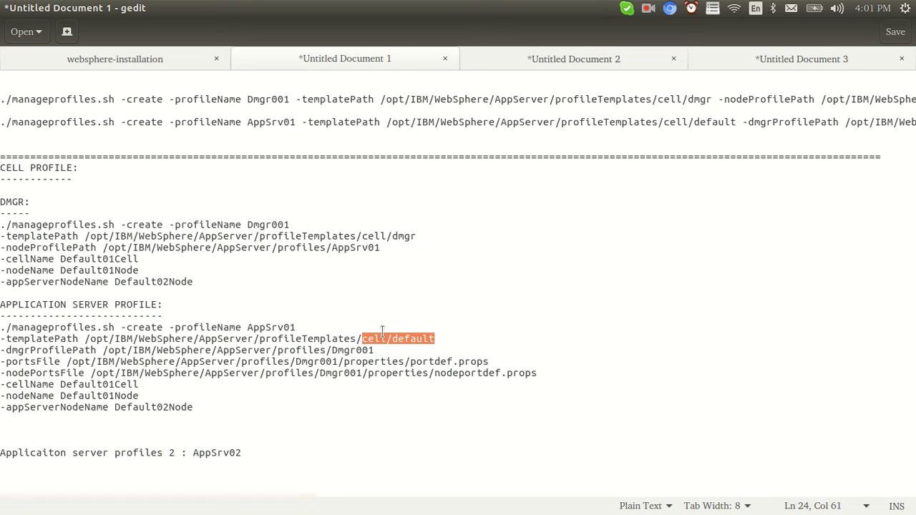
click(408, 236)
double_click(408, 236)
double_click(413, 339)
drag(416, 236, 2, 236)
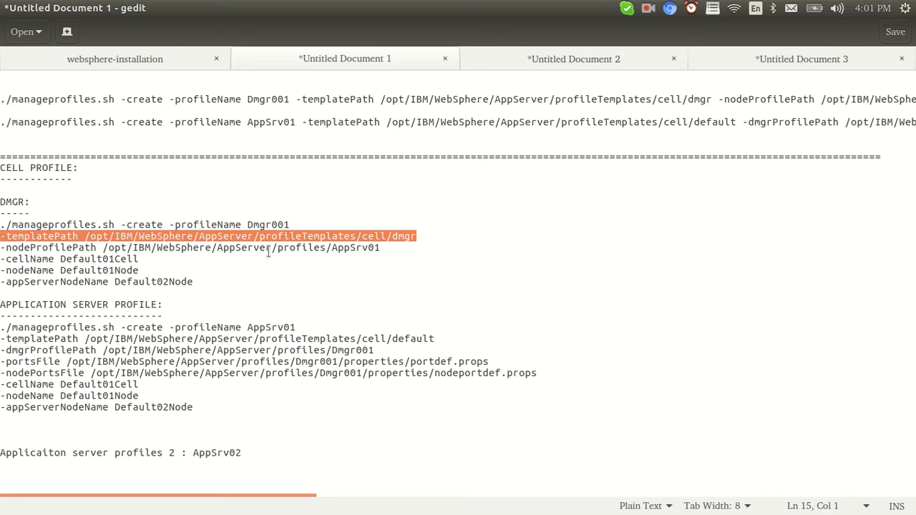
click(345, 247)
drag(421, 236, 393, 237)
click(380, 236)
double_click(380, 235)
double_click(41, 248)
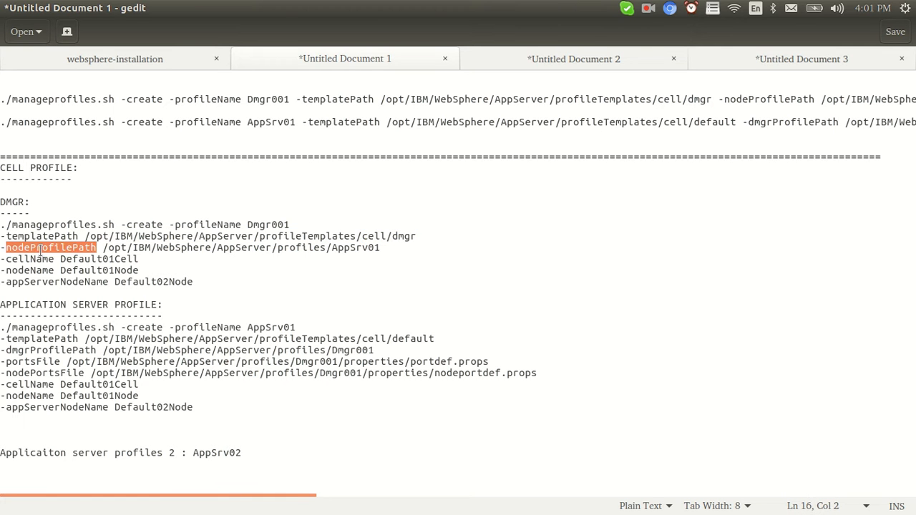
drag(380, 247, 278, 248)
click(345, 248)
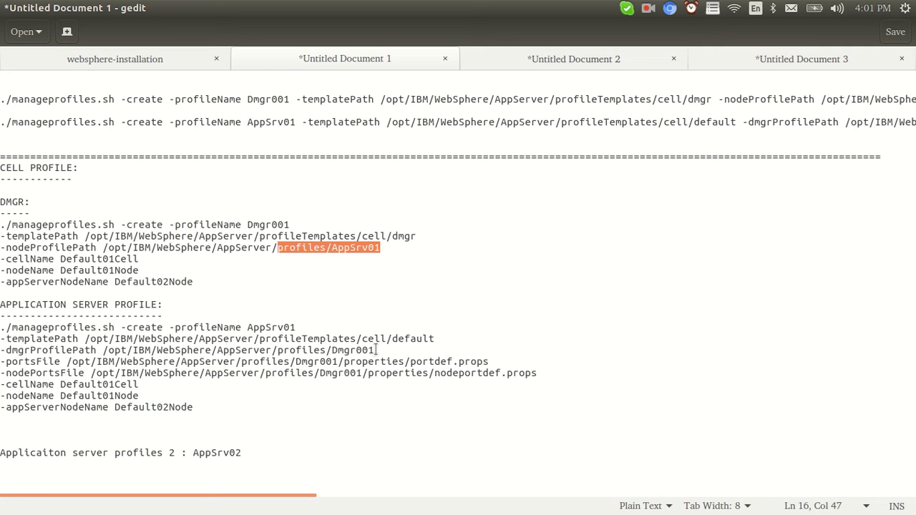
double_click(250, 331)
drag(380, 248, 2, 248)
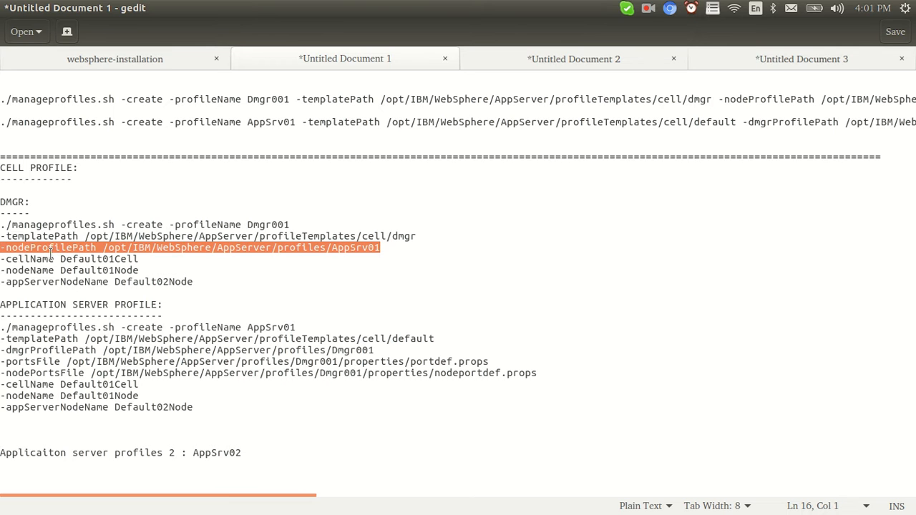
click(96, 269)
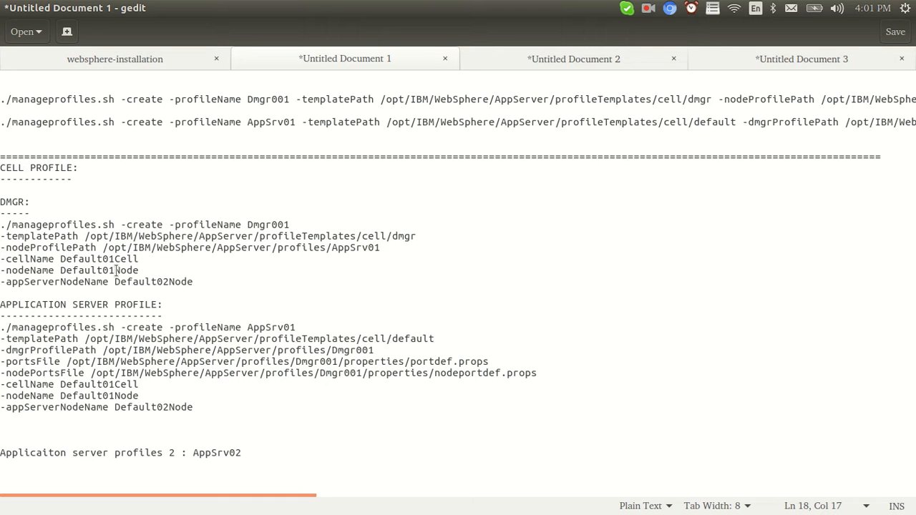
drag(194, 282, 2, 261)
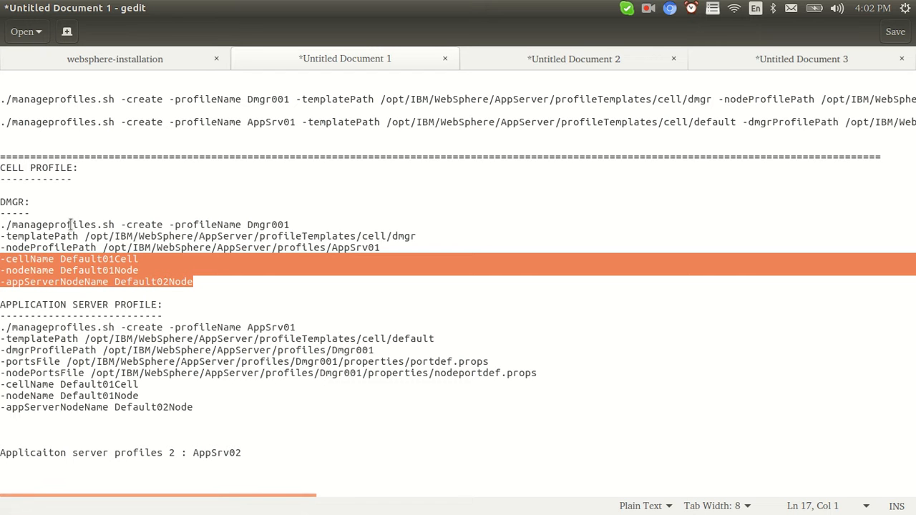
click(91, 326)
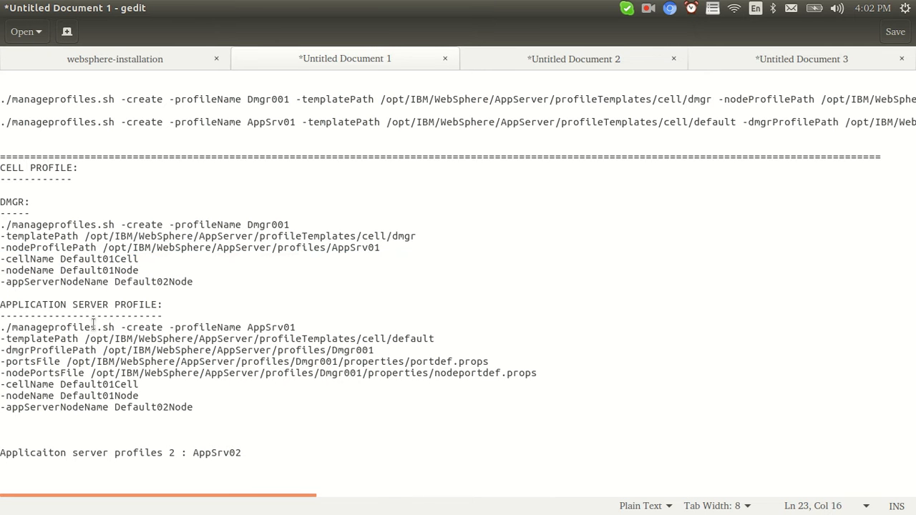
double_click(36, 259)
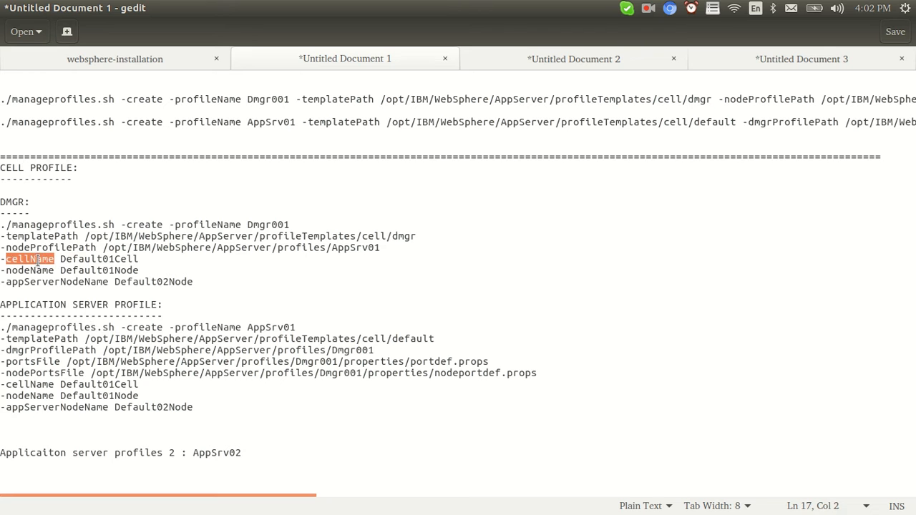
double_click(34, 270)
double_click(60, 282)
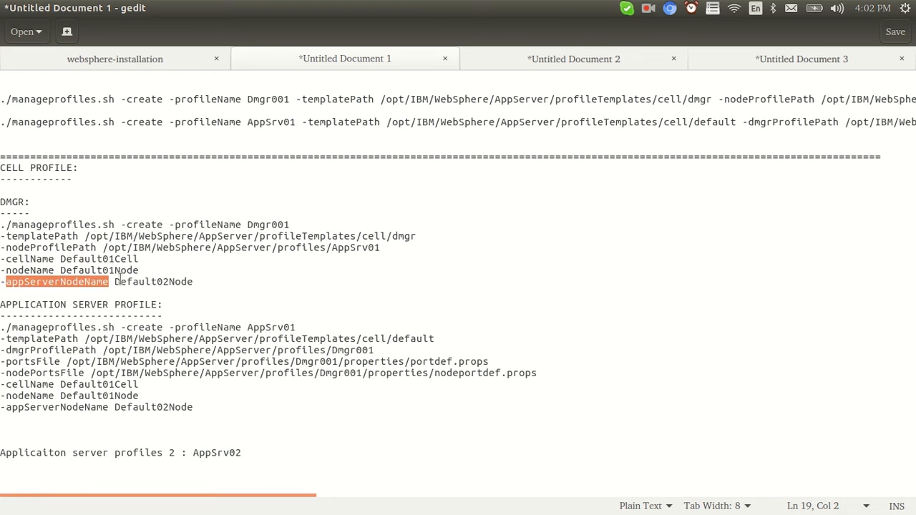
drag(193, 283, 2, 255)
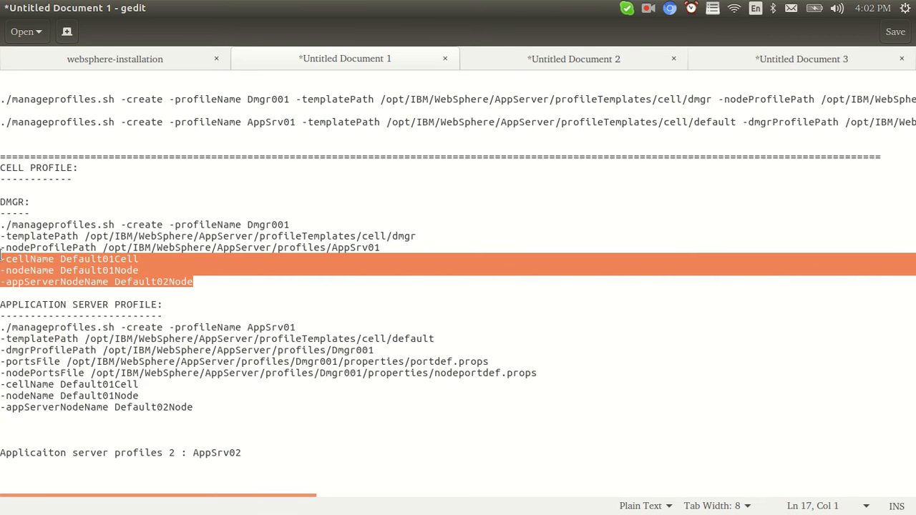
drag(193, 407, 1, 384)
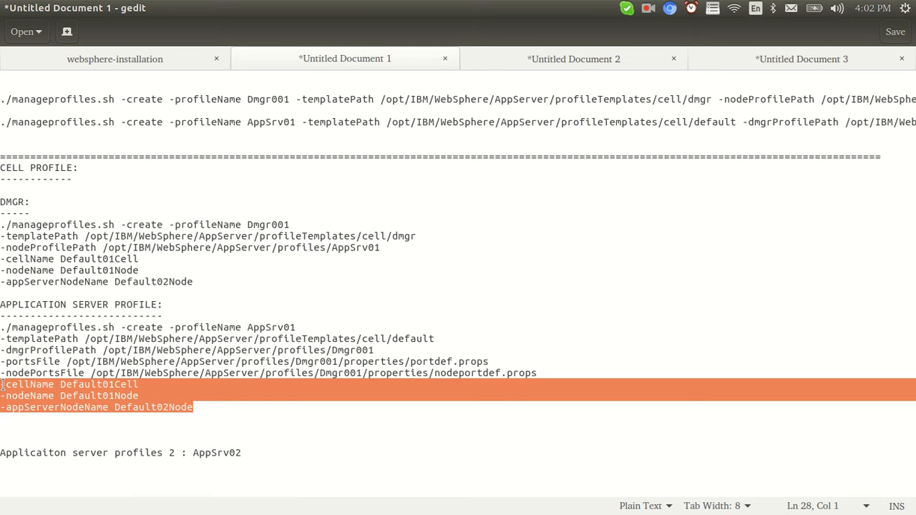
click(93, 248)
drag(194, 284, 1, 200)
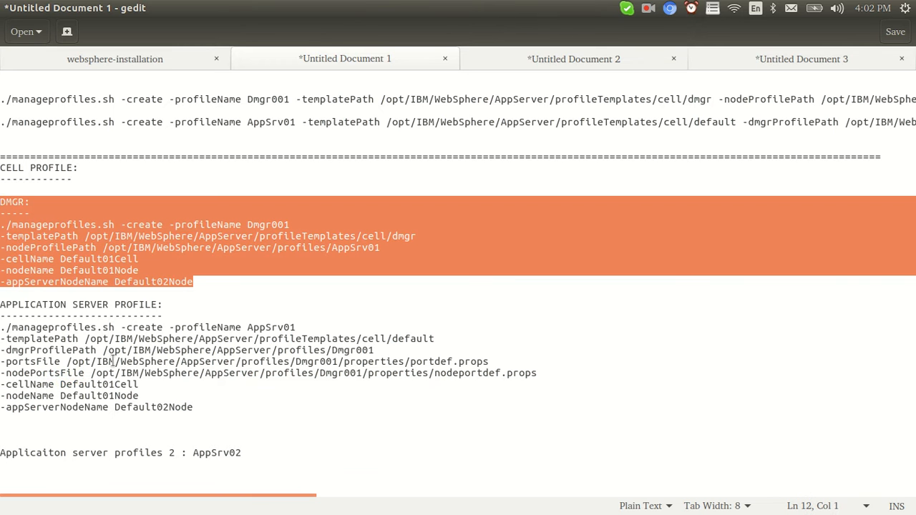
Highlight the AppSrv01 profile name and the app server's cell/default templatePath.
double_click(31, 327)
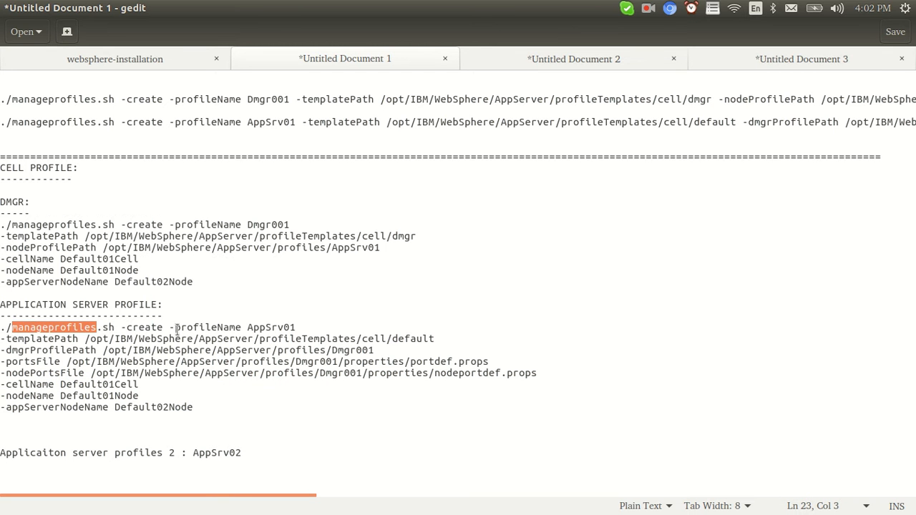
double_click(274, 327)
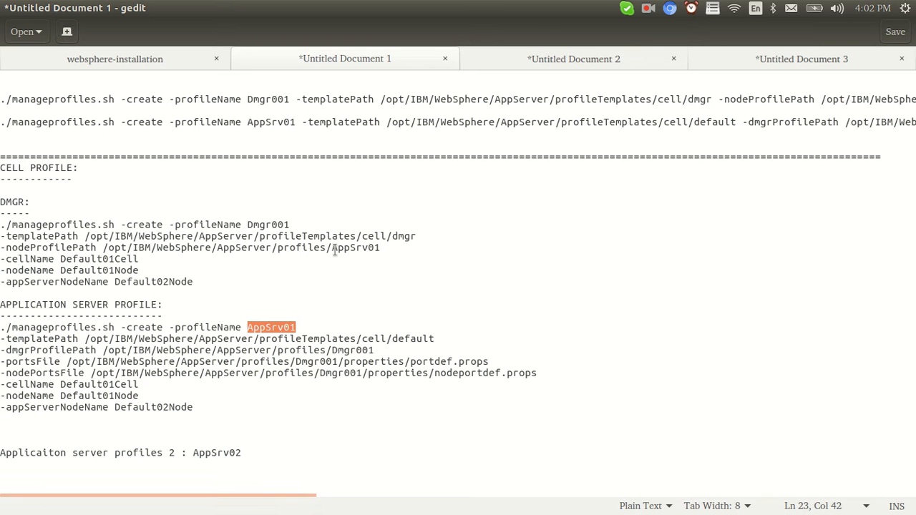
drag(332, 247, 380, 245)
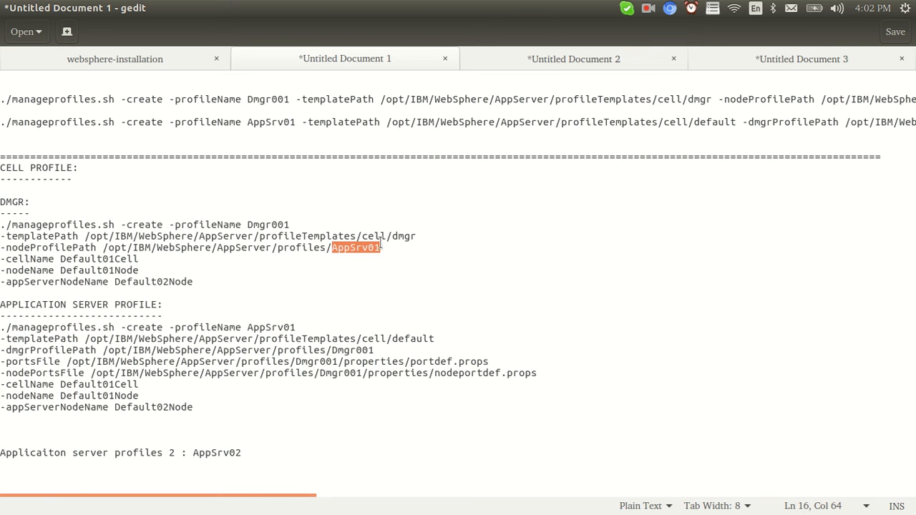
double_click(266, 327)
double_click(43, 340)
drag(392, 339, 355, 339)
drag(434, 340, 319, 339)
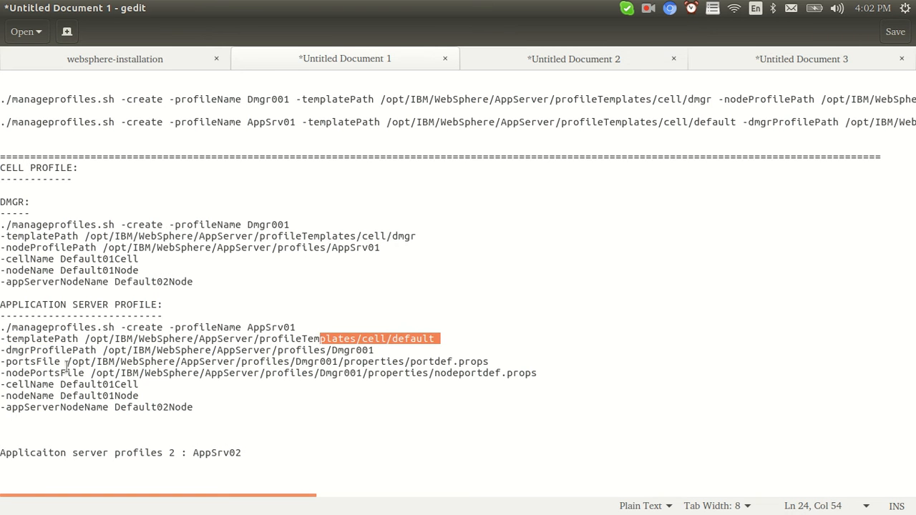
Go over dmgrProfilePath profiles/Dmgr001, the portsFile and nodePortsFile lines, and the portdef file.
double_click(43, 350)
drag(380, 351, 277, 351)
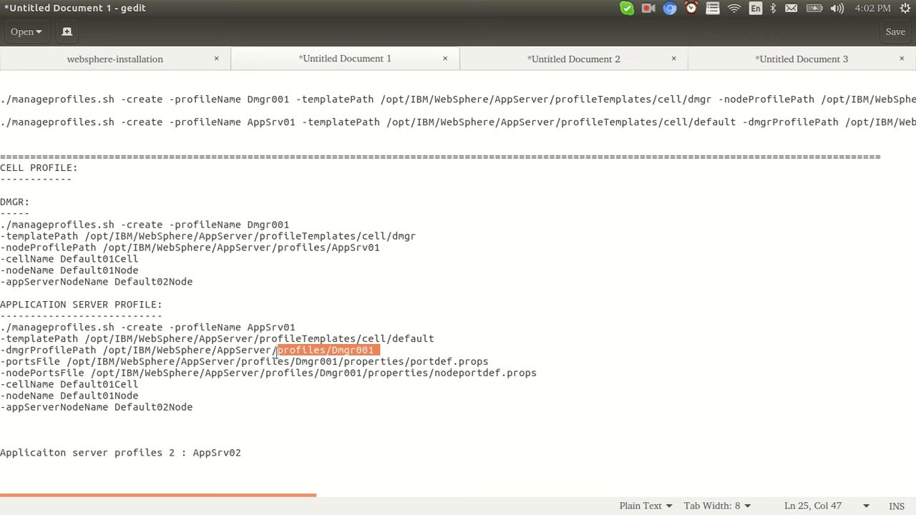
double_click(261, 224)
drag(379, 350, 538, 376)
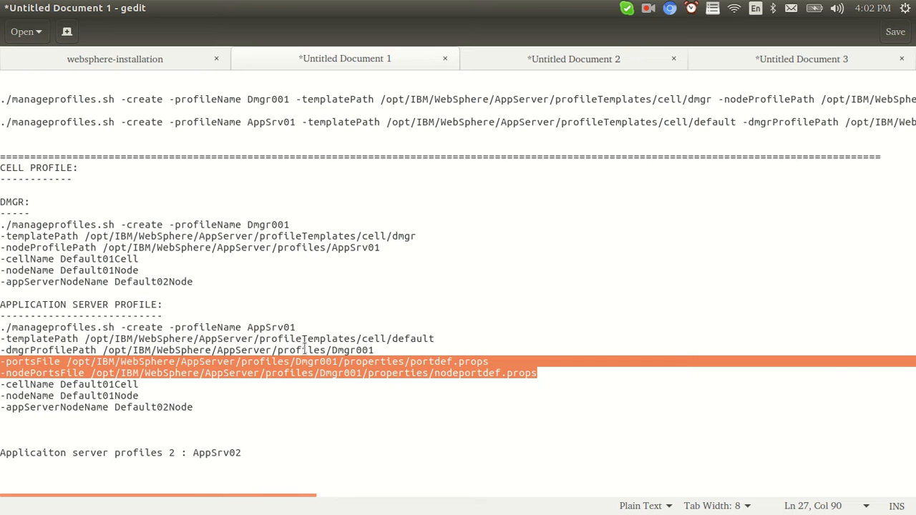
click(272, 327)
double_click(272, 327)
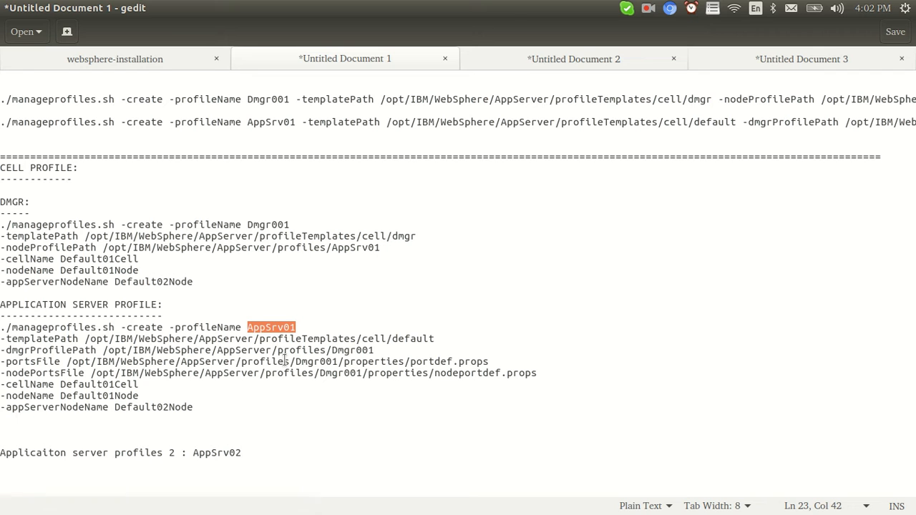
double_click(429, 362)
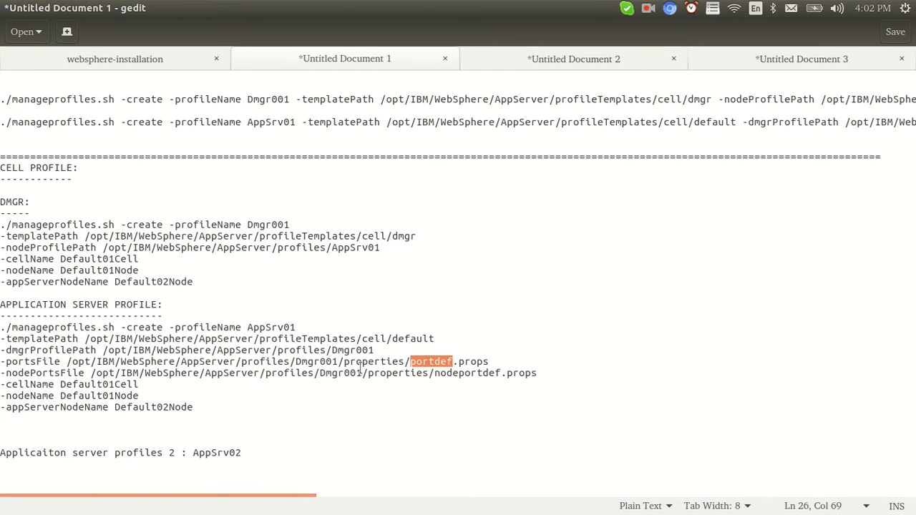
Compare the app server's cellName through appServerNodeName lines with the matching DMGR lines.
drag(2, 383, 201, 406)
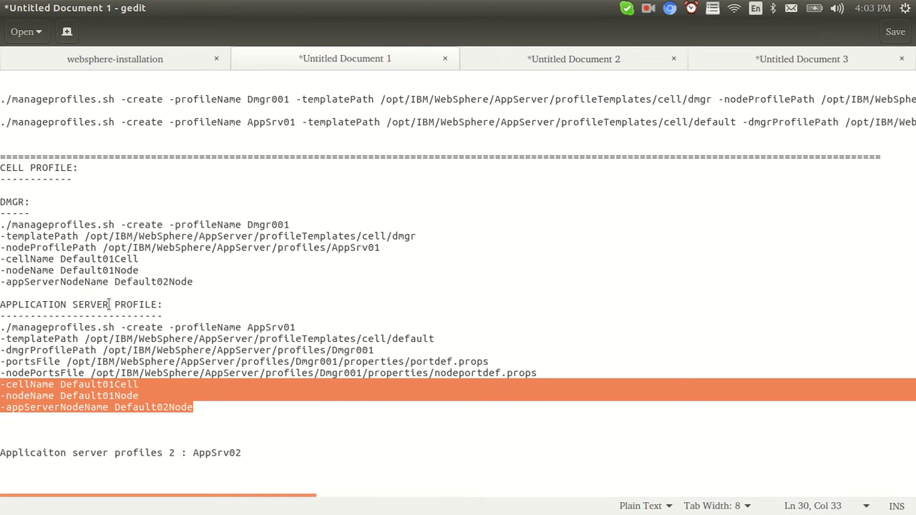
drag(196, 282, 2, 258)
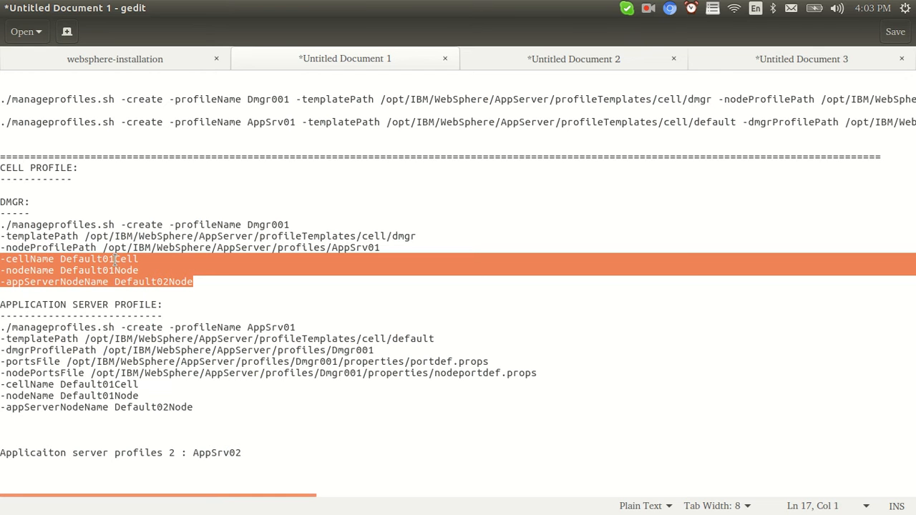
click(87, 384)
click(108, 373)
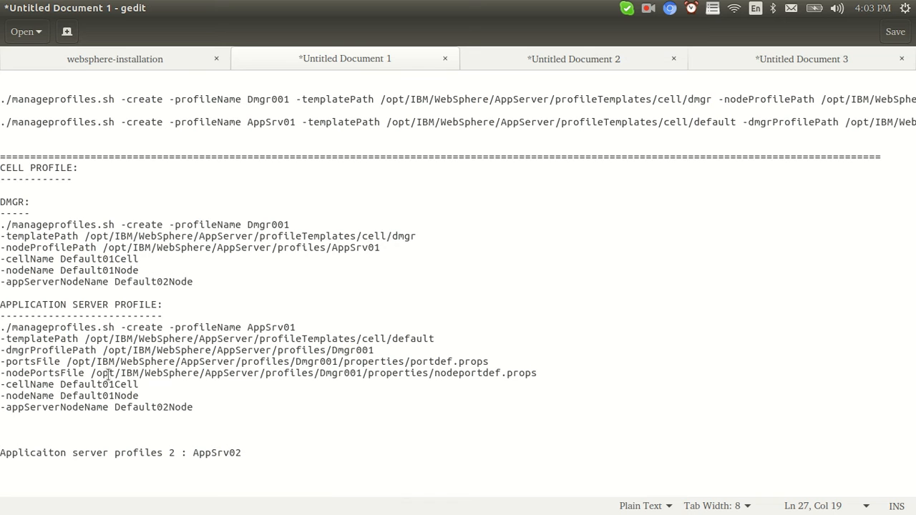
Look over both terminal sessions, then bring the Websphere slide in Impress forward.
key(alt+Tab)
key(alt+Tab)
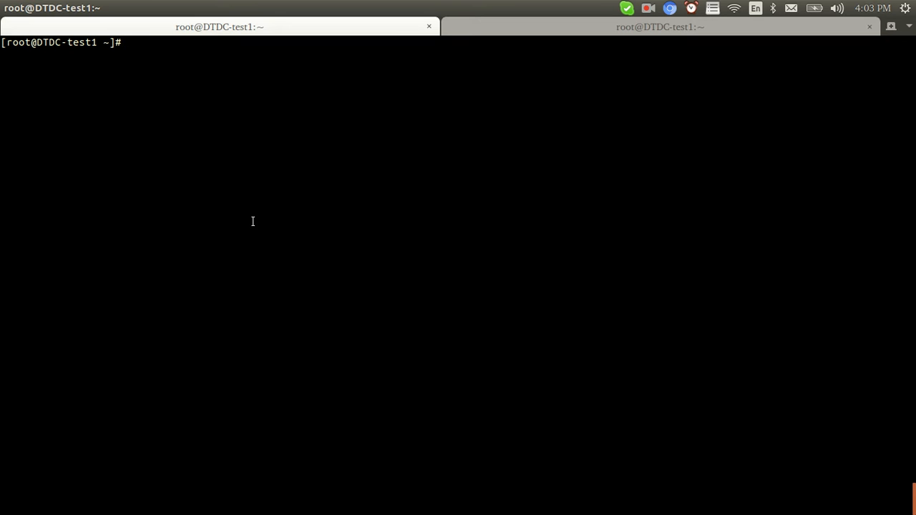
click(487, 30)
click(358, 32)
key(alt+Tab)
key(alt+Tab)
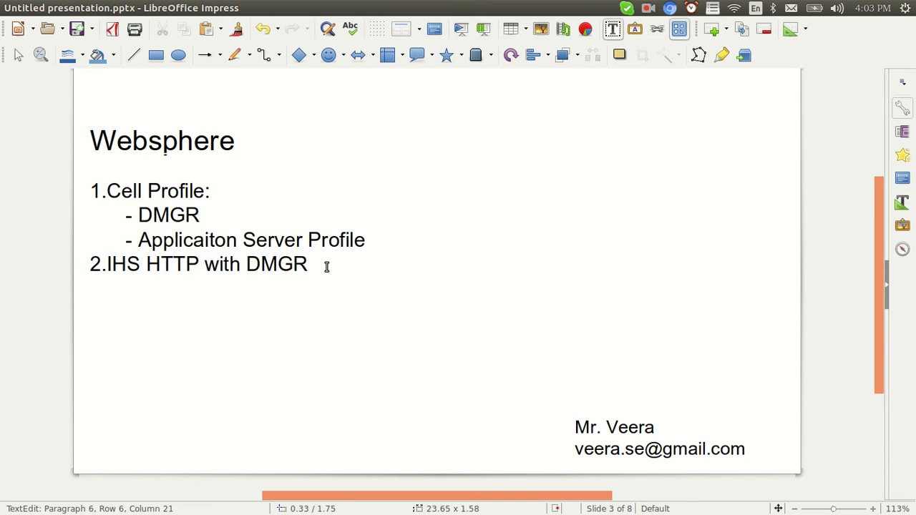
Add the steps '1.create dmgr' and '2.create application server profile' under the outline.
text(1.create dmgr)
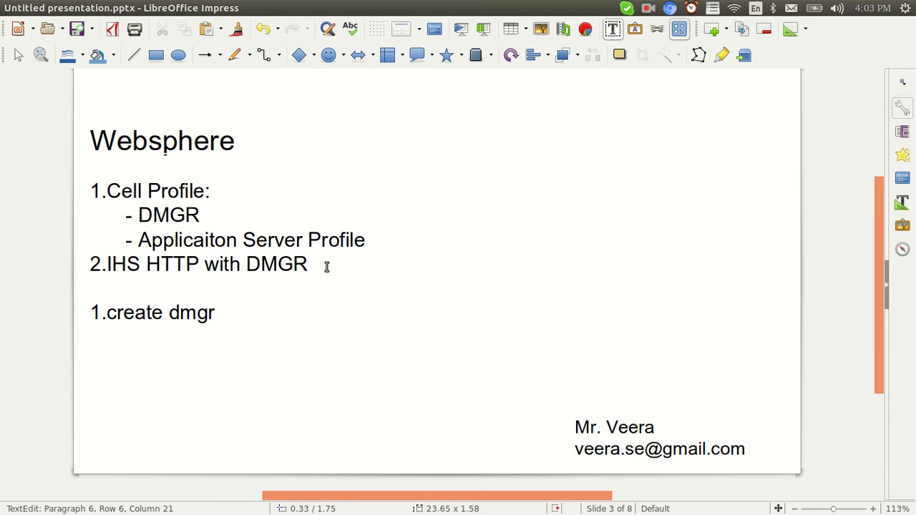
text(,)
text(2.create )
text(application )
text(server profile)
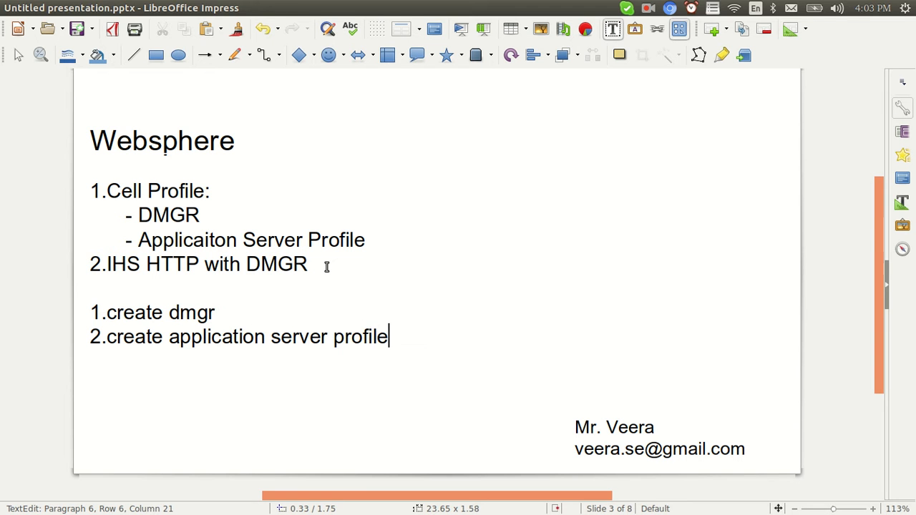
key(Return)
drag(395, 336, 86, 318)
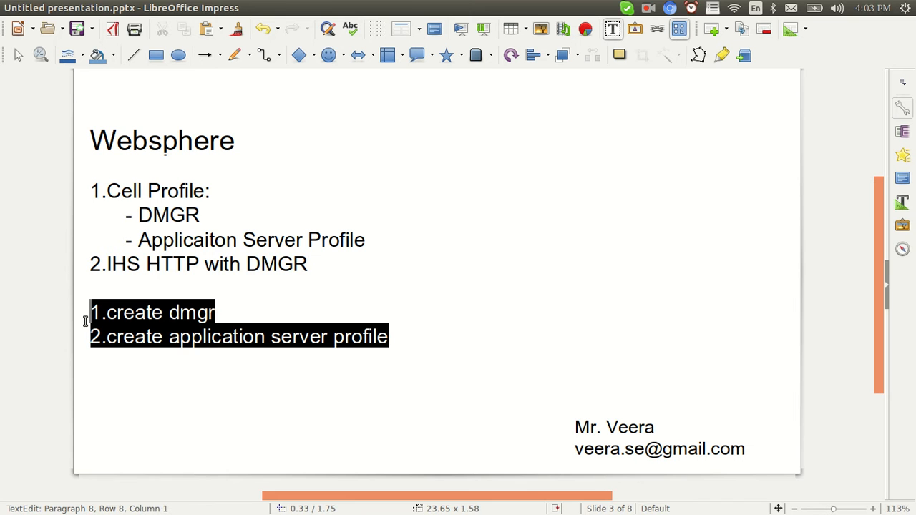
click(393, 337)
Add '3. one more application server profile' after fixing a typo, then highlight the steps.
text(3. nor)
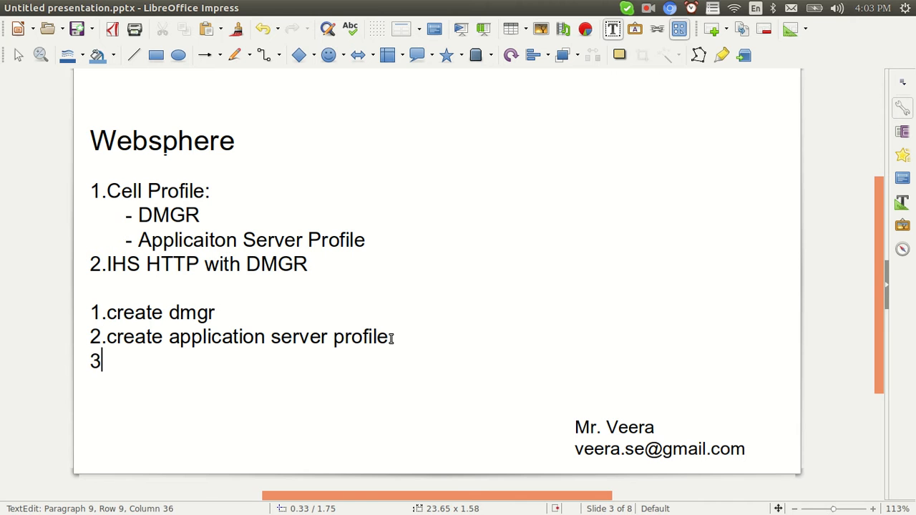
key(BackSpace)
key(BackSpace)
key(BackSpace)
key(BackSpace)
text(one more )
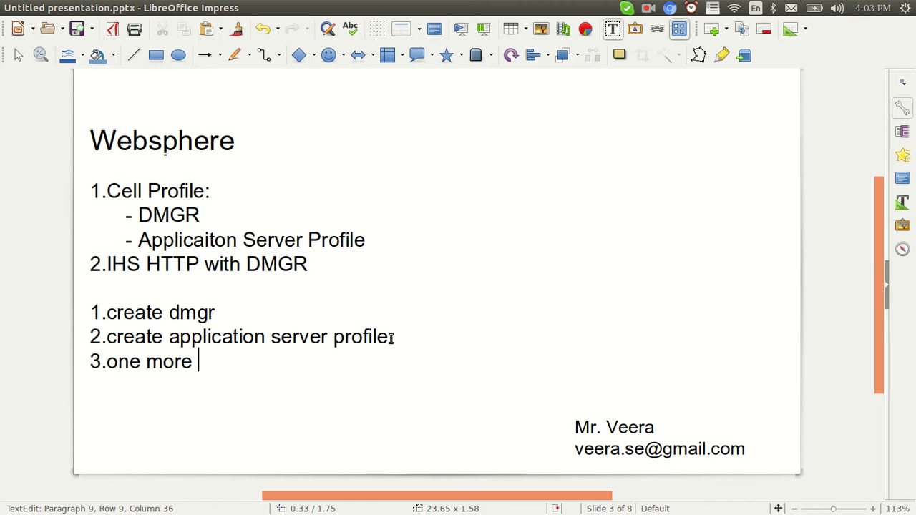
text(application ser)
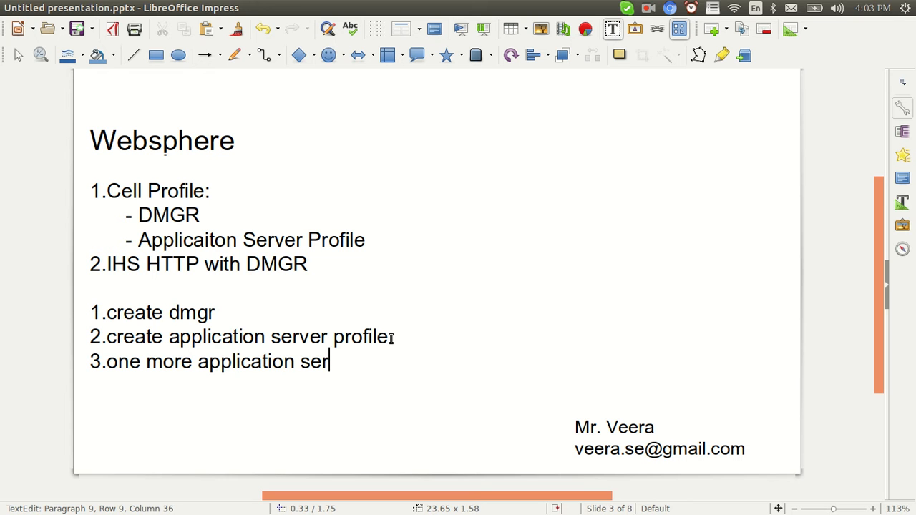
text(ver profile)
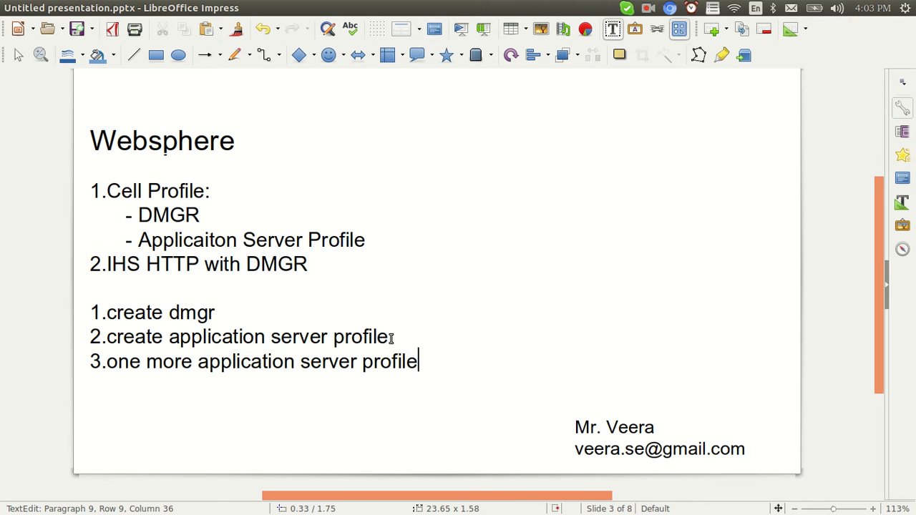
drag(391, 339, 80, 312)
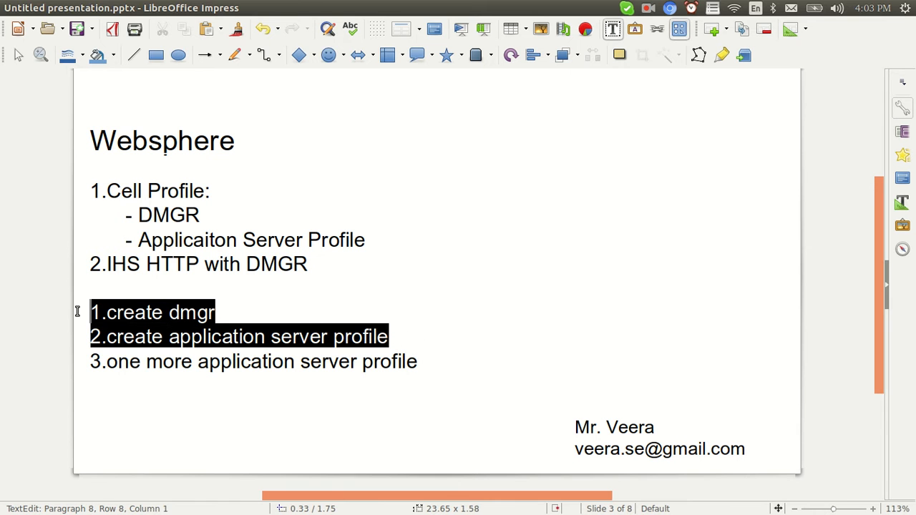
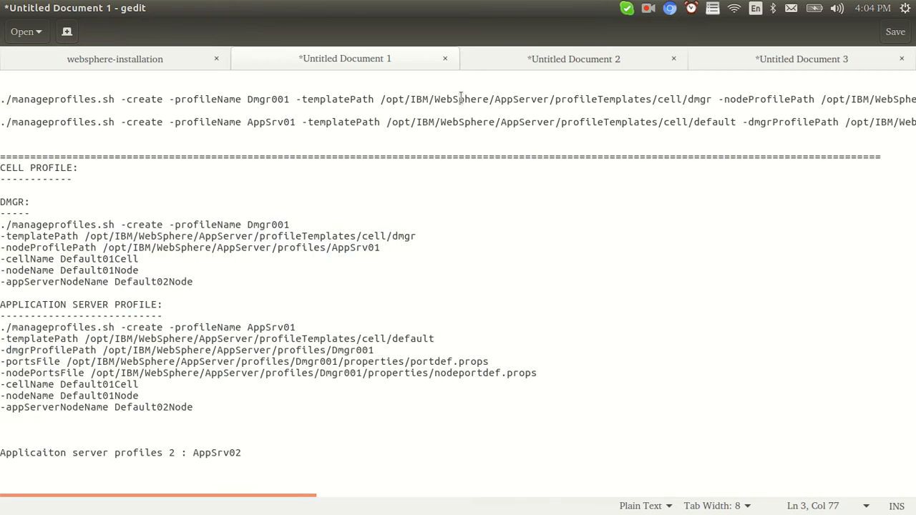
Copy the Dmgr001 manageprofiles command from line 3 of the gedit notes.
triple_click(471, 101)
key(ctrl+c)
key(alt+Tab)
key(alt+Tab)
key(alt+Tab)
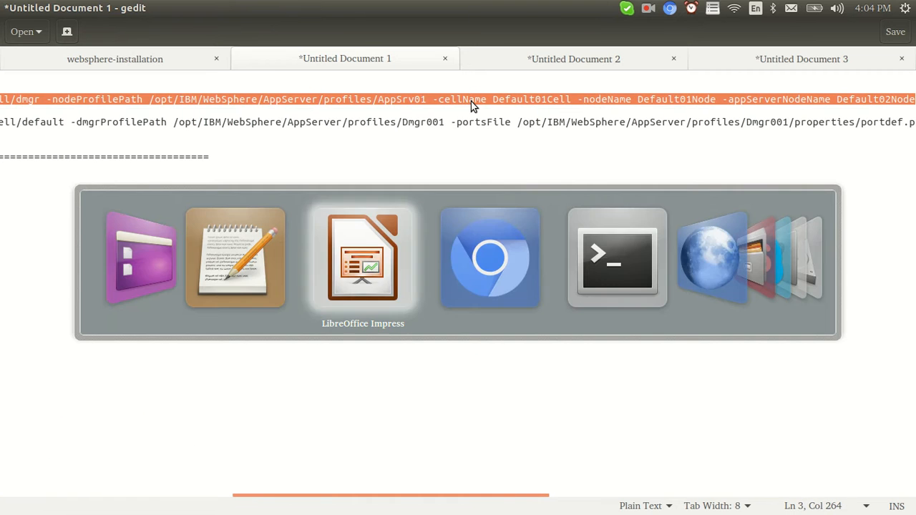
List /opt/IBM and point out its WebSphere, InstallationManager and HTTPServer directories.
text(cd /opt/IBM/)
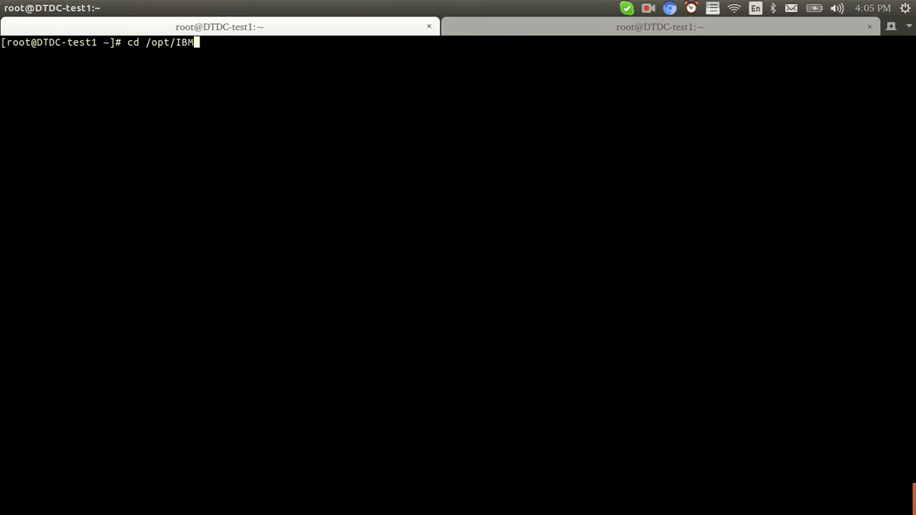
key(Return)
text(ll)
key(Return)
double_click(291, 111)
double_click(289, 99)
click(285, 76)
double_click(285, 76)
Change into /opt/IBM/WebSphere/AppServer/bin.
text(cd W)
key(Tab)
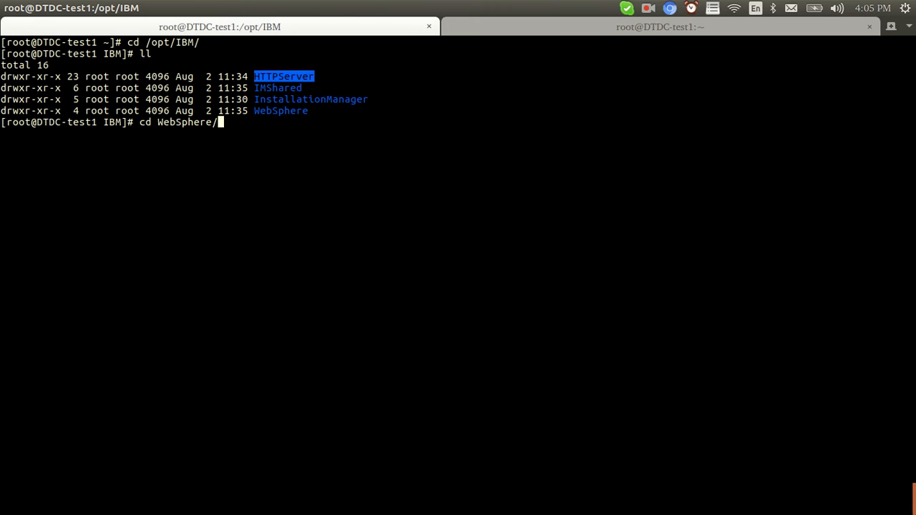
key(Return)
text(cd AppServer/)
key(Tab)
key(Return)
text(cd bin)
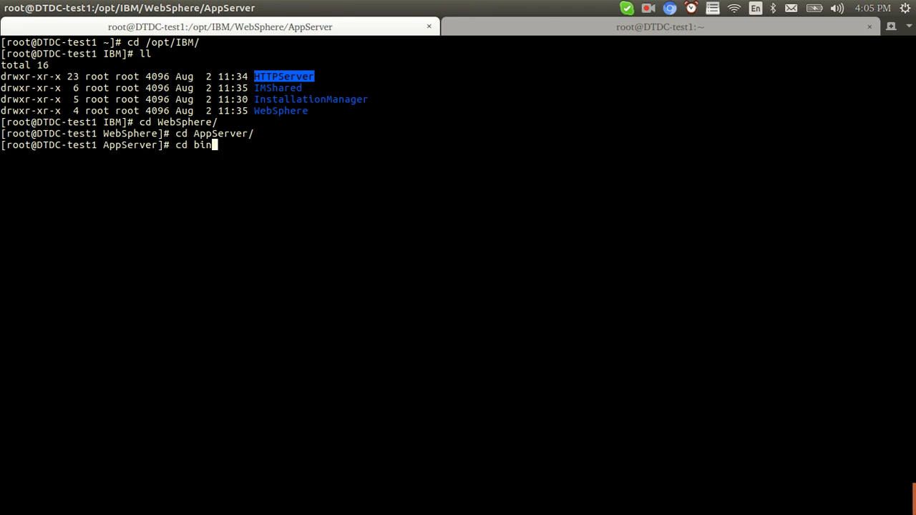
key(Return)
Paste and run the Dmgr001 manageprofiles command after reviewing its profile, template and node values.
right_click(222, 177)
click(250, 219)
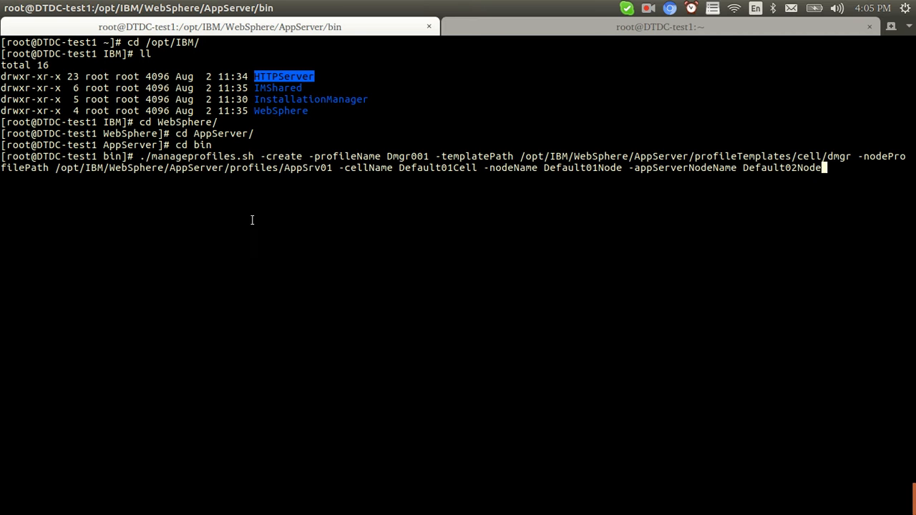
click(191, 161)
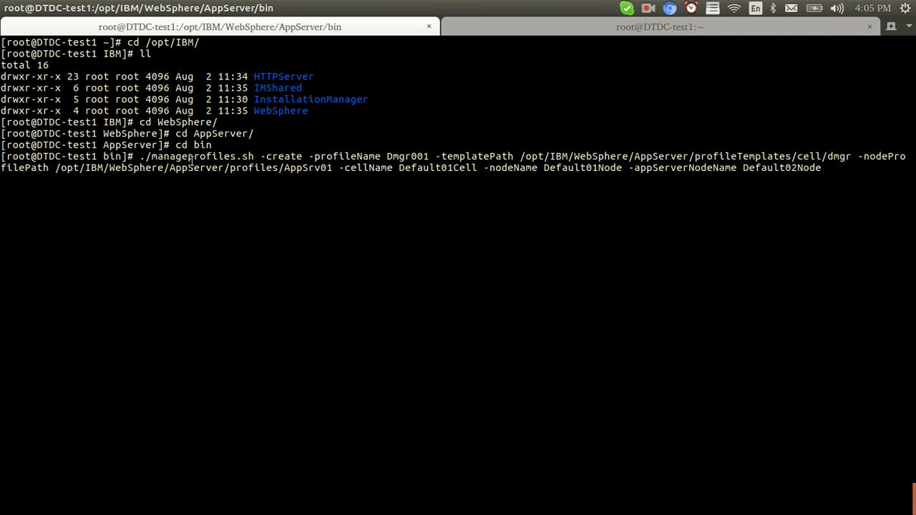
double_click(395, 155)
drag(826, 155, 793, 155)
drag(332, 167, 249, 167)
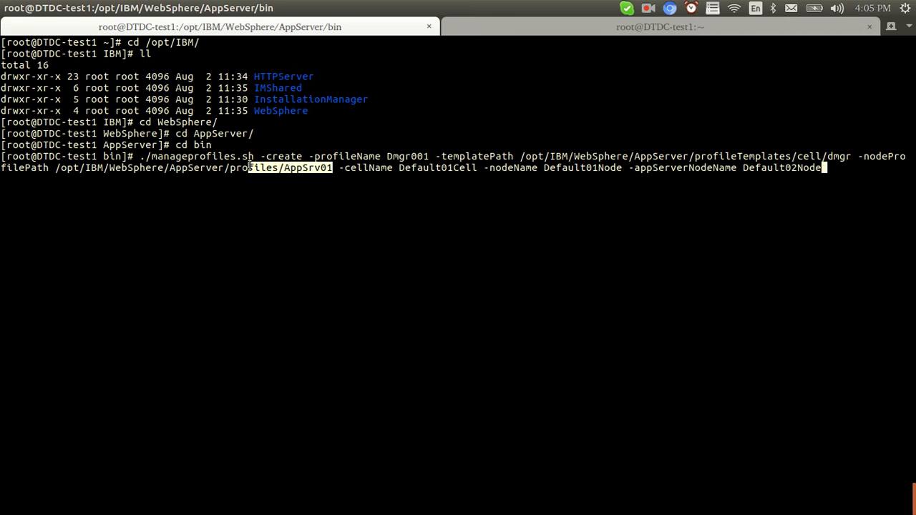
drag(346, 169, 814, 170)
click(805, 169)
key(Return)
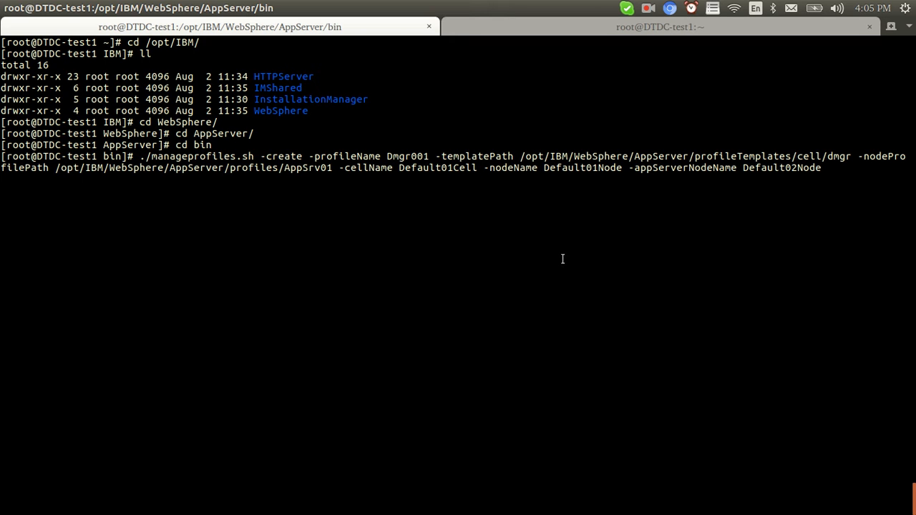
Print Dmgr001's AboutThisProfile.txt summary with cat using the copied log path.
click(655, 11)
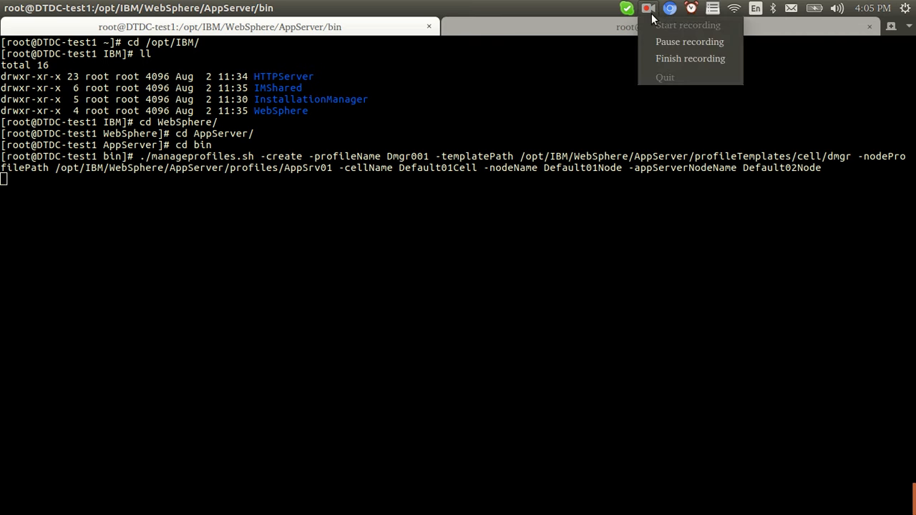
click(659, 39)
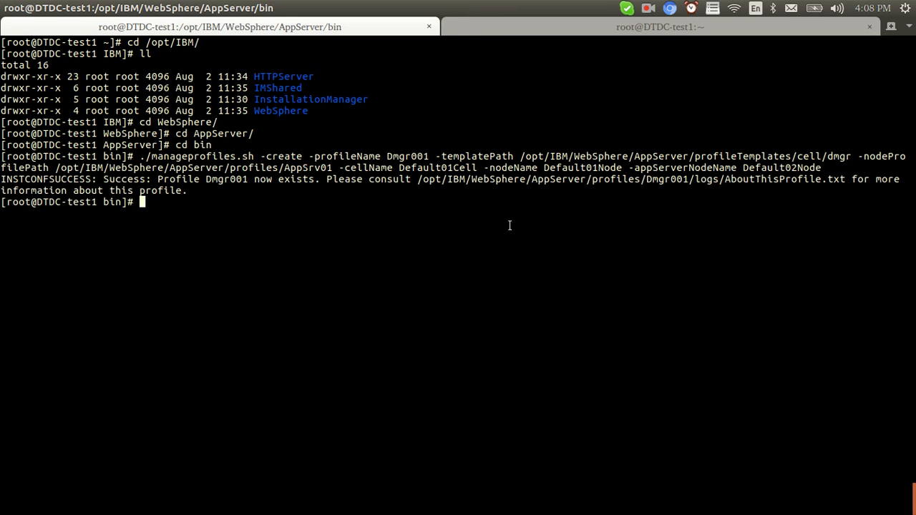
double_click(408, 156)
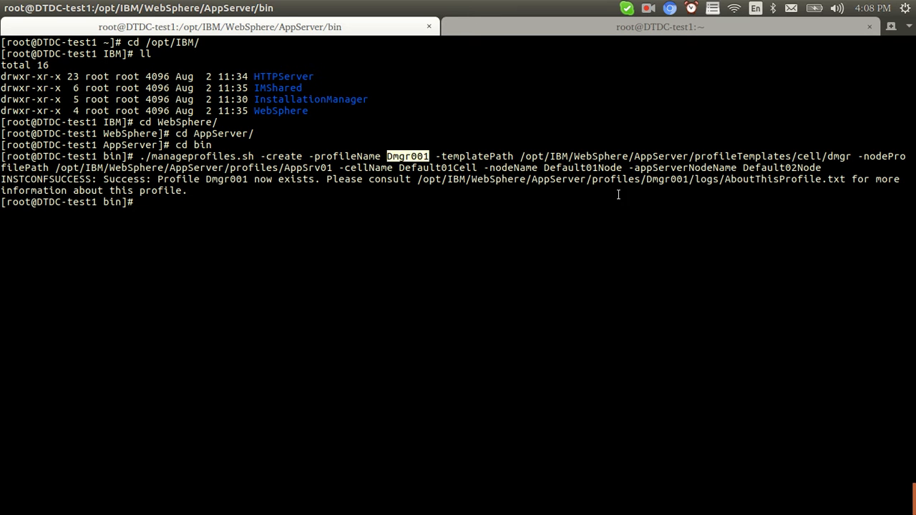
double_click(618, 179)
right_click(619, 180)
click(641, 206)
text(cat)
right_click(410, 262)
click(436, 307)
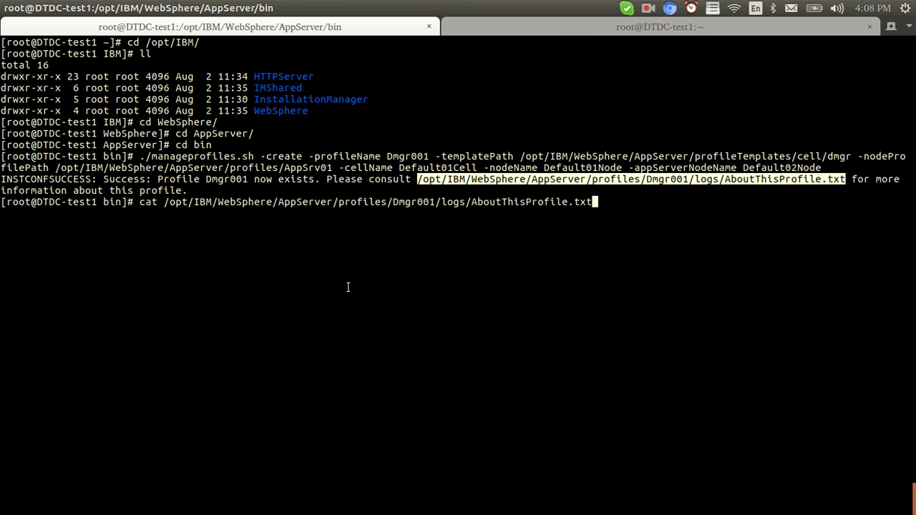
key(Return)
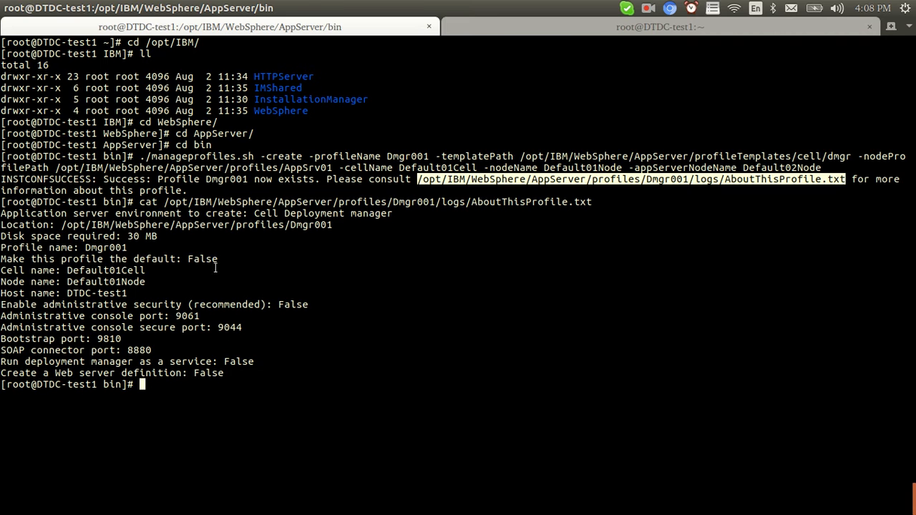
click(556, 28)
In the second session, go to AppServer/profiles and list the servers in Dmgr001.
text(cd /opt/IBM/We)
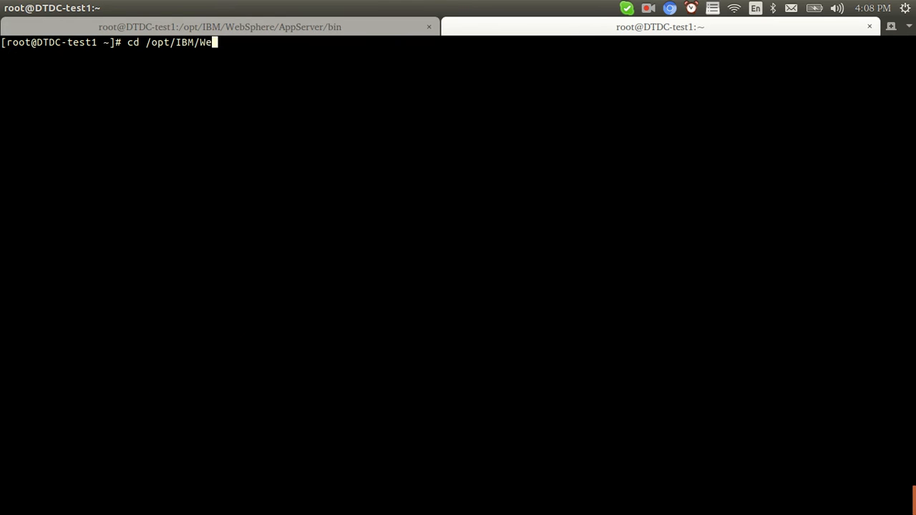
key(Tab)
text(A)
key(Tab)
text(profiles)
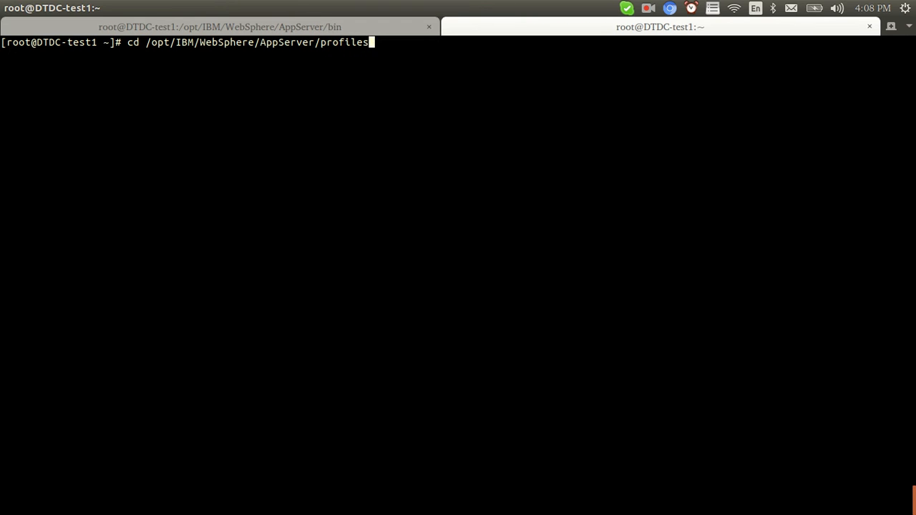
key(Return)
text(ll)
key(Return)
text(cd D)
key(Tab)
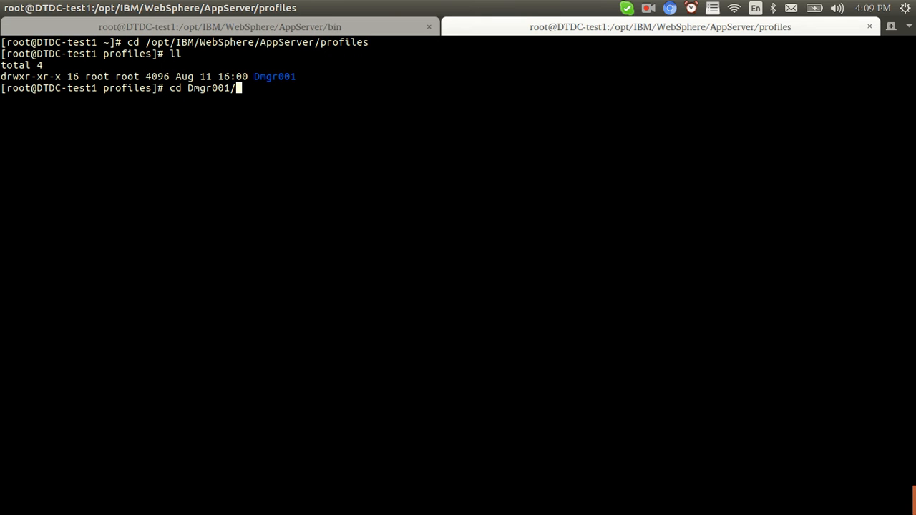
text(se)
key(Tab)
key(Return)
text(ls)
key(Return)
Start the deployment manager with ./startServer.sh dmgr from Dmgr001's bin folder.
text(cd ../)
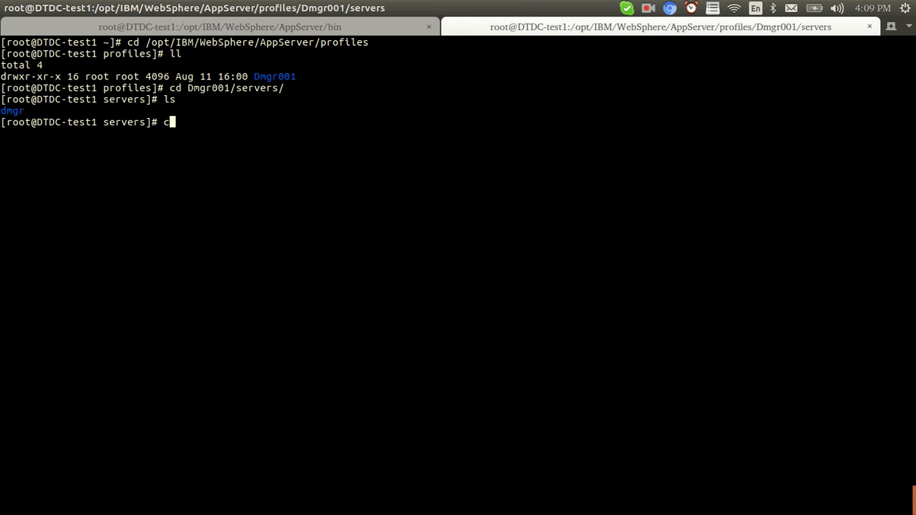
key(Return)
text(cd bin/)
key(Return)
text(ls)
key(BackSpace)
key(BackSpace)
text(./startS)
key(Tab)
text(dmgr)
key(Return)
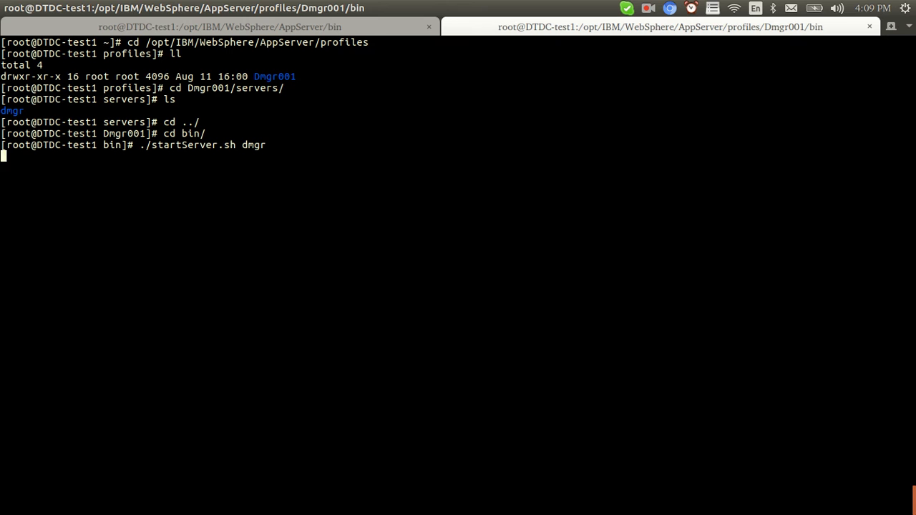
Review the Dmgr001 summary: Cell Deployment manager environment and admin console port 9061.
click(364, 27)
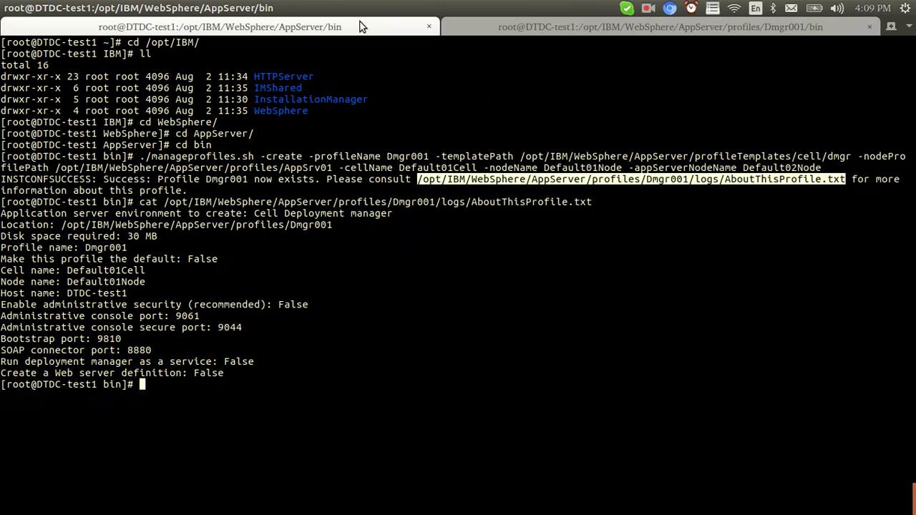
click(343, 292)
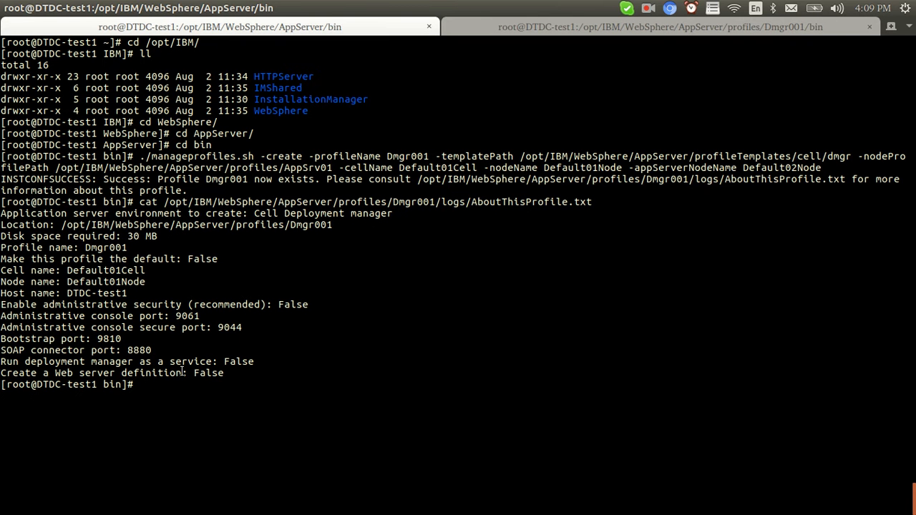
drag(254, 213, 393, 213)
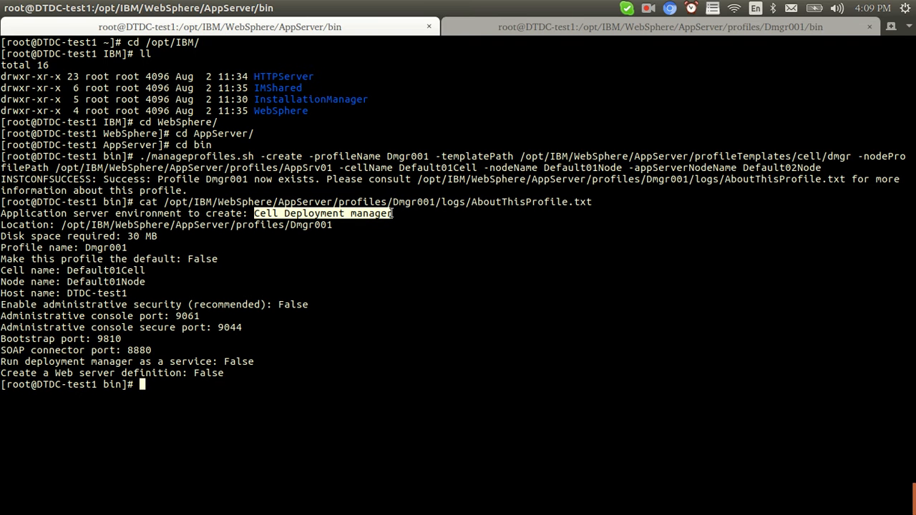
click(352, 192)
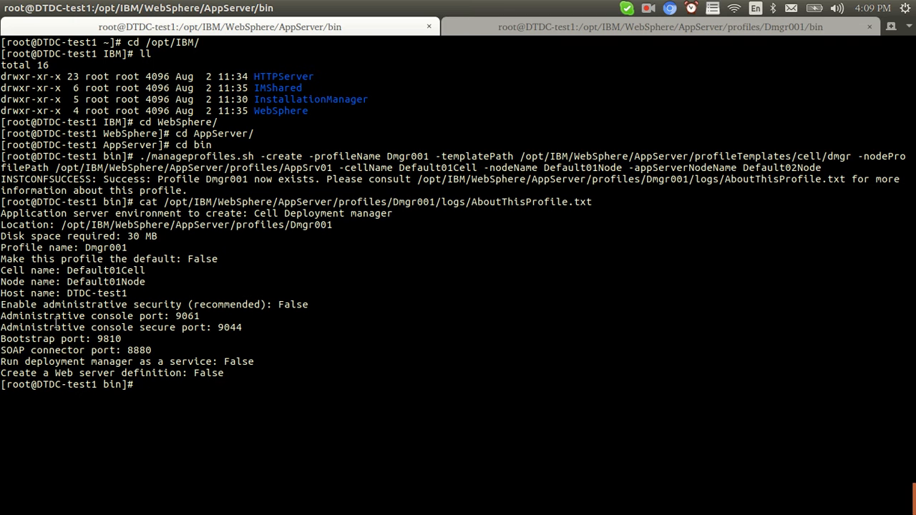
double_click(188, 317)
click(201, 317)
Copy the AppSrv01 manageprofiles command from line 5 of the gedit notes.
key(alt+Tab)
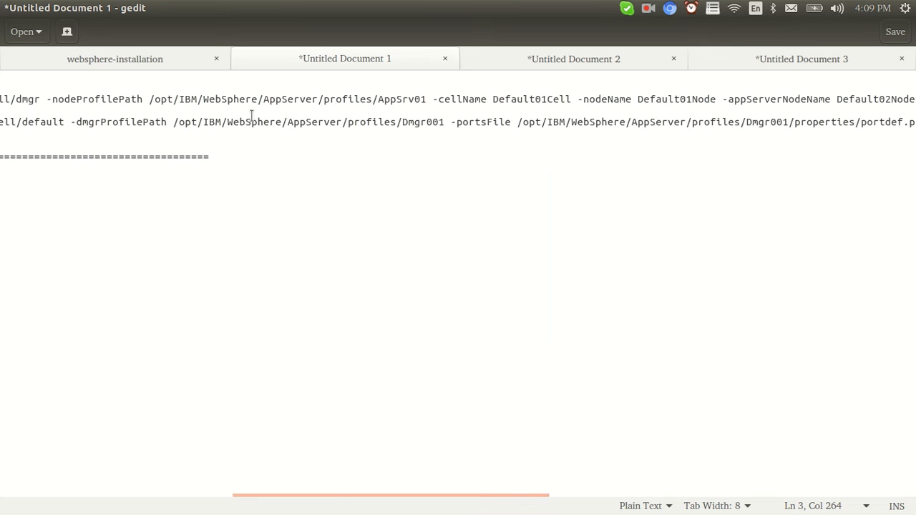
triple_click(252, 122)
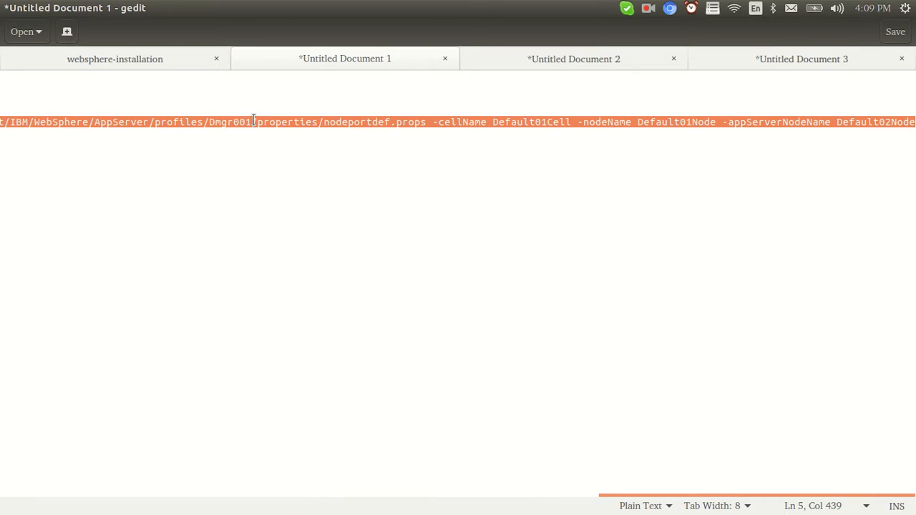
key(alt+Tab)
right_click(237, 247)
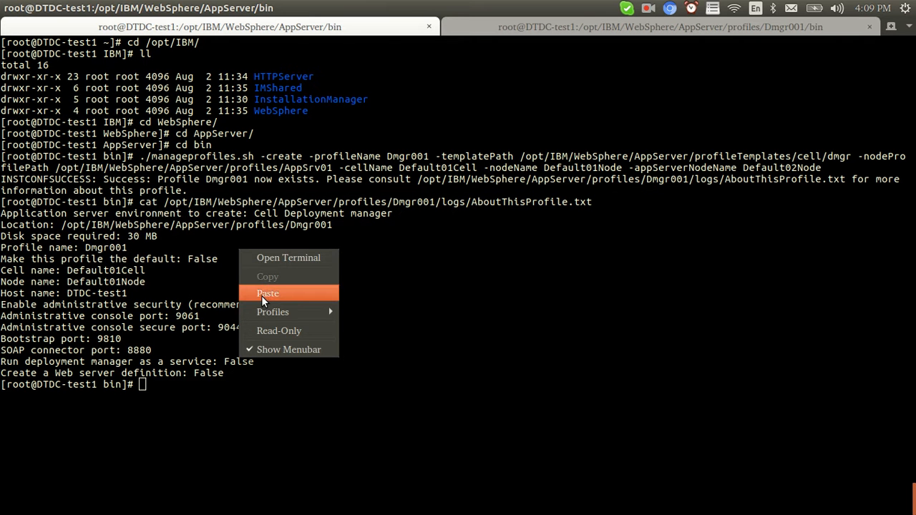
Run the pasted AppSrv01 manageprofiles command, reviewing its template, Dmgr001 path and node options.
click(261, 293)
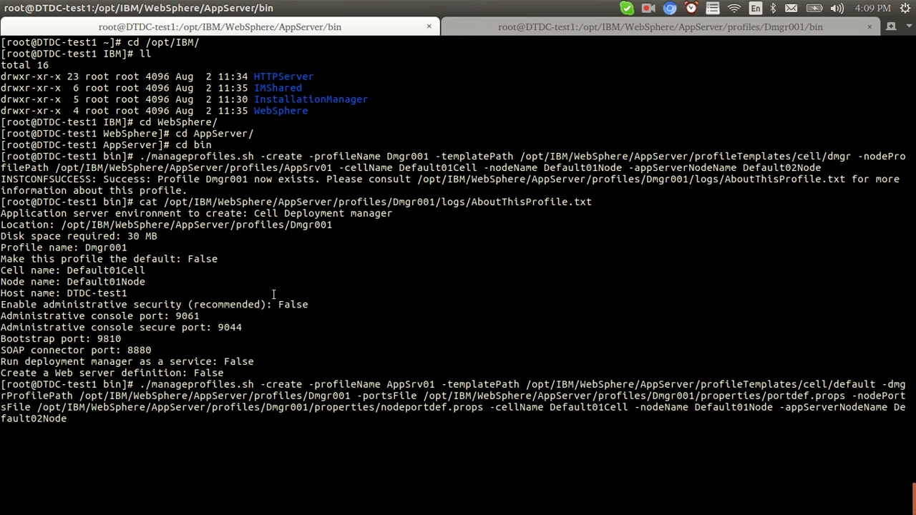
double_click(417, 388)
key(Return)
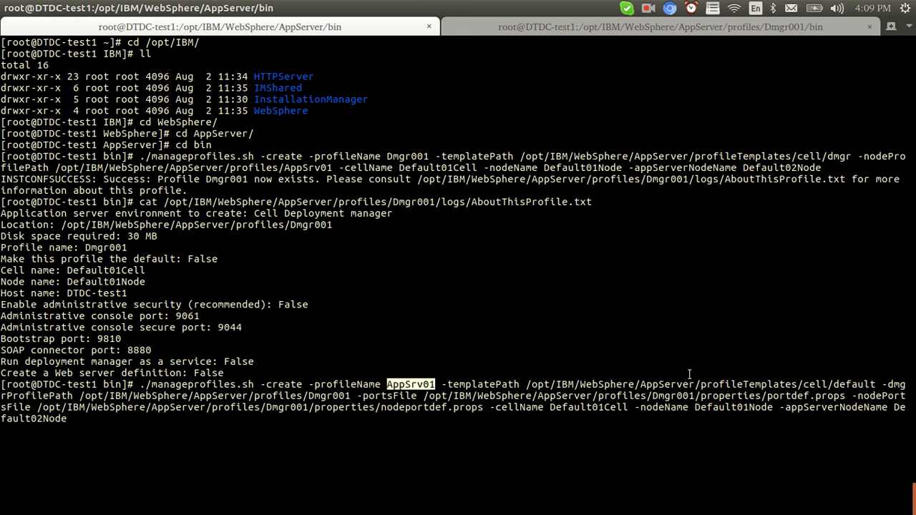
drag(803, 384, 873, 384)
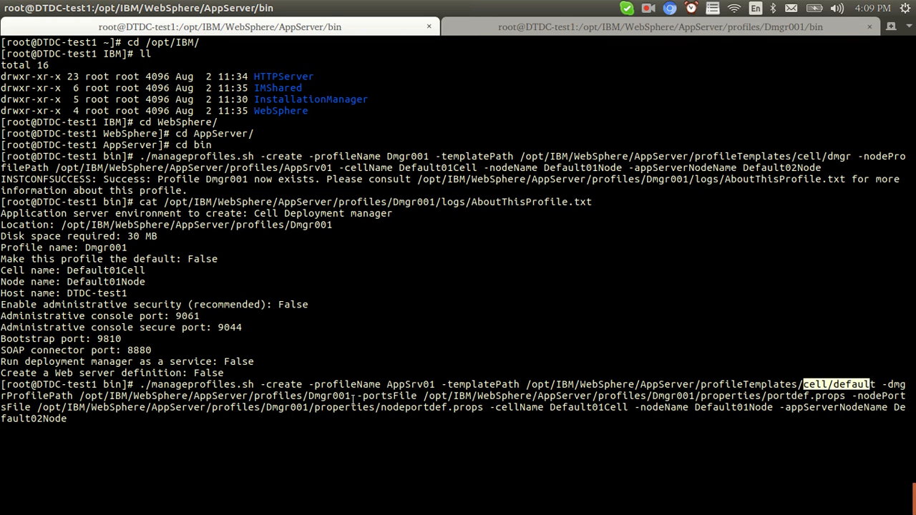
drag(352, 396, 304, 396)
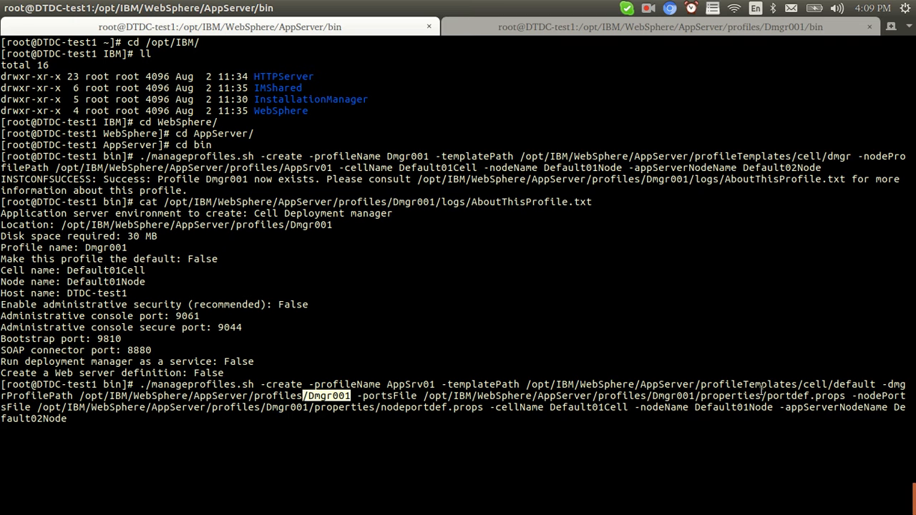
drag(491, 407, 885, 407)
double_click(886, 407)
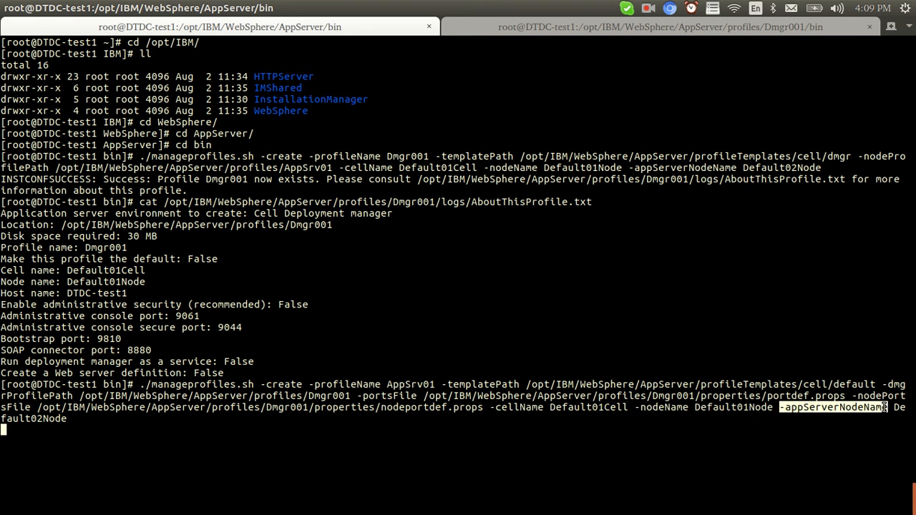
click(651, 419)
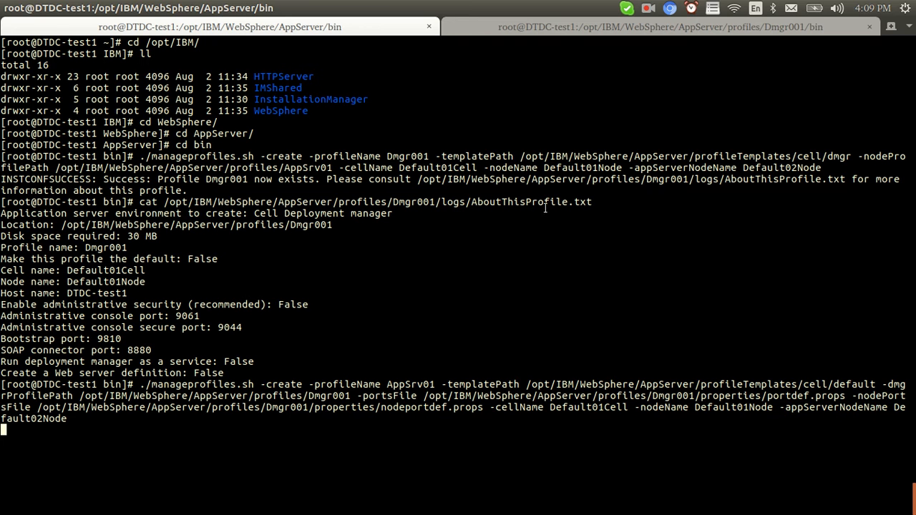
Check the dmgr startup output and compare Dmgr001 and AppSrv01 profiles while creation completes.
click(538, 29)
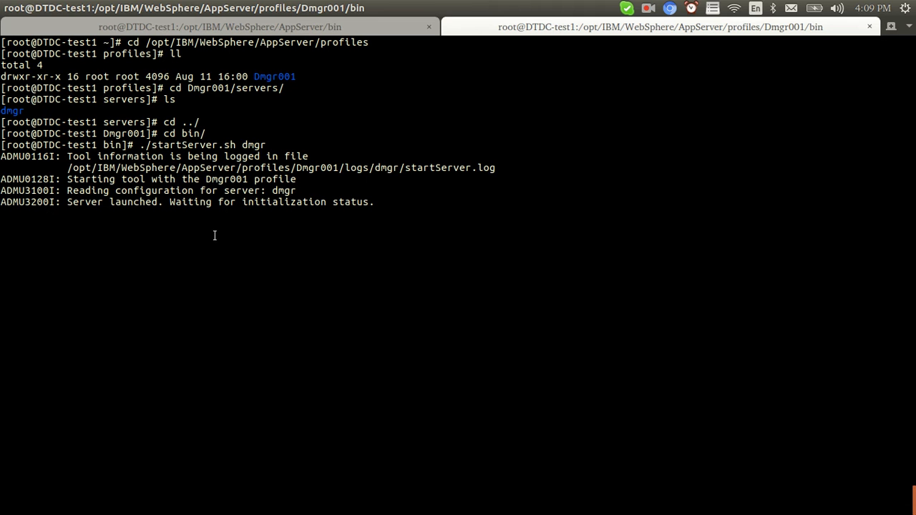
double_click(251, 144)
click(355, 30)
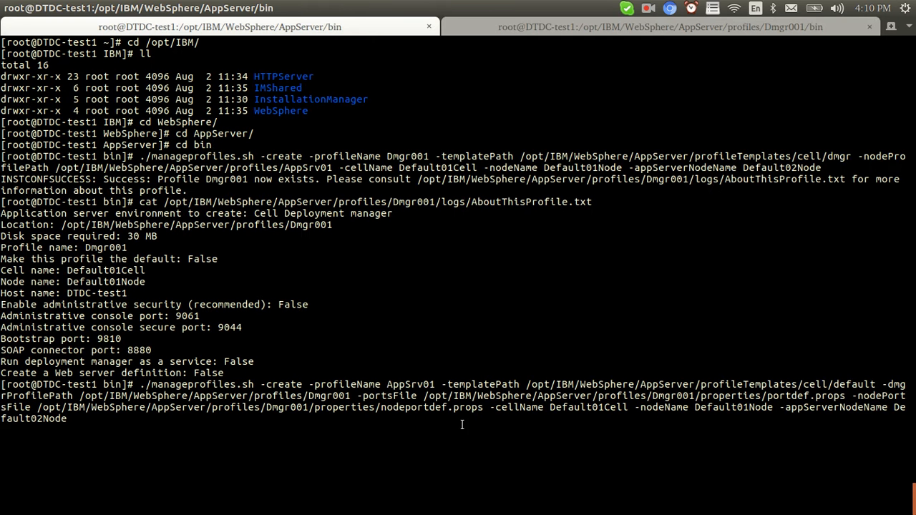
double_click(420, 384)
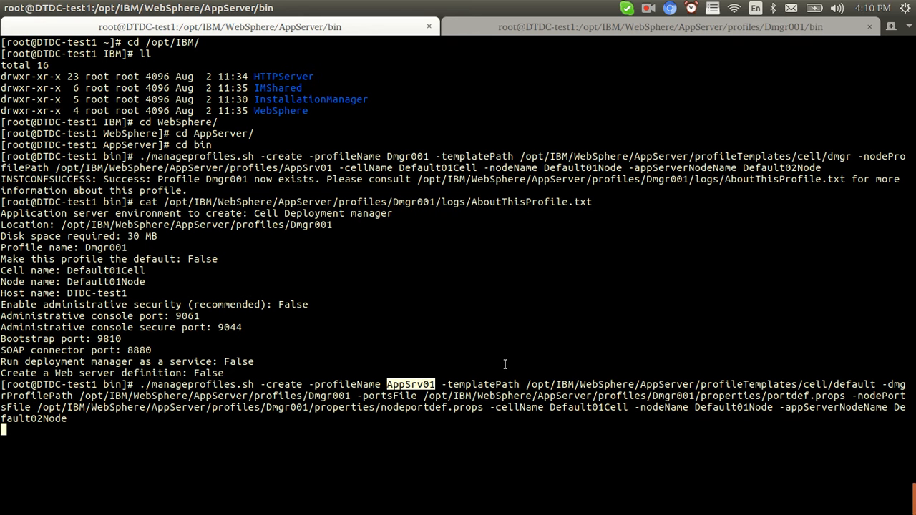
click(505, 364)
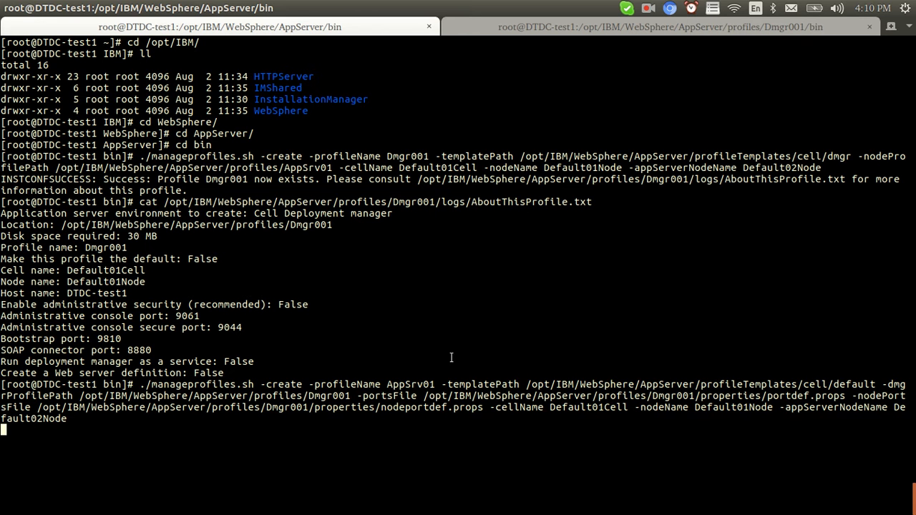
double_click(405, 155)
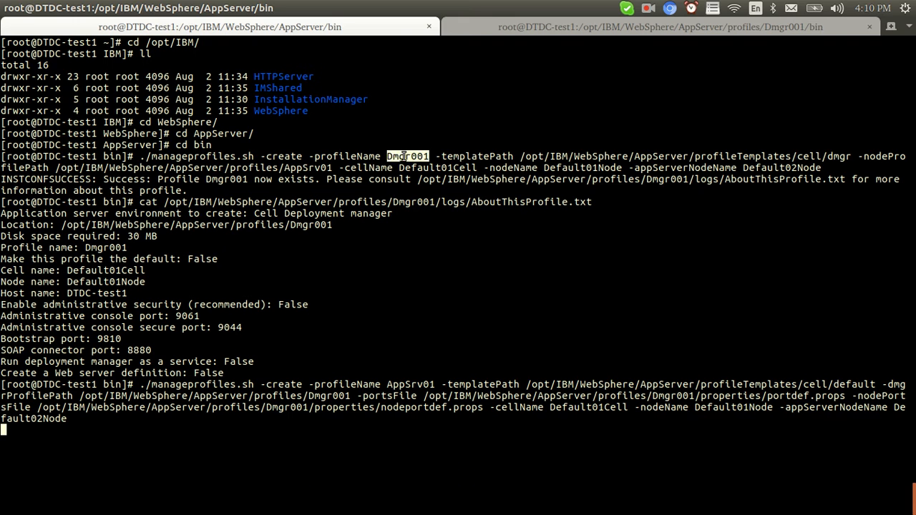
double_click(411, 385)
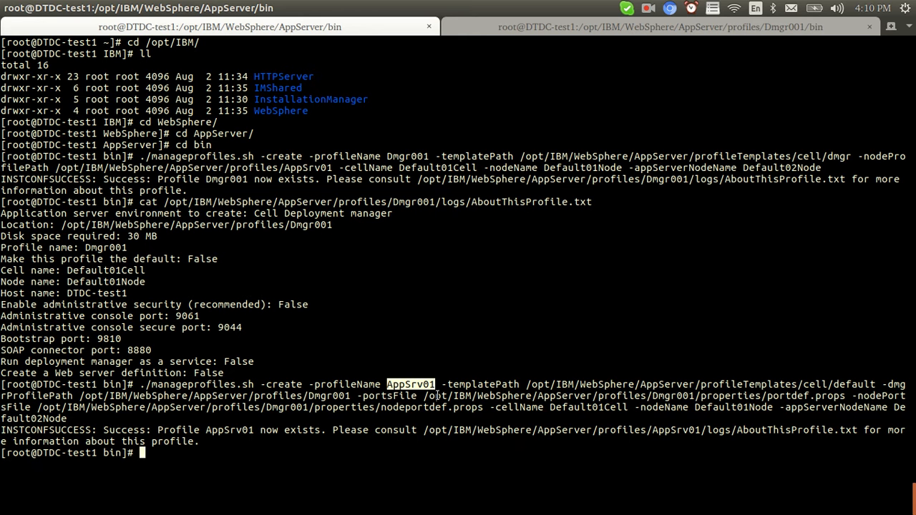
click(437, 397)
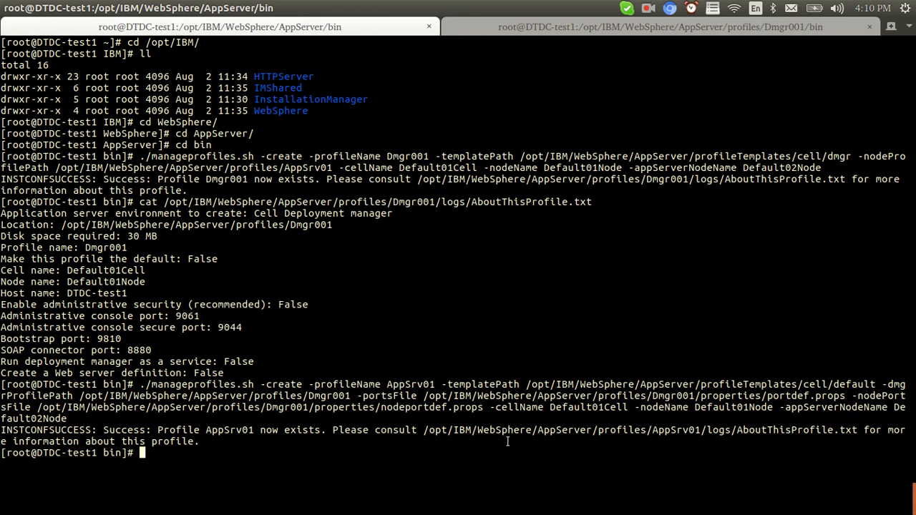
click(591, 29)
click(357, 27)
drag(386, 384, 439, 384)
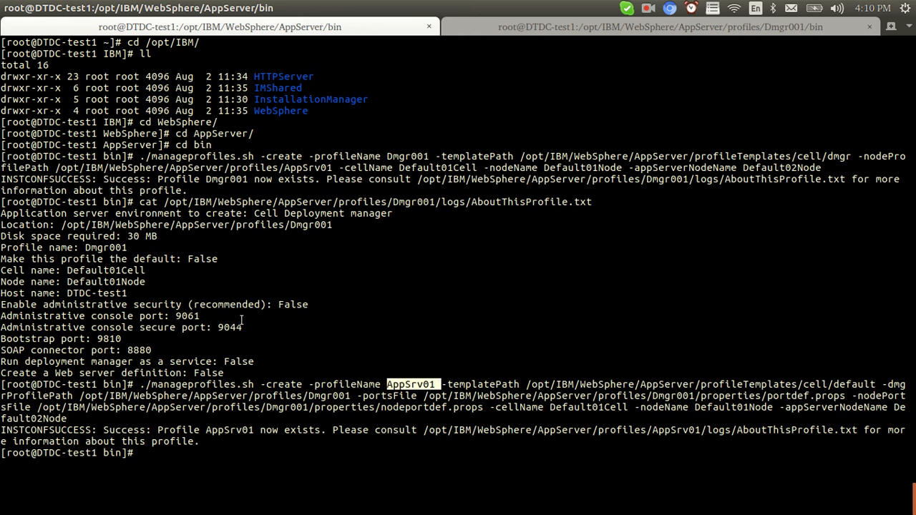
Load the admin console at 10.10.2.239:9061/ibm/console in a new Chromium tab.
double_click(188, 316)
key(alt+Tab)
key(alt+Tab)
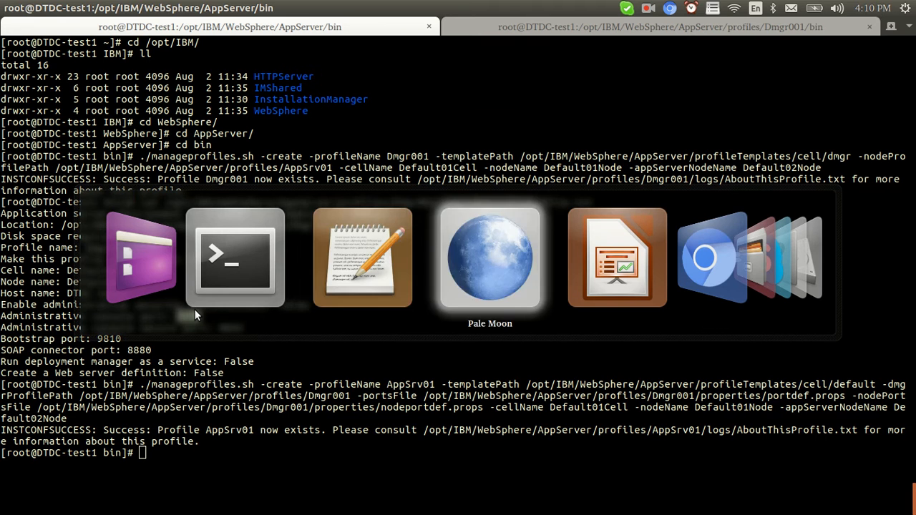
key(alt+Tab)
key(alt+Tab)
click(306, 26)
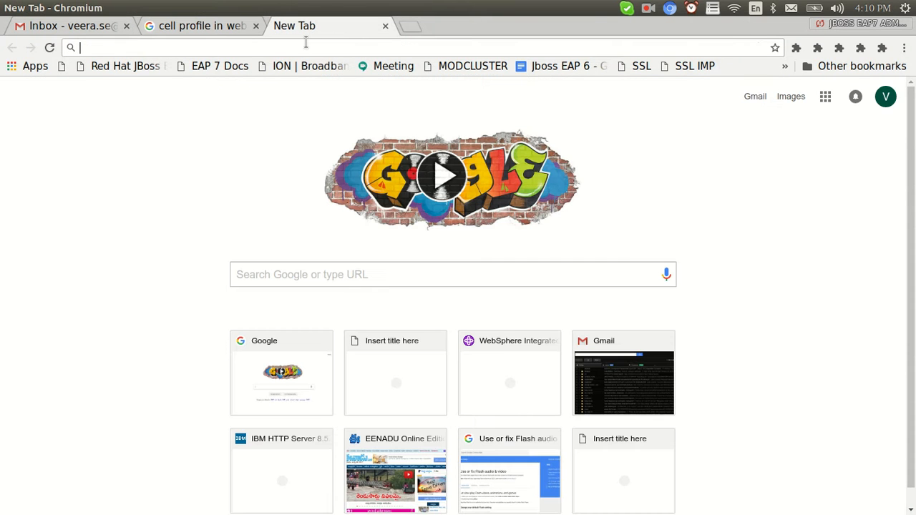
text(10.10.2.239:9061)
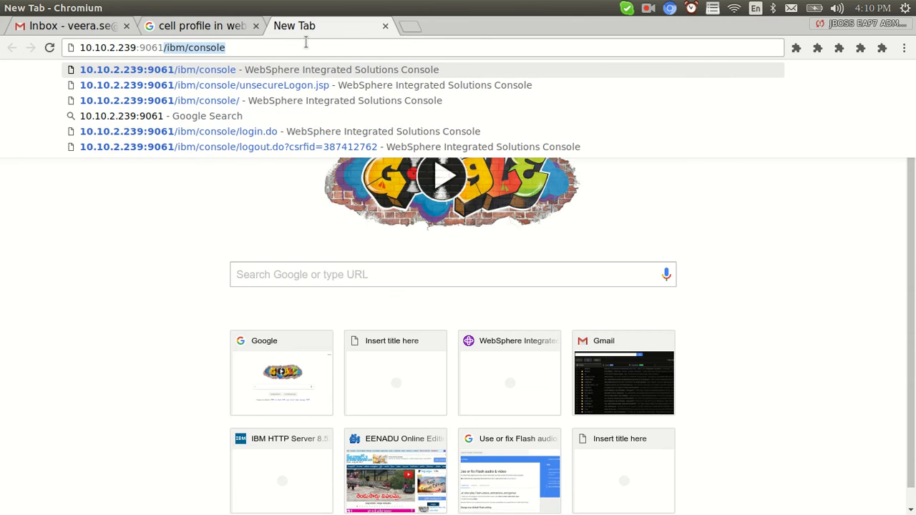
key(Down)
key(Return)
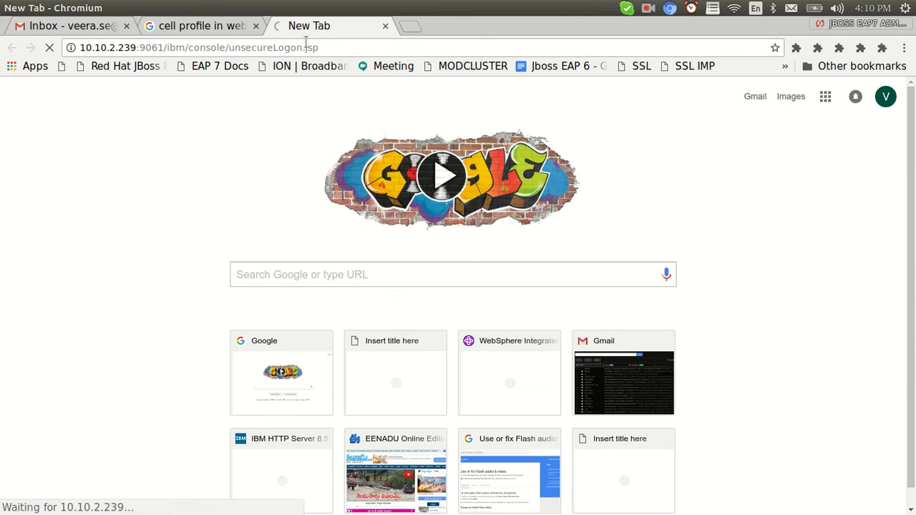
click(236, 49)
click(236, 50)
drag(230, 48, 397, 76)
key(BackSpace)
key(Return)
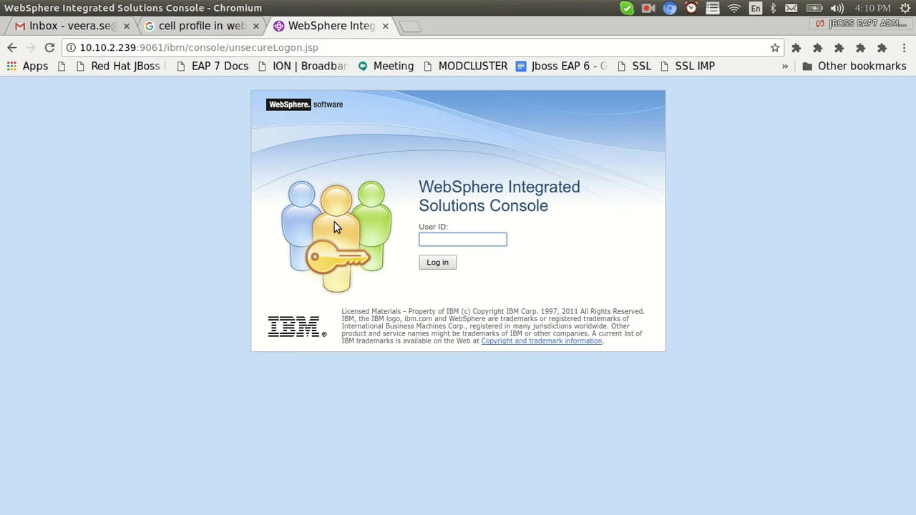
Log in to the console with the suggested admin user ID.
text(w)
click(453, 255)
click(443, 264)
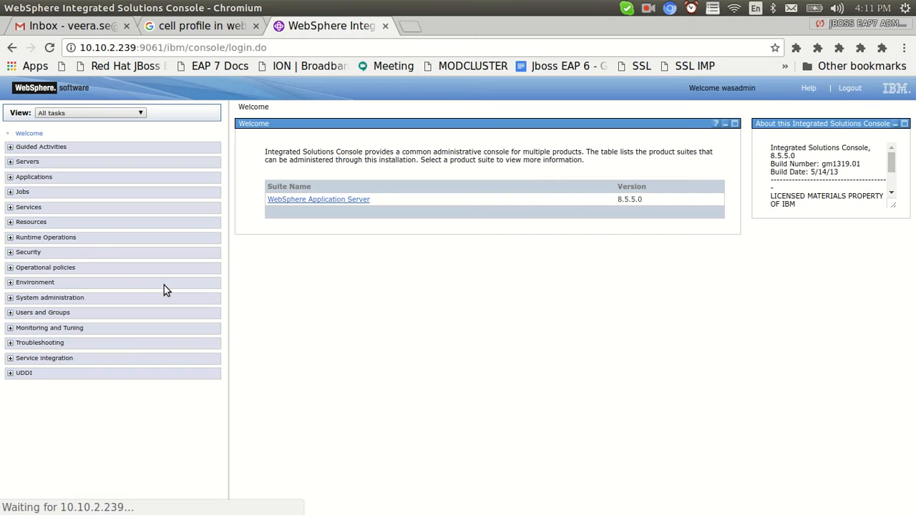
click(13, 161)
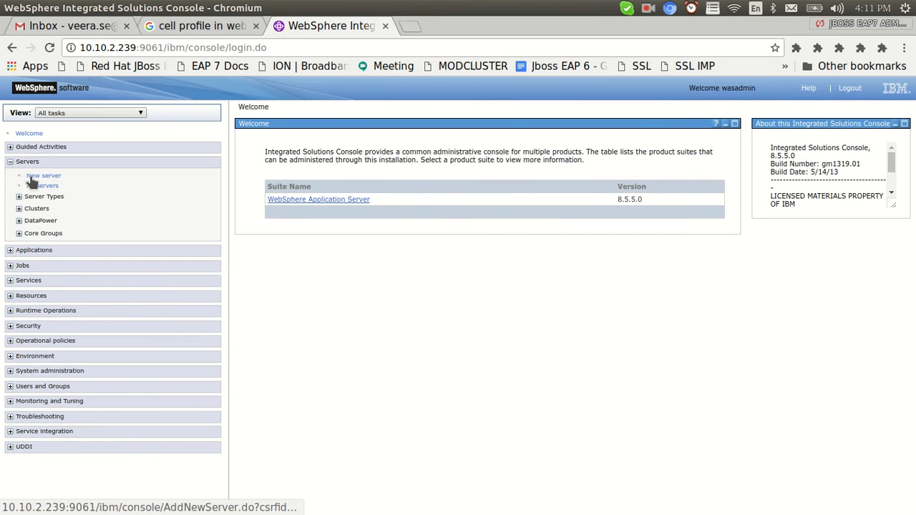
View server1 under WebSphere application servers, then nodeagent on the Node agents page.
click(19, 196)
click(54, 208)
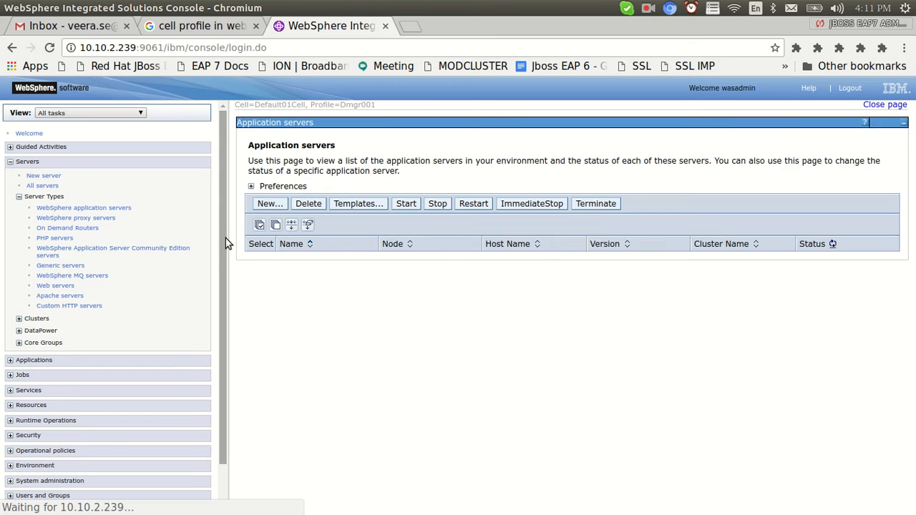
drag(310, 275, 279, 278)
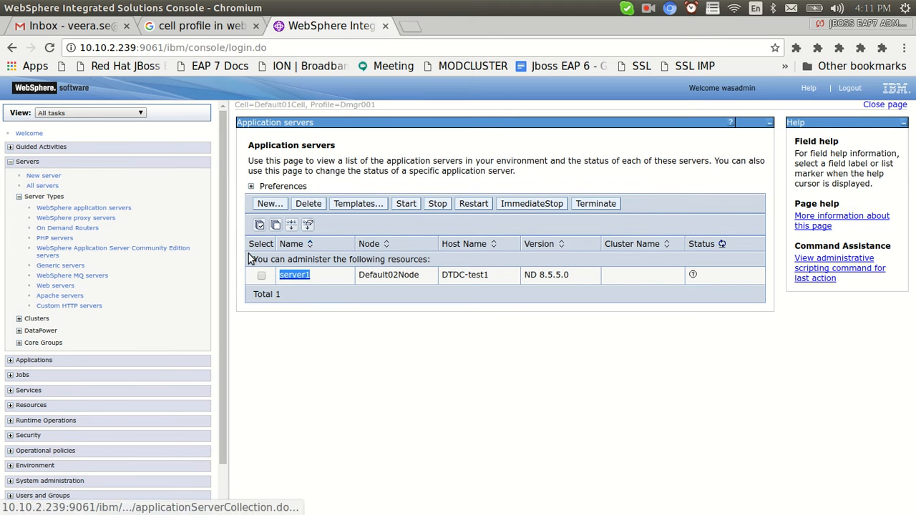
drag(226, 212, 231, 345)
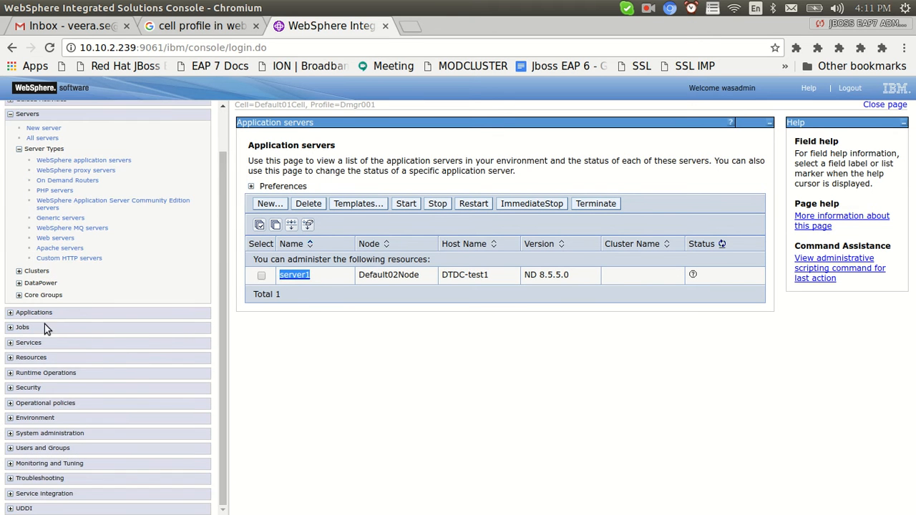
click(11, 435)
scroll(226, 315, down, 4)
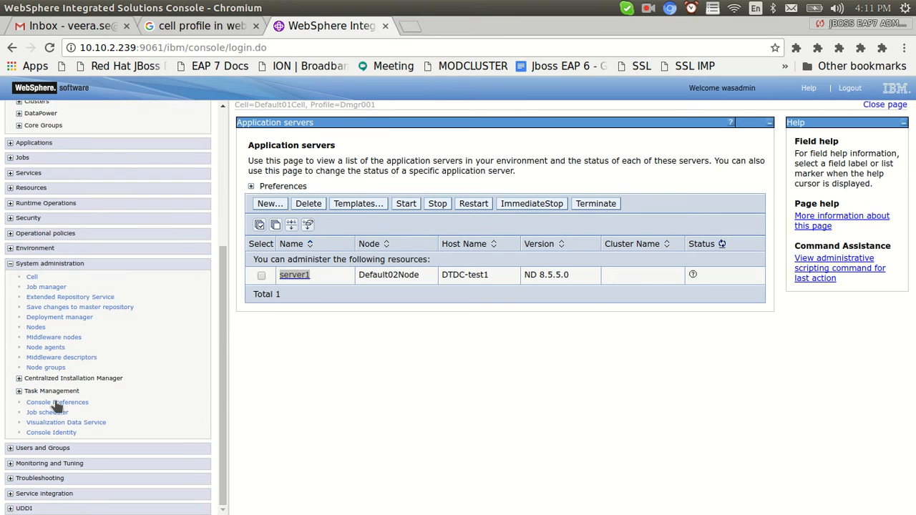
click(41, 349)
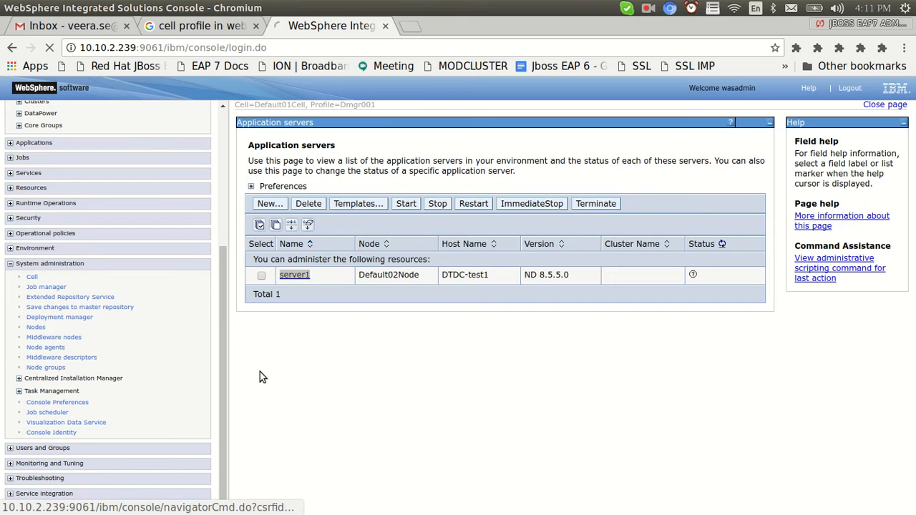
drag(331, 301, 283, 299)
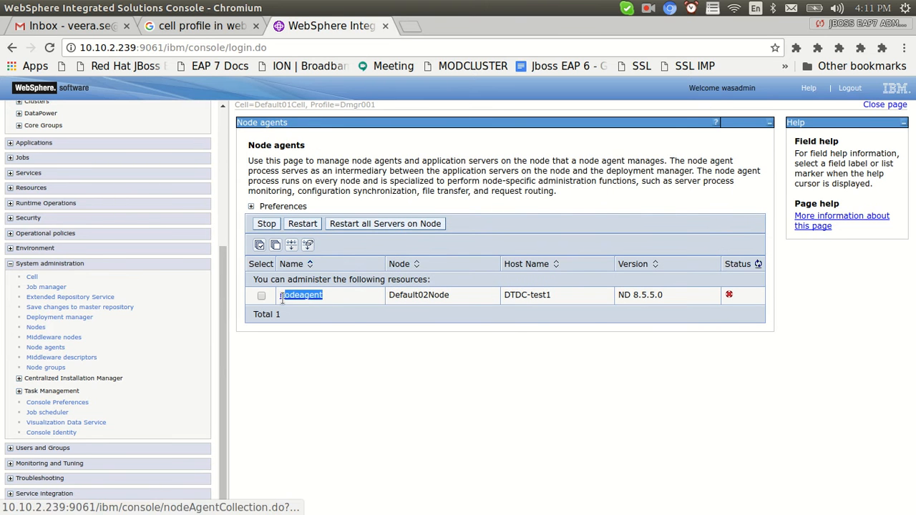
Compare the AppSrv01 profile in the terminal against the console, then switch to Impress.
key(alt+Tab)
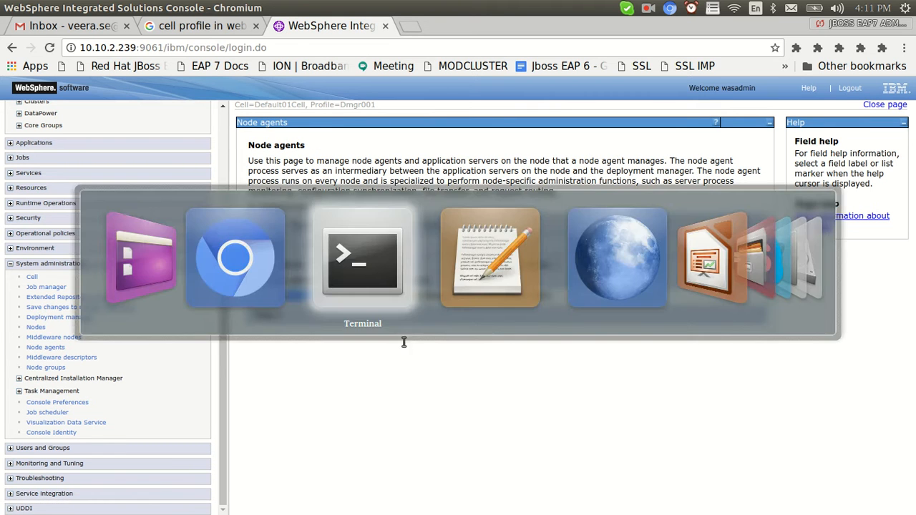
drag(388, 384, 434, 385)
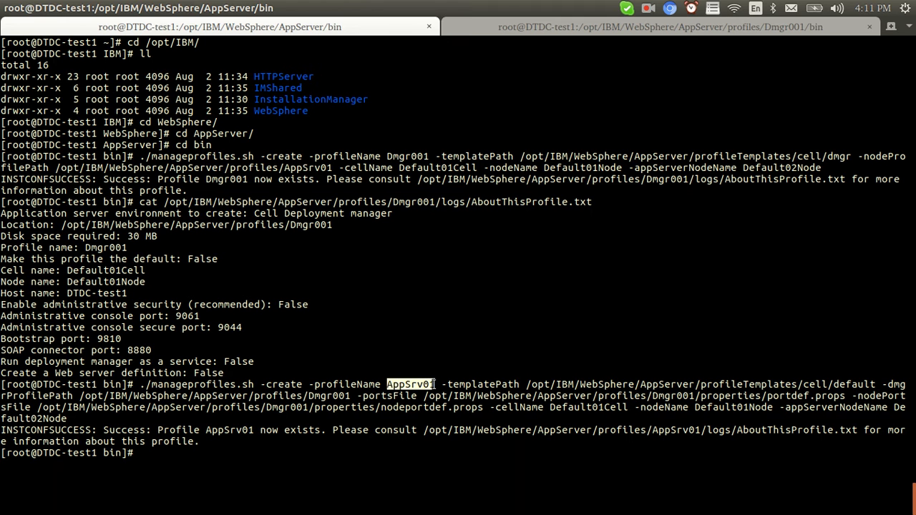
key(alt+Tab)
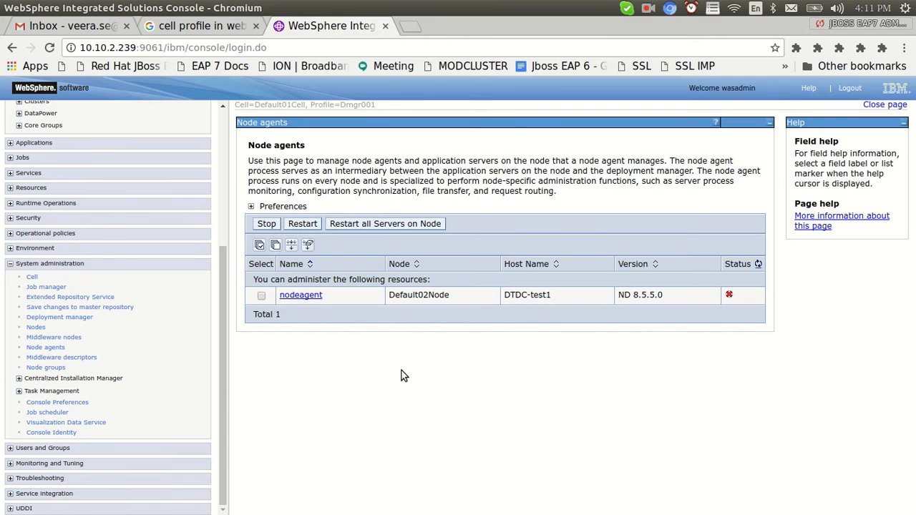
key(alt+Tab)
click(412, 382)
key(alt+Tab)
key(Tab)
key(Tab)
key(Tab)
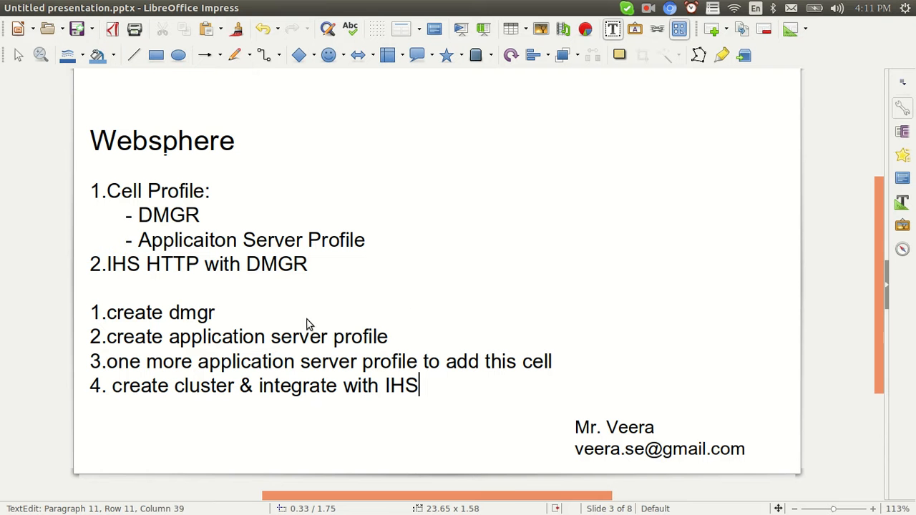
Highlight the create-dmgr, application-server-profile and remaining plan steps on slide 3 while explaining.
drag(215, 315, 107, 315)
drag(387, 330, 91, 318)
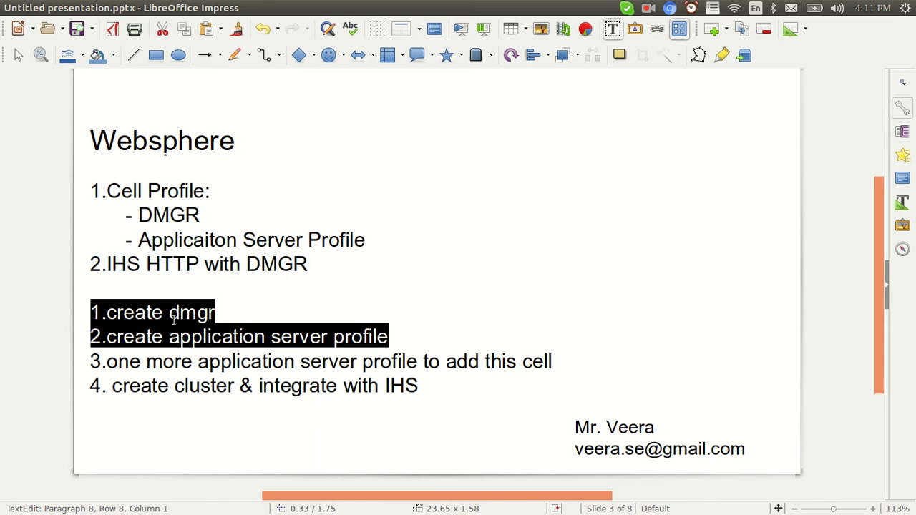
click(165, 360)
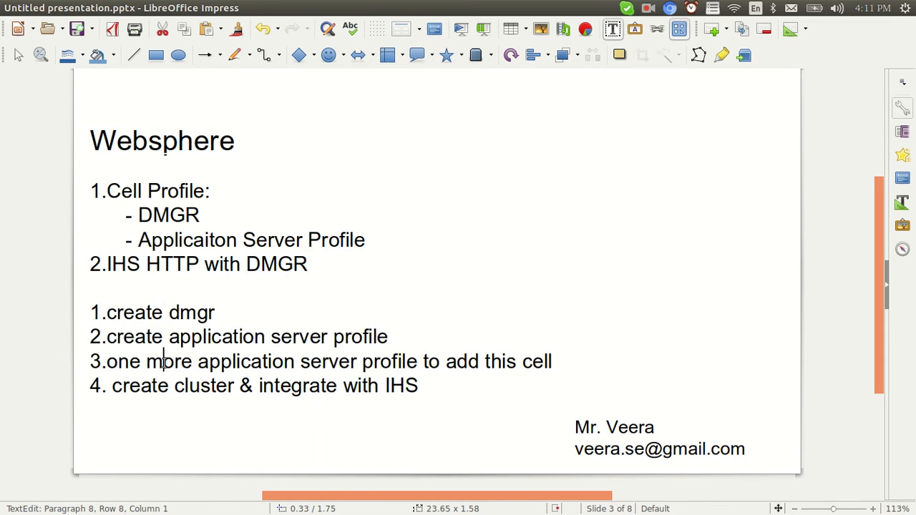
drag(107, 361, 420, 361)
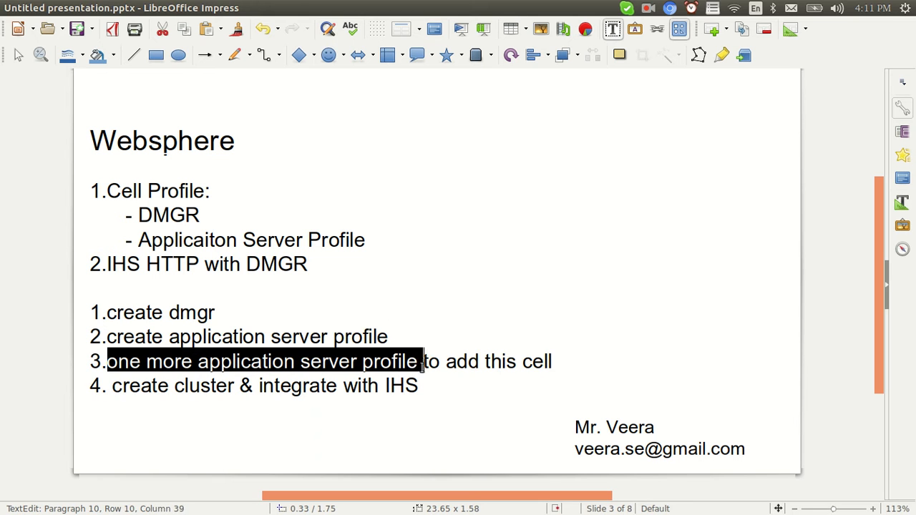
click(553, 361)
drag(552, 361, 84, 307)
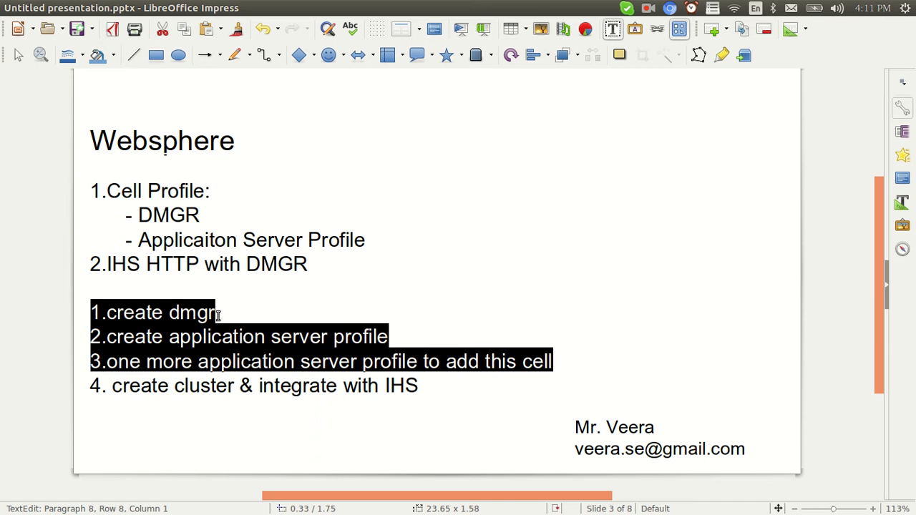
drag(389, 337, 102, 312)
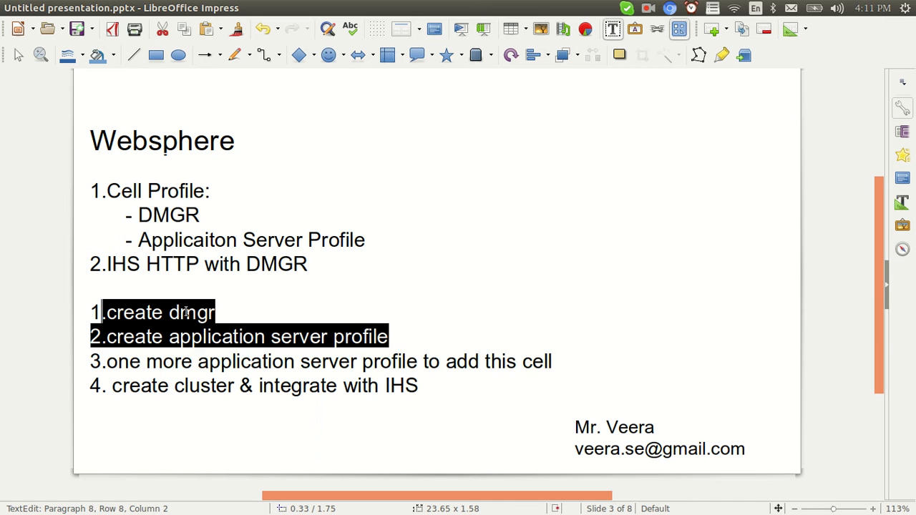
drag(553, 363, 88, 337)
click(303, 382)
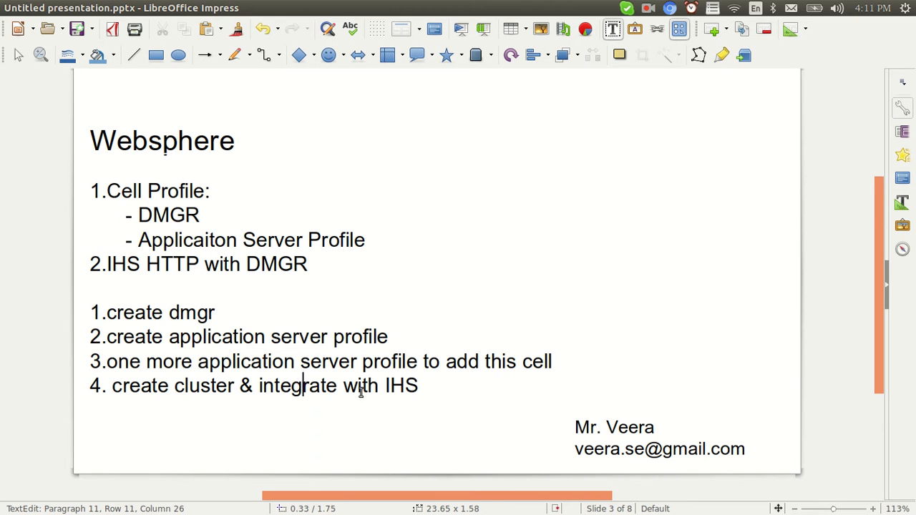
drag(420, 385, 358, 385)
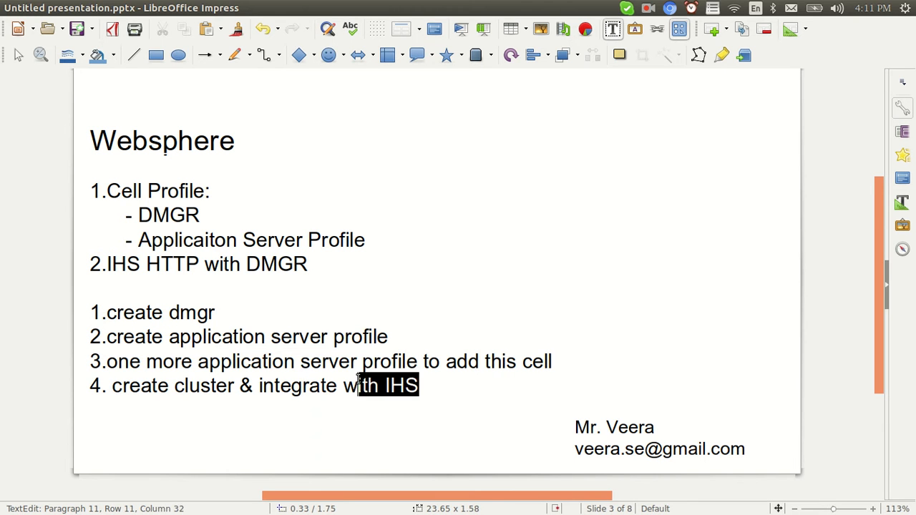
key(alt+Tab)
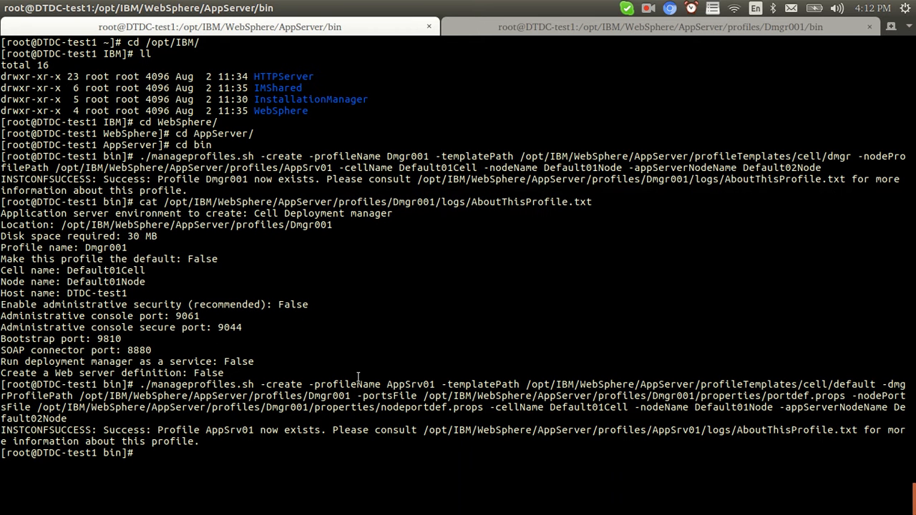
Begin a ./manageprofiles.sh -create command and paste in the earlier profile's options.
text(./ama)
key(BackSpace)
key(BackSpace)
key(BackSpace)
text(managepro)
key(Tab)
text(-create)
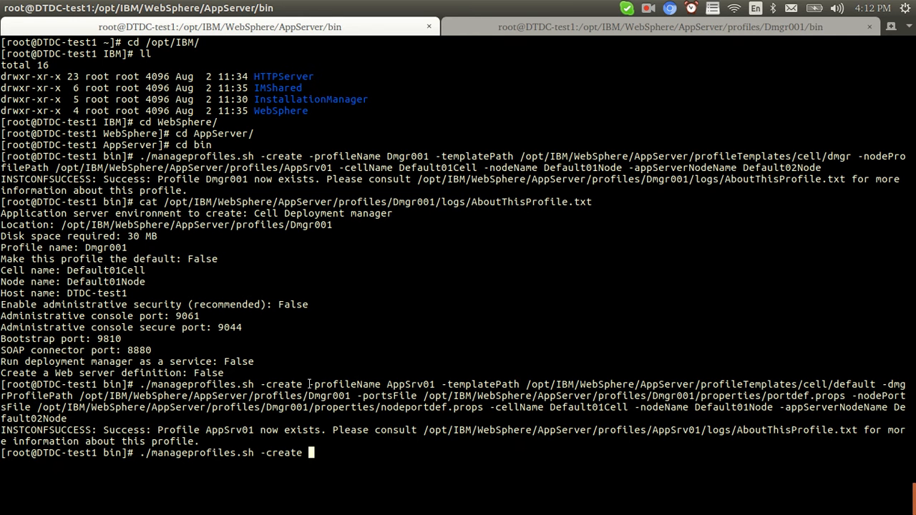
drag(309, 385, 802, 385)
right_click(800, 381)
click(816, 407)
right_click(567, 360)
click(593, 403)
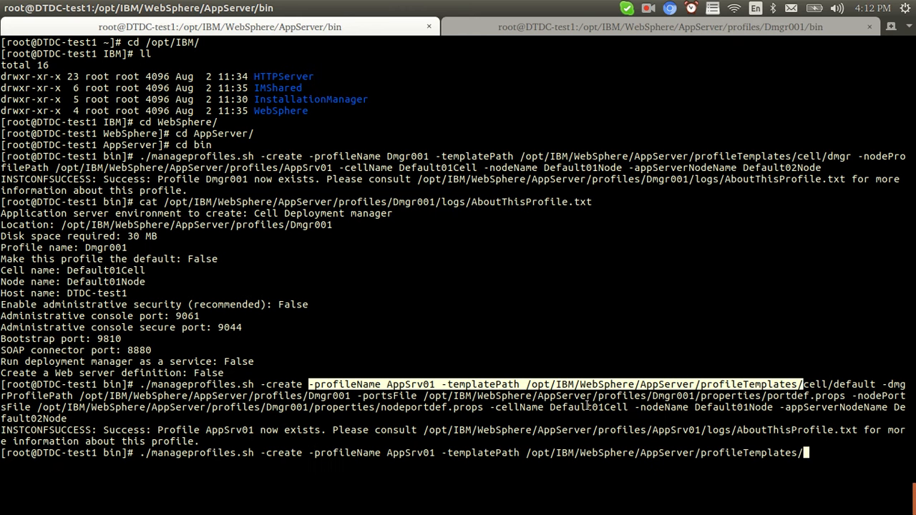
Edit the options to profile AppSrv02 with the profileTemplates/default/ template and run it.
key(Left)
key(Left)
key(Left)
key(Left)
key(Left)
key(Left)
key(Left)
key(Left)
key(Left)
key(Left)
key(Left)
key(Left)
key(Left)
key(Left)
key(Left)
key(Left)
key(Left)
key(Left)
key(Left)
key(Left)
key(Left)
key(Left)
key(Left)
key(Left)
key(Left)
key(Left)
key(Left)
key(Left)
key(Left)
key(Left)
key(Left)
key(Left)
key(Left)
key(Left)
key(Left)
key(Left)
key(Left)
key(Left)
key(Left)
key(Left)
key(Right)
key(Right)
key(Right)
key(Right)
key(Right)
key(Right)
key(Right)
key(Right)
key(Right)
key(Right)
key(Right)
key(Right)
key(Right)
key(Right)
key(Right)
key(Right)
key(Right)
key(Right)
key(Right)
key(Right)
key(Right)
key(Right)
key(Right)
key(Right)
key(Right)
key(Right)
key(Right)
key(Right)
key(Right)
key(Right)
key(Right)
key(Right)
text(default/)
key(Return)
click(425, 303)
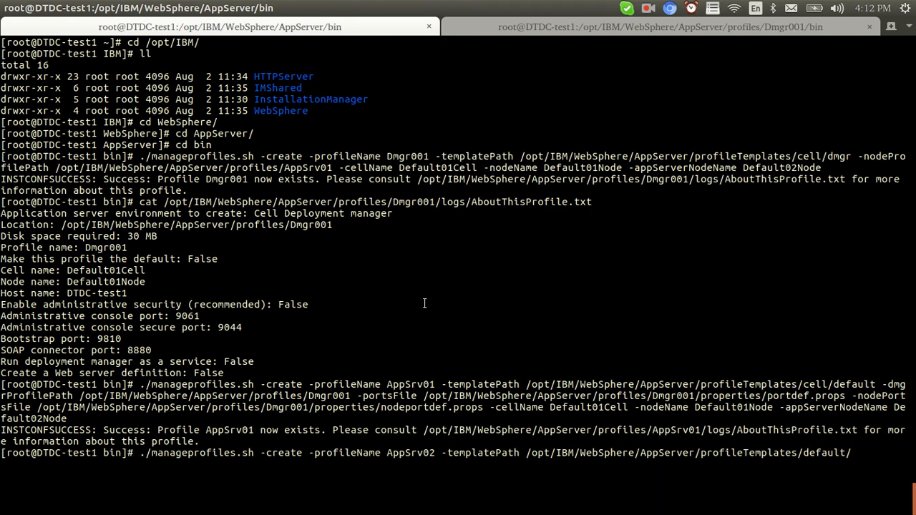
key(alt+Tab)
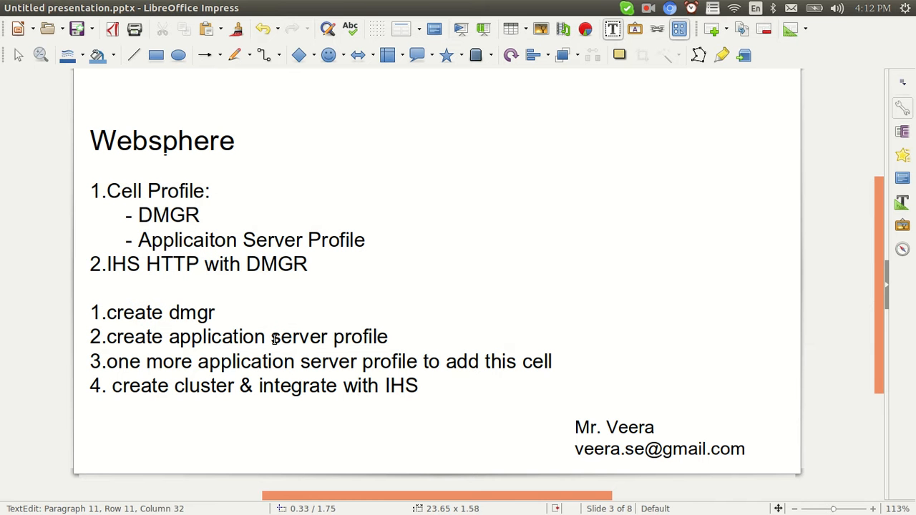
Add '(Appsrv01)' after profile in plan step 2 on the slide.
drag(418, 362, 111, 361)
click(300, 336)
click(392, 338)
text((Appserv)
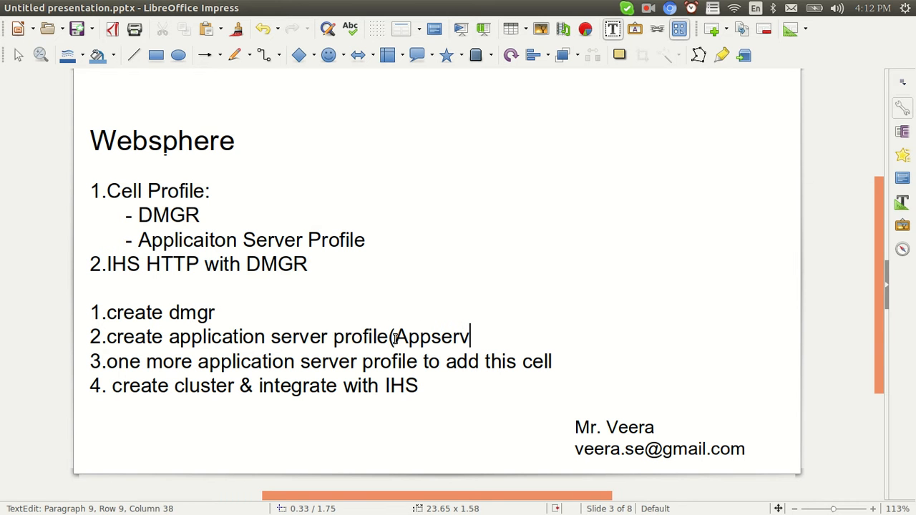
key(alt+Tab)
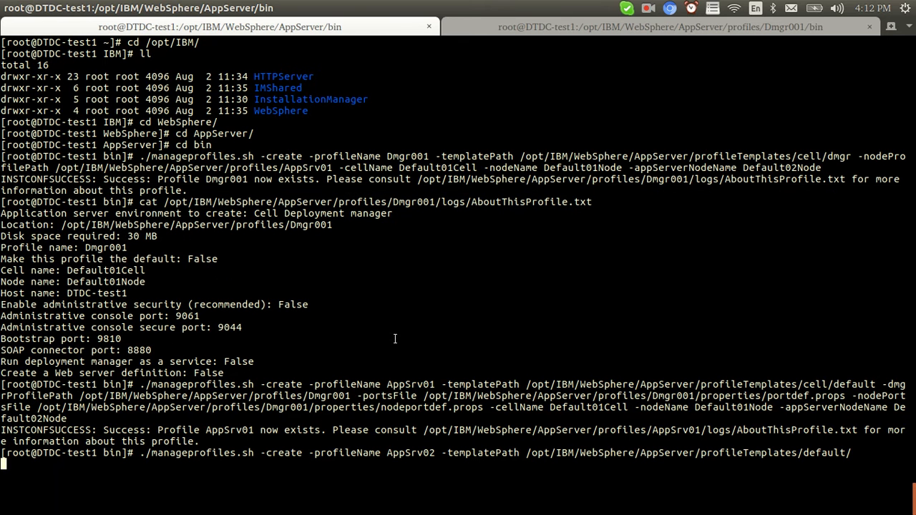
key(alt+Tab)
key(BackSpace)
key(BackSpace)
key(BackSpace)
text(rv01))
Add '(Appsrv02)' to step 3 and '(Appsrv1&Appsrv2)' to the cluster in step 4.
click(491, 361)
key(Left)
key(Left)
key(Left)
key(Left)
key(Left)
key(Left)
key(Left)
key(Left)
key(Left)
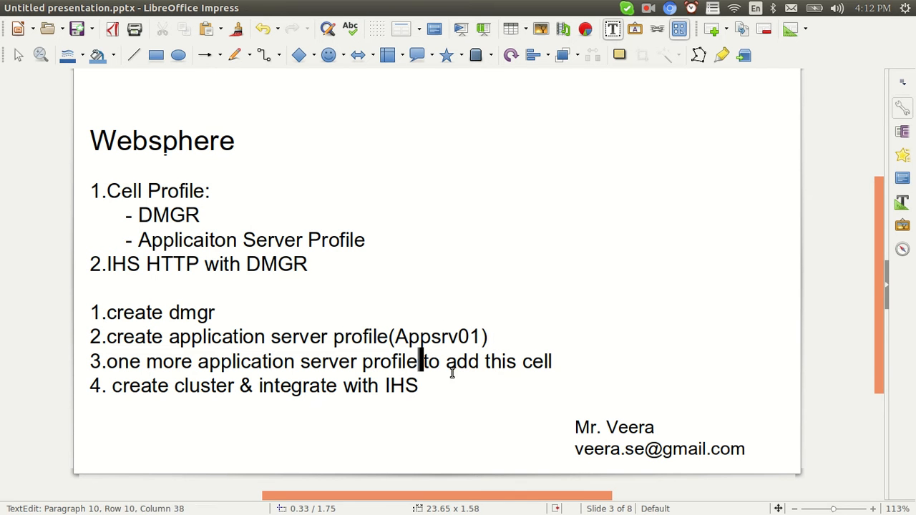
text((AppSrv)
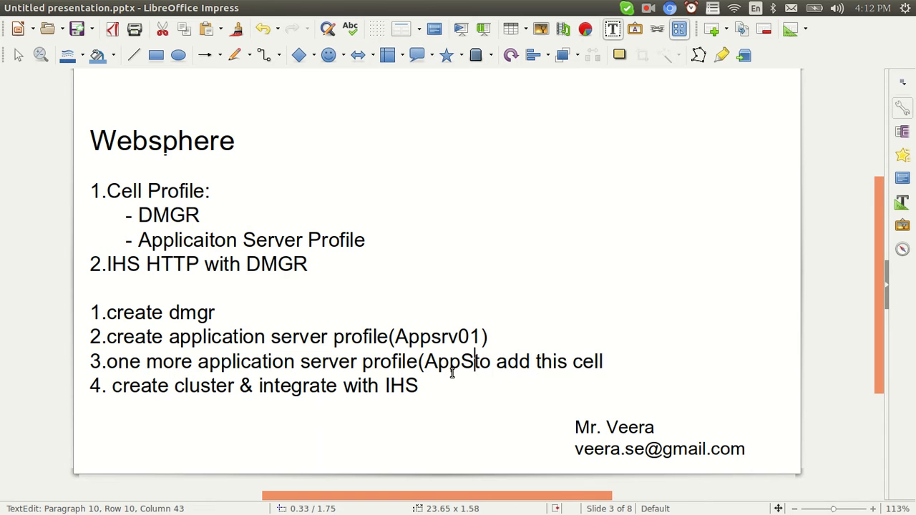
key(BackSpace)
key(BackSpace)
key(BackSpace)
text(srv02)
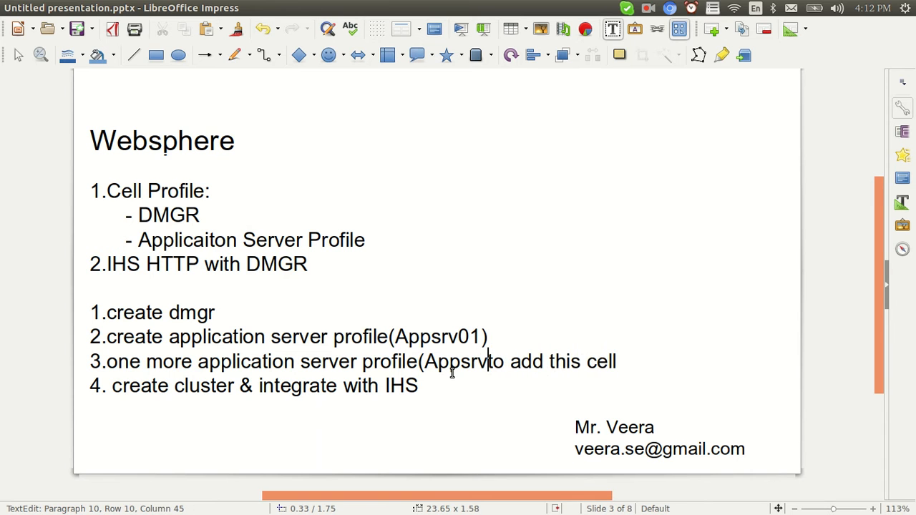
text())
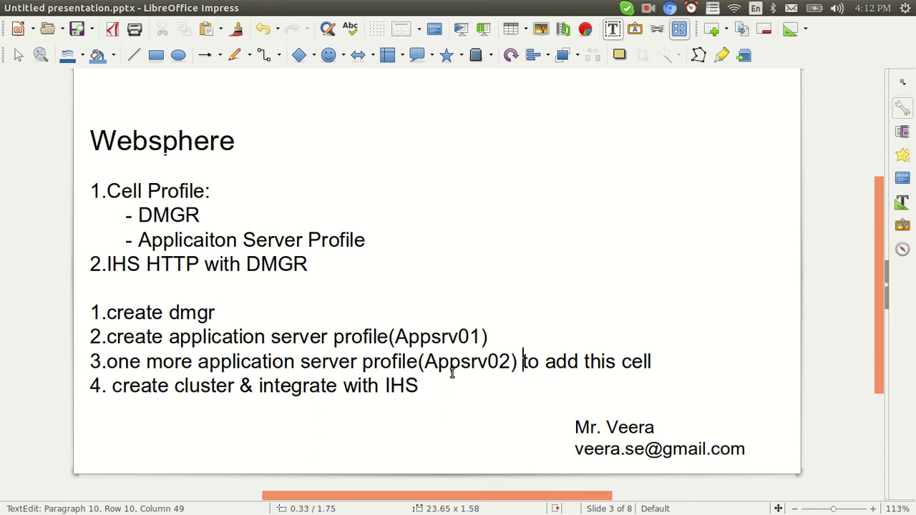
click(241, 386)
text(()
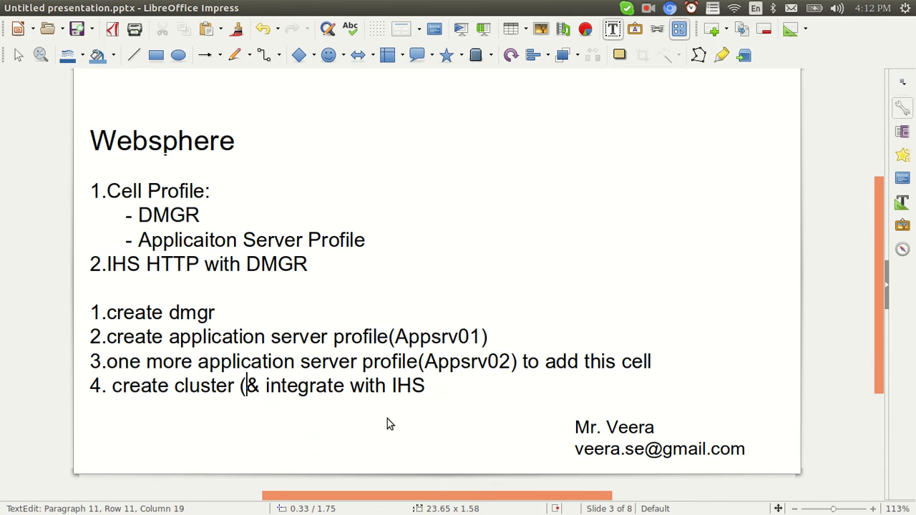
text(Appsrv1)
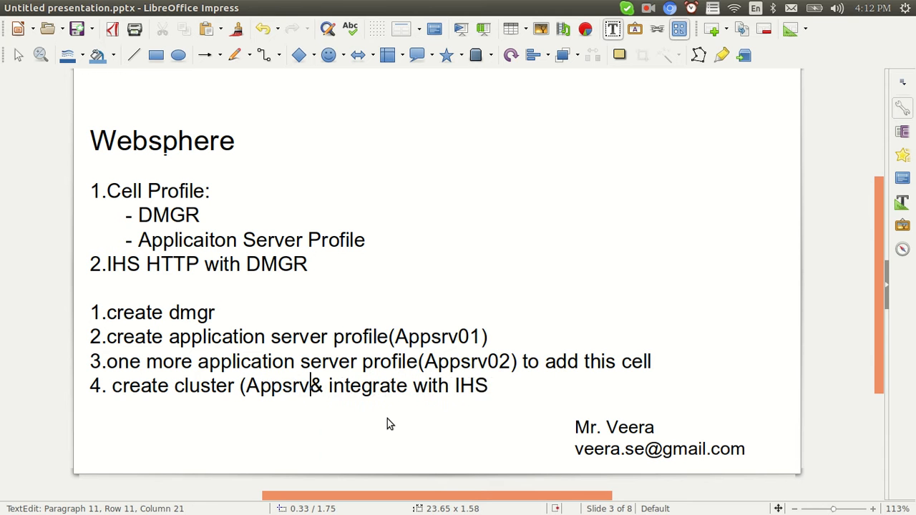
text(&A)
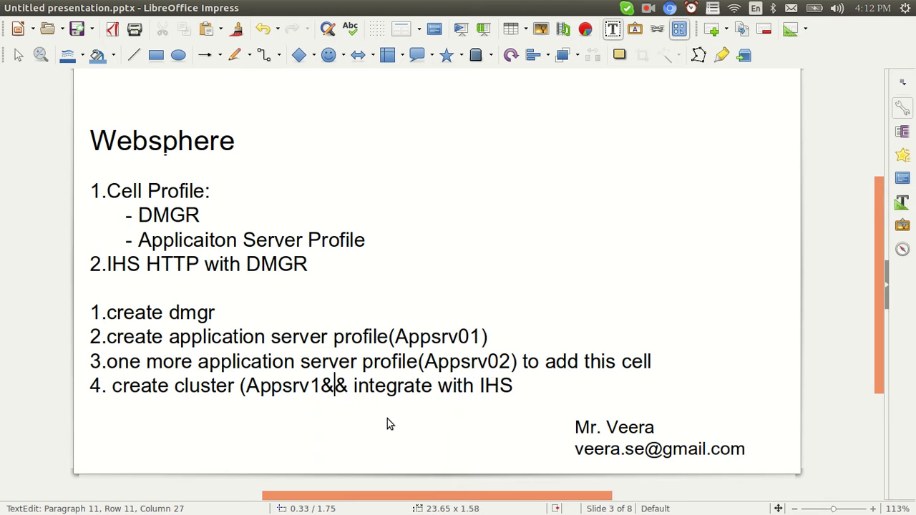
text(ppsrv2))
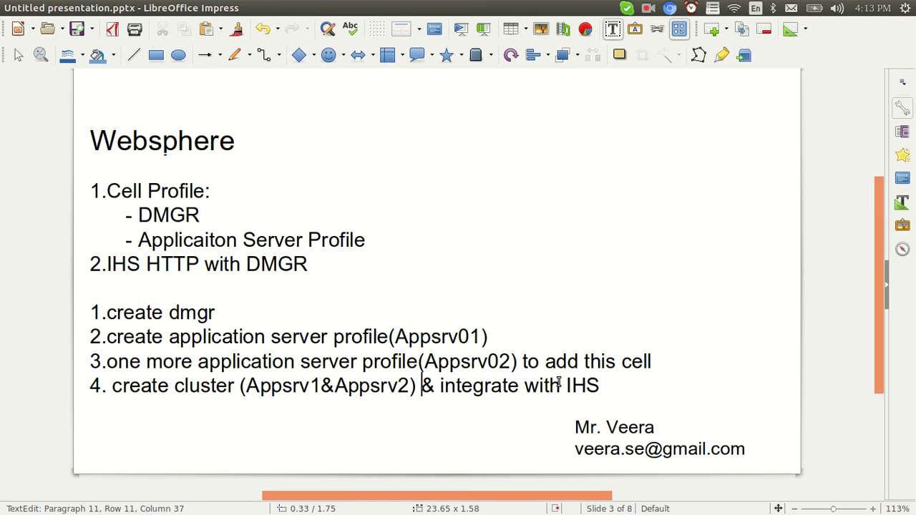
key(alt+Tab)
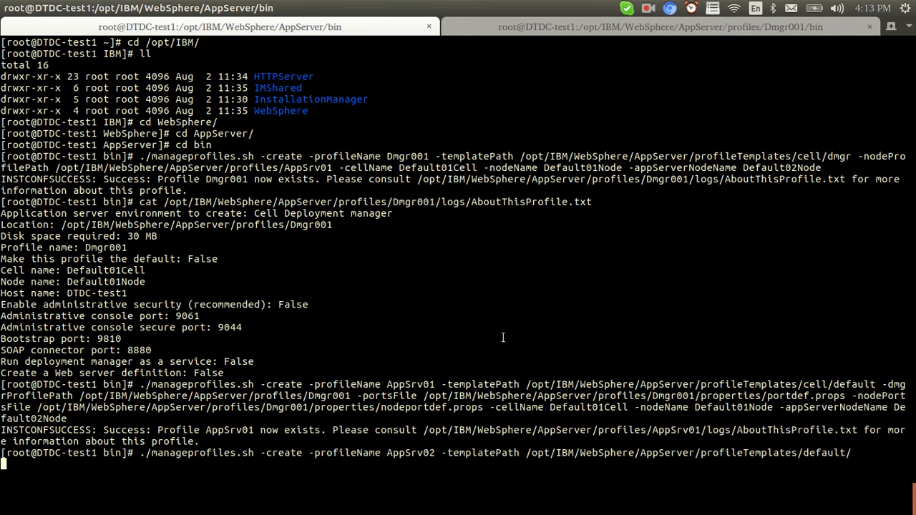
Confirm the terminal reports AppSrv02 created, then open the cell settings page in the console.
key(alt+Tab)
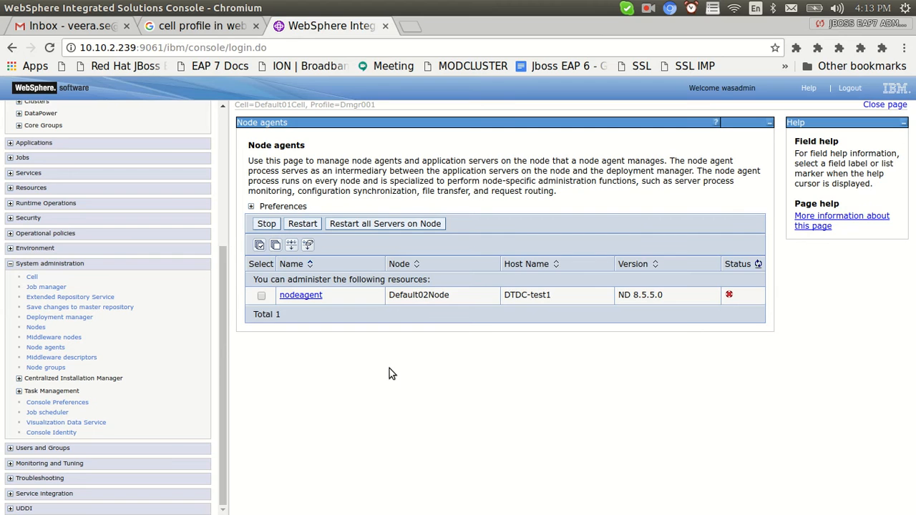
key(alt+Tab)
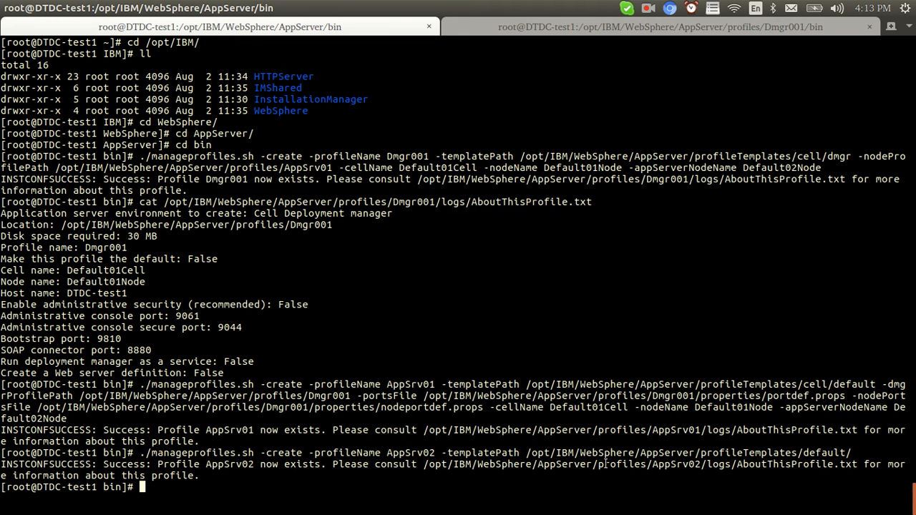
double_click(407, 453)
click(407, 453)
key(alt+Tab)
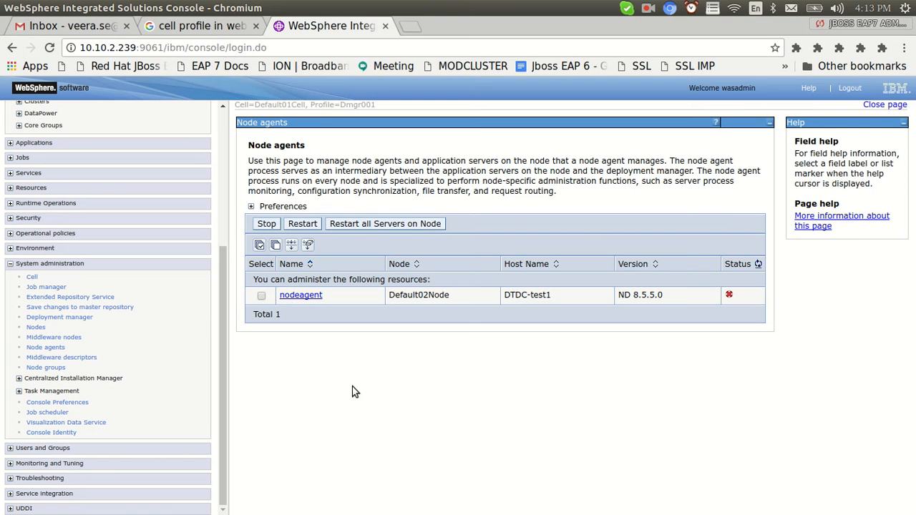
click(31, 277)
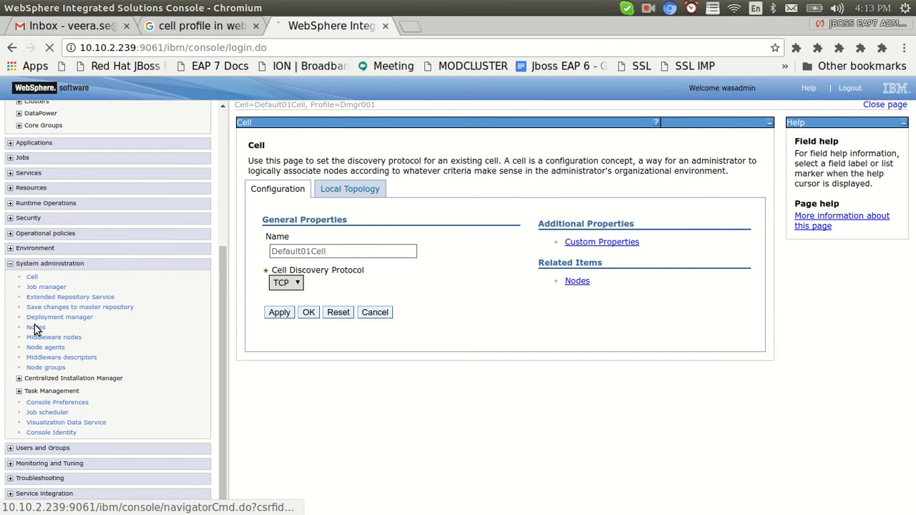
Start adding a managed node from the Nodes list and enter its host address.
click(35, 327)
click(280, 215)
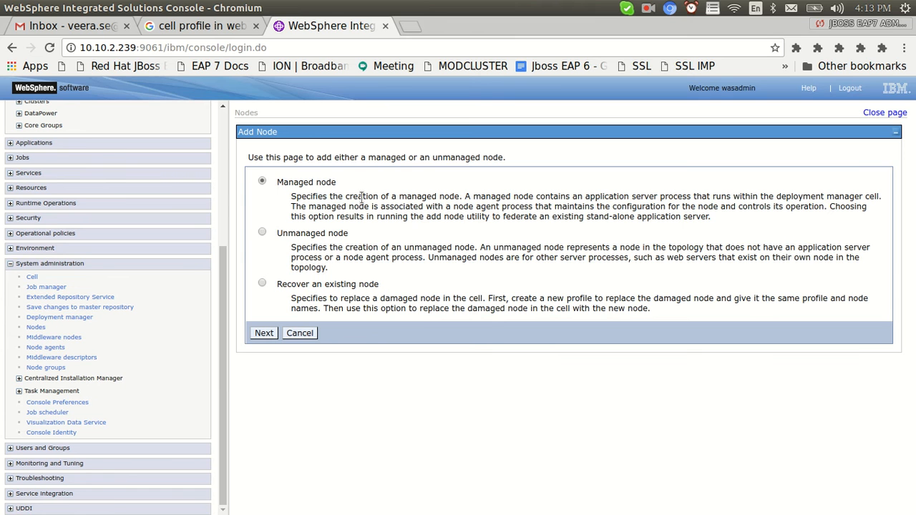
click(263, 333)
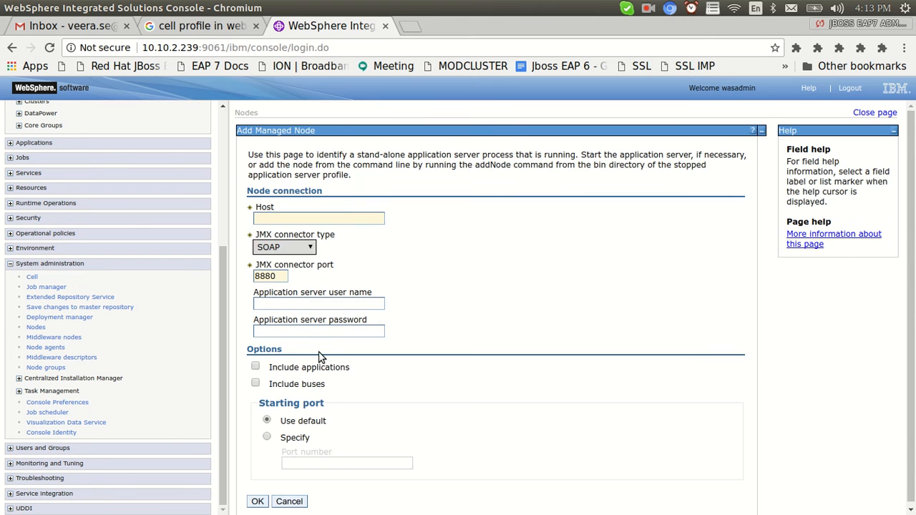
click(281, 220)
text(10.10.2.239)
click(287, 235)
drag(335, 217, 225, 221)
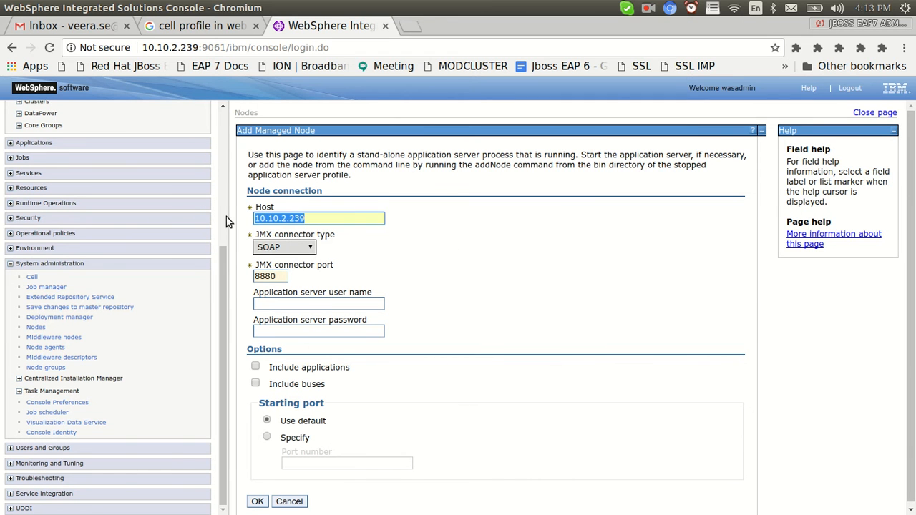
Print AppSrv02's profile summary with cat and copy its SOAP port 8881.
key(alt+Tab)
double_click(616, 463)
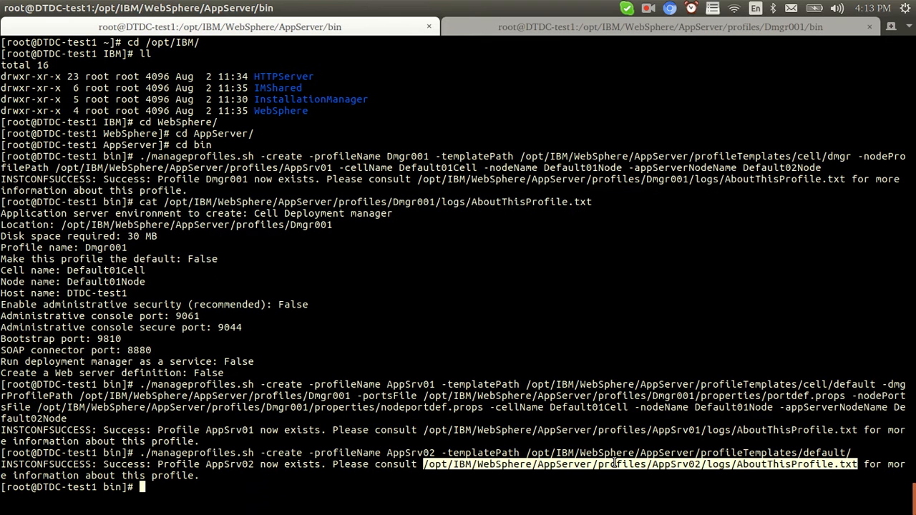
right_click(616, 464)
click(646, 382)
text(cat)
right_click(558, 341)
click(593, 386)
key(Return)
click(140, 398)
drag(8, 454, 30, 455)
double_click(134, 453)
double_click(411, 259)
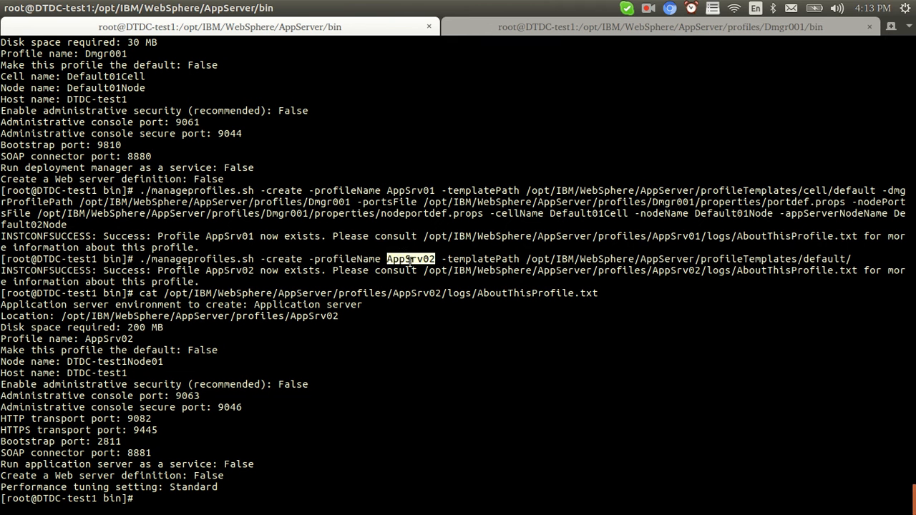
Set JMX port 8881, user 'was' and password, include applications and buses, and submit.
key(alt+Tab)
double_click(279, 277)
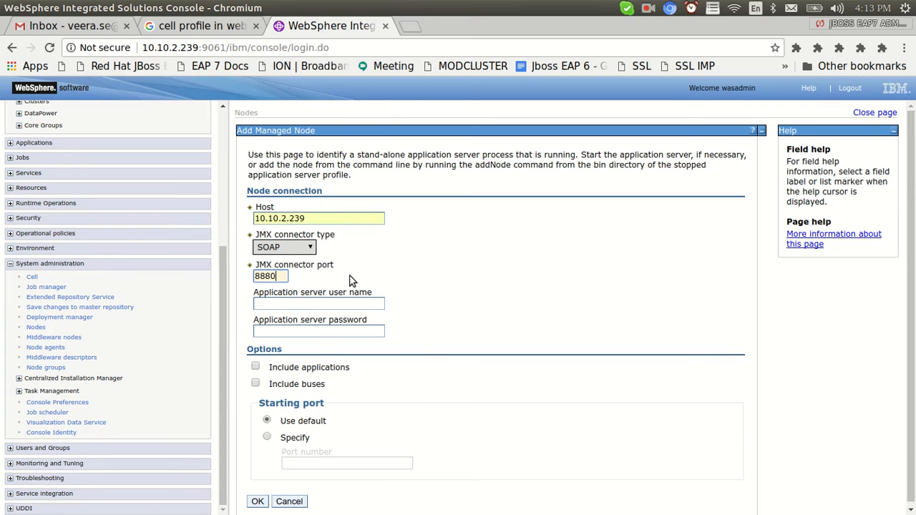
key(ctrl+v)
click(323, 303)
text(was)
click(318, 319)
click(317, 330)
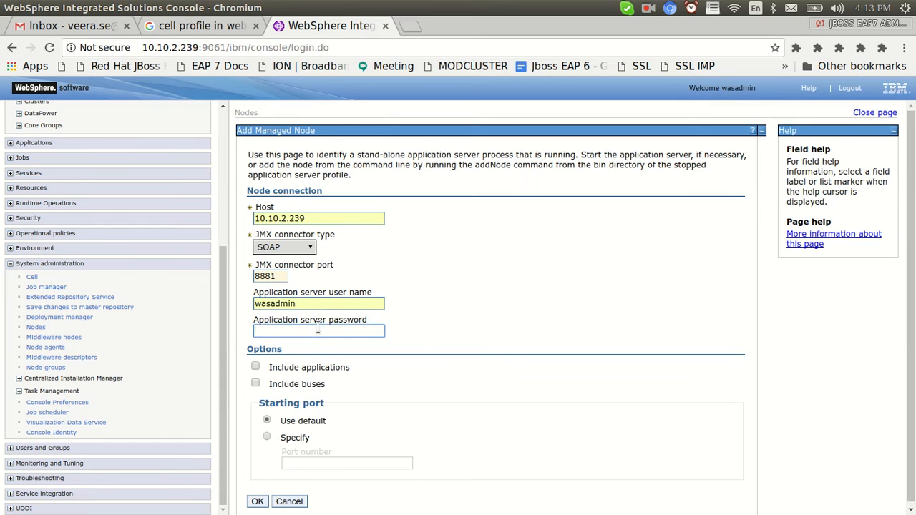
click(256, 367)
click(255, 384)
click(257, 502)
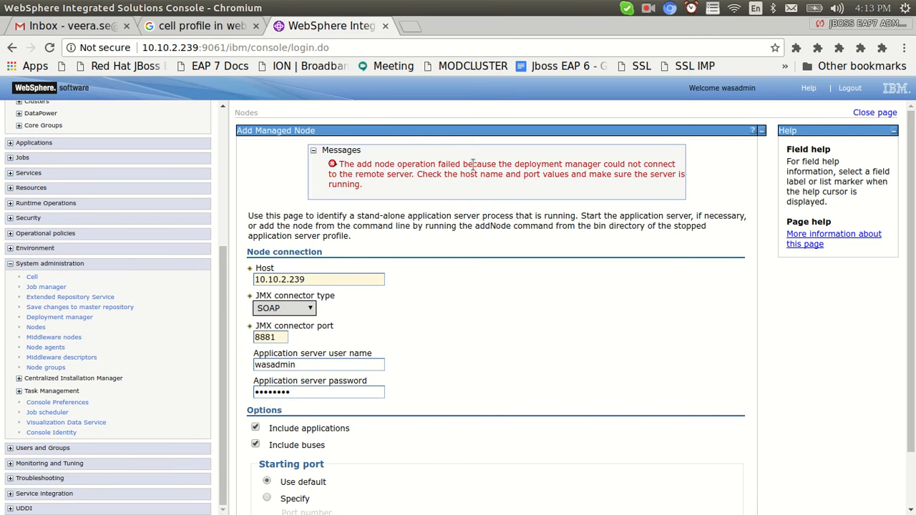
triple_click(368, 189)
key(alt+Tab)
Change into the ../profiles/AppSrv02/bin/ directory.
text(pwd)
key(Return)
text(cd ../profil)
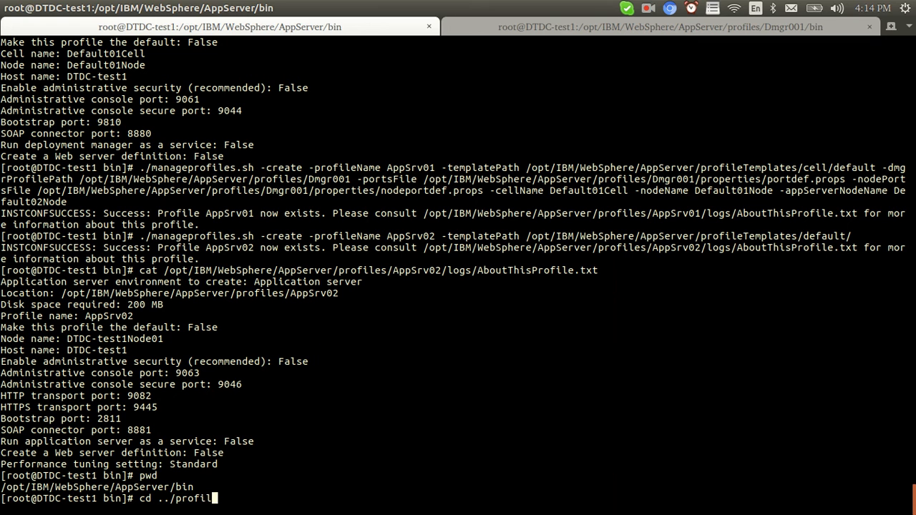
key(Tab)
text(Ap)
key(Tab)
text(2)
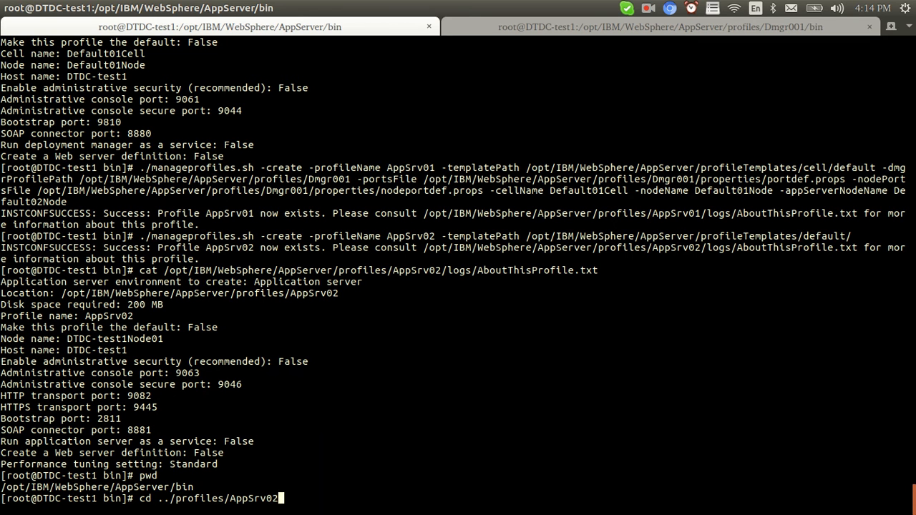
text(/bin/)
key(Return)
Run ./startServer.sh server1 to start AppSrv02's server.
text(./startServer.sh server1)
key(Return)
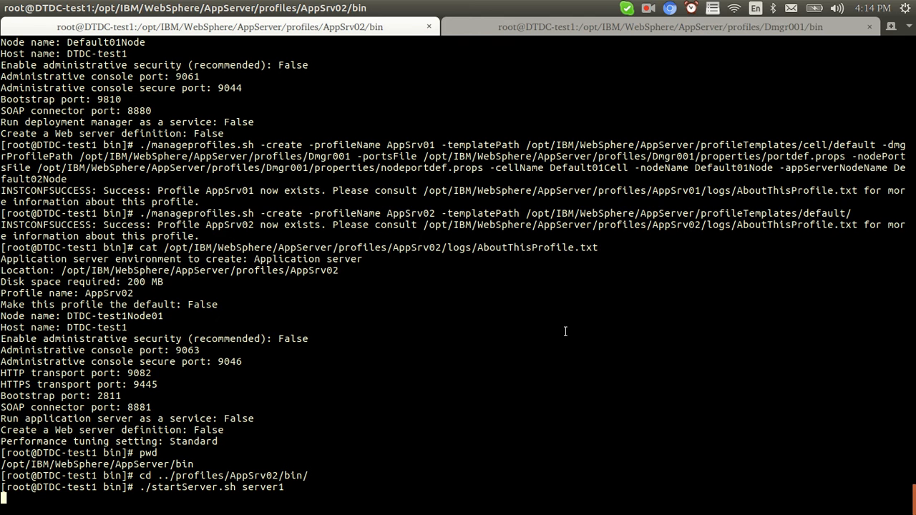
double_click(421, 215)
click(416, 301)
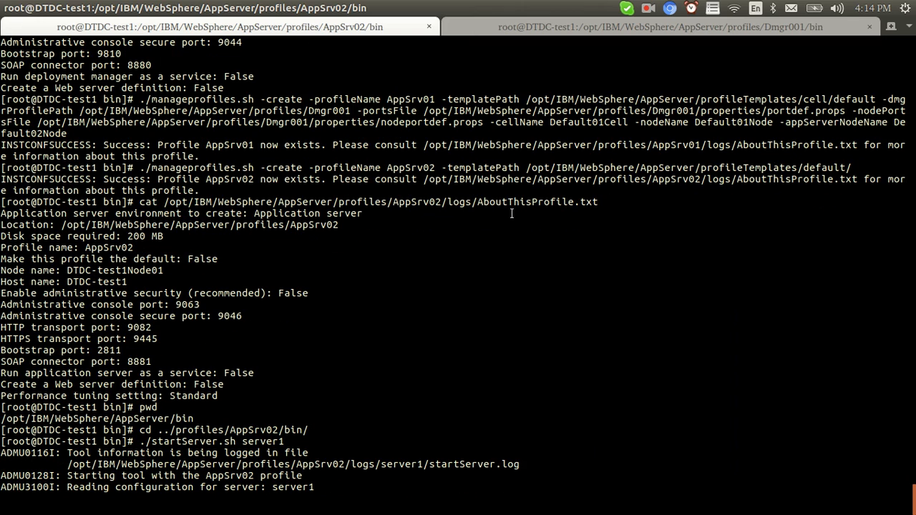
Check the terminal start outputs and plan slide while AppSrv02's server1 finishes starting, then return to the form.
key(alt+Tab)
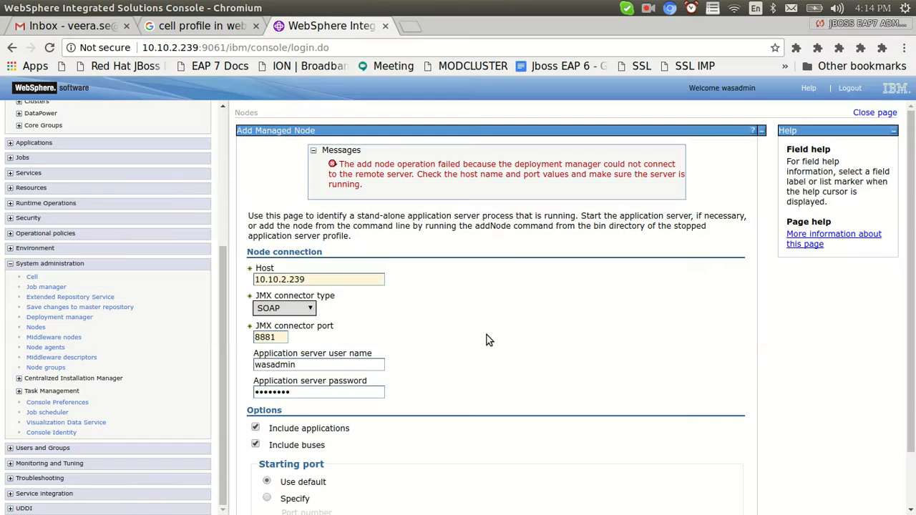
scroll(570, 352, down, 3)
key(alt+Tab)
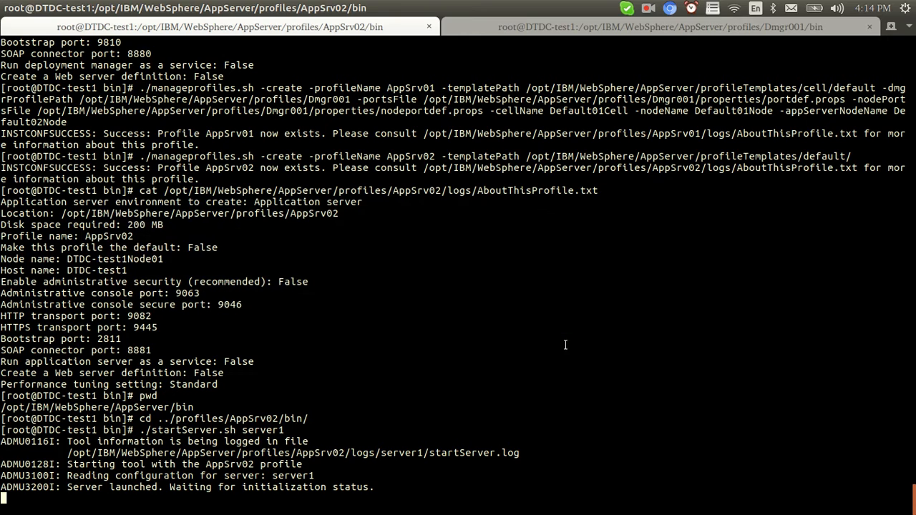
click(509, 27)
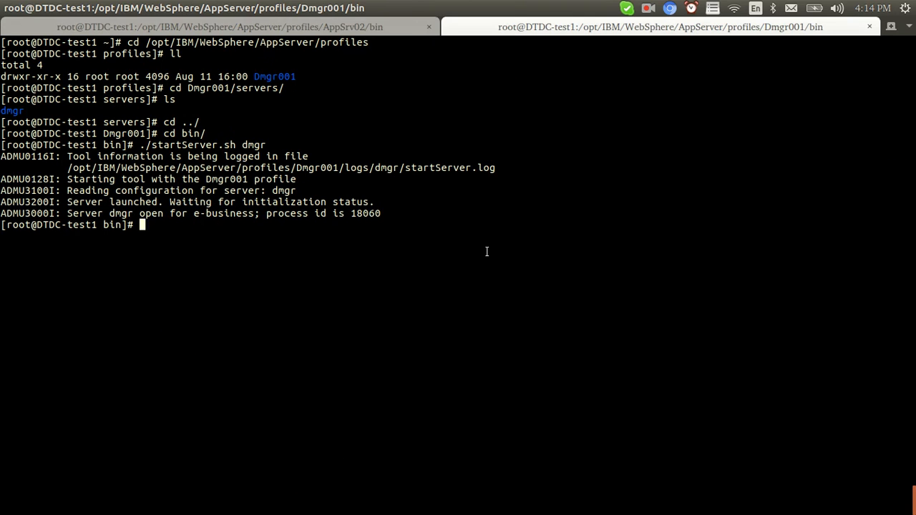
click(361, 23)
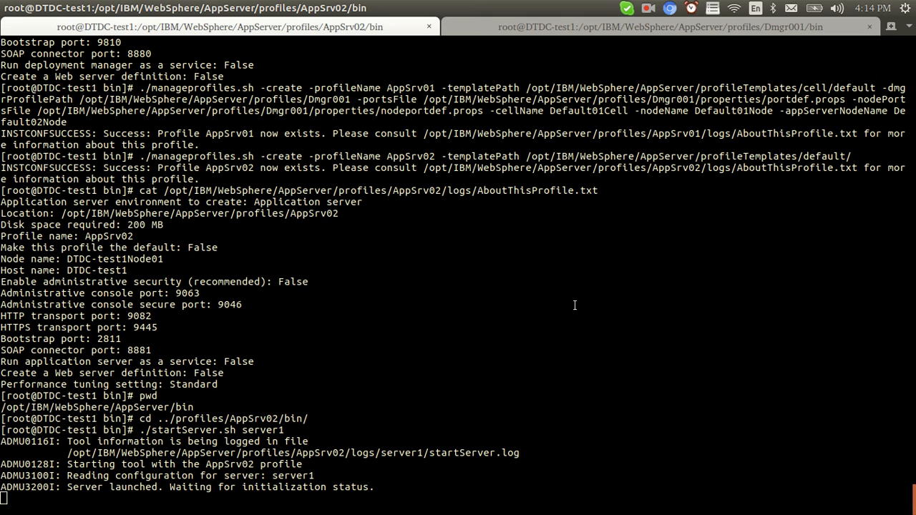
key(alt+Tab)
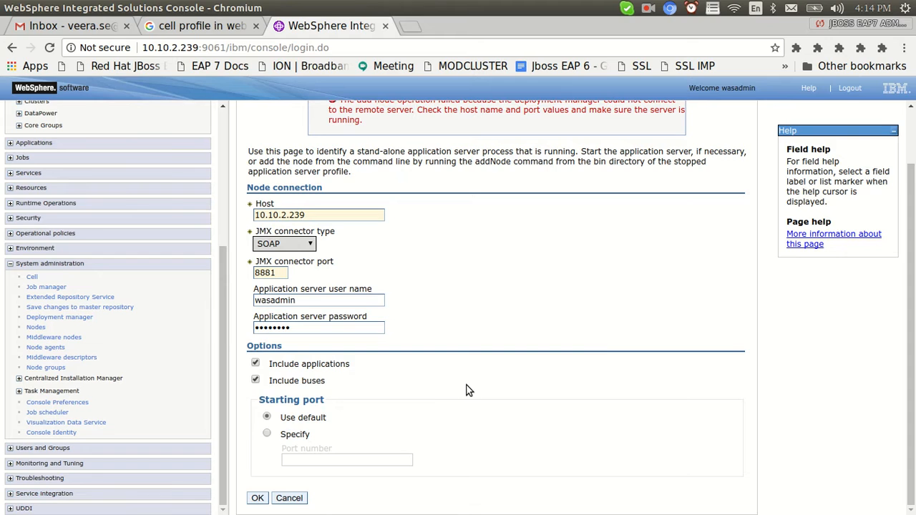
key(alt+Tab)
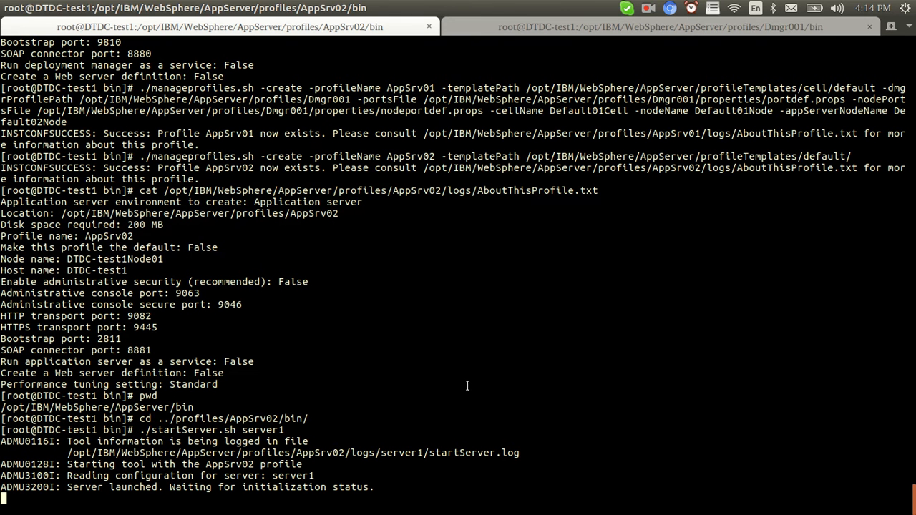
key(alt+Tab)
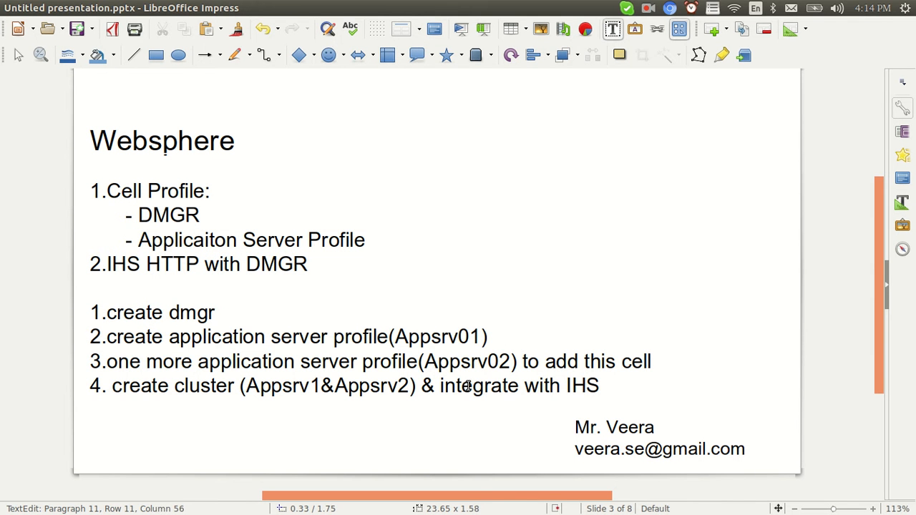
drag(652, 361, 541, 361)
key(alt+Tab)
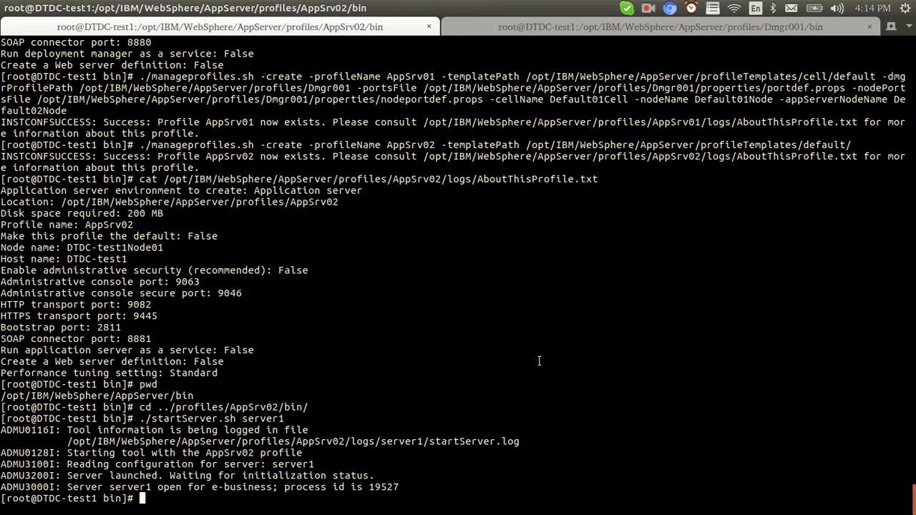
key(alt+Tab)
key(alt+Tab)
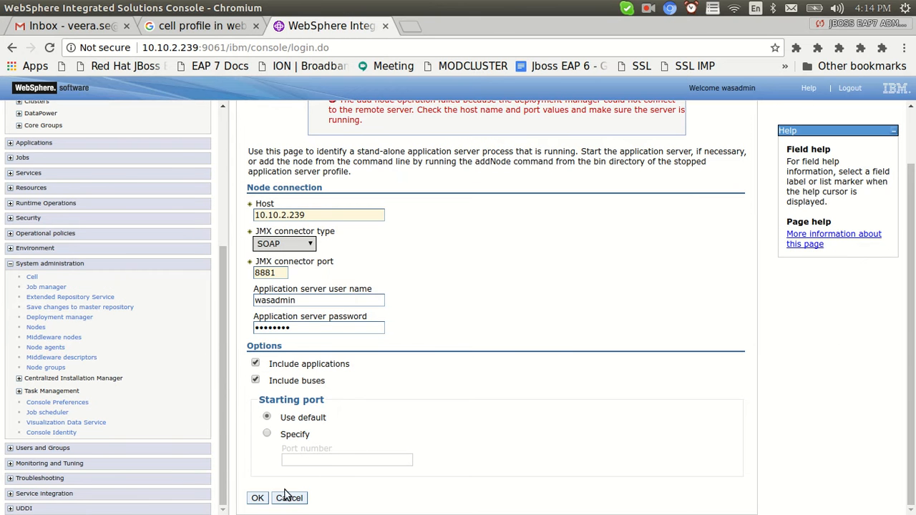
Resubmit Add Managed Node and wait for DTDC-test1Node01 to federate into Default01Cell.
click(256, 497)
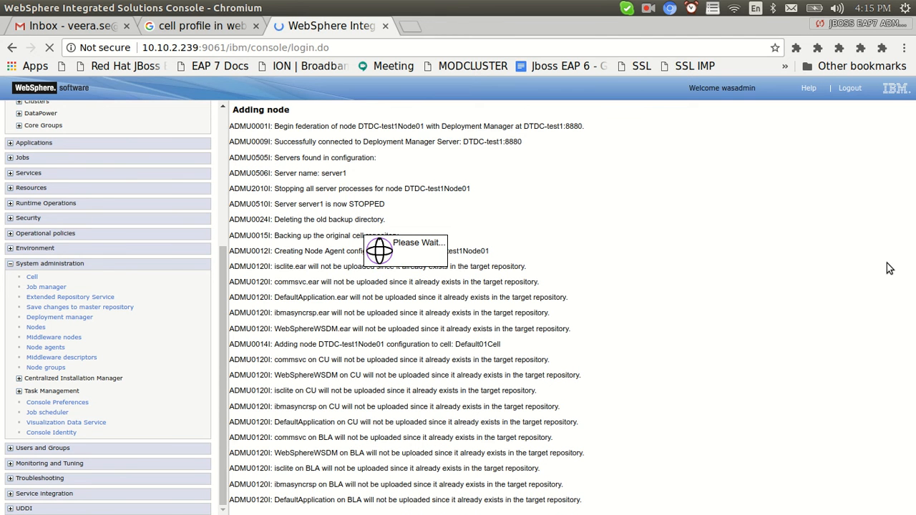
key(alt+Tab)
key(alt+Tab)
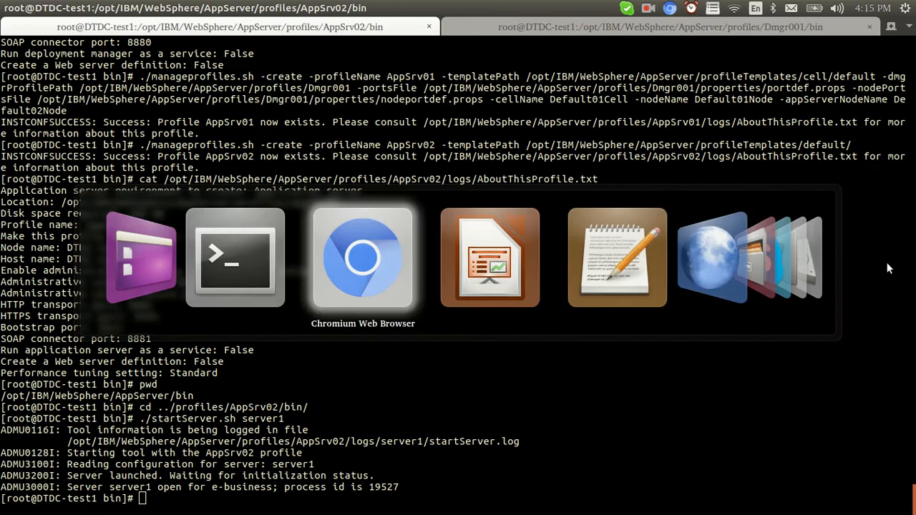
click(219, 26)
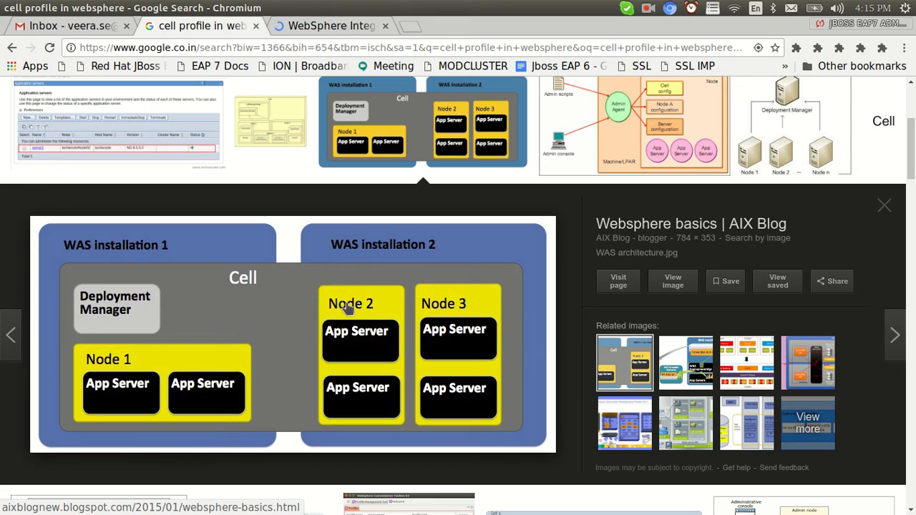
key(alt+Tab)
key(alt+Tab)
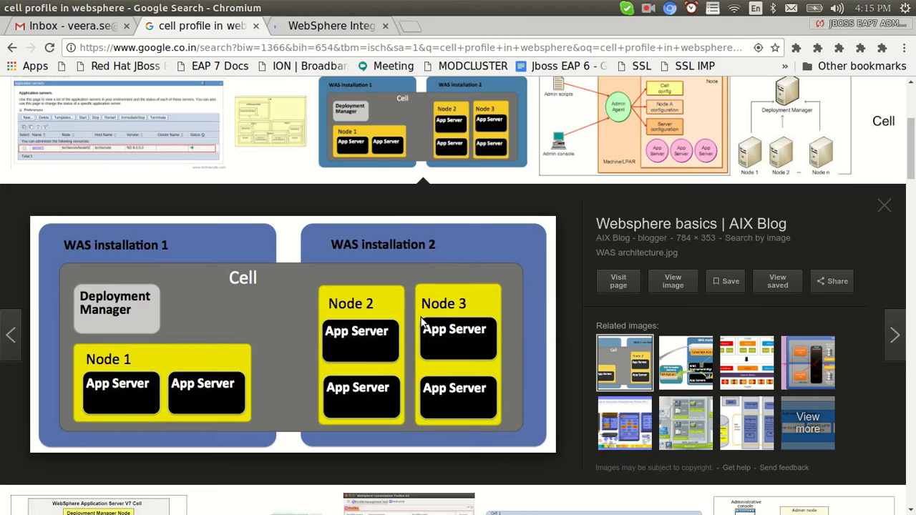
key(alt+Tab)
key(alt+Tab)
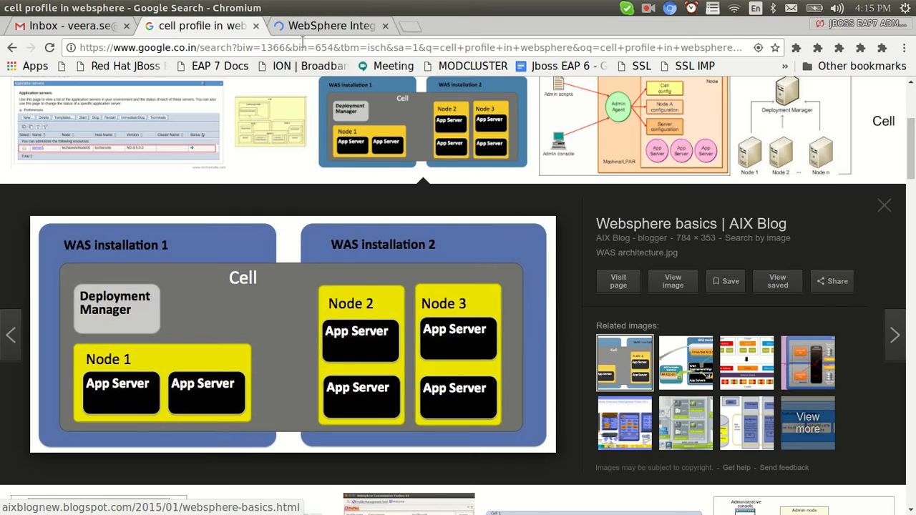
click(303, 30)
drag(911, 309, 913, 432)
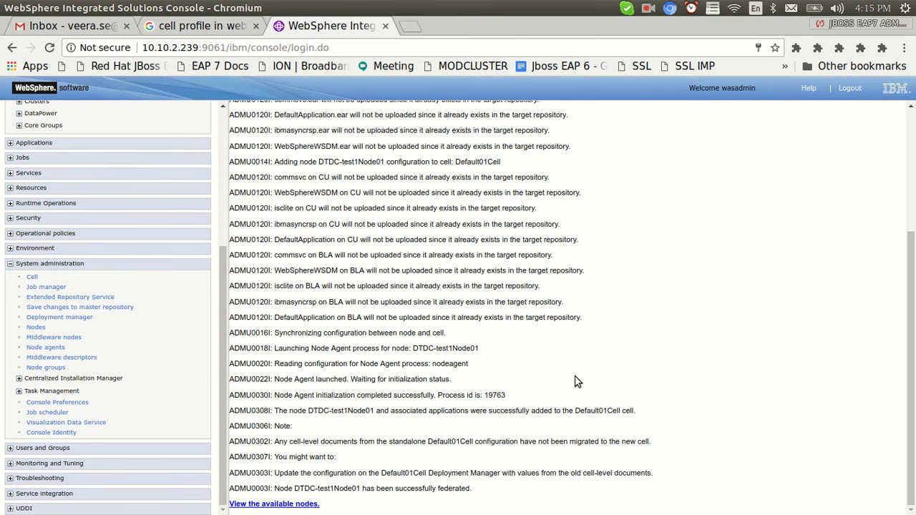
Review the available nodes, WebSphere application servers and Node agents pages for agent status.
drag(461, 488, 321, 485)
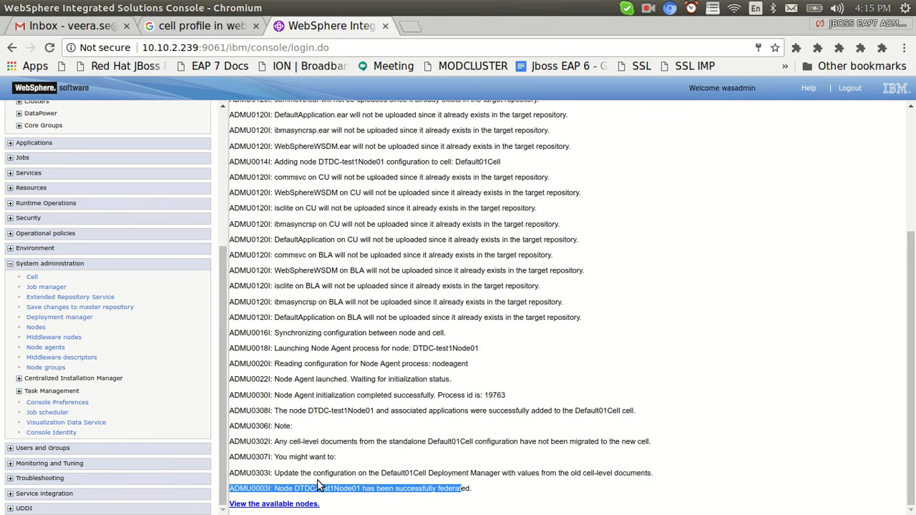
click(282, 505)
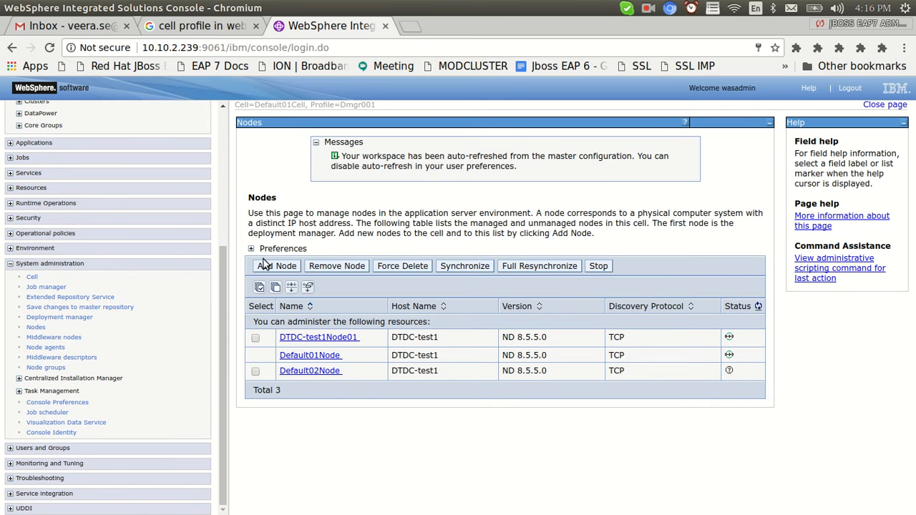
drag(222, 292, 223, 180)
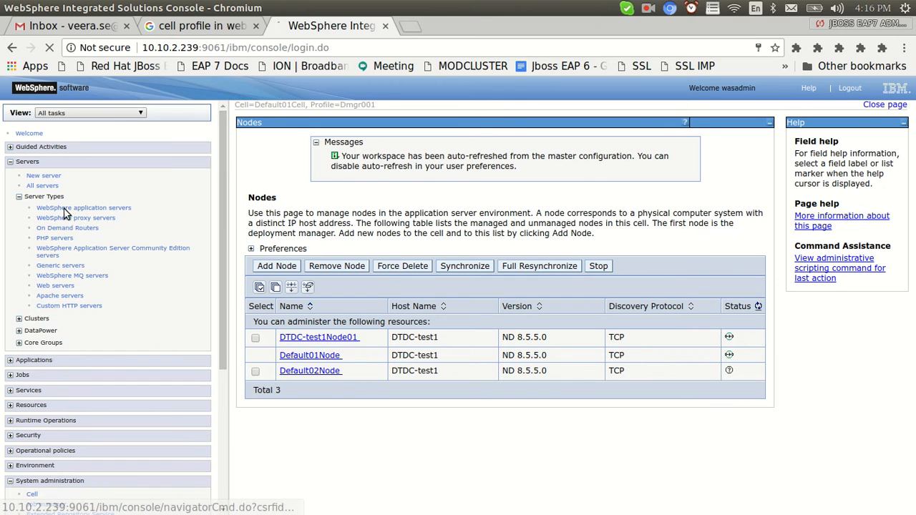
click(84, 208)
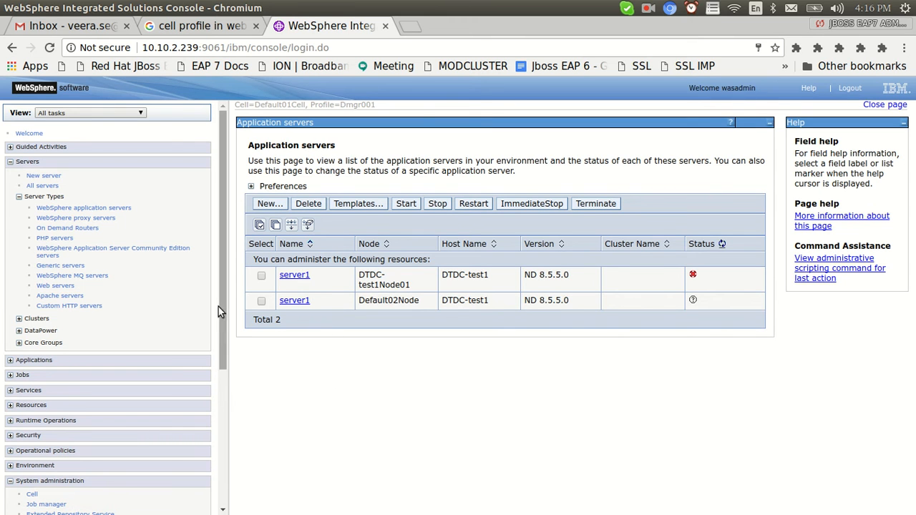
scroll(224, 318, down, 3)
click(45, 347)
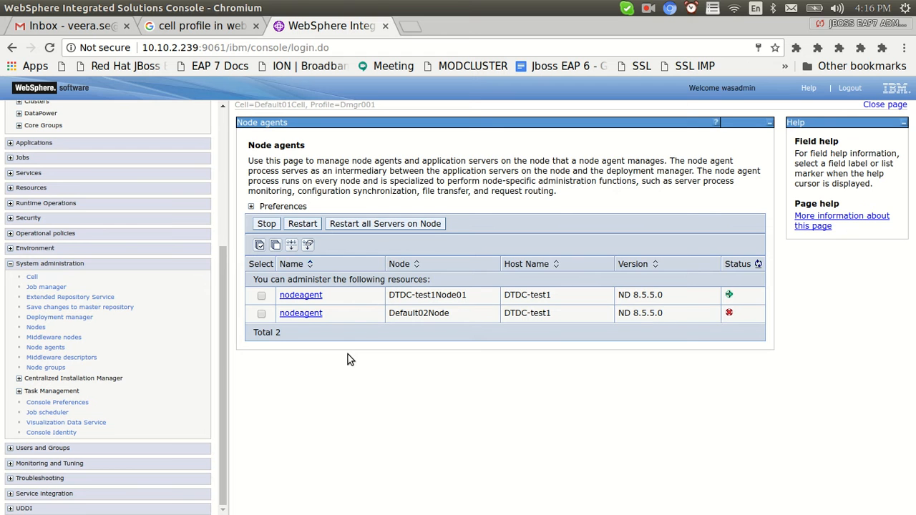
key(alt+Tab)
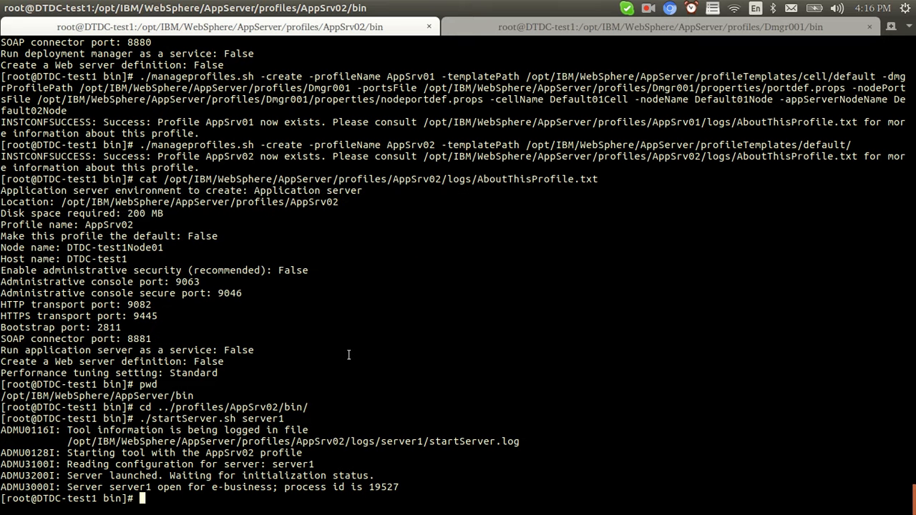
Move up to the AppSrv02 profile folder and compare it with the console's nodeagent entries.
text(pwd)
key(Return)
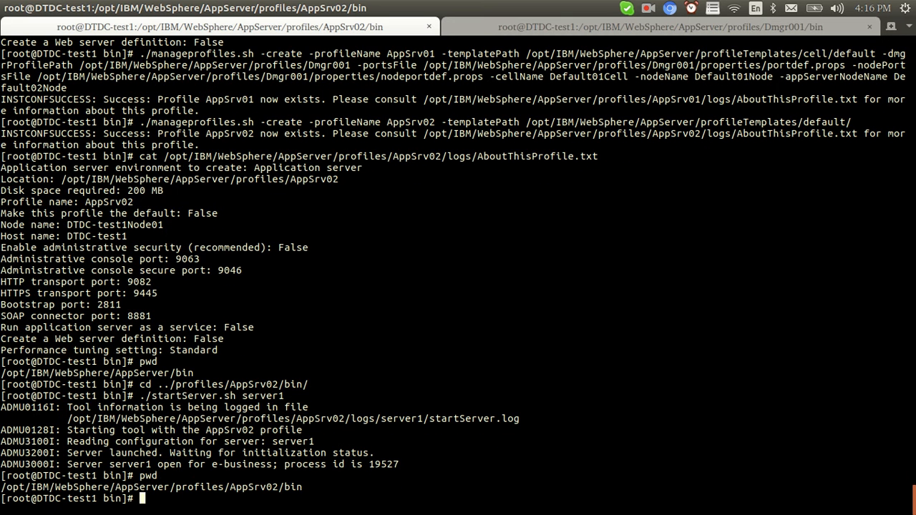
key(alt+Tab)
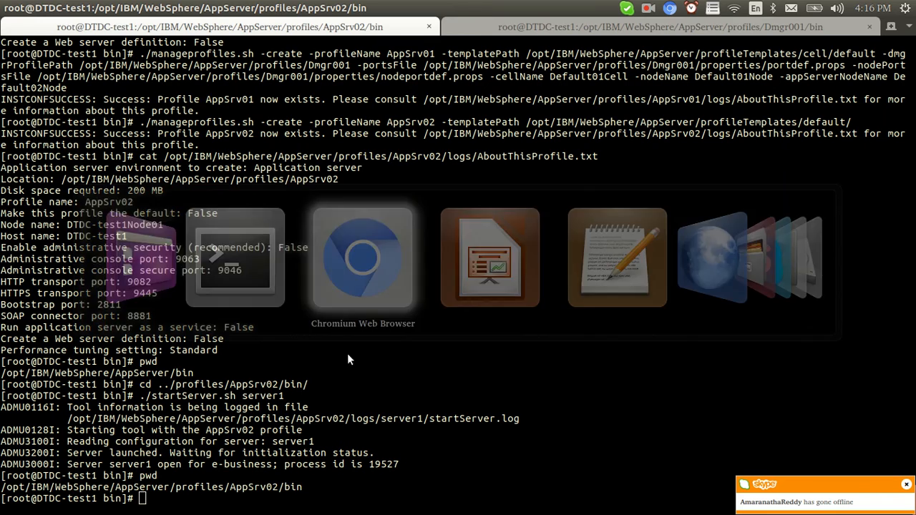
key(alt+Tab)
text(cd ../)
key(Return)
text(cd .)
key(alt+Tab)
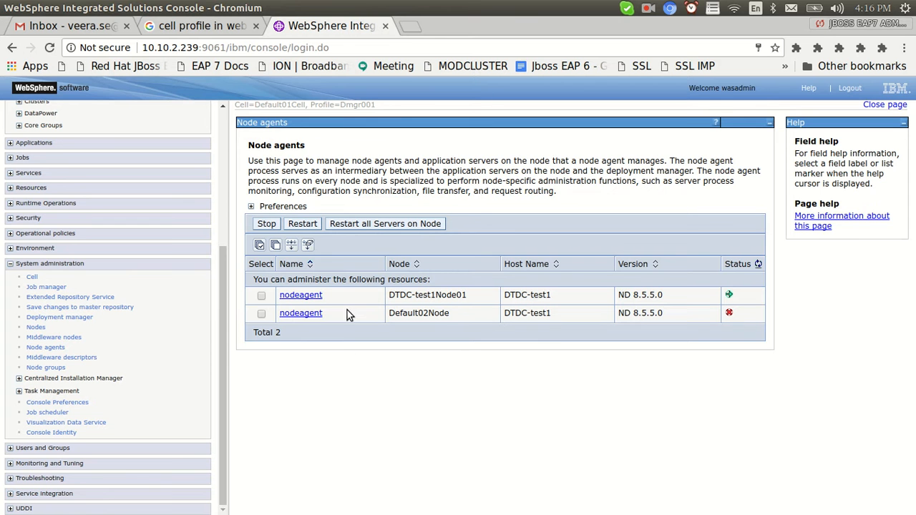
drag(340, 299, 280, 296)
key(alt+Tab)
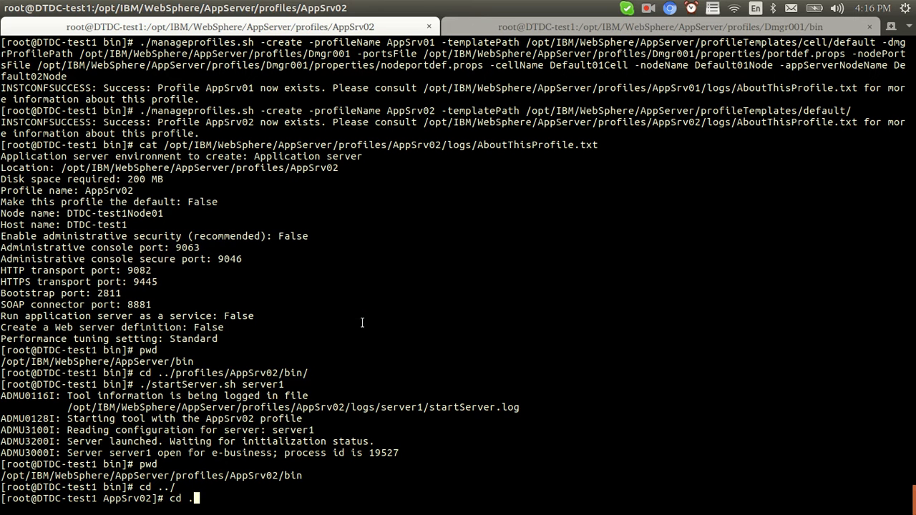
drag(231, 477, 275, 477)
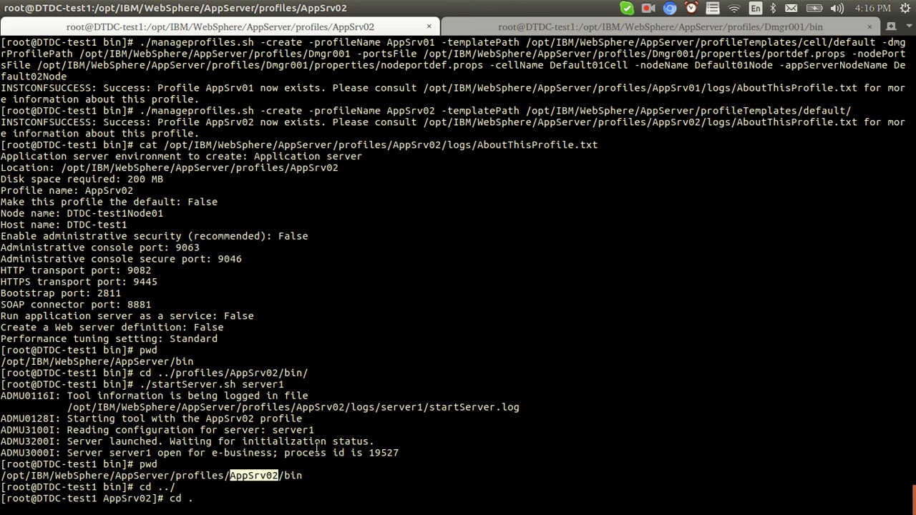
key(alt+Tab)
click(365, 382)
drag(326, 315, 282, 318)
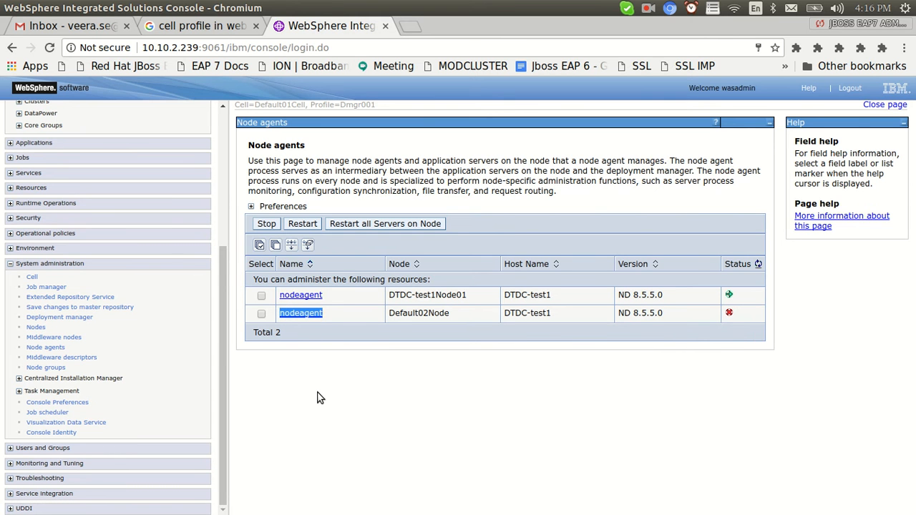
key(alt+Tab)
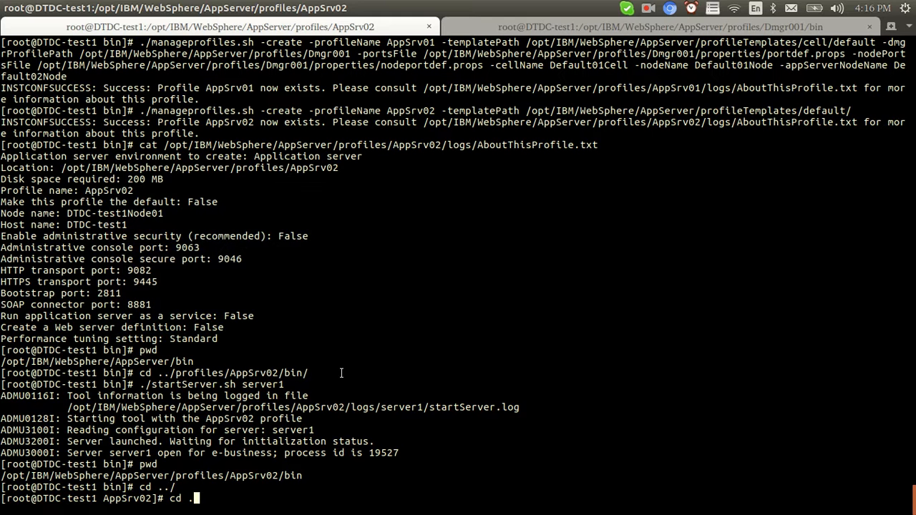
From ../AppSrv01/bin/, run ./startNode.sh to launch the AppSrv01 node agent.
key(ctrl+c)
text(cd ../A)
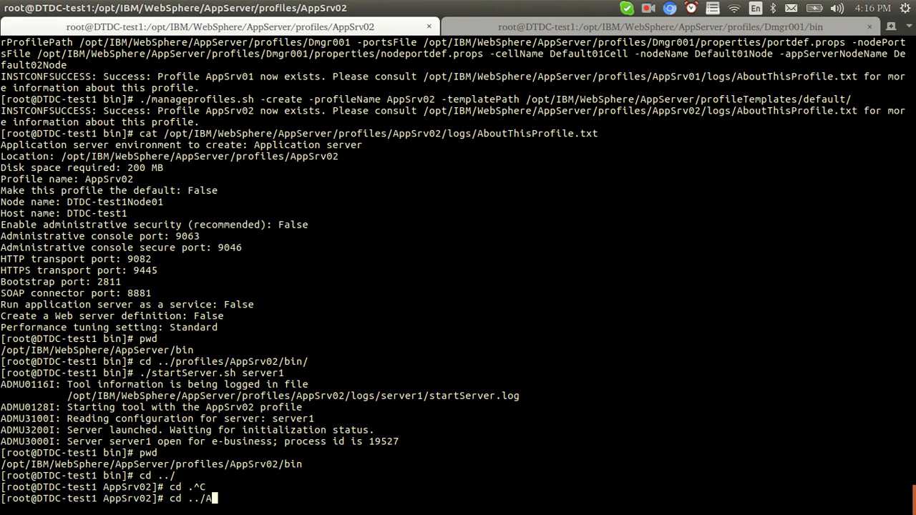
text(ppSrv01/bin/)
key(Return)
text(./stat)
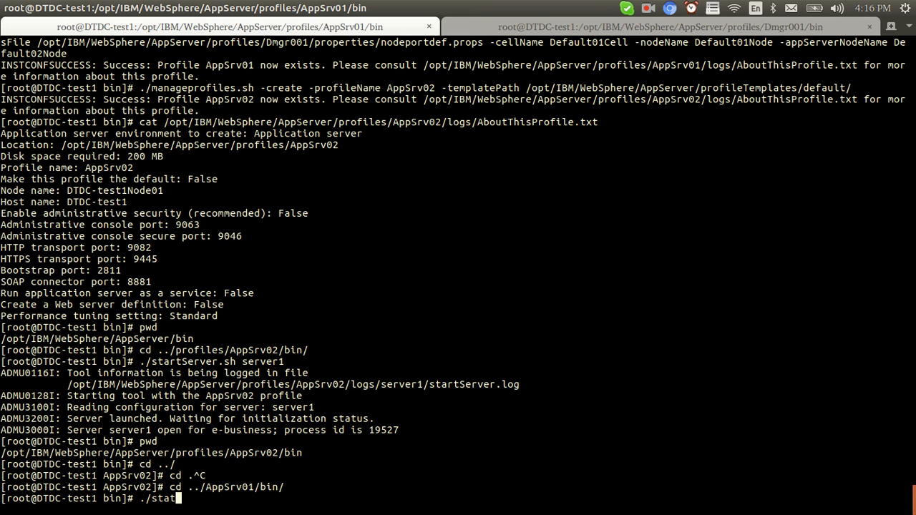
text(rtN)
key(Tab)
key(Return)
key(alt+Tab)
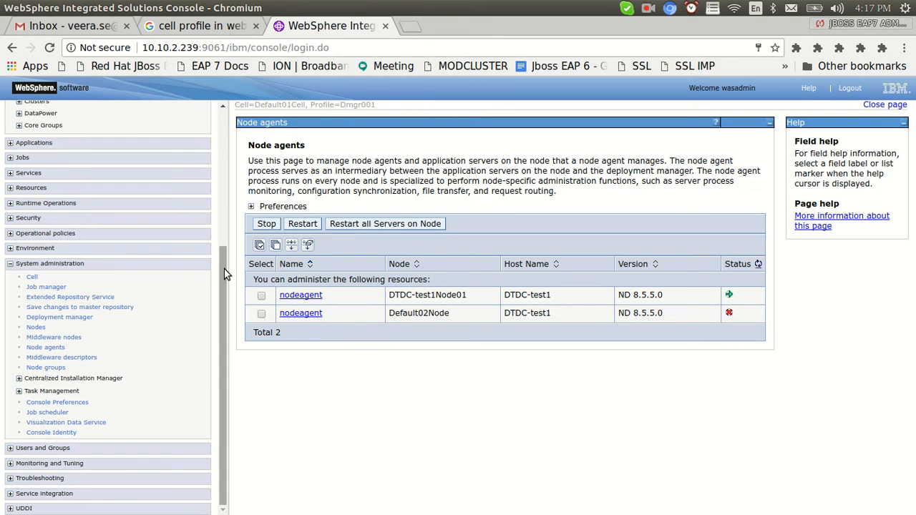
Review the cell's nodes Default02Node and DTDC-test1Node01 and check the node agent startup output.
drag(224, 274, 224, 248)
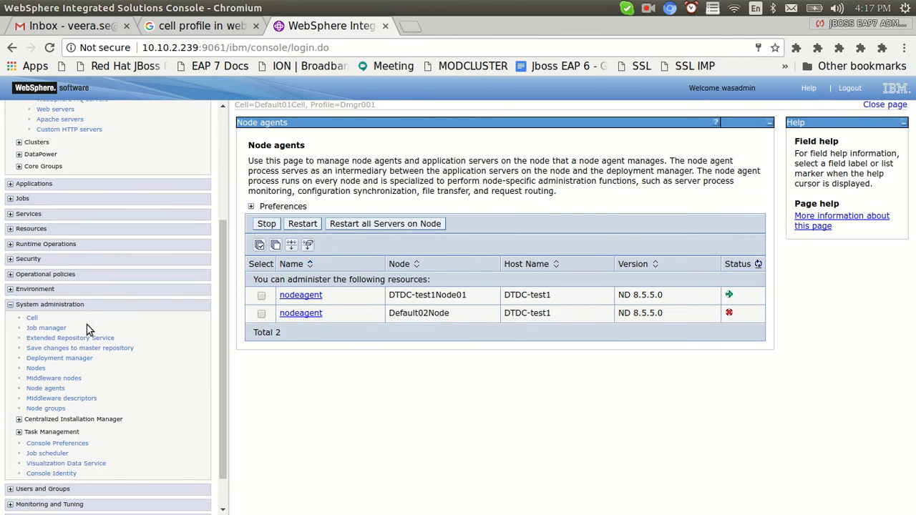
click(36, 369)
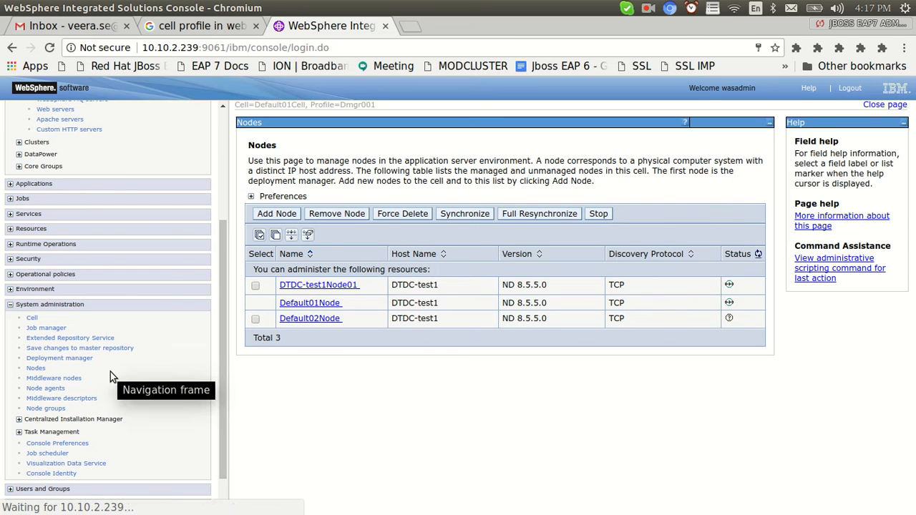
drag(346, 321, 284, 320)
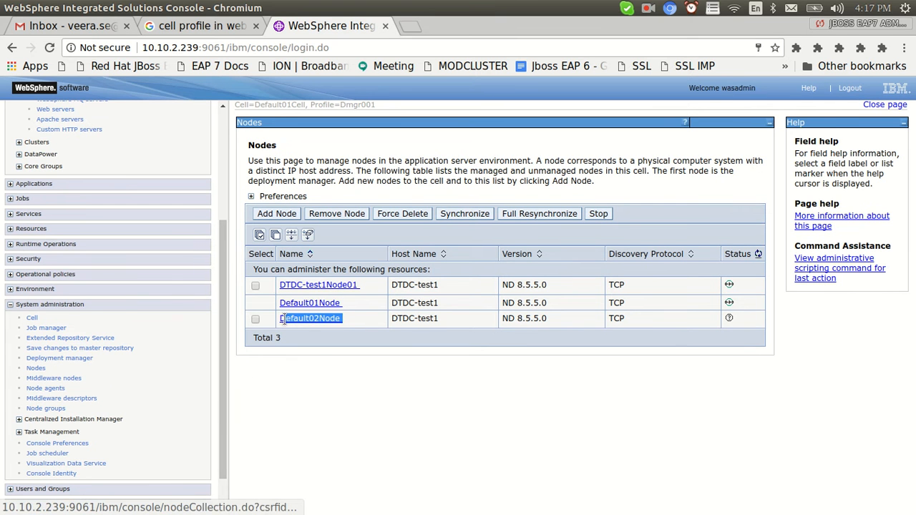
click(370, 386)
drag(372, 291, 281, 285)
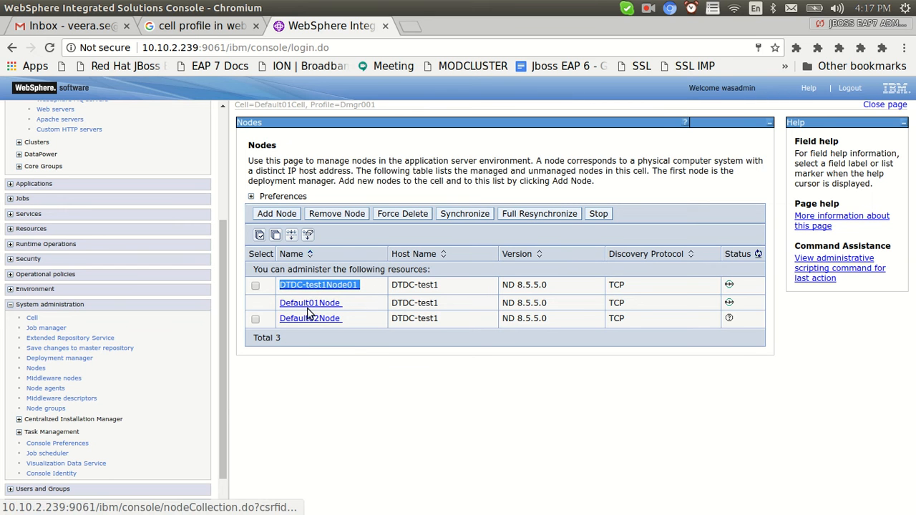
click(375, 393)
key(alt+Tab)
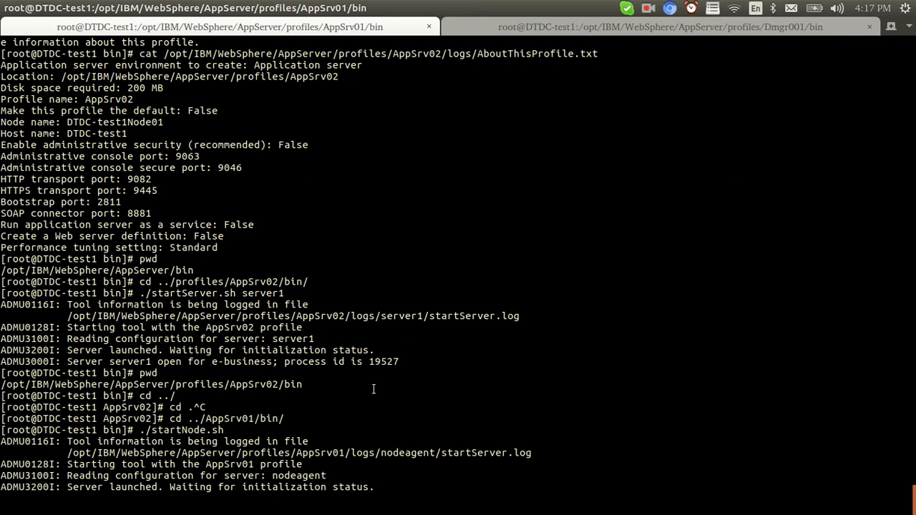
key(alt+Tab)
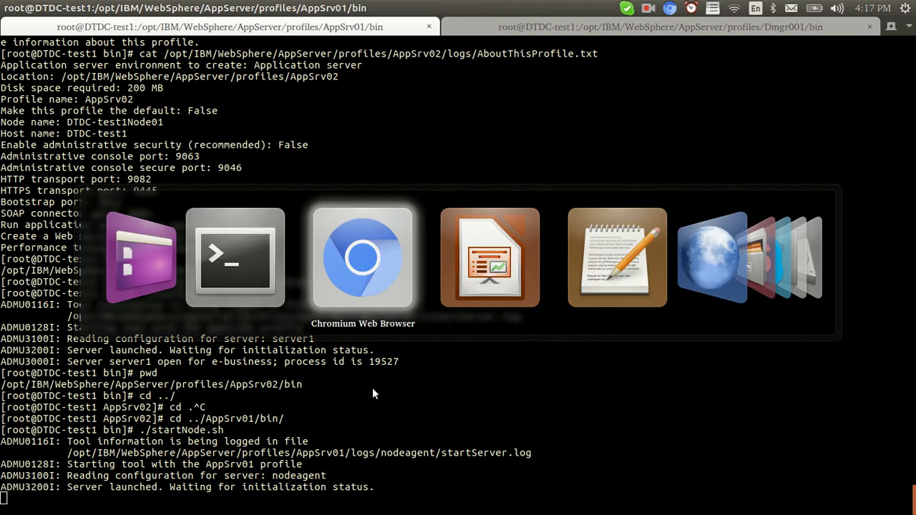
Revisit the application servers and nodes lists while the node agents finish starting.
drag(227, 246, 221, 209)
scroll(114, 203, up, 3)
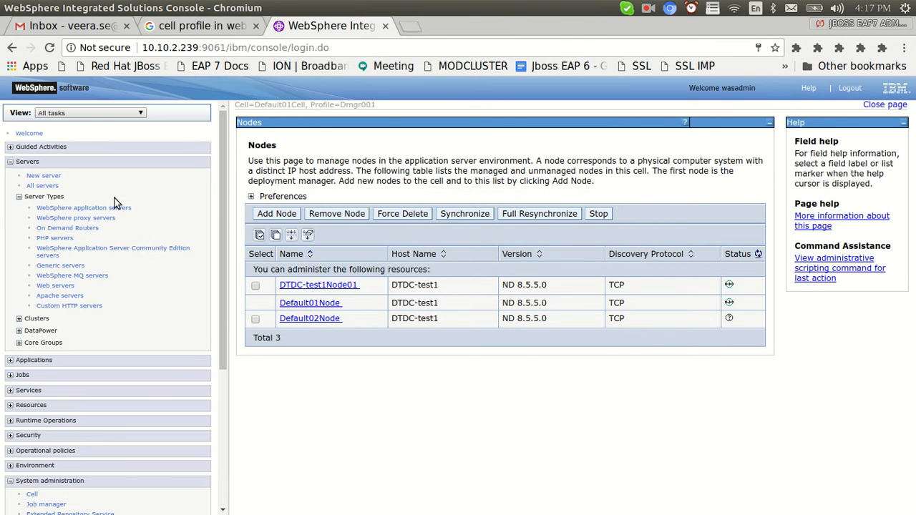
click(80, 208)
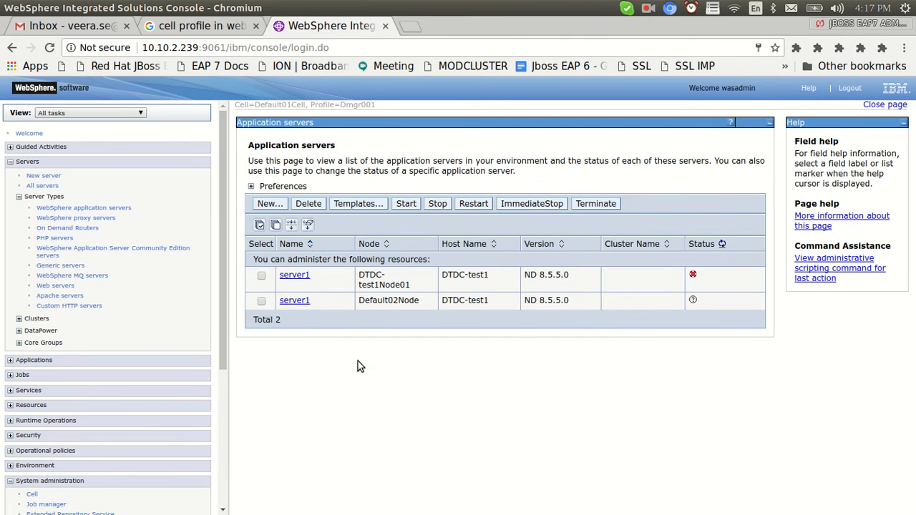
key(alt+Tab)
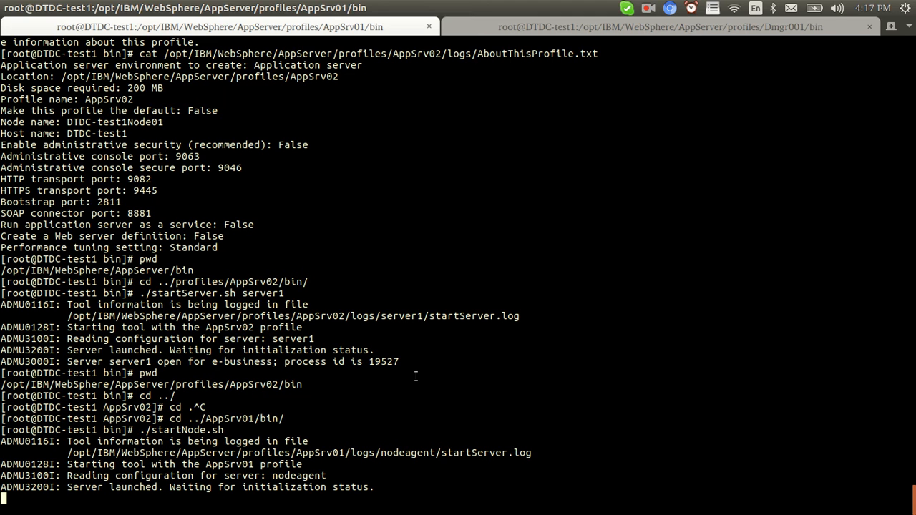
key(alt+Tab)
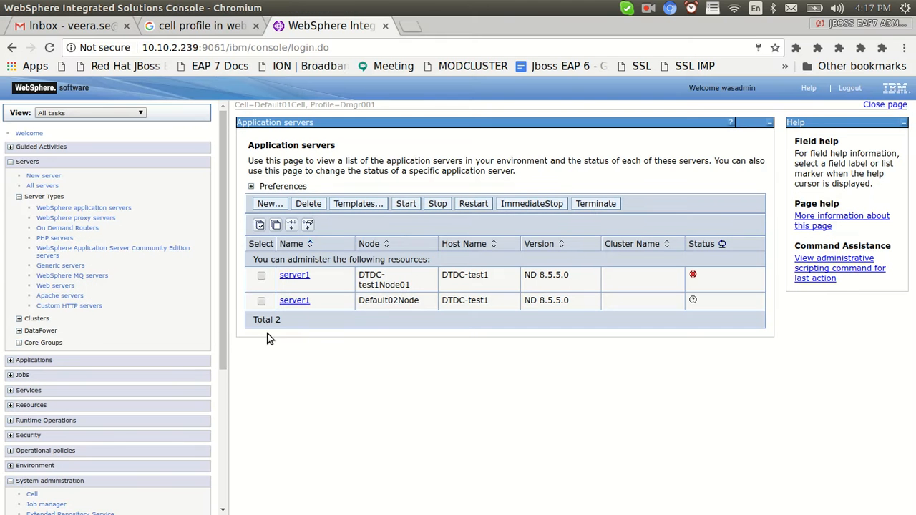
drag(220, 283, 237, 429)
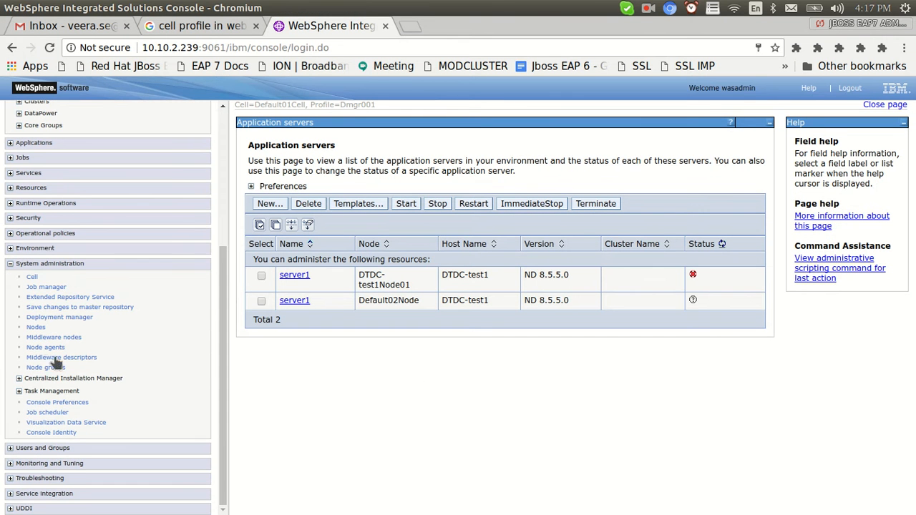
click(33, 327)
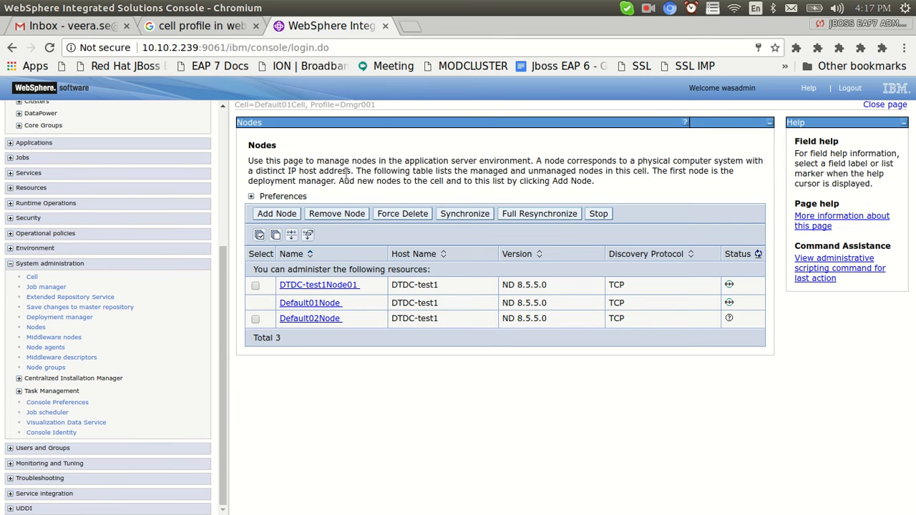
key(alt+Tab)
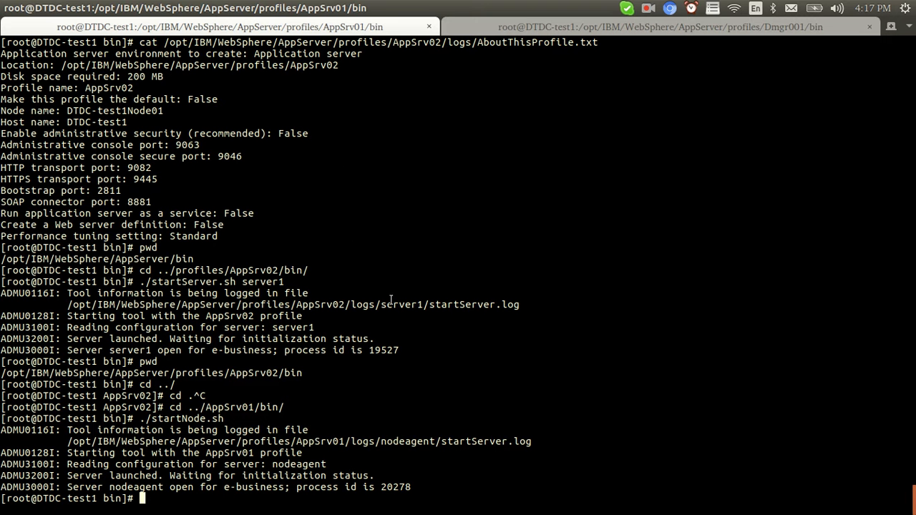
key(alt+Tab)
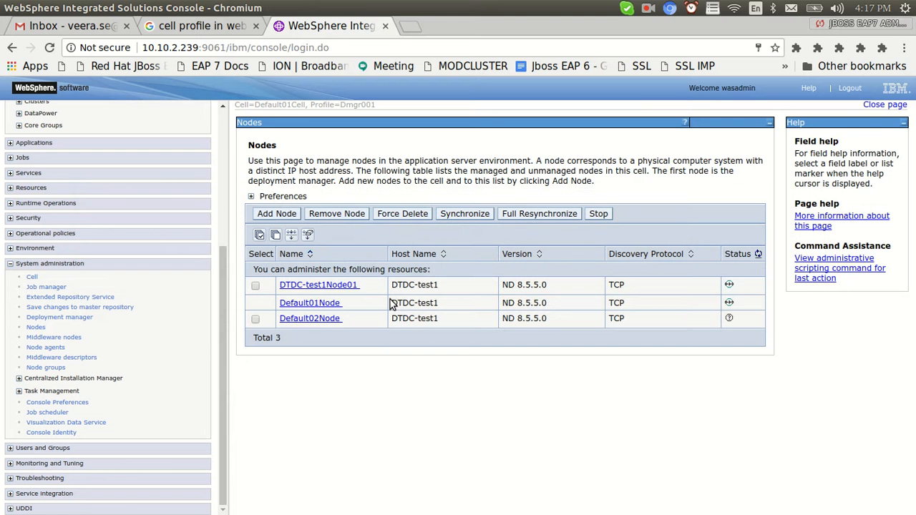
Check the node agents' status, refresh the application servers' status, and run pwd in the terminal.
click(45, 348)
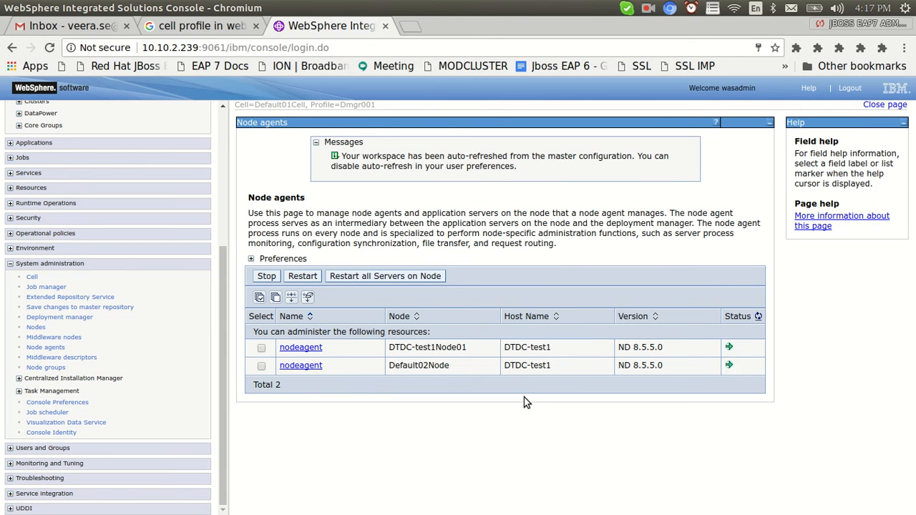
drag(223, 327, 205, 151)
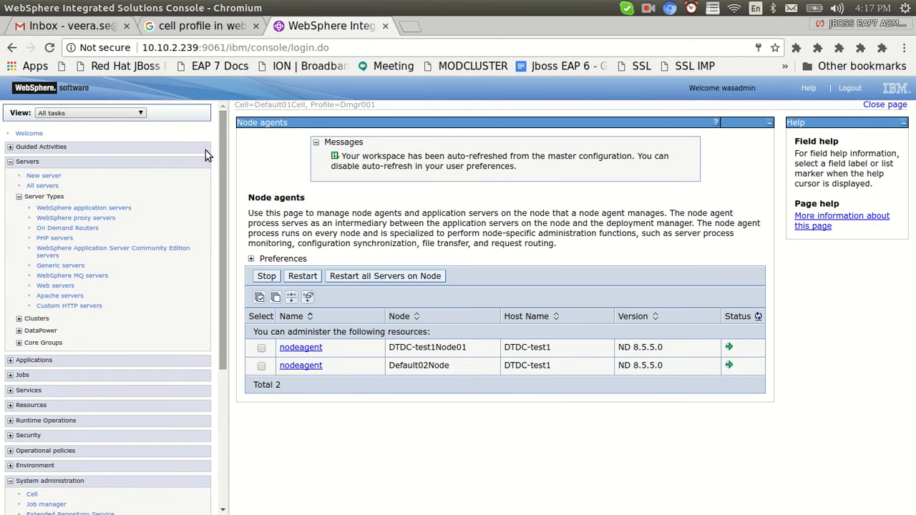
click(69, 208)
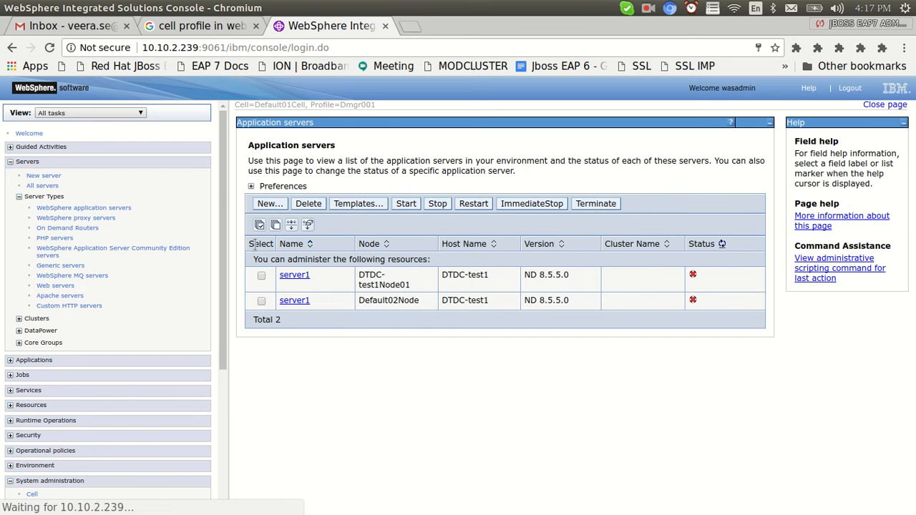
click(261, 301)
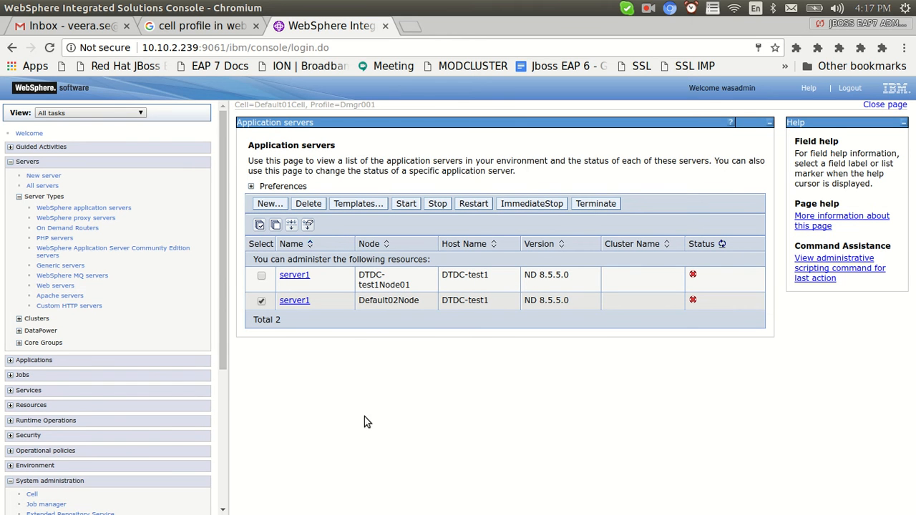
click(261, 301)
click(722, 245)
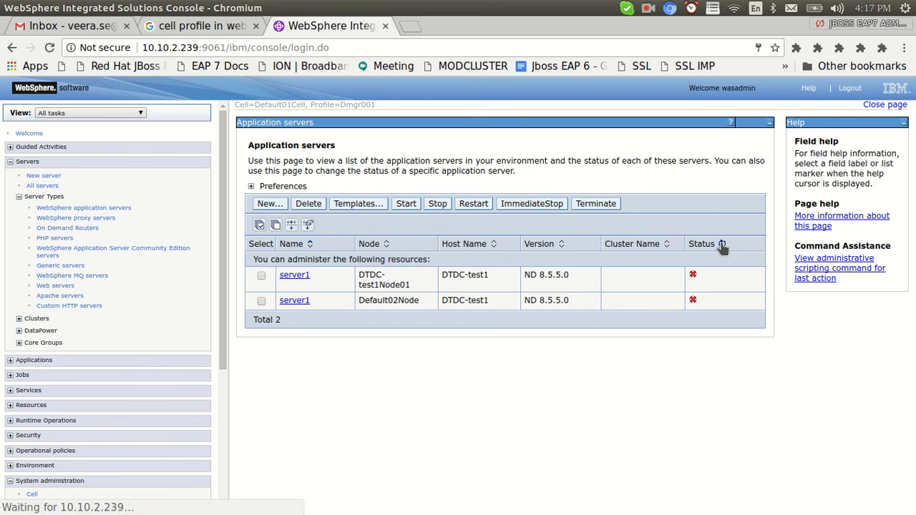
key(alt+Tab)
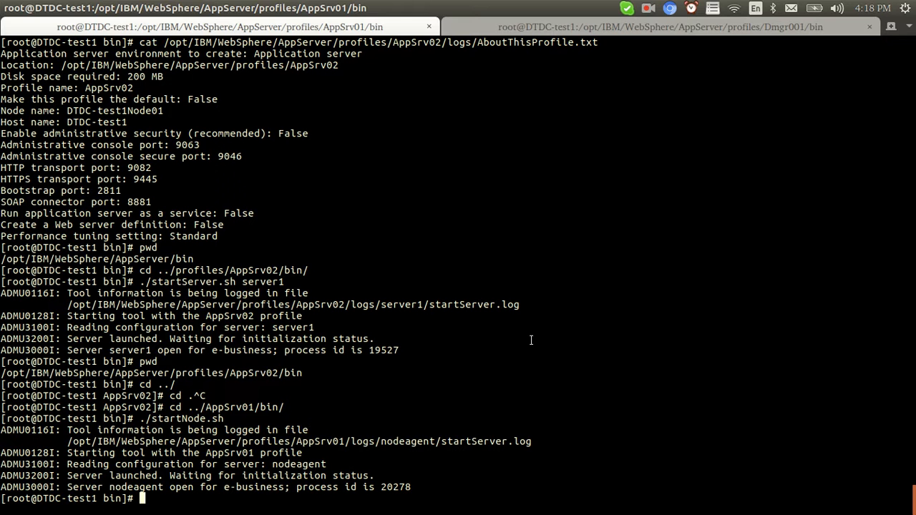
text(pwd)
key(Return)
key(alt+Tab)
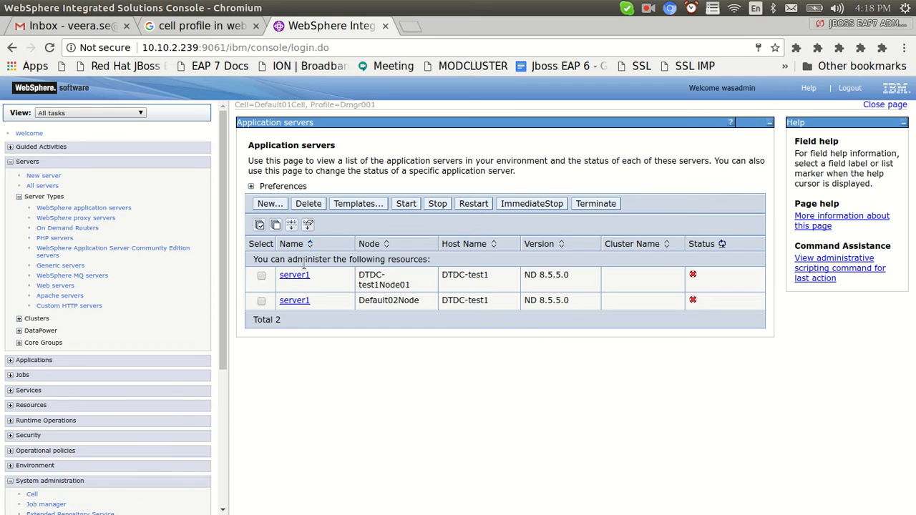
Start server1 on DTDC-test1Node01.
click(261, 277)
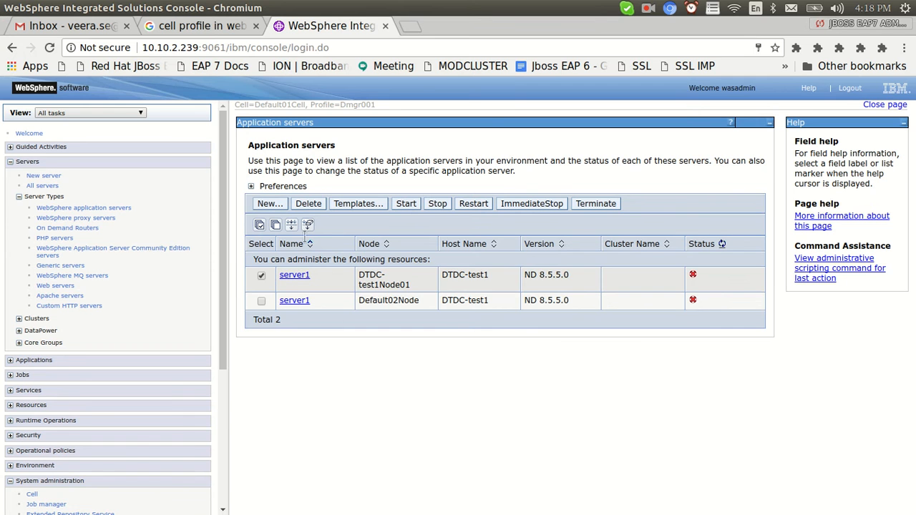
click(400, 205)
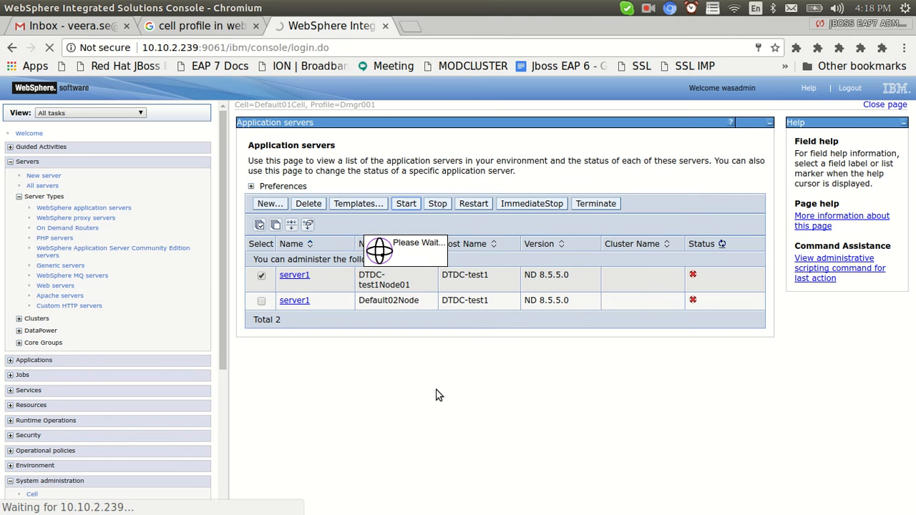
Move into the AppSrv01 profile's logs folder and list its log files.
key(alt+Tab)
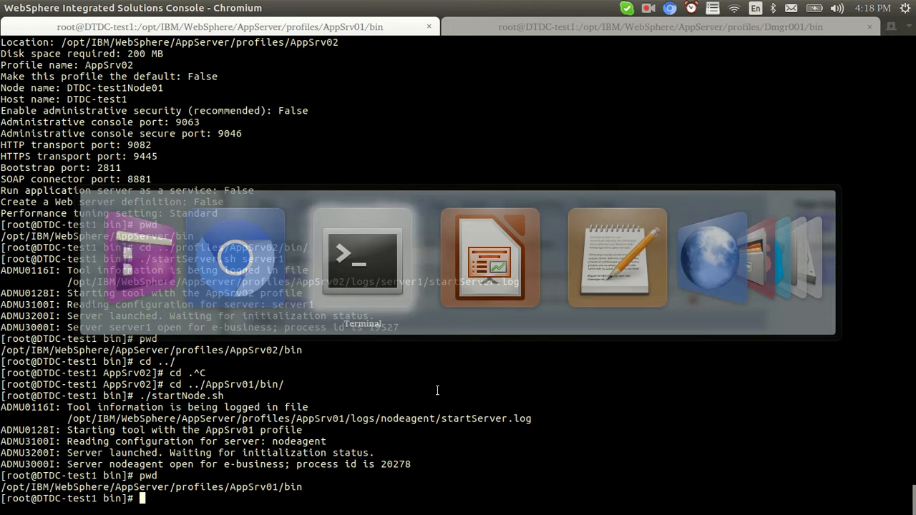
key(Up)
key(Return)
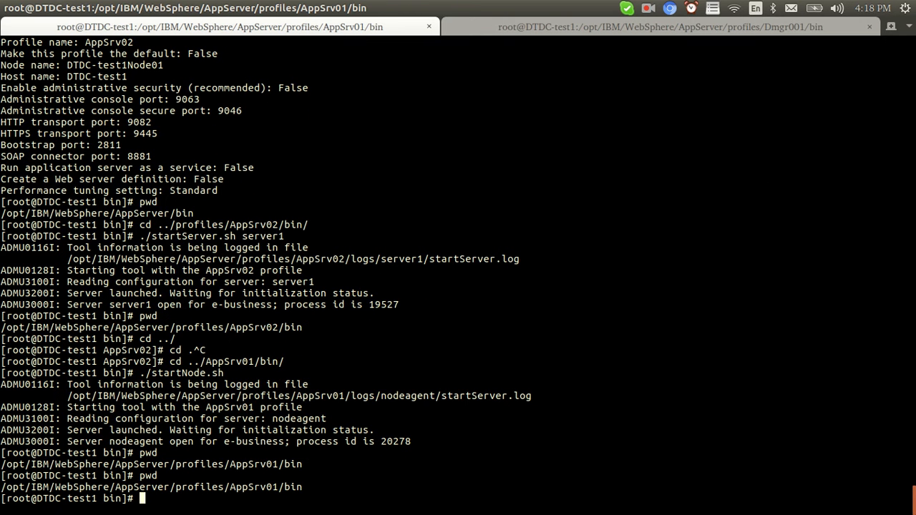
text(cd ../)
key(Return)
text(ls)
key(Return)
text(cd logs/)
key(Return)
text(ll)
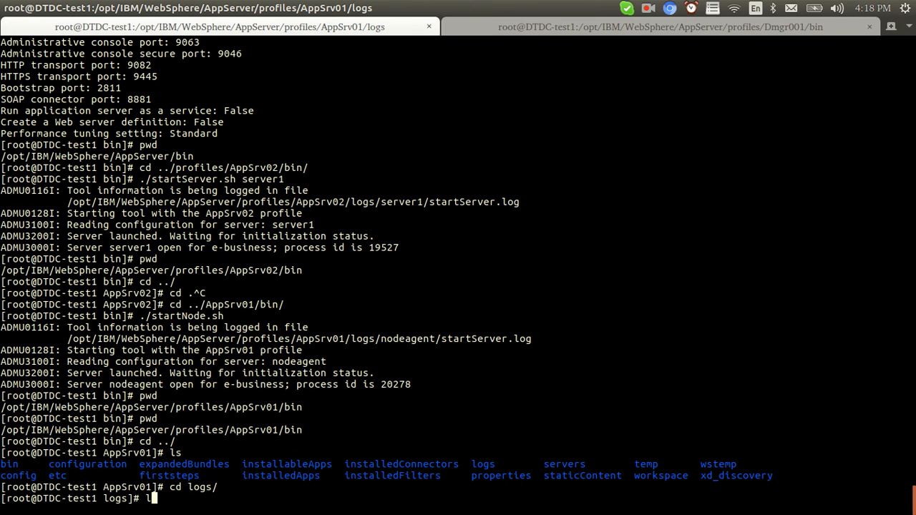
key(Return)
text(cd)
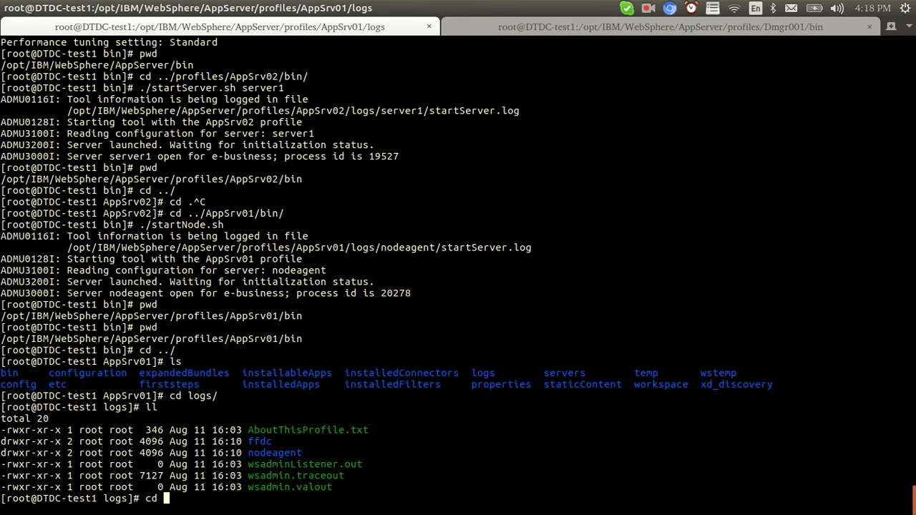
Print the AppSrv01 logs path and the Dmgr001 bin path in their terminal sessions.
click(617, 27)
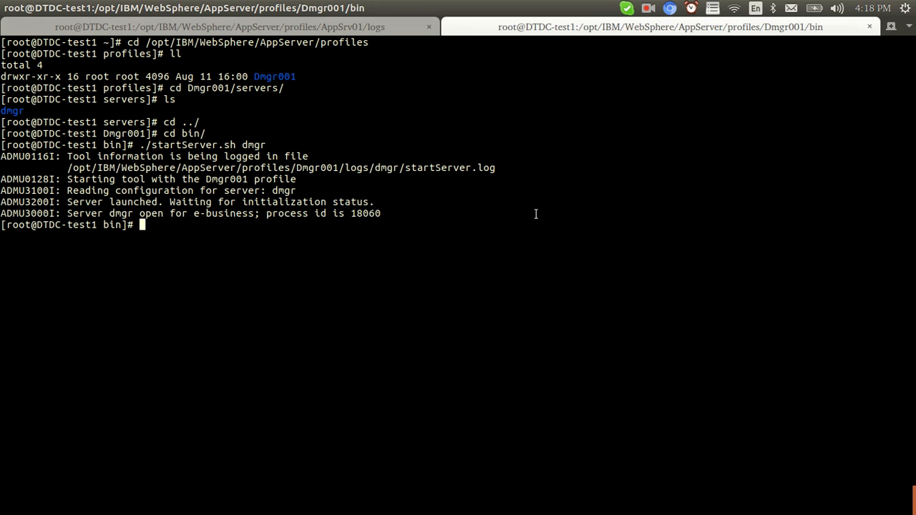
click(387, 27)
text(p)
key(ctrl+c)
text(pwd)
key(Return)
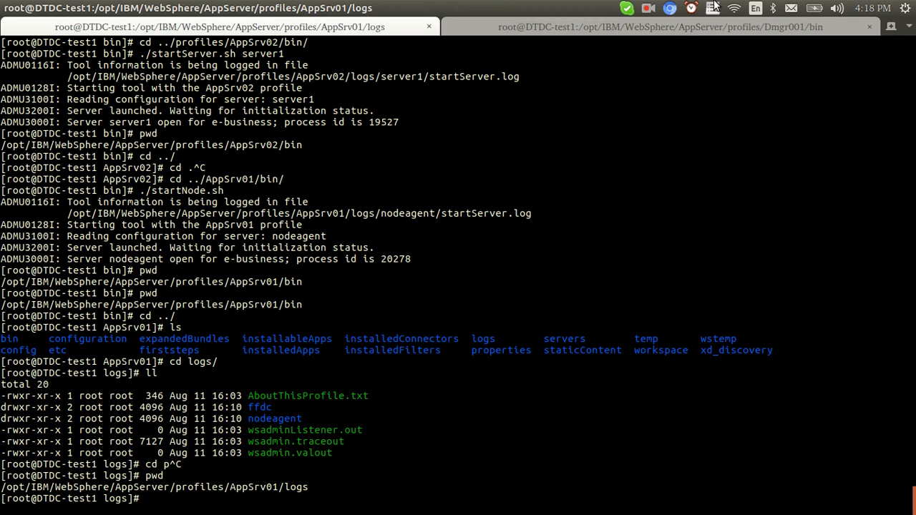
click(662, 29)
text(pwd)
key(Return)
Change to the AppSrv02/logs folder and list its log files with details.
text(cd ../)
key(Return)
text(cd ..A)
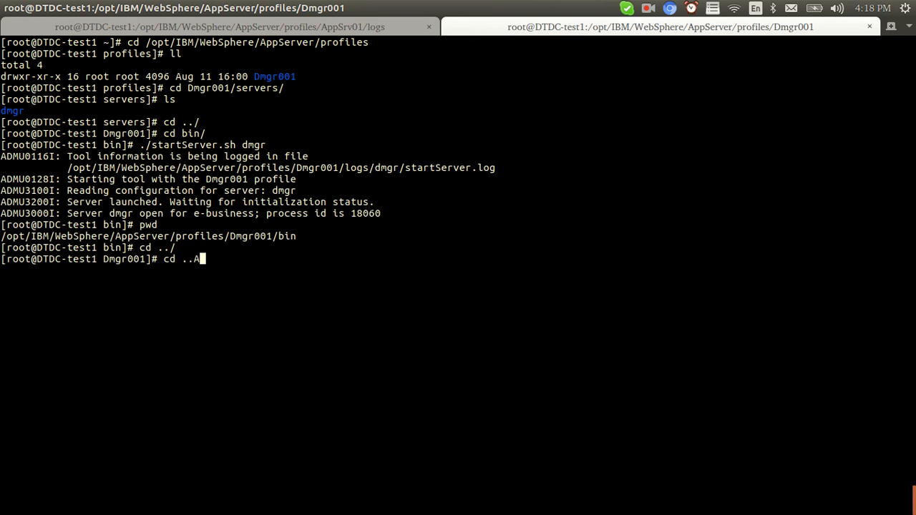
key(BackSpace)
text(/AppSrv02)
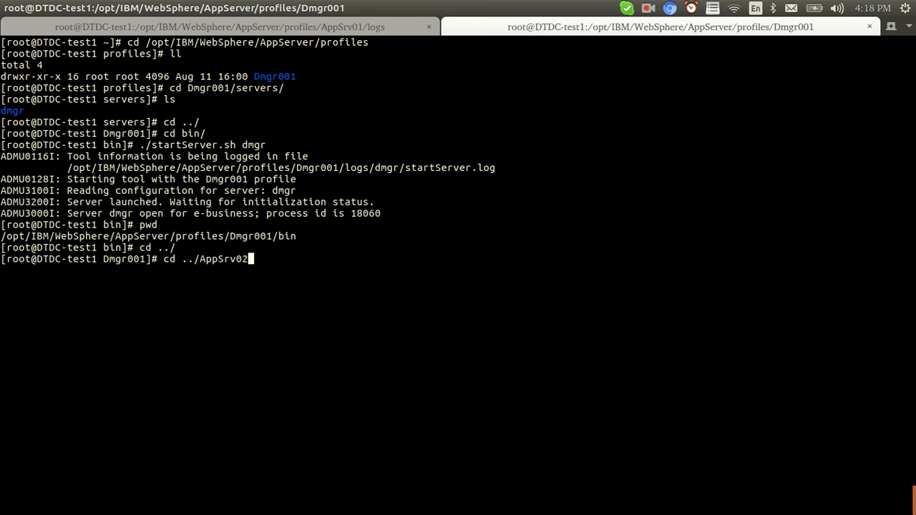
text(/logs/)
key(Return)
text(ls)
key(Return)
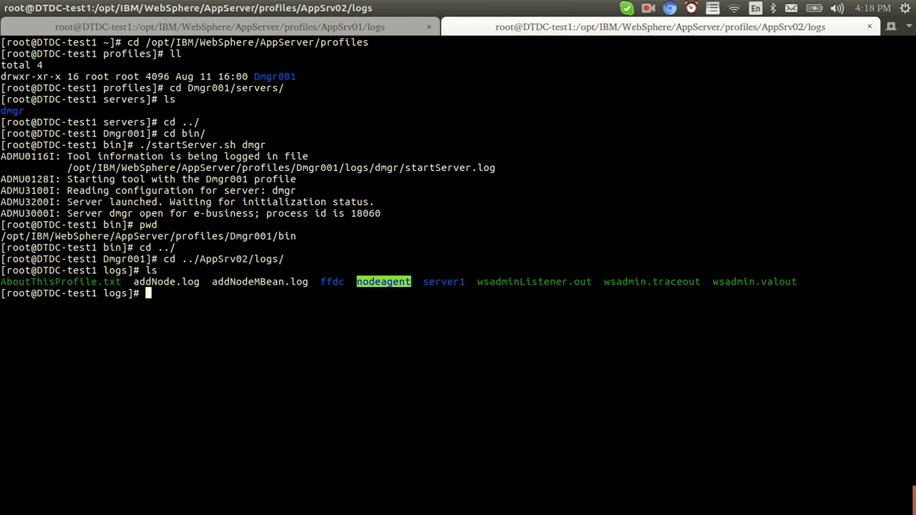
key(ctrl+l)
text(ll)
key(Return)
Enter the server1 log folder and follow SystemOut.log live with tail -f.
text(tai)
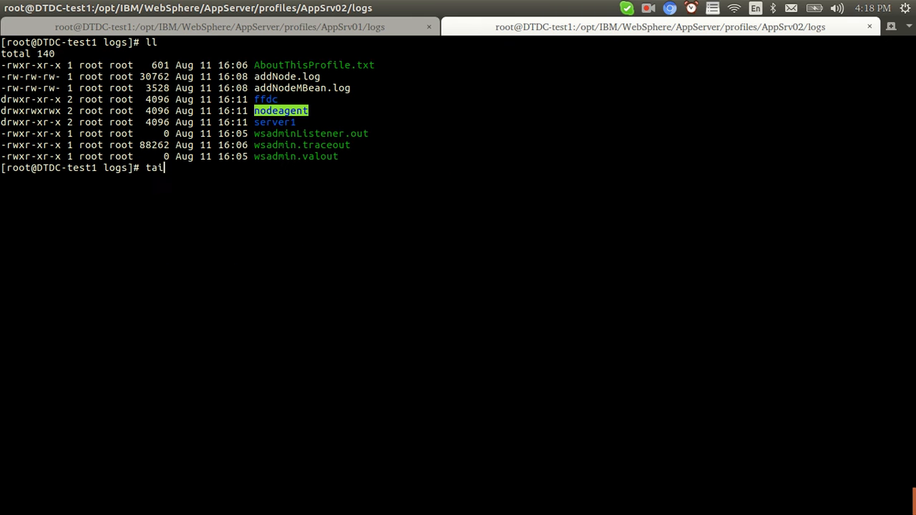
text(l -f ser)
key(Tab)
key(Return)
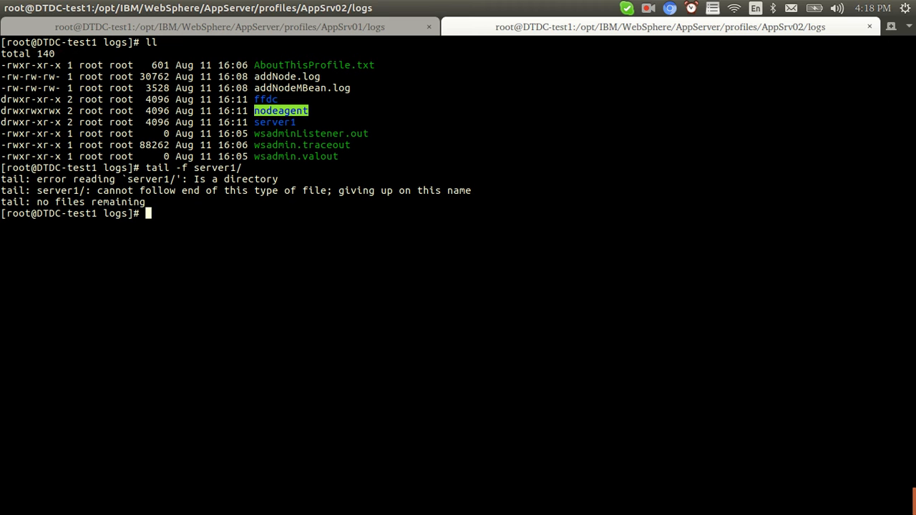
text(cd server1/)
key(Return)
text(ls)
key(Return)
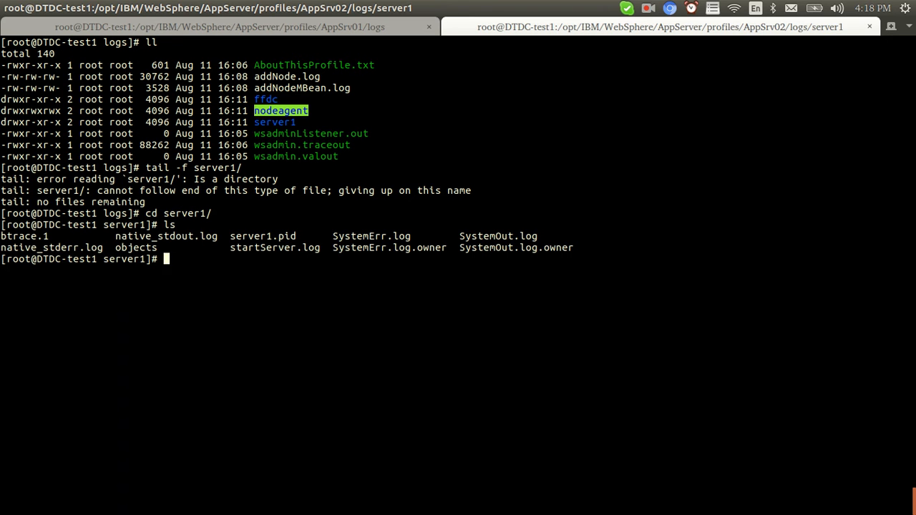
text(tail -f SystemOut.log)
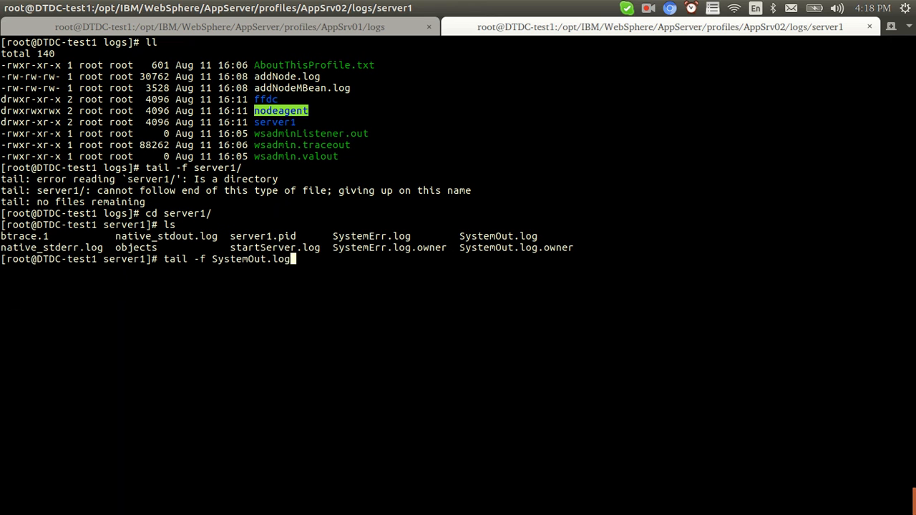
key(Return)
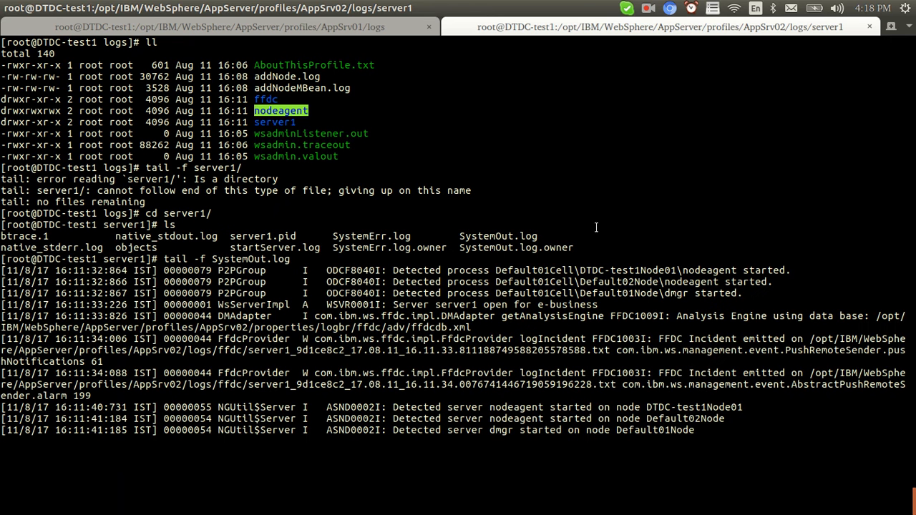
click(413, 29)
Stop server1 on DTDC-test1Node01, confirming the stop, and return to the application servers list.
key(alt+Tab)
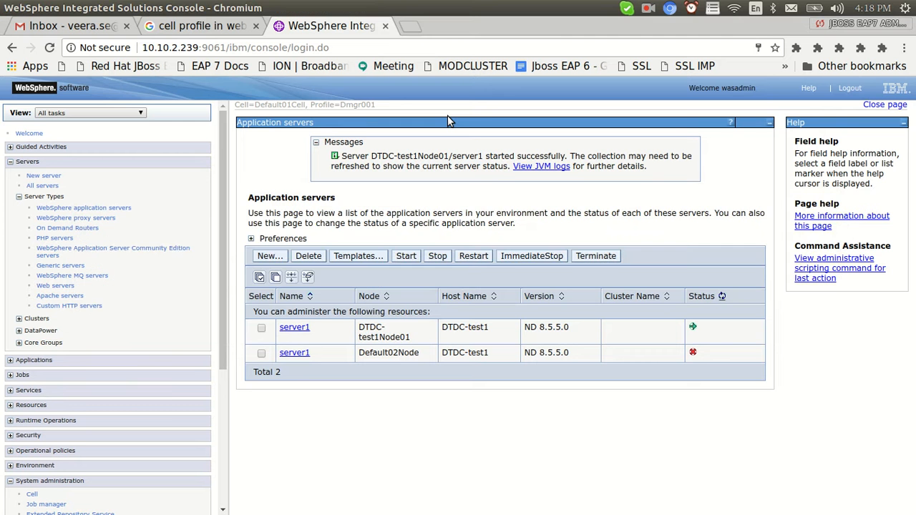
click(262, 353)
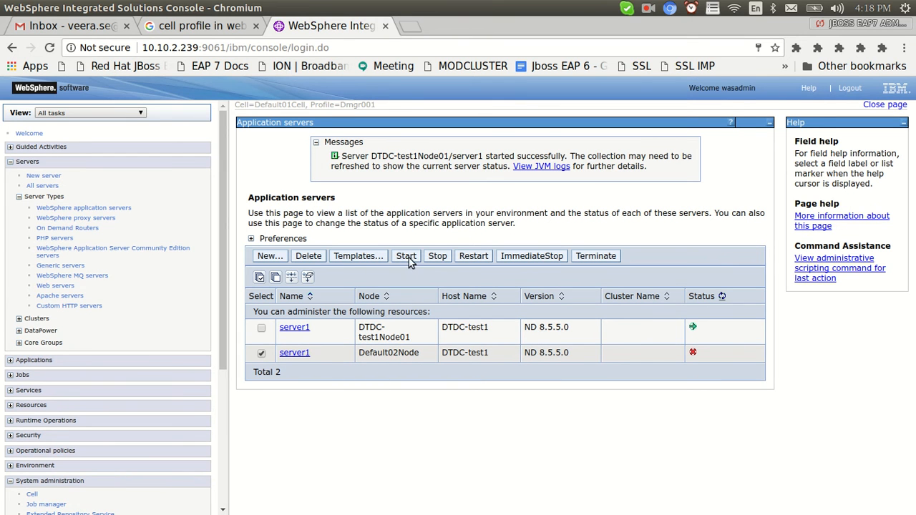
click(261, 353)
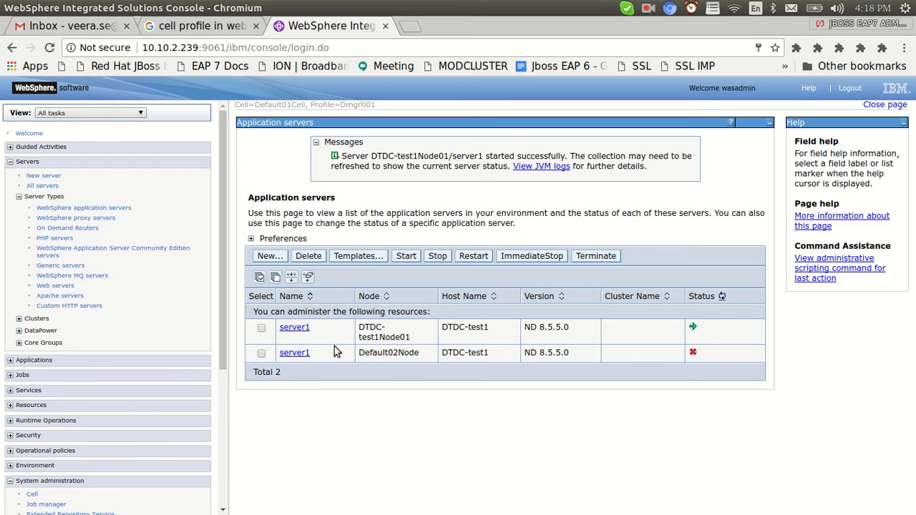
click(261, 328)
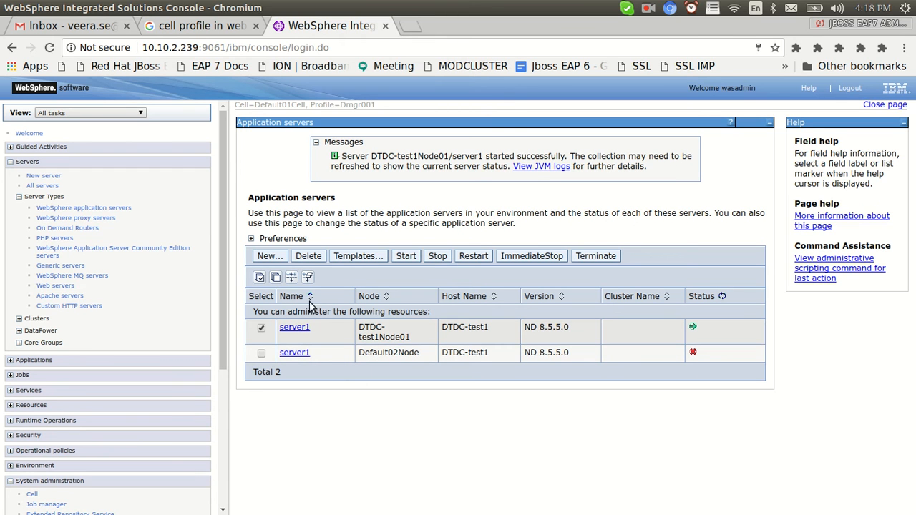
click(307, 257)
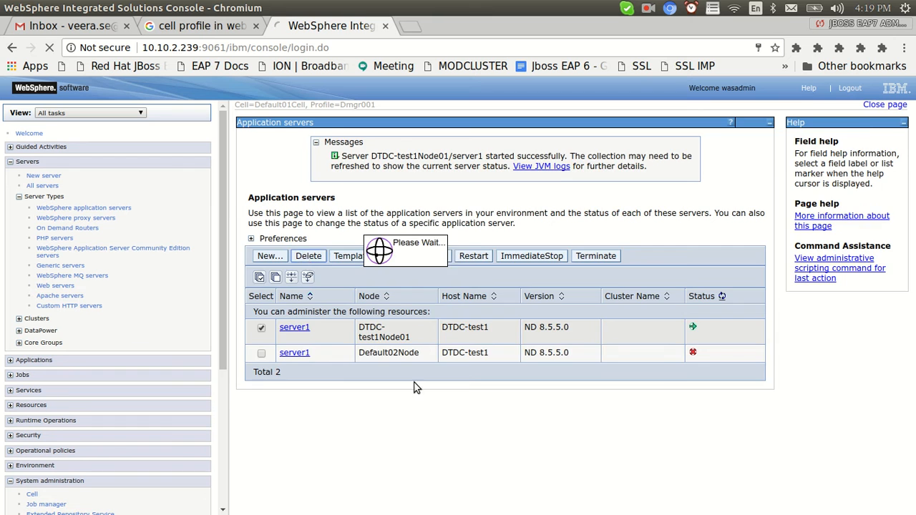
click(261, 317)
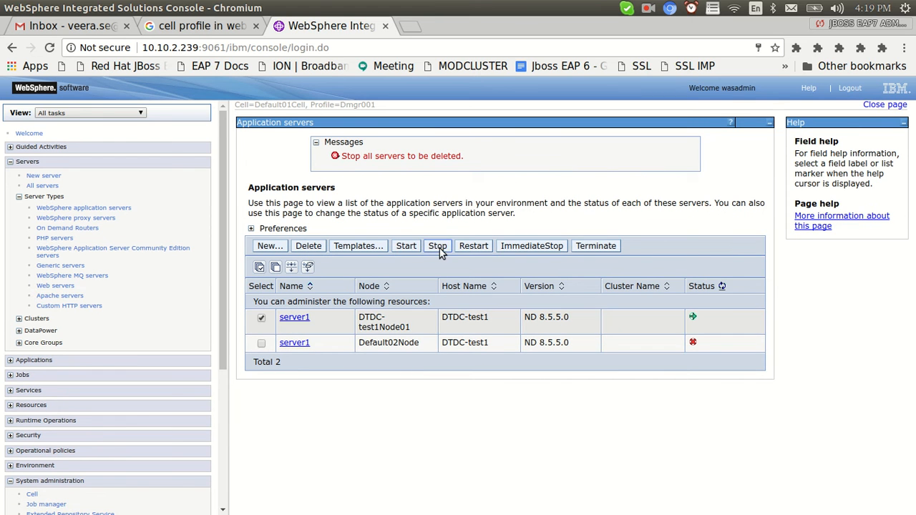
click(438, 247)
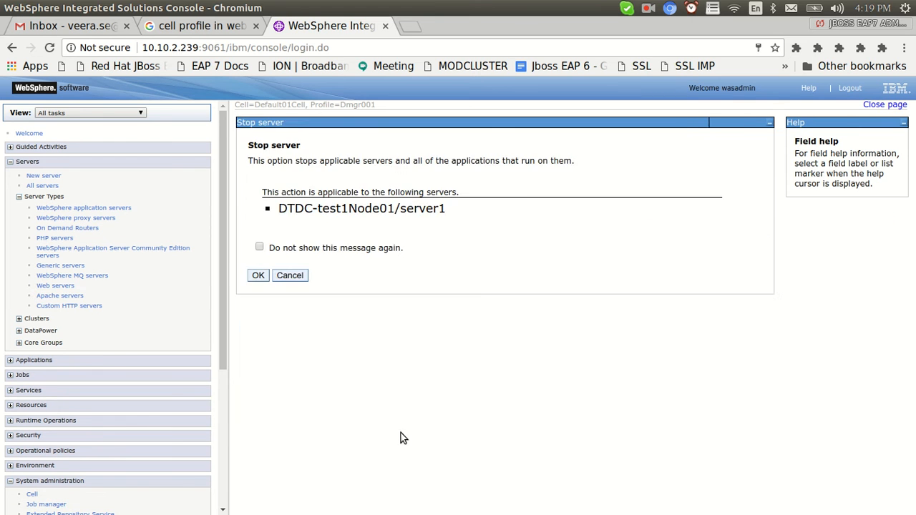
click(258, 274)
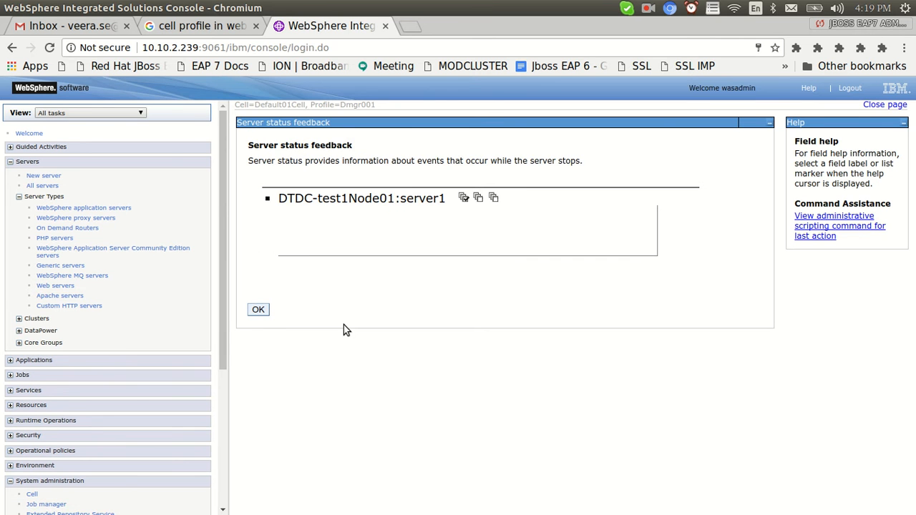
click(259, 311)
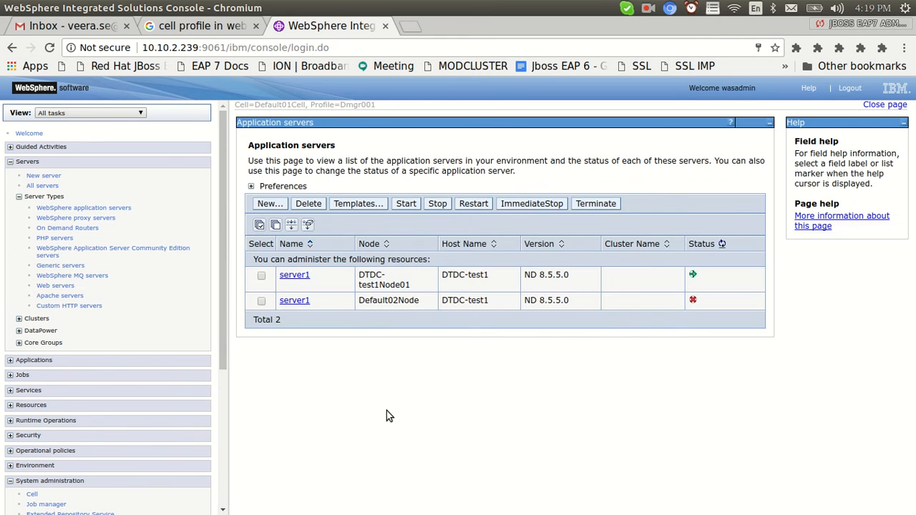
key(alt+Tab)
key(alt+Tab)
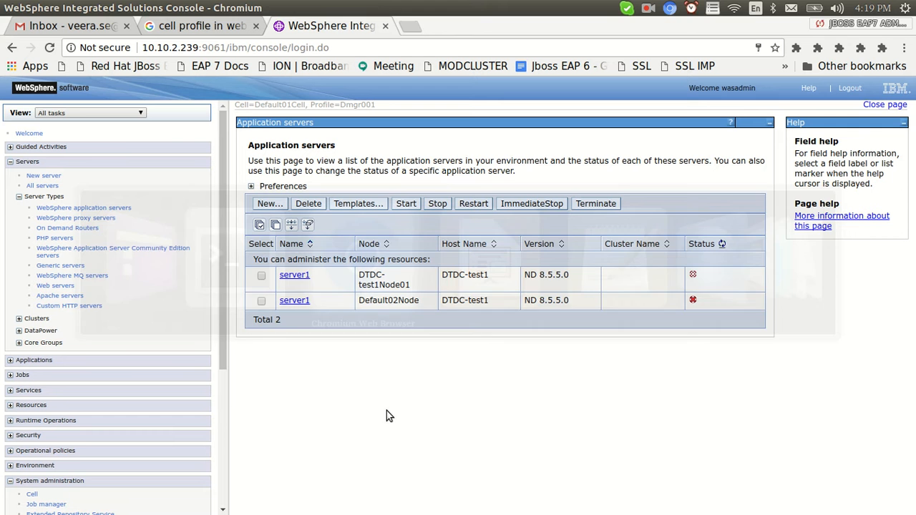
mouse_move(225, 307)
mouse_down()
mouse_move(232, 394)
mouse_move(229, 323)
mouse_up()
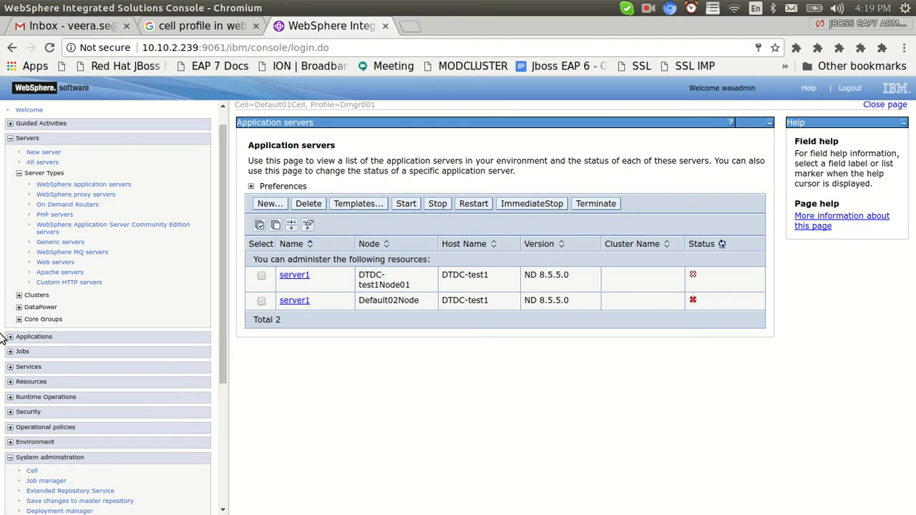
Start a new cluster named CellProfileCluster with HTTP session memory-to-memory replication enabled.
click(20, 295)
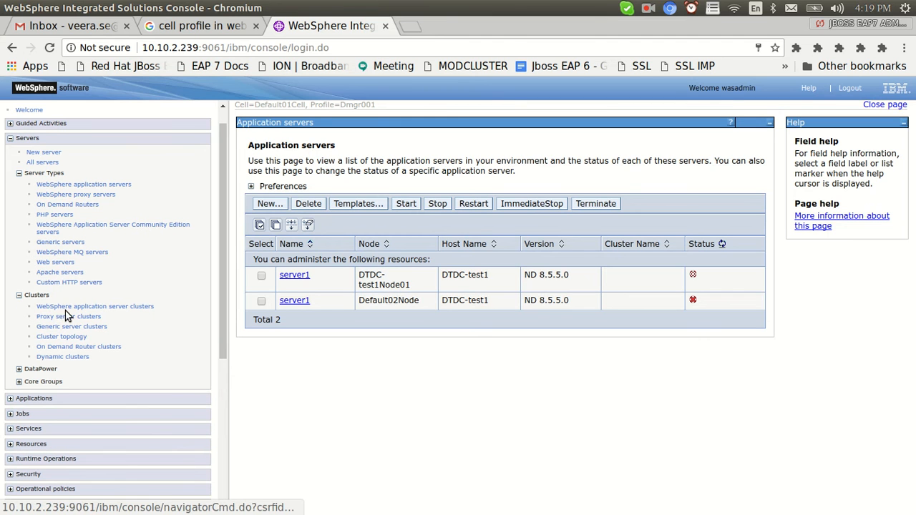
click(65, 307)
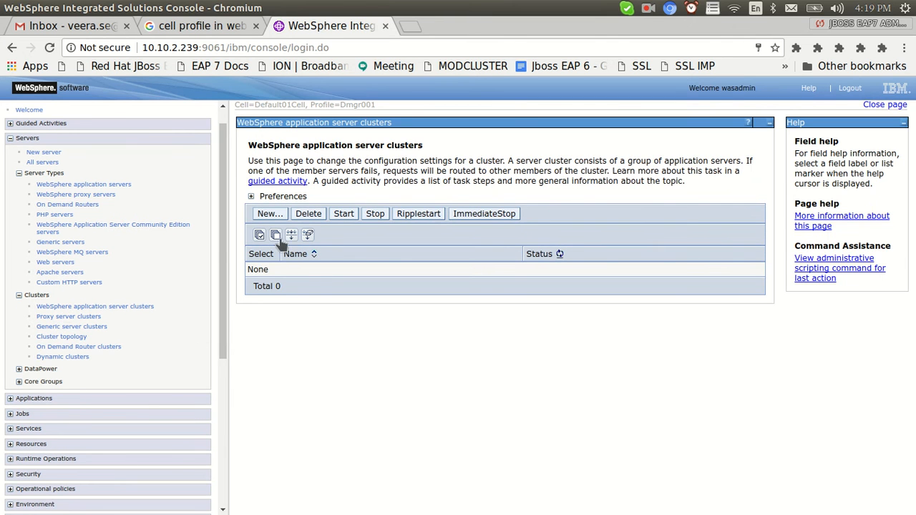
click(267, 214)
click(412, 201)
text(CellP)
key(BackSpace)
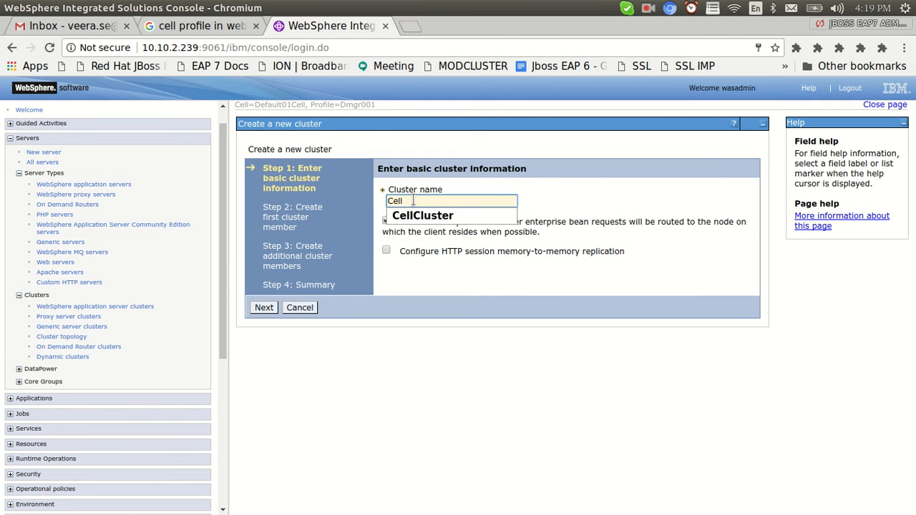
text(ProfileC)
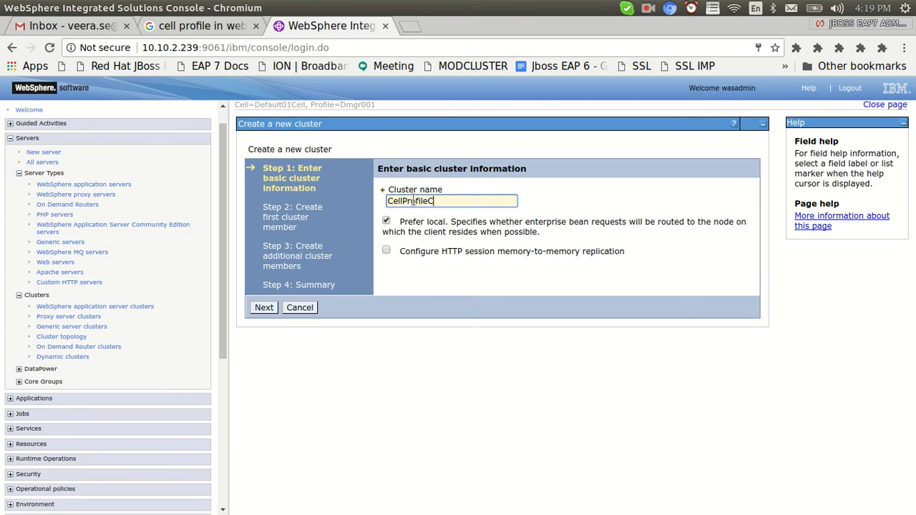
text(luster)
click(386, 250)
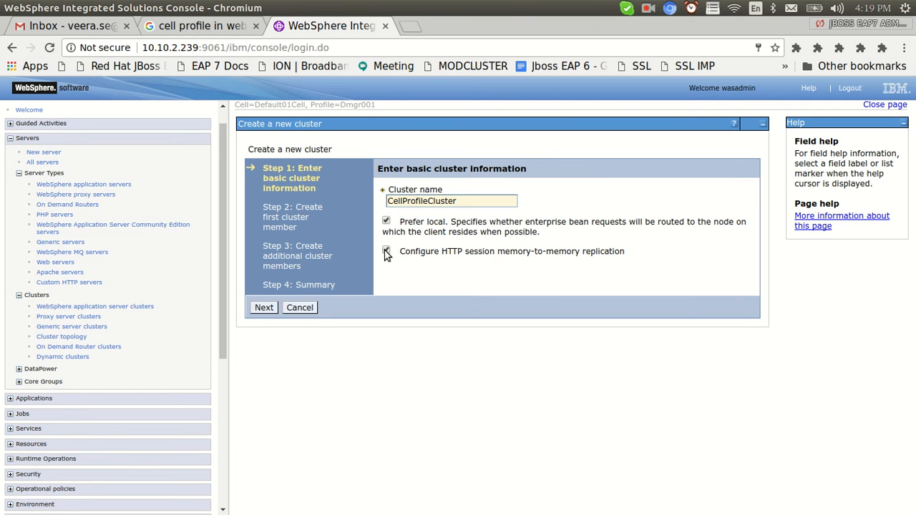
Define the first cluster member Appsrv1 on Default02Node.
click(264, 307)
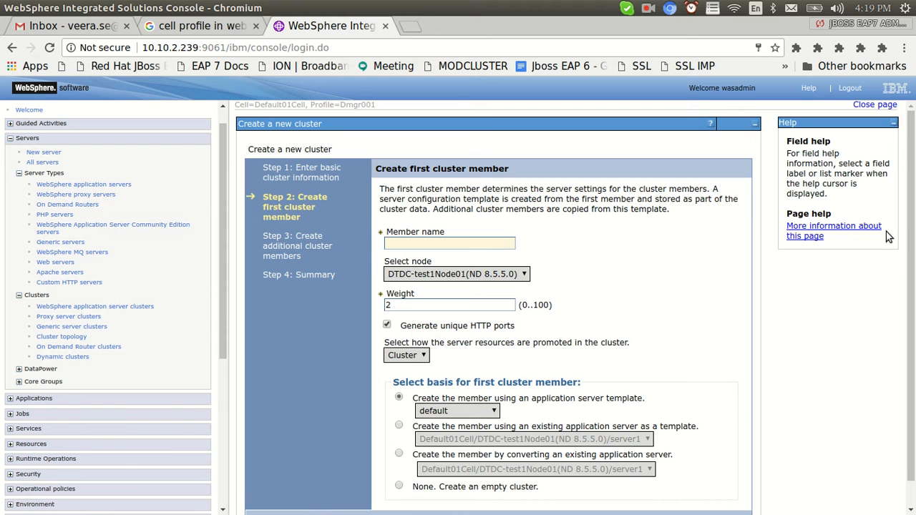
click(523, 276)
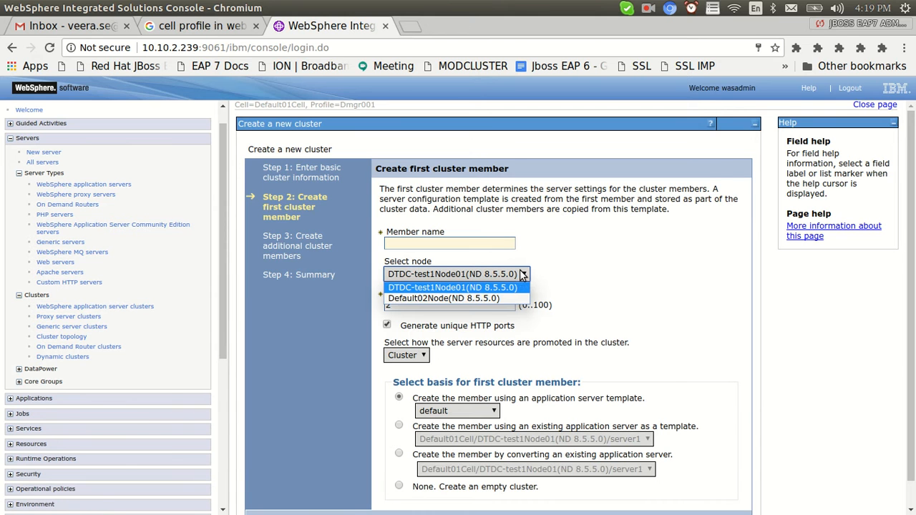
click(614, 279)
scroll(449, 255, down, 1)
click(423, 217)
text(App)
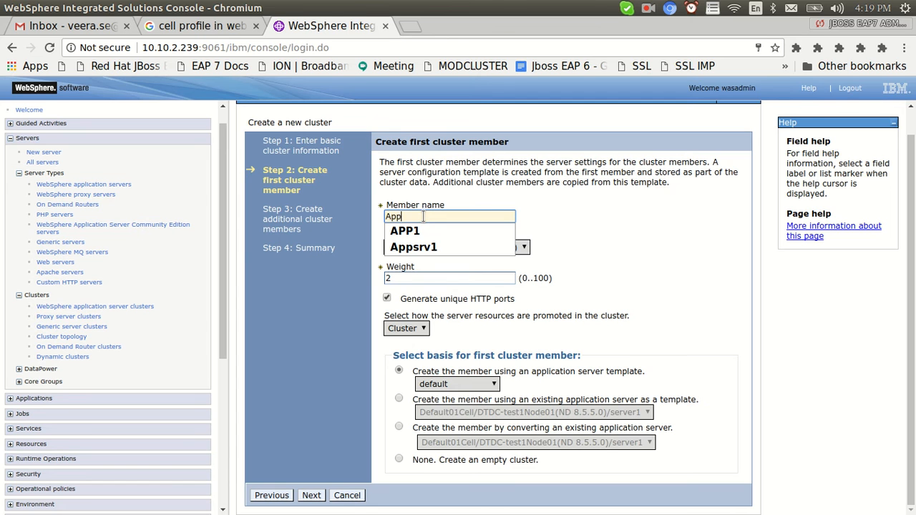
text(srv)
click(429, 230)
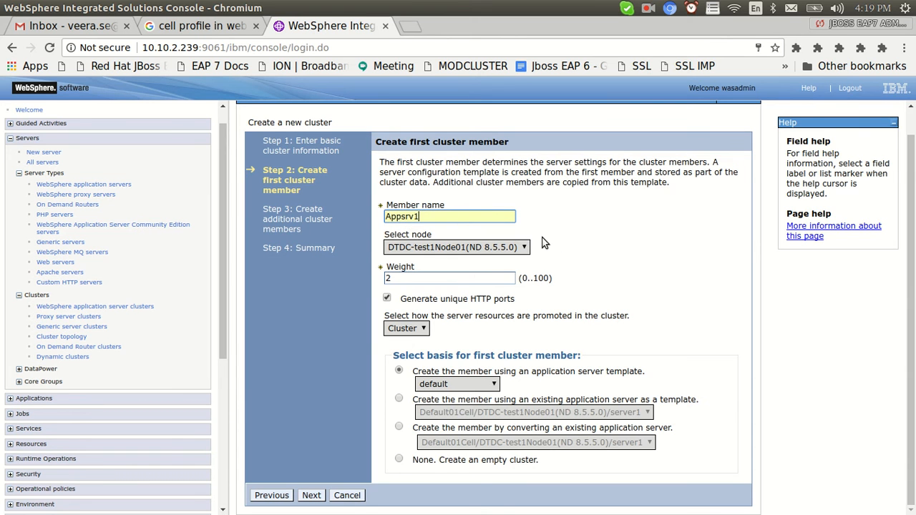
click(475, 251)
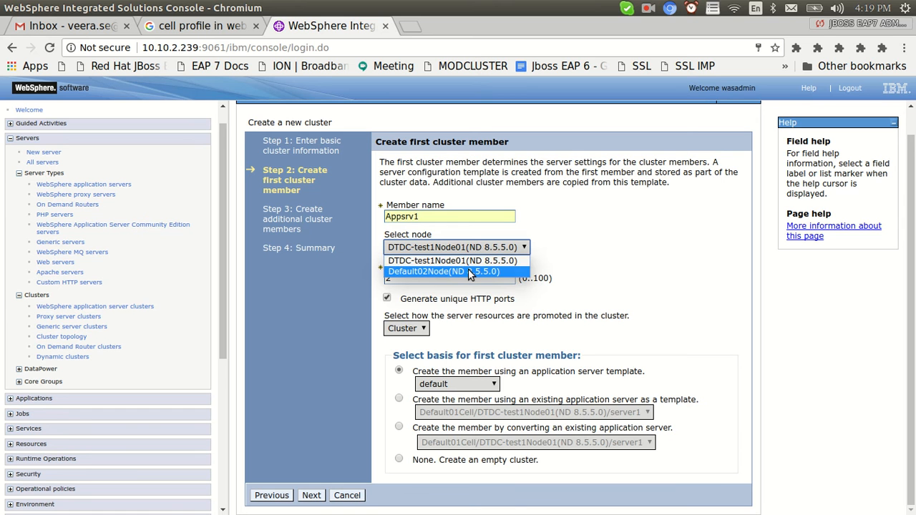
click(468, 271)
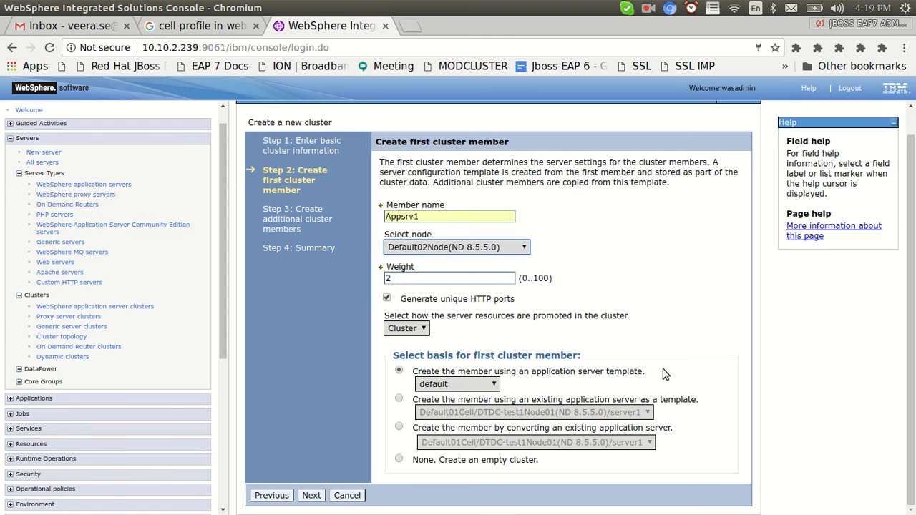
click(311, 495)
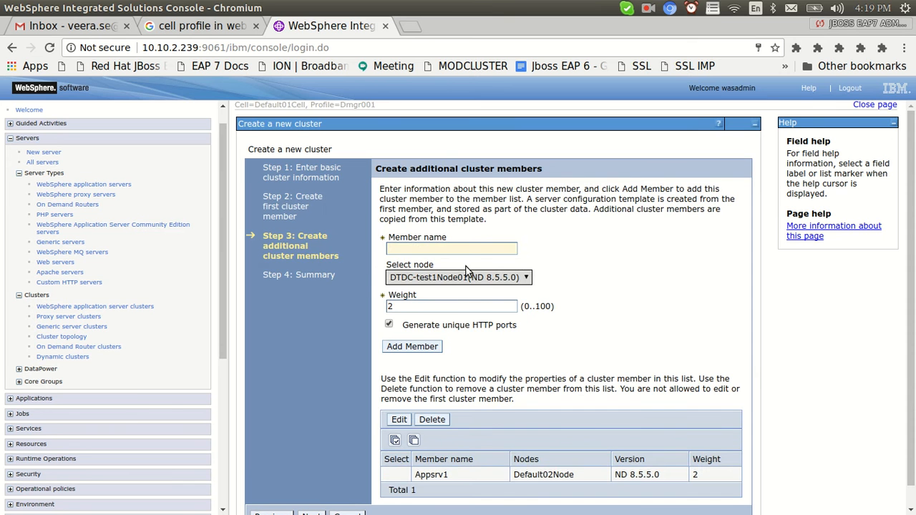
Add the second member Appsrv2 on DTDC-test1Node01 and proceed to the summary.
click(466, 277)
click(469, 288)
click(448, 248)
text(Appsrv)
click(430, 264)
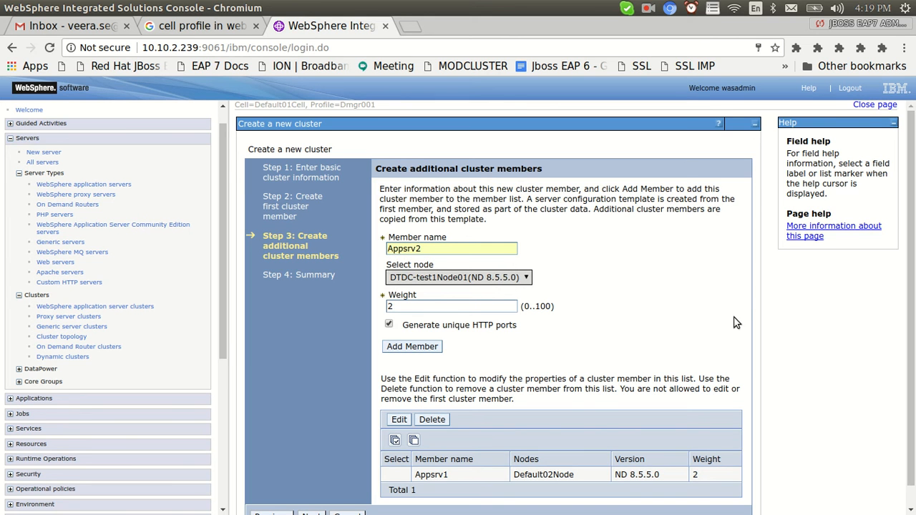
click(410, 353)
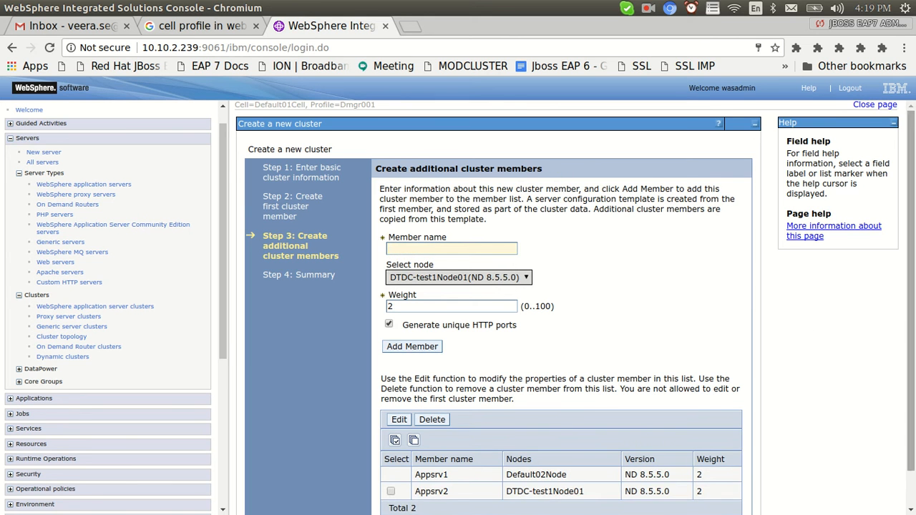
scroll(505, 421, down, 1)
click(311, 496)
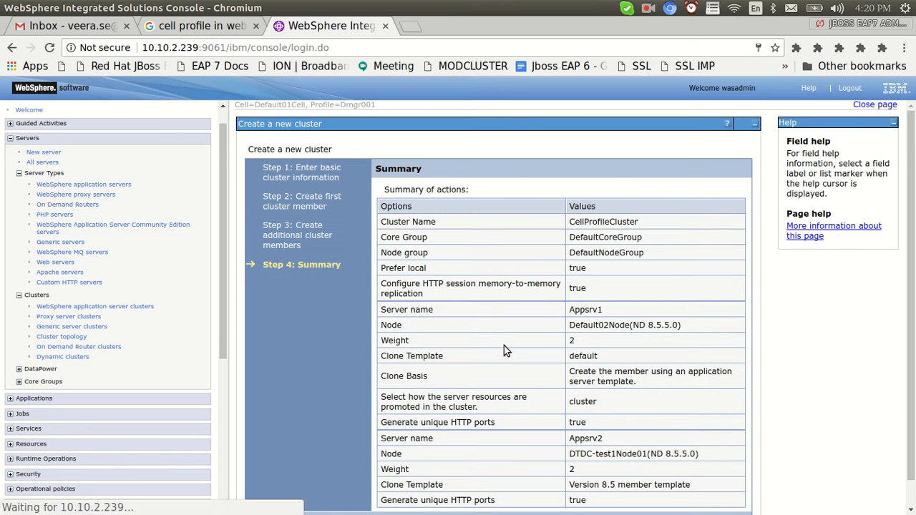
scroll(504, 345, down, 1)
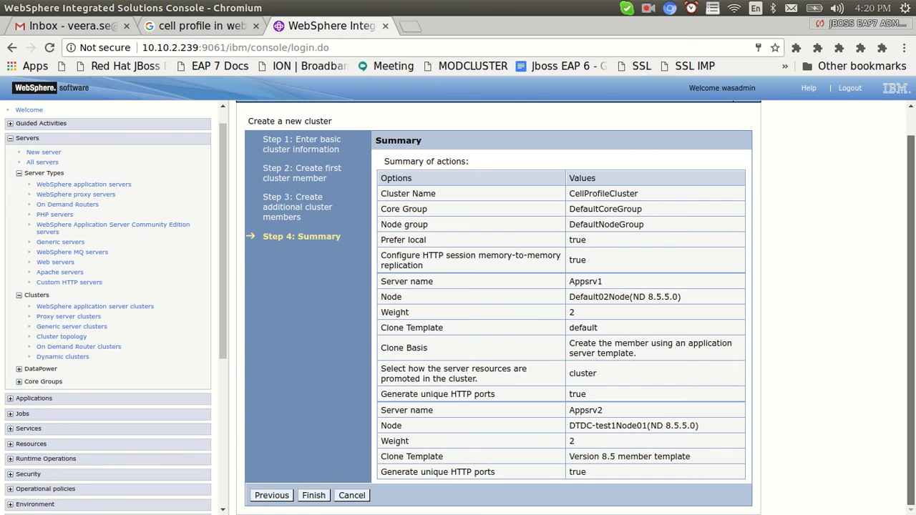
Finish CellProfileCluster and save it to the master configuration, synchronizing changes with the nodes.
click(315, 496)
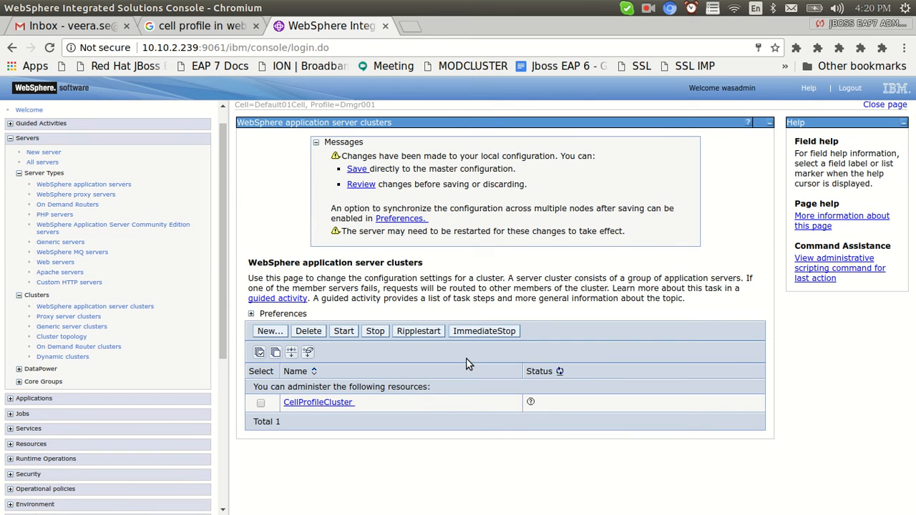
click(356, 185)
click(250, 231)
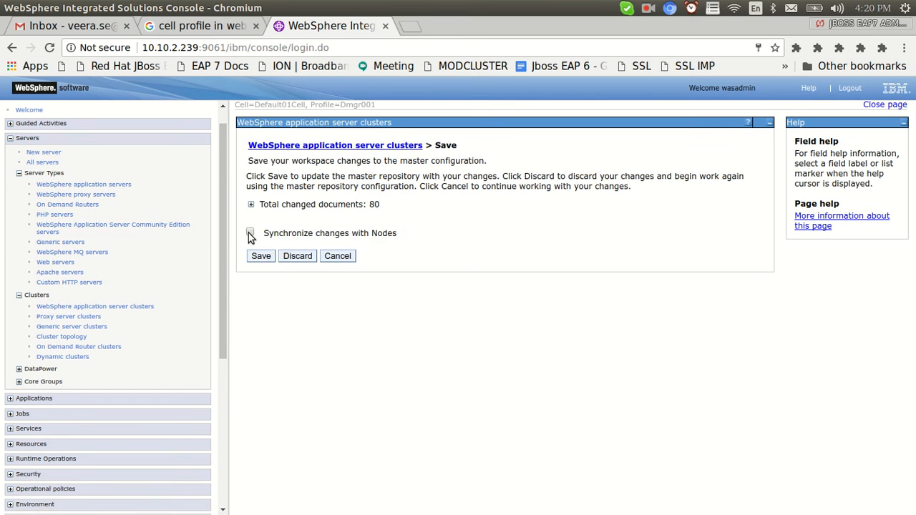
click(257, 257)
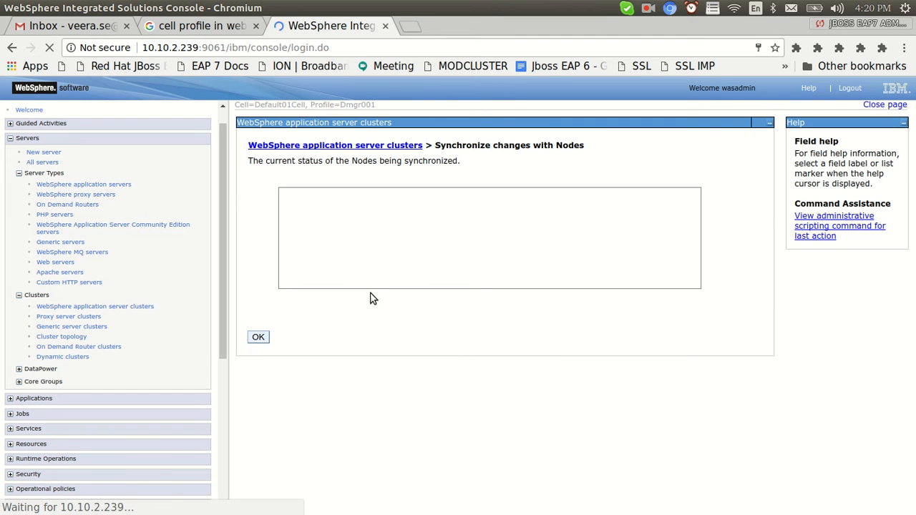
key(alt+Tab)
Check the current path, then move up to the AppSrv01 profile folder and list it in detail.
text(pwd)
key(Return)
text(ls)
key(Return)
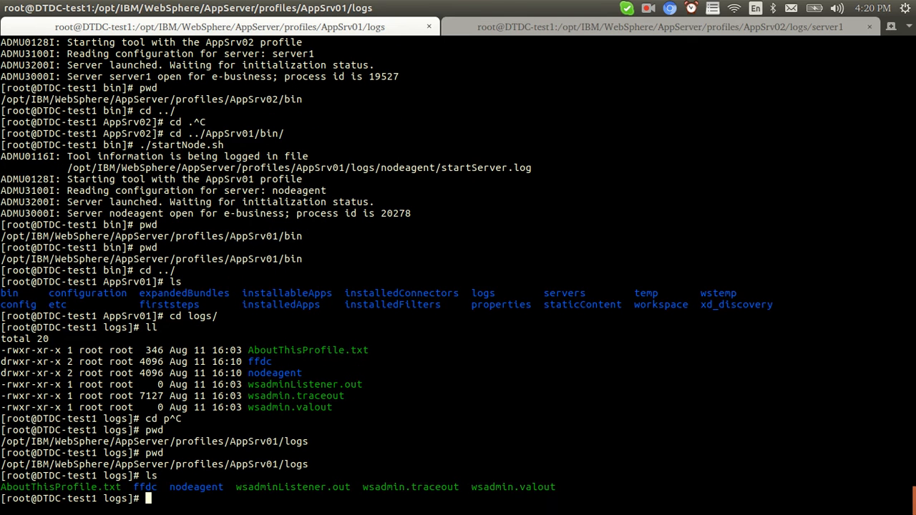
text(cd ..)
key(Return)
key(ctrl+l)
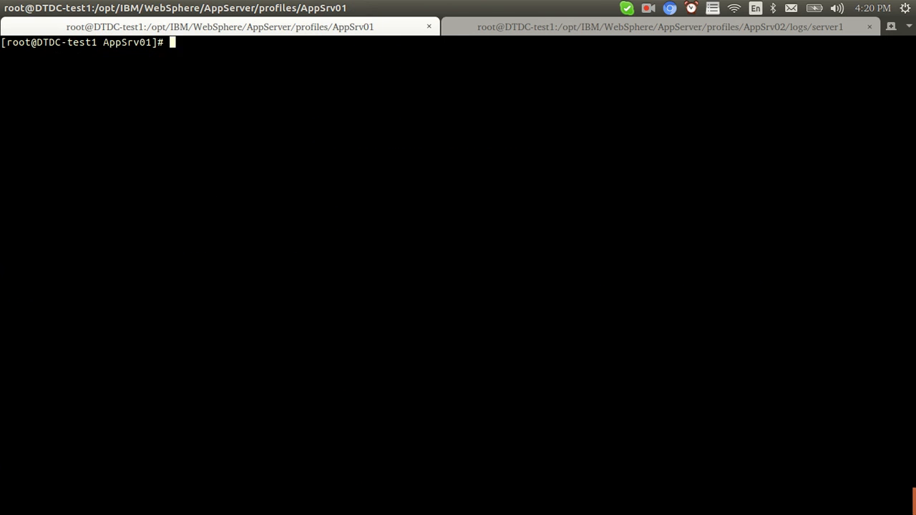
text(ll)
key(Return)
Enter the AppSrv01 logs folder, list it in detail and confirm the path.
text(cd lo)
key(Tab)
key(Return)
text(ll)
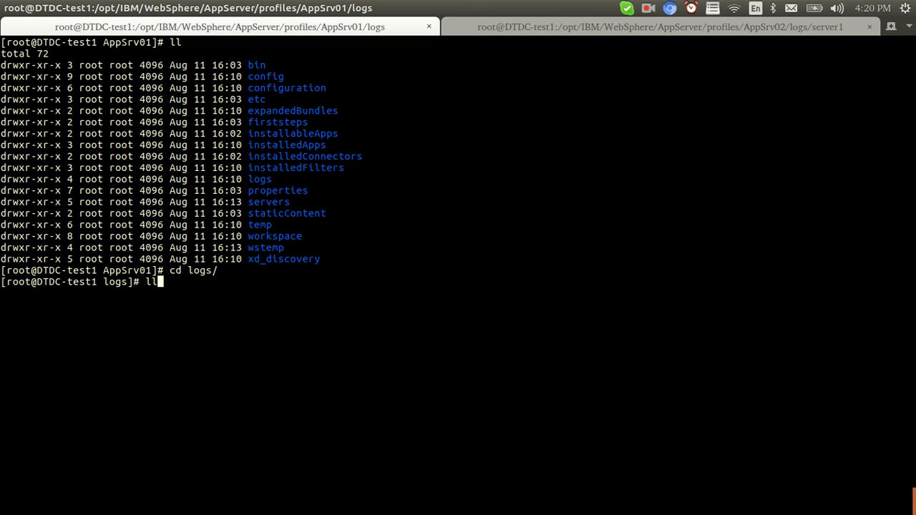
key(Return)
text(pwd)
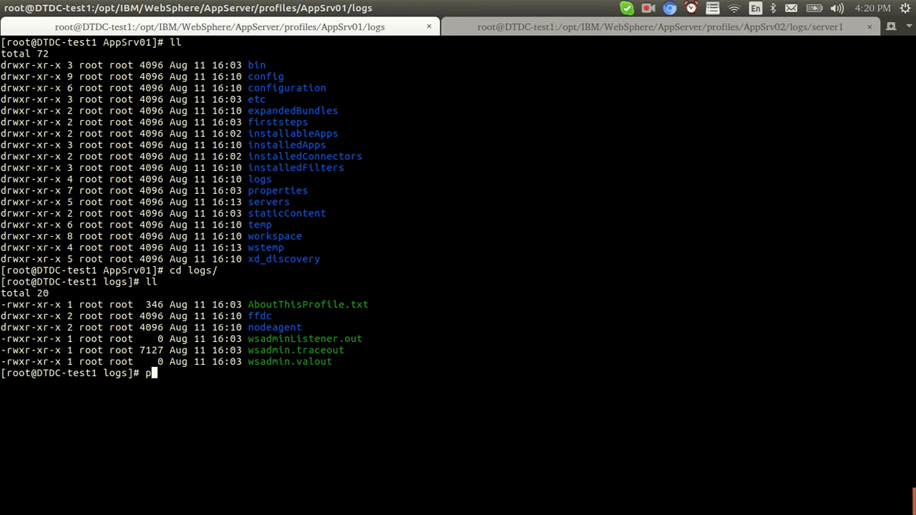
key(Return)
Stop the AppSrv02 server1 log tail, list the AppSrv02 logs folder, and return to the console.
click(501, 27)
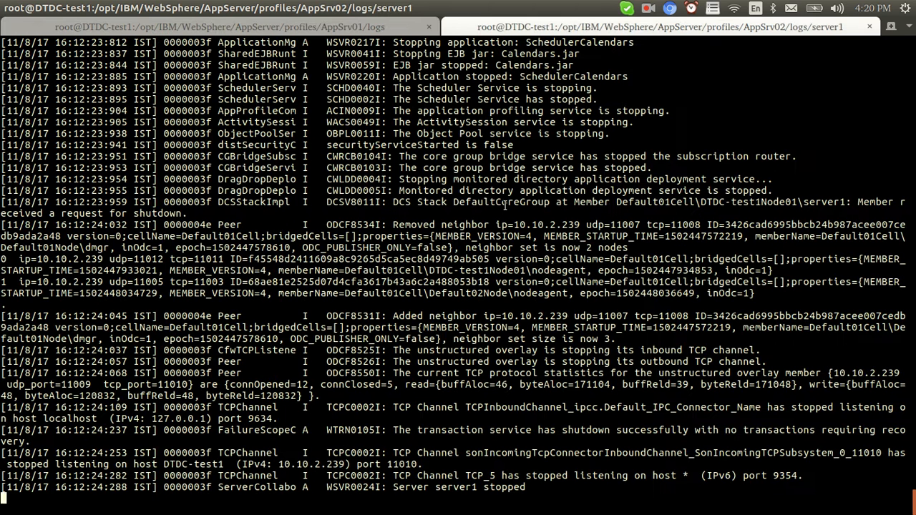
key(ctrl+c)
text(pd)
key(Return)
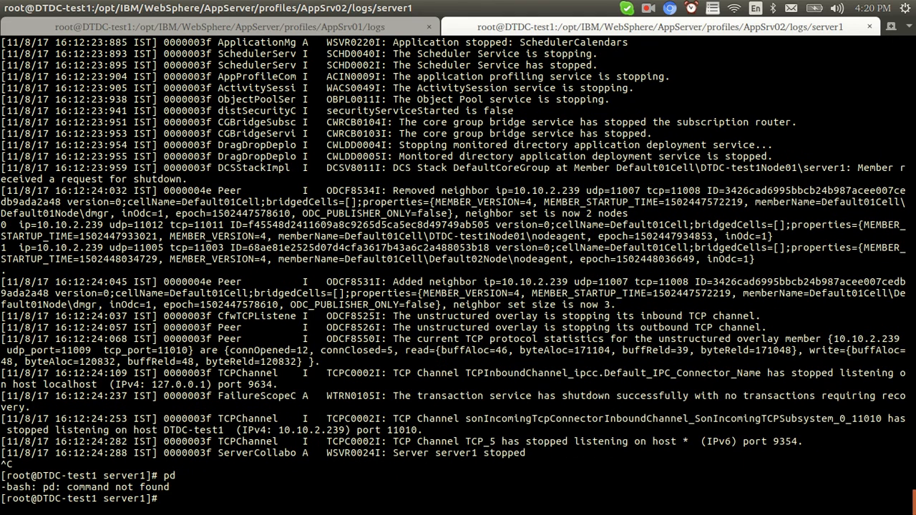
text(pwd)
key(Return)
text(cd ..)
key(Return)
key(ctrl+l)
text(ll)
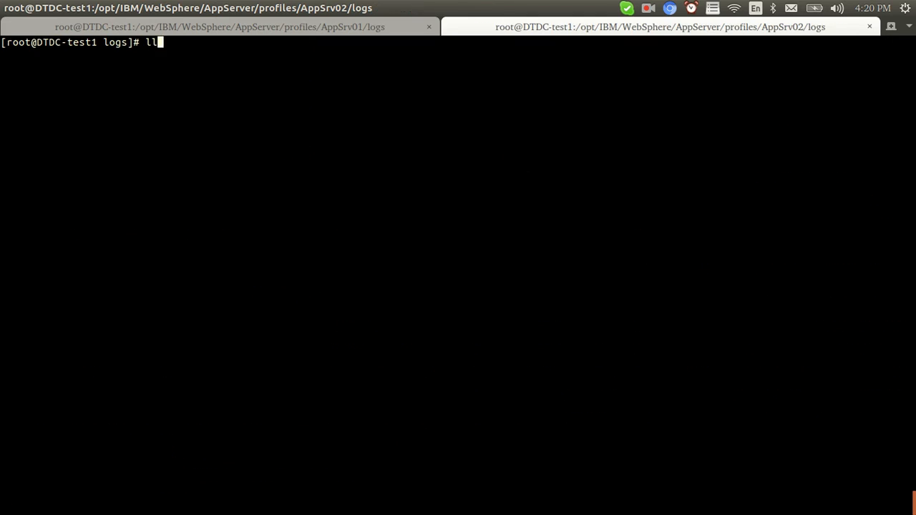
key(Return)
key(alt+Tab)
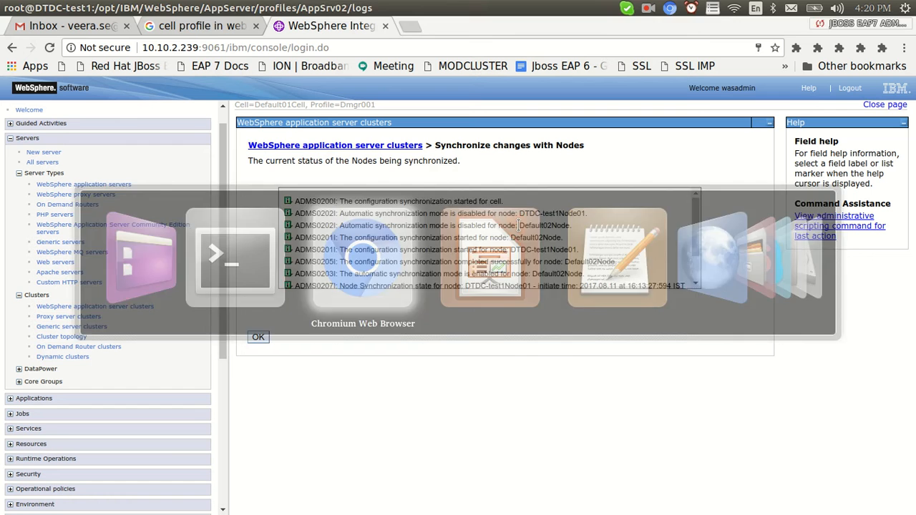
Back in the clusters list, select CellProfileCluster and request it to start.
click(258, 339)
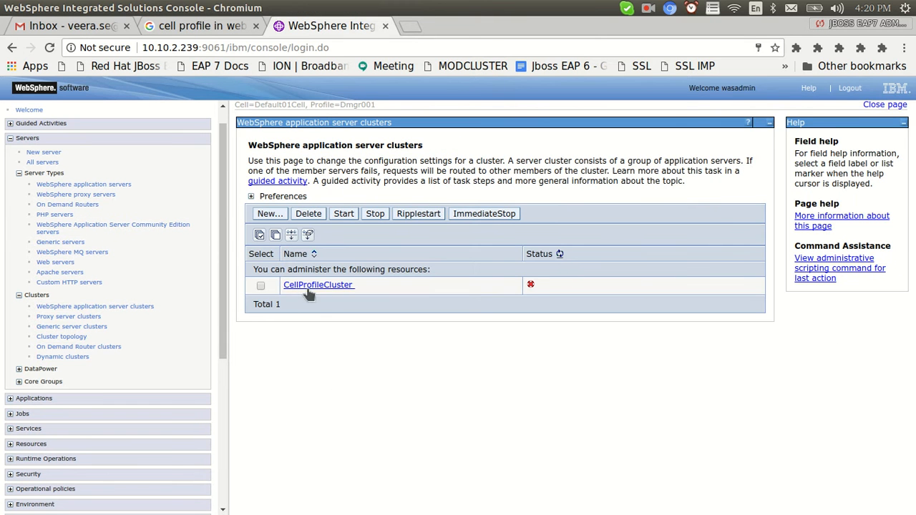
click(261, 285)
click(345, 214)
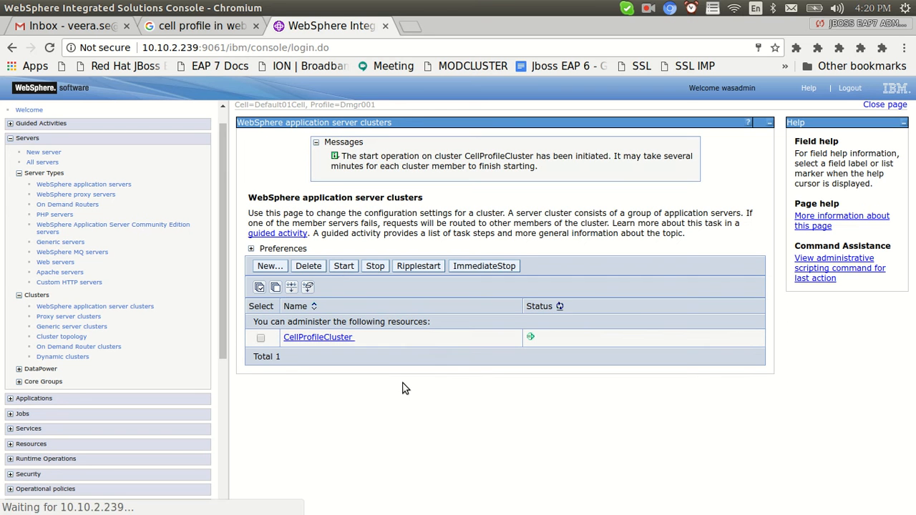
In the WebSphere application servers list, start the stopped Appsrv1 server.
scroll(220, 154, up, 1)
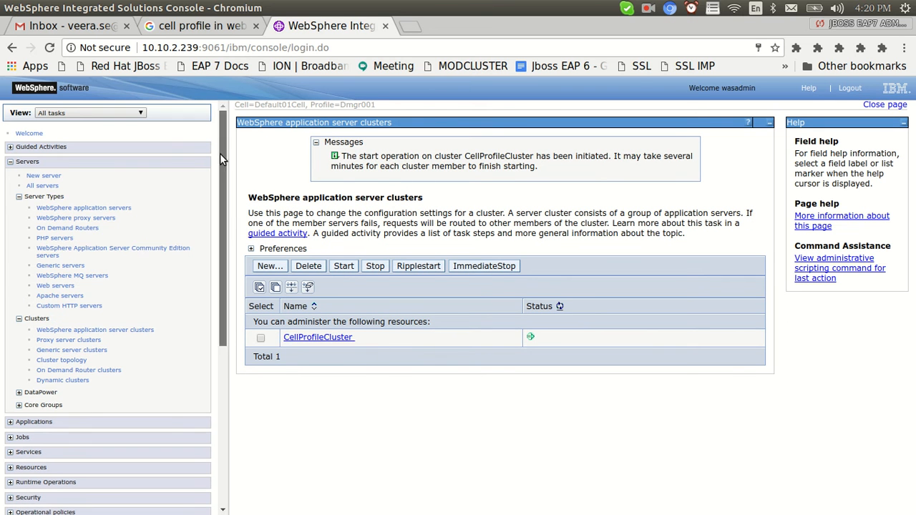
click(67, 206)
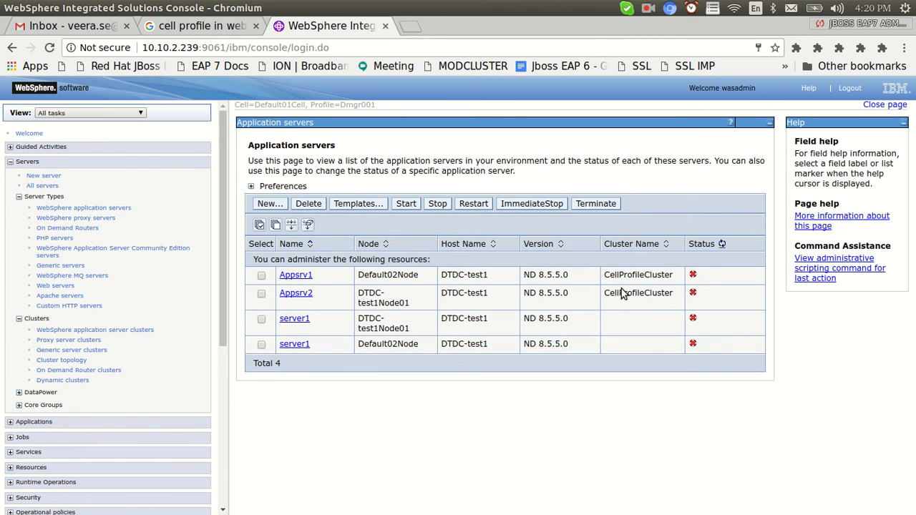
click(261, 276)
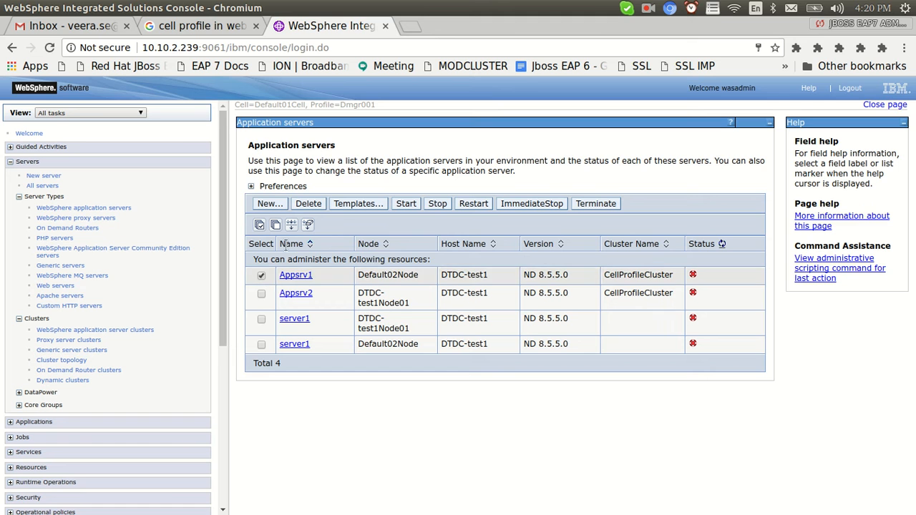
click(405, 205)
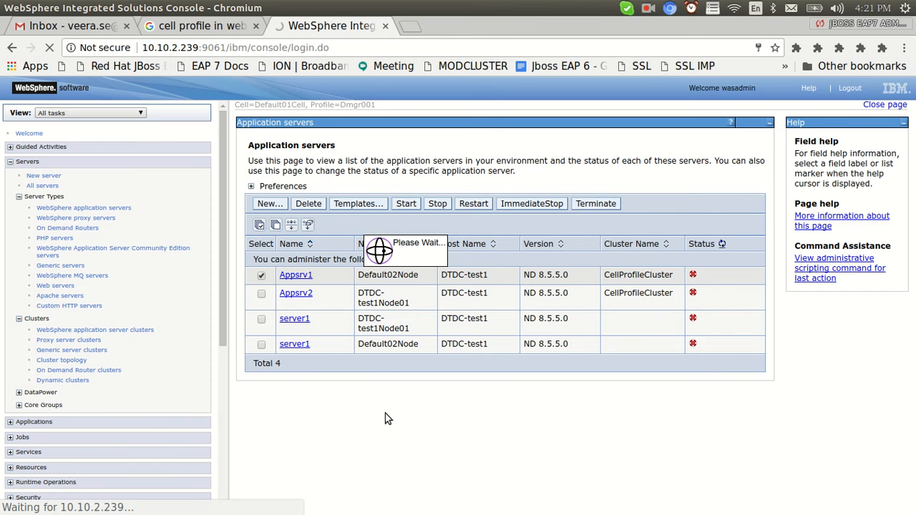
key(alt+Tab)
In the AppSrv02 logs tab, enter Appsrv2 and follow SystemOut.log with tail -f.
key(ctrl+l)
text(ll)
key(Return)
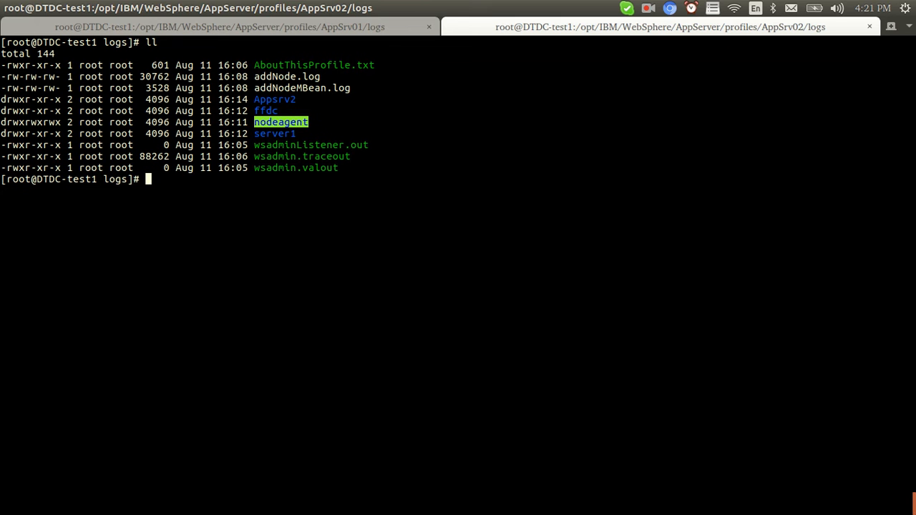
text(cd App)
key(Tab)
key(Return)
text(ls)
key(Return)
text(cd)
key(BackSpace)
key(BackSpace)
text(tail -f S)
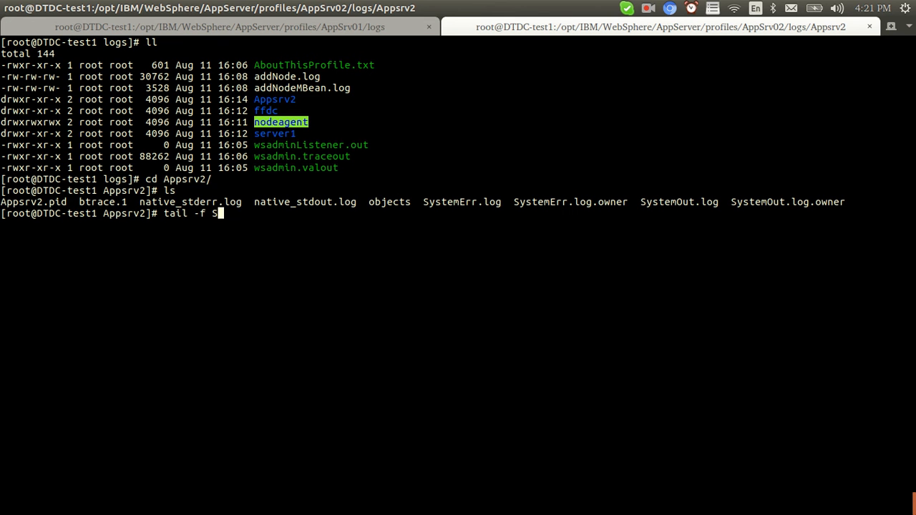
key(Tab)
text(O)
key(Tab)
key(Return)
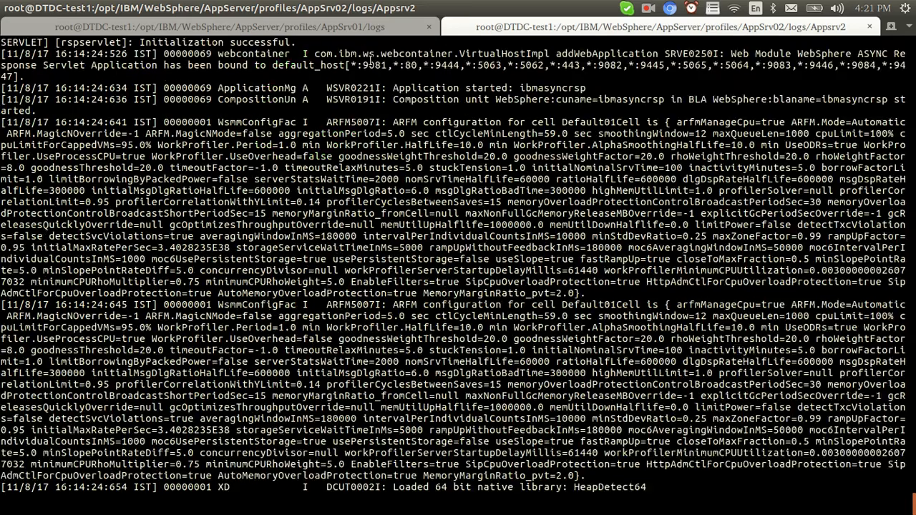
In the AppSrv01 tab, go to the profile's logs folder and list its contents.
click(364, 27)
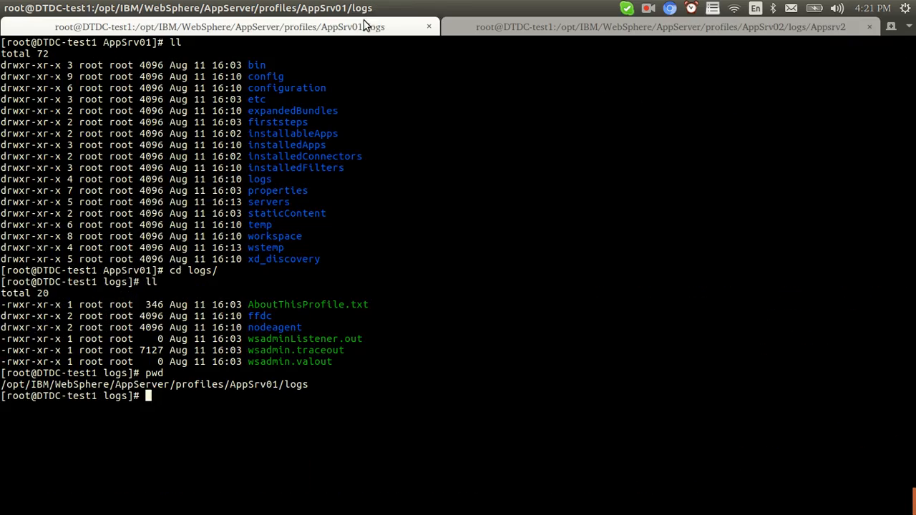
text(pwd)
key(Return)
key(ctrl+l)
text(cd ..)
key(Return)
key(ctrl+l)
text(l)
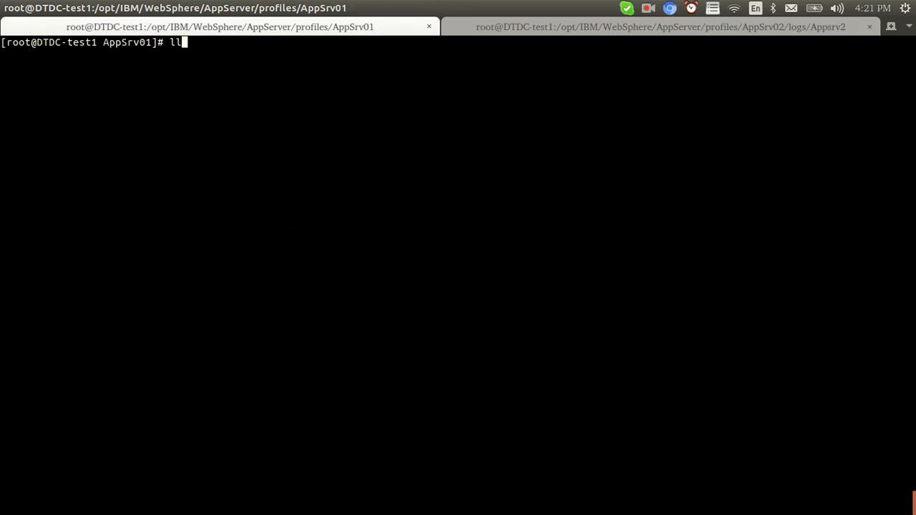
text(l)
key(Return)
text(cd logs/)
key(Return)
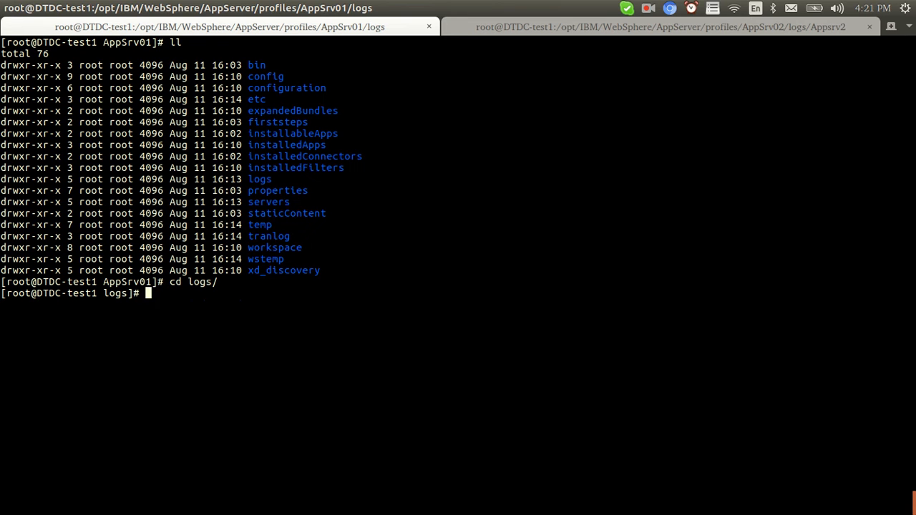
text(ls)
key(Return)
Enter the Appsrv1 log folder and follow SystemOut.log with tail -f.
text(cd Appsrv1/)
key(Tab)
key(Return)
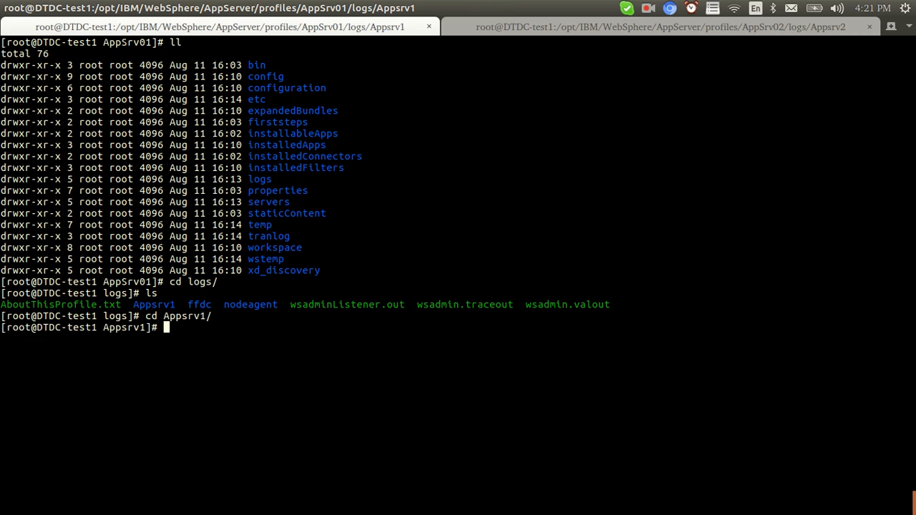
key(ctrl+l)
text(ls)
key(Return)
text(tail -f S)
key(Tab)
text(O)
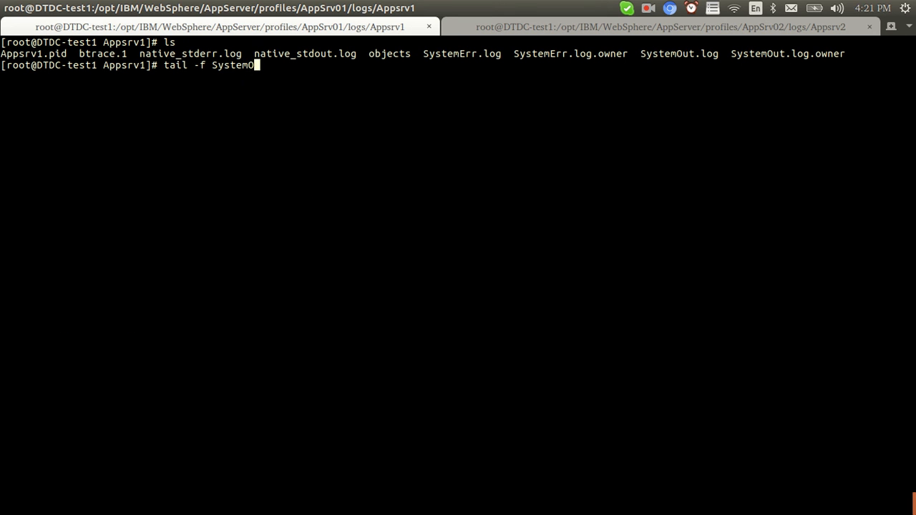
key(Tab)
key(Return)
key(Return)
key(Return)
key(Return)
key(alt+Tab)
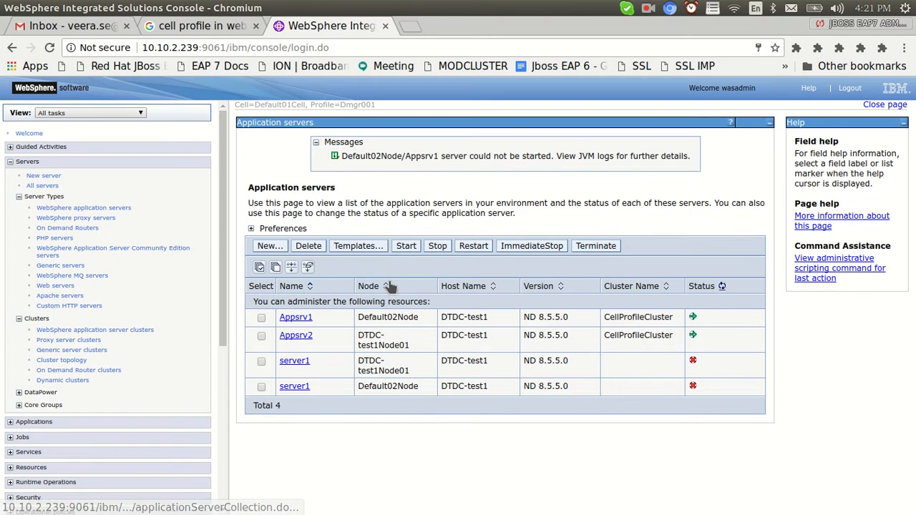
Refresh the server status until Appsrv1 and Appsrv2 show as started.
click(721, 286)
click(722, 245)
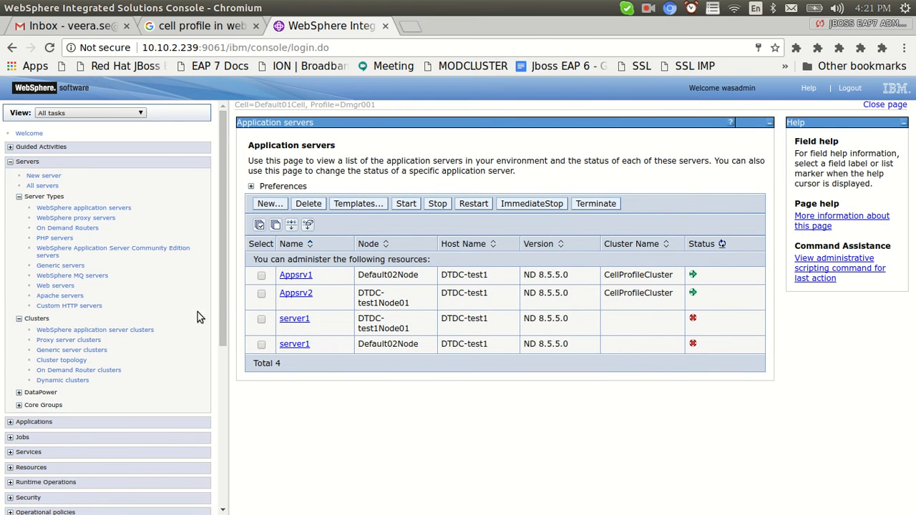
drag(222, 301, 225, 485)
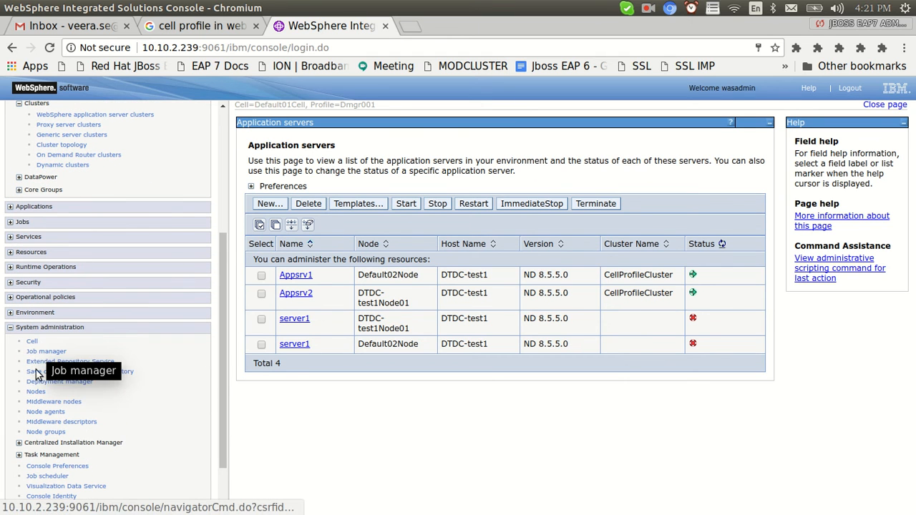
Add unmanaged node CellProfileIHSWebserver with host name 10.10.2.239 on Linux.
click(36, 392)
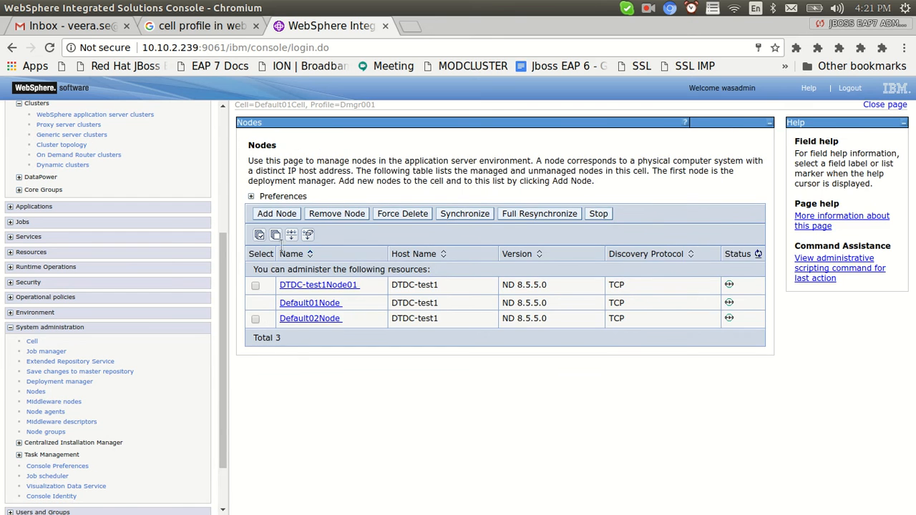
click(276, 214)
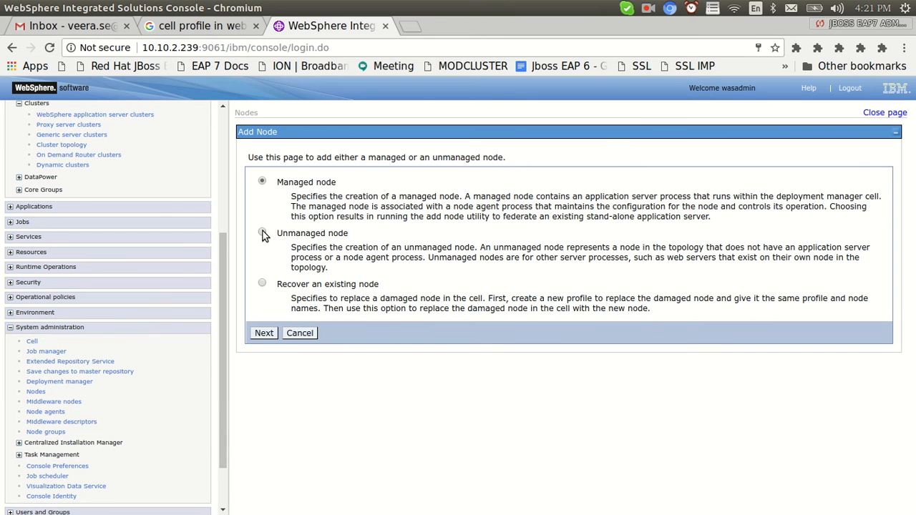
click(263, 329)
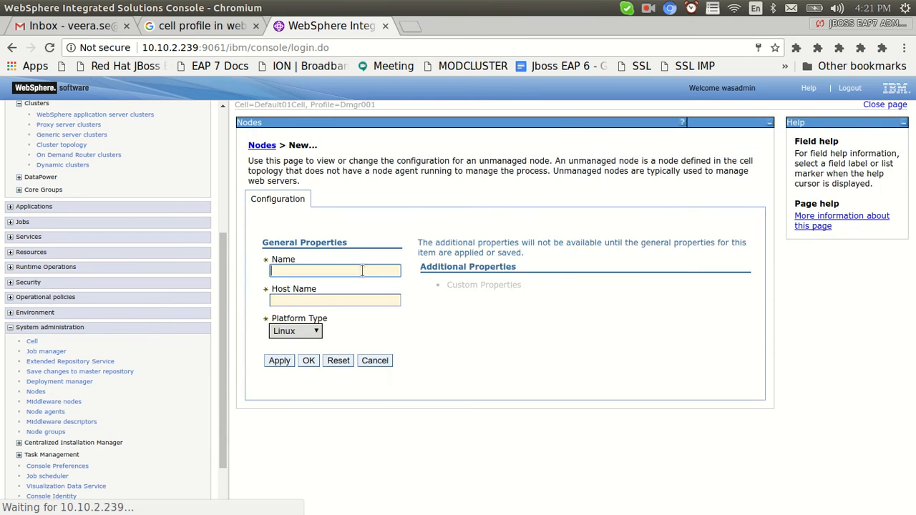
click(309, 270)
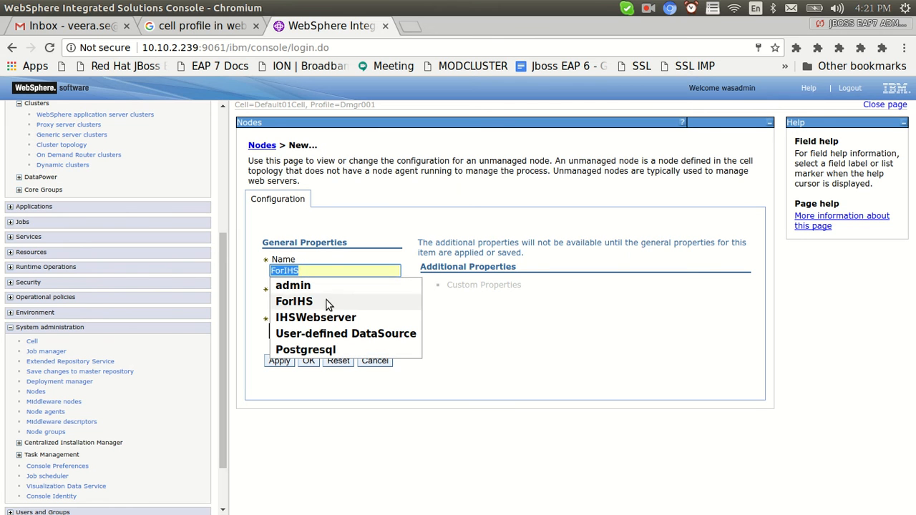
text(CellP)
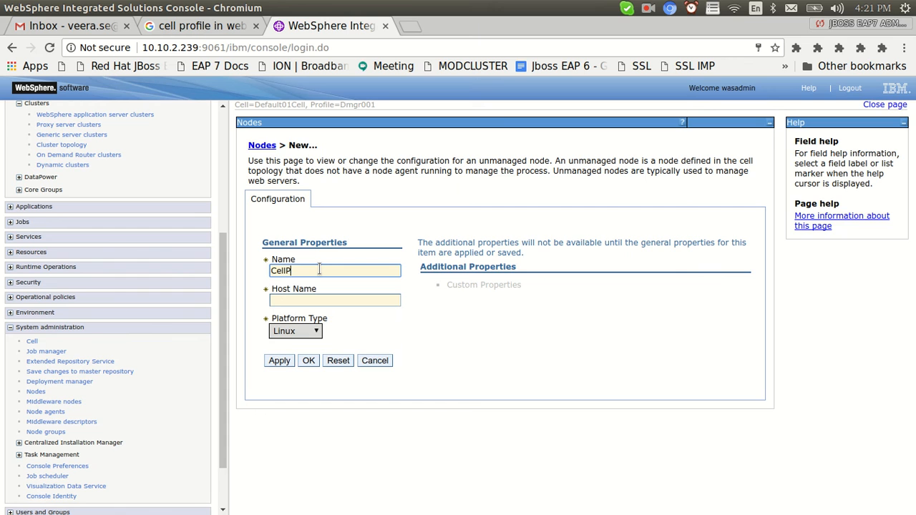
text(rofileIHSWebserver)
click(337, 299)
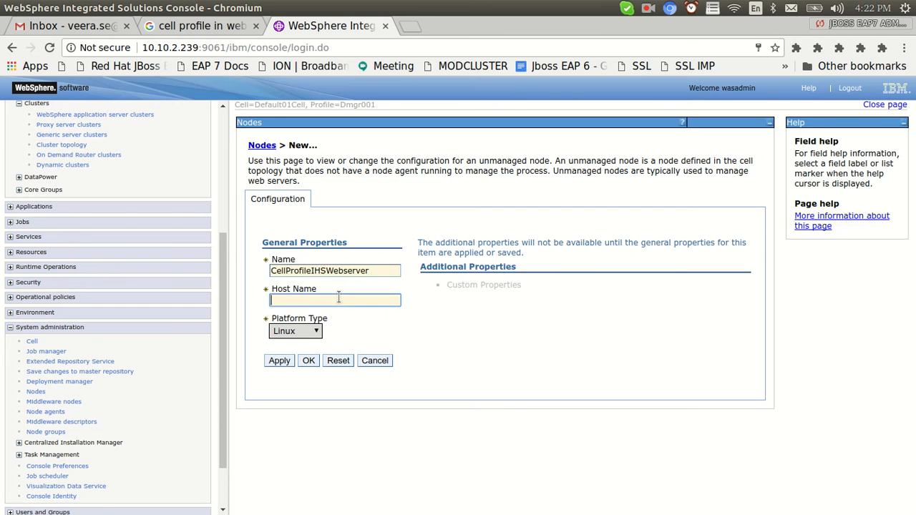
click(319, 316)
click(308, 361)
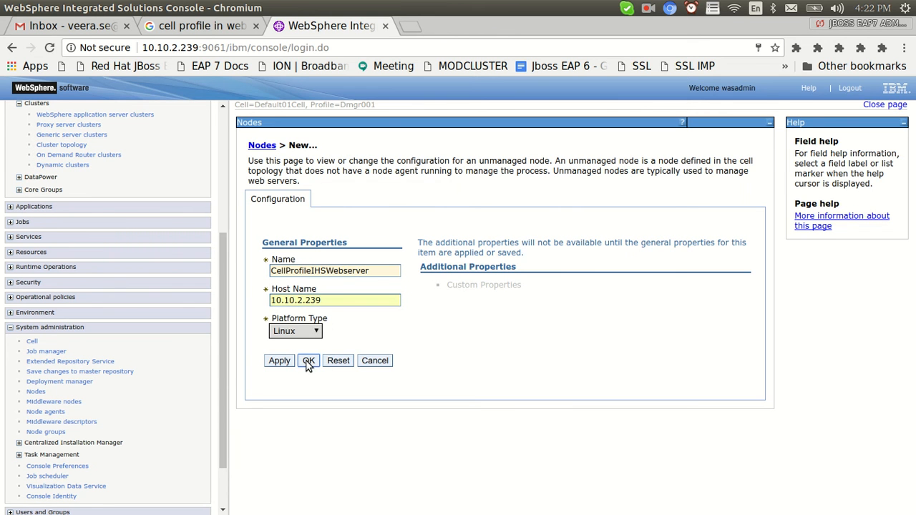
Save the new node to the master configuration with node synchronization, then check the Appsrv2 log.
click(361, 184)
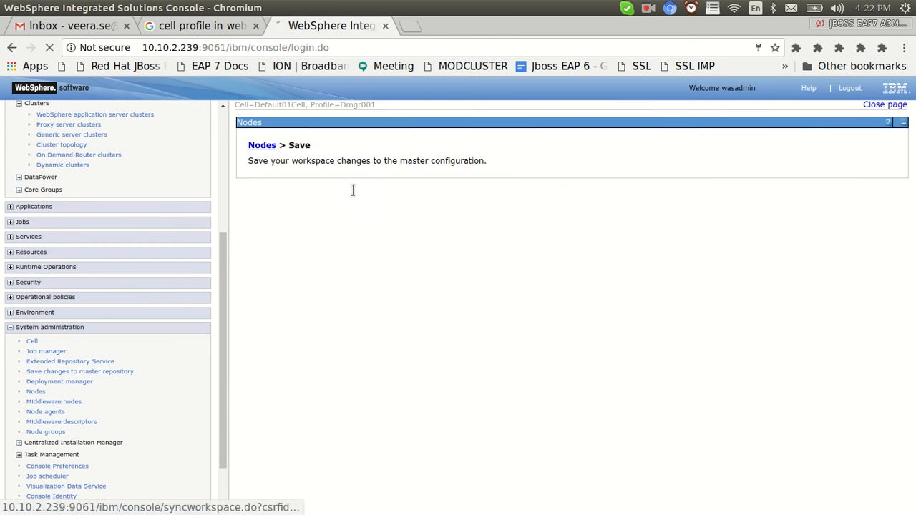
click(261, 256)
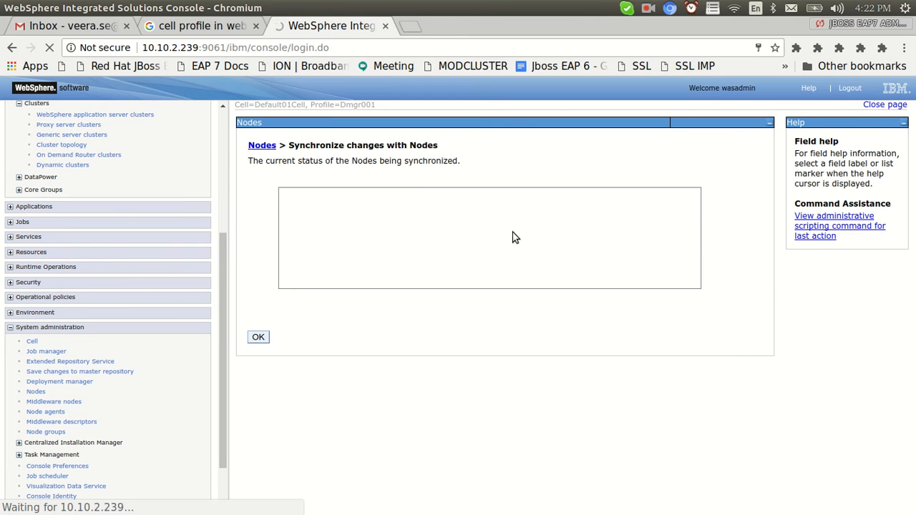
key(alt+Tab)
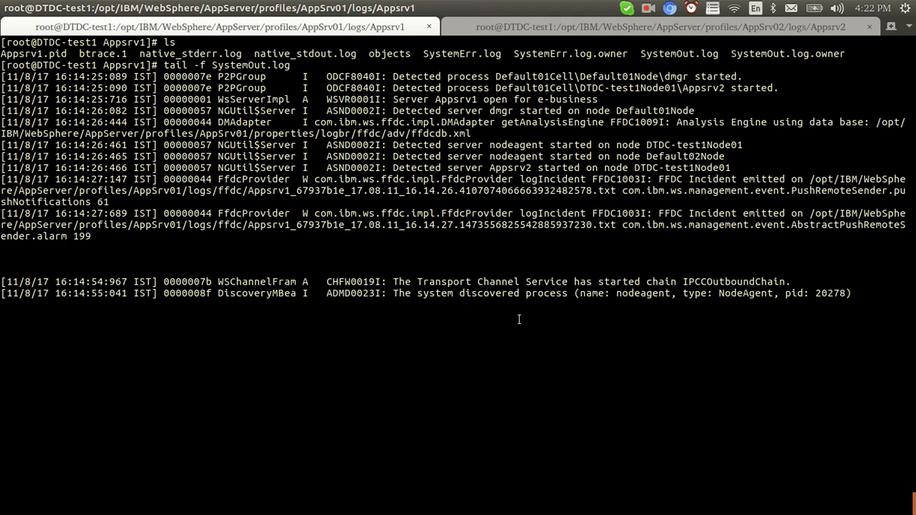
click(537, 30)
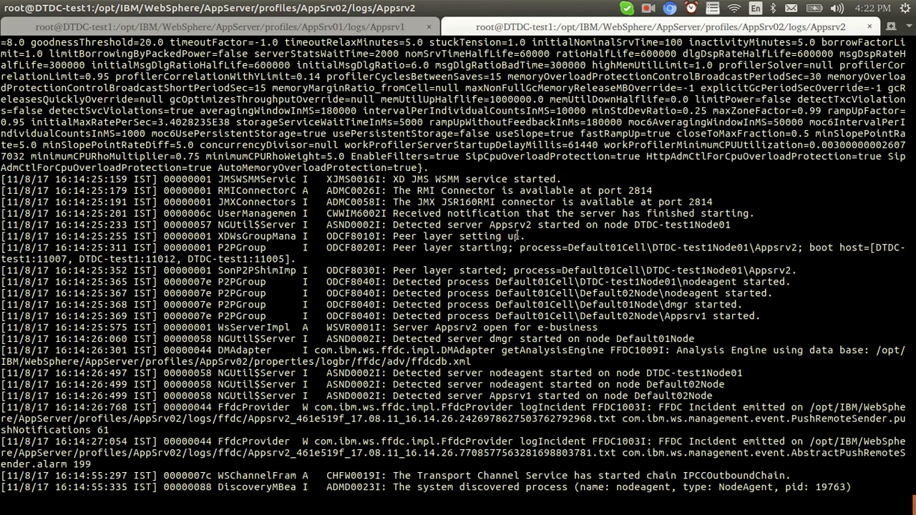
key(Return)
key(Return)
key(Return)
key(Return)
key(Return)
key(Return)
key(Return)
key(alt+Tab)
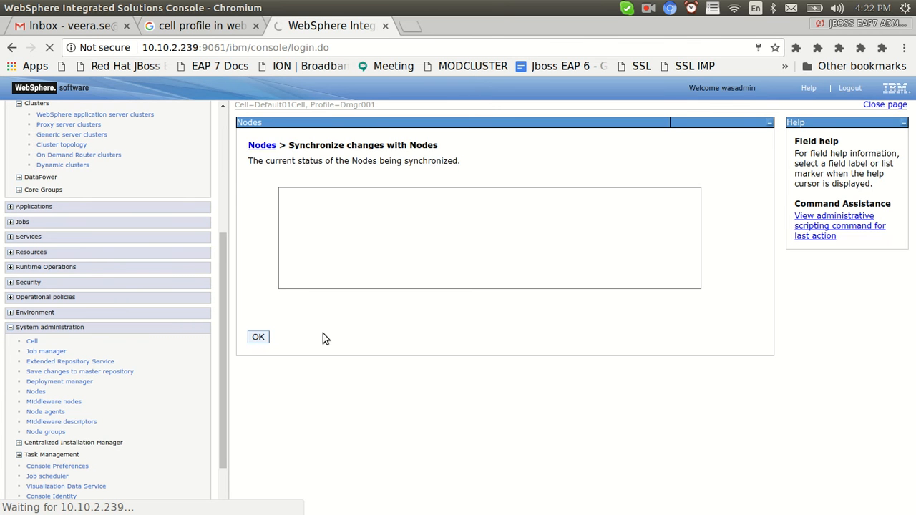
Acknowledge the finished node synchronization to return to the four-node Nodes list.
key(alt+Tab)
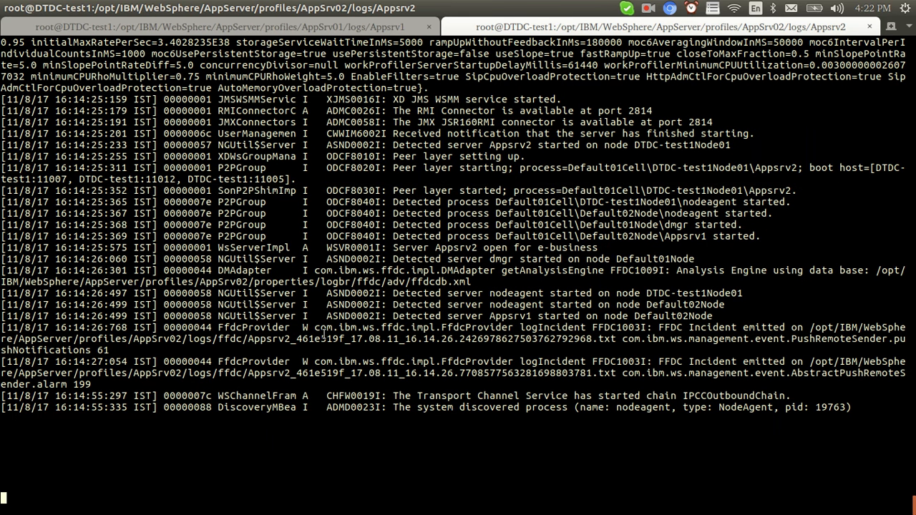
key(alt+Tab)
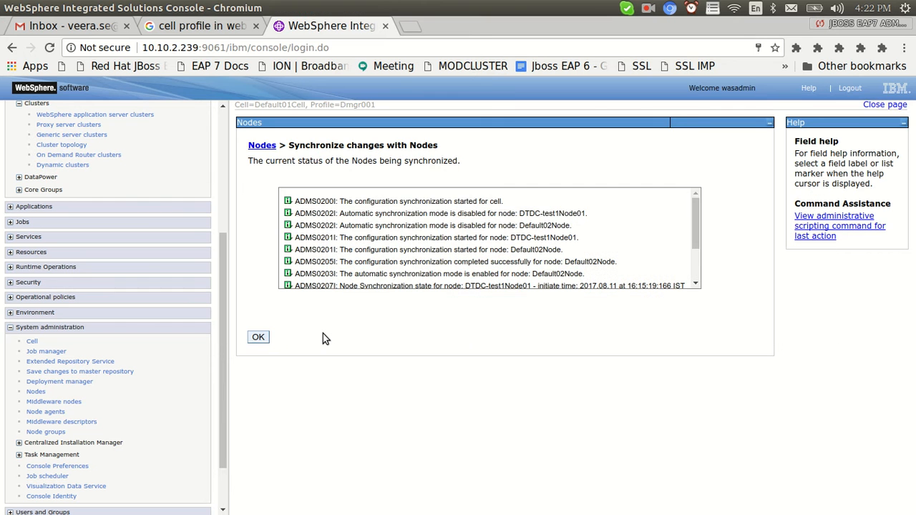
click(257, 337)
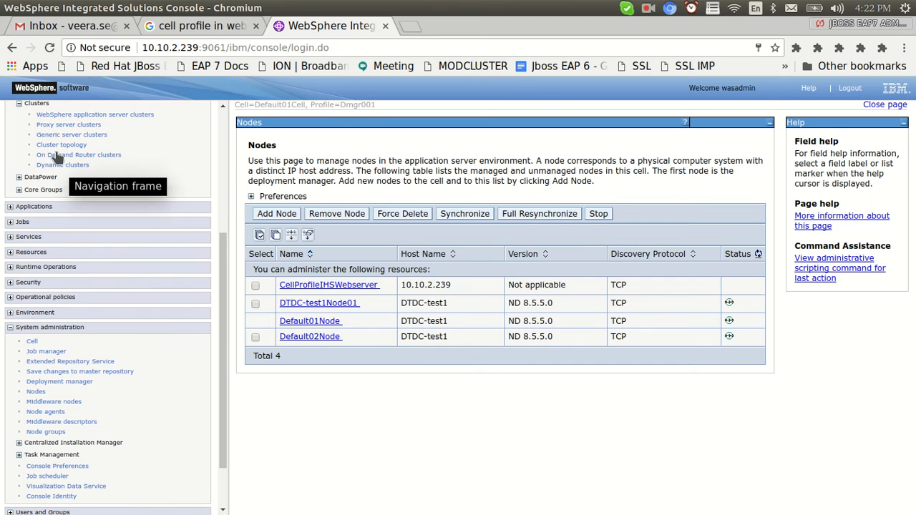
Define a new web server named IHS on node CellProfileIHSWebserver using the IHS template.
drag(221, 261, 225, 150)
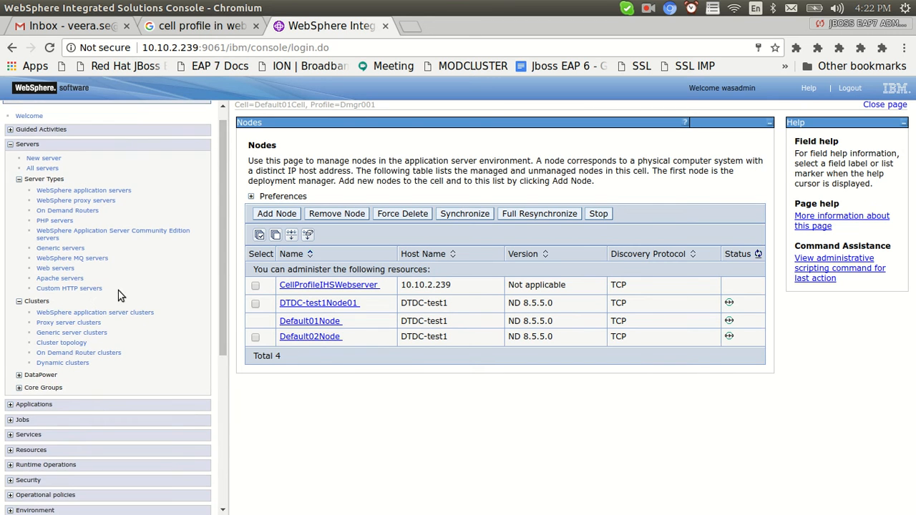
click(54, 268)
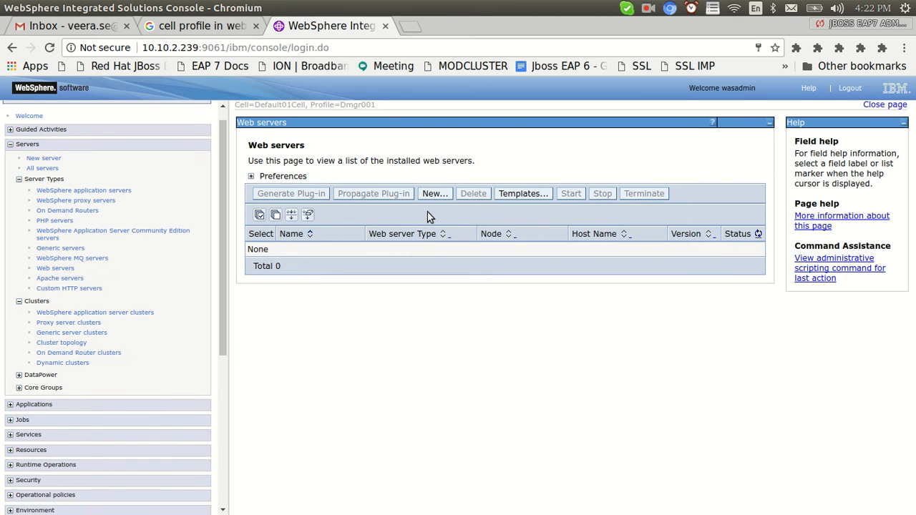
click(429, 195)
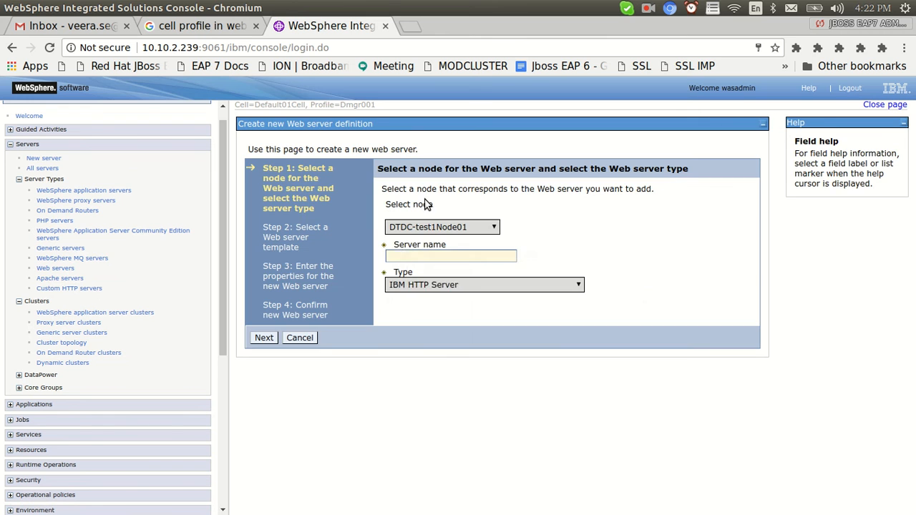
click(456, 230)
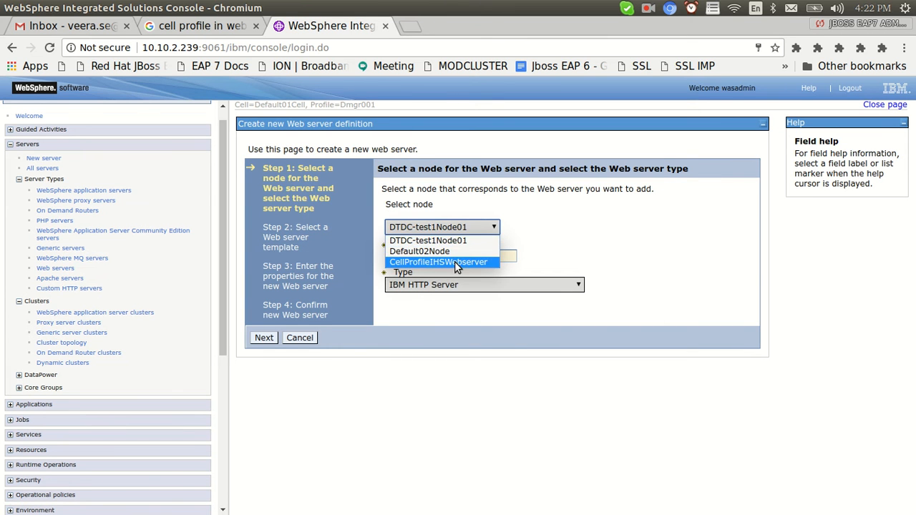
click(454, 261)
click(430, 258)
text(ISH)
key(BackSpace)
key(BackSpace)
key(BackSpace)
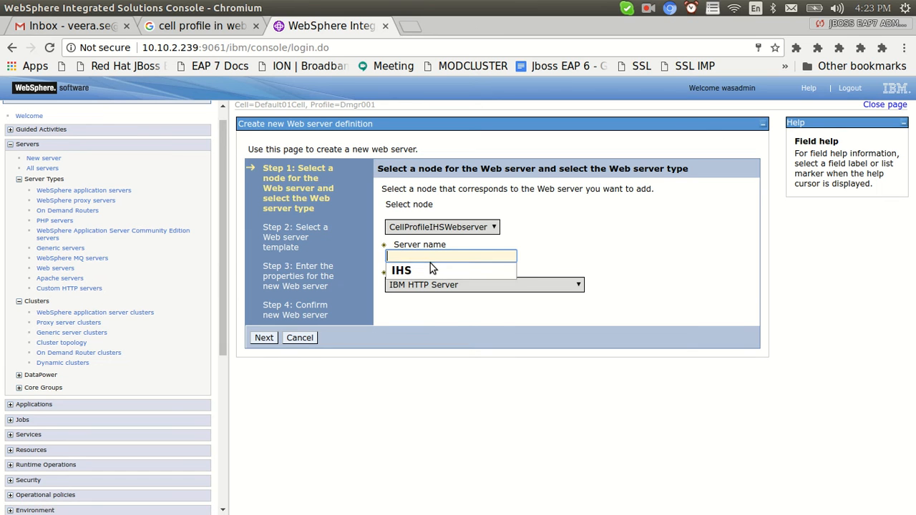
text(I)
click(430, 269)
click(262, 337)
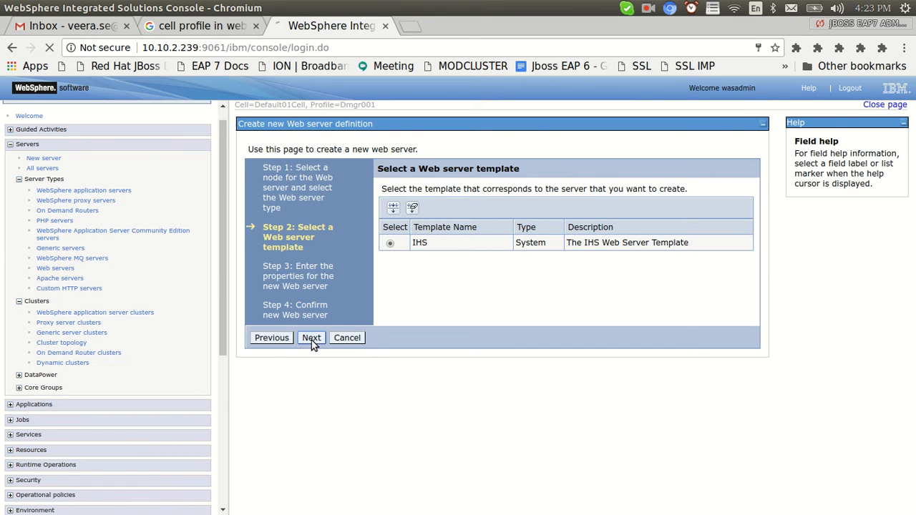
click(311, 339)
Set the plug-in installation location to /opt/IBM/WebSphere/Plugins.
drag(510, 270, 428, 271)
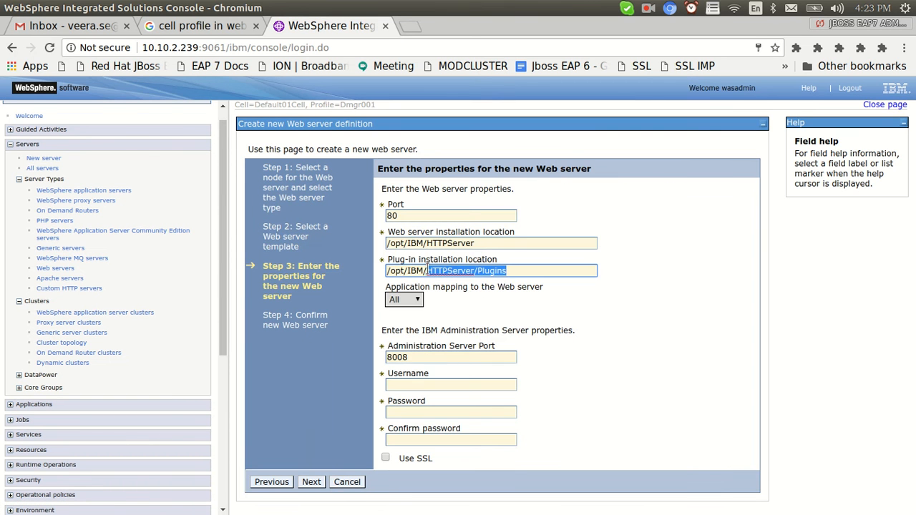
key(BackSpace)
key(Down)
key(Return)
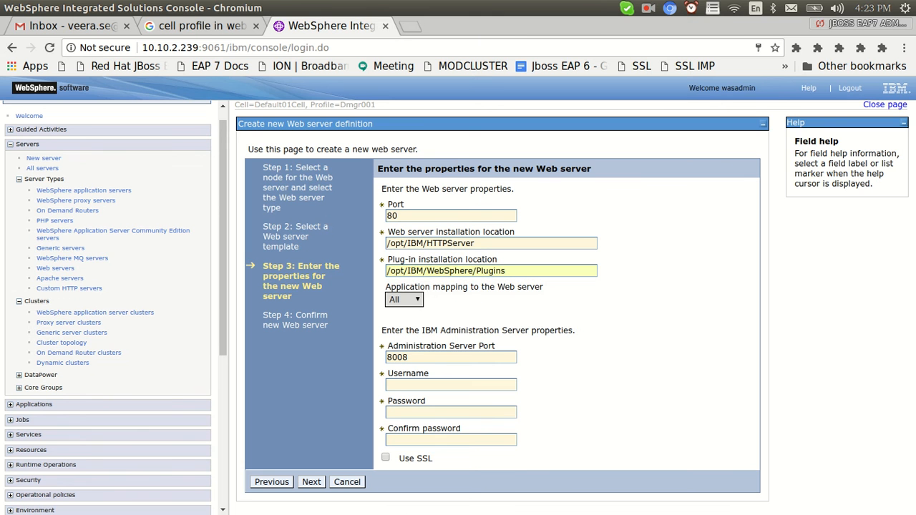
click(312, 481)
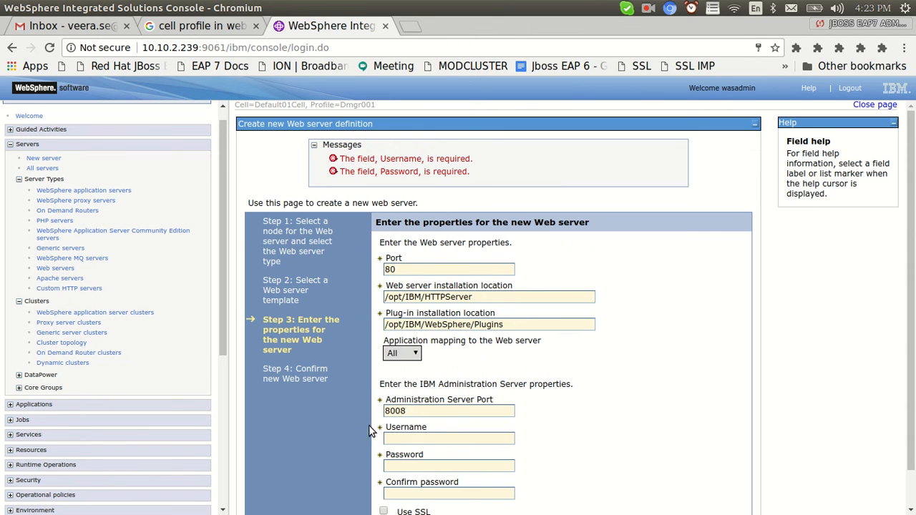
Enter the IHS administration username and password with confirmation.
scroll(471, 393, down, 1)
click(408, 399)
text(was)
click(415, 413)
click(414, 427)
text(••••)
key(ctrl+a)
text(•••)
key(Tab)
text(••)
Finish creating the IHS web server and review changes with node synchronization selected.
click(318, 496)
click(315, 338)
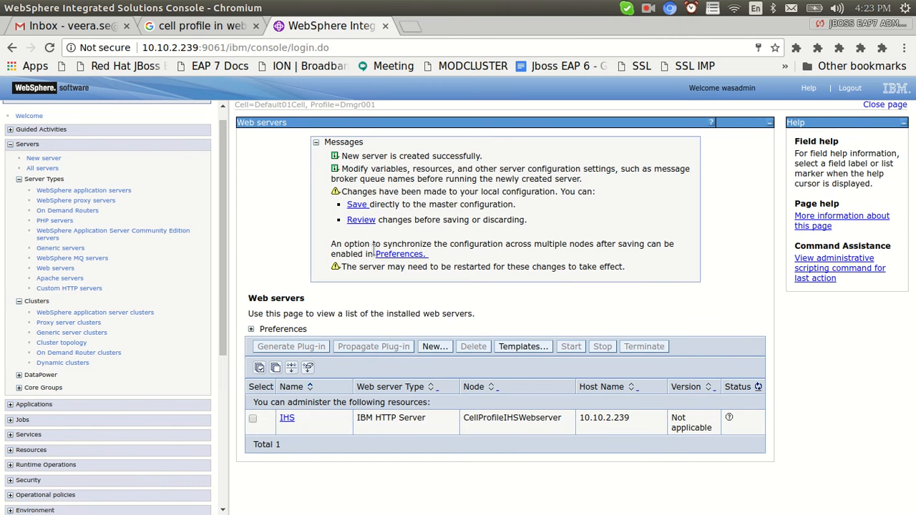
click(361, 221)
click(250, 234)
Save the configuration to the master repository, then list the server log directories in the terminal.
click(260, 256)
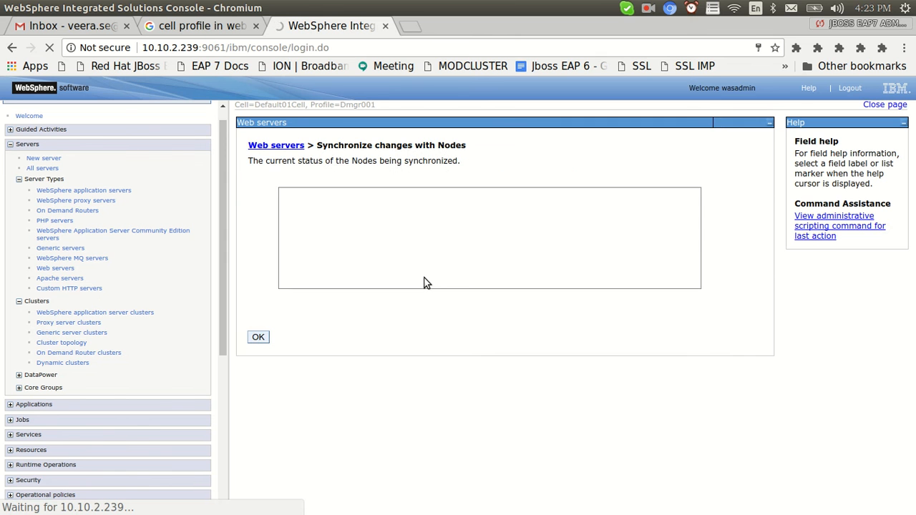
key(alt+Tab)
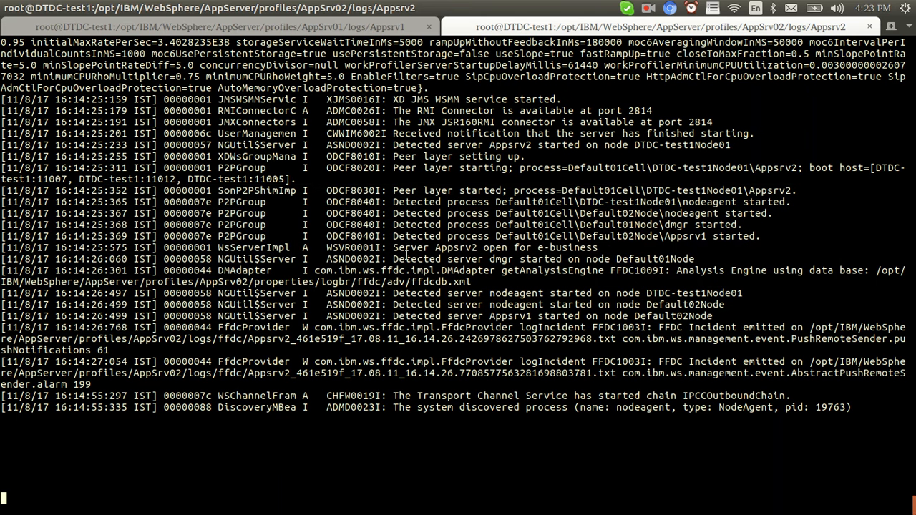
key(ctrl+c)
text(cd ..)
key(Return)
text(ls)
key(Return)
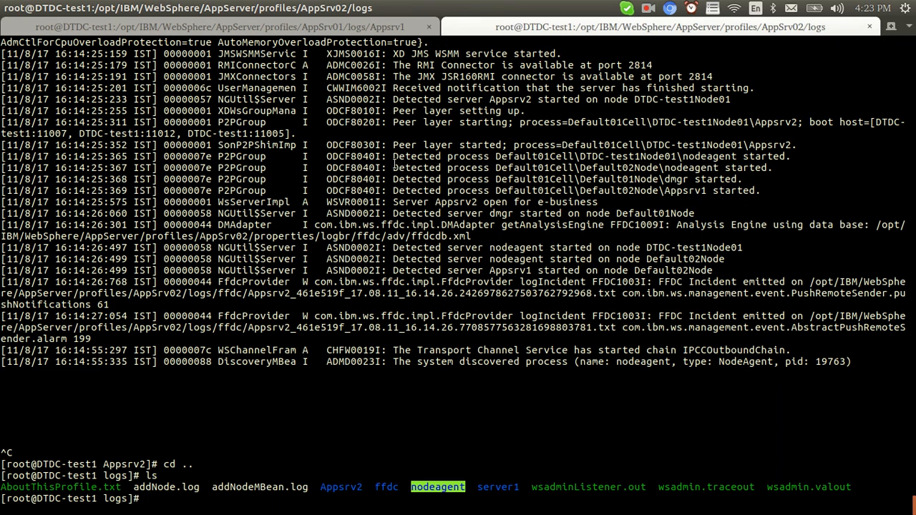
drag(326, 488, 364, 488)
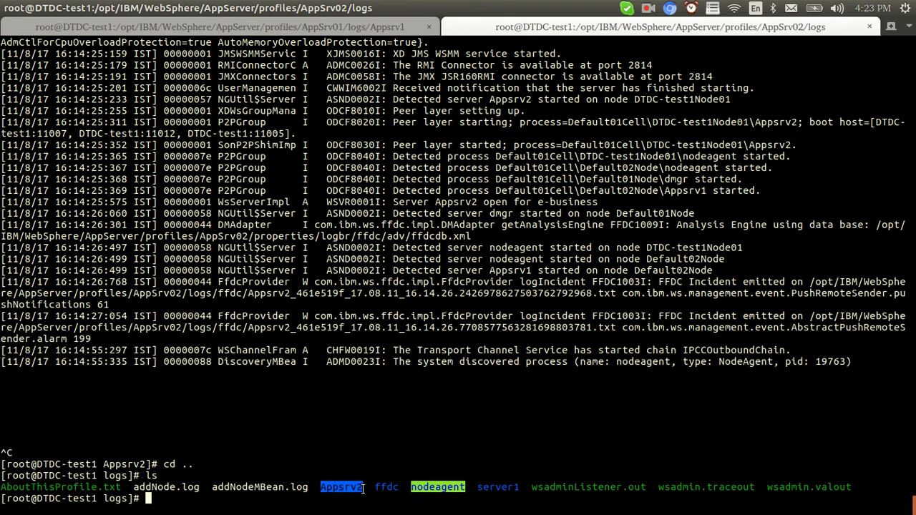
drag(478, 487, 519, 486)
click(525, 486)
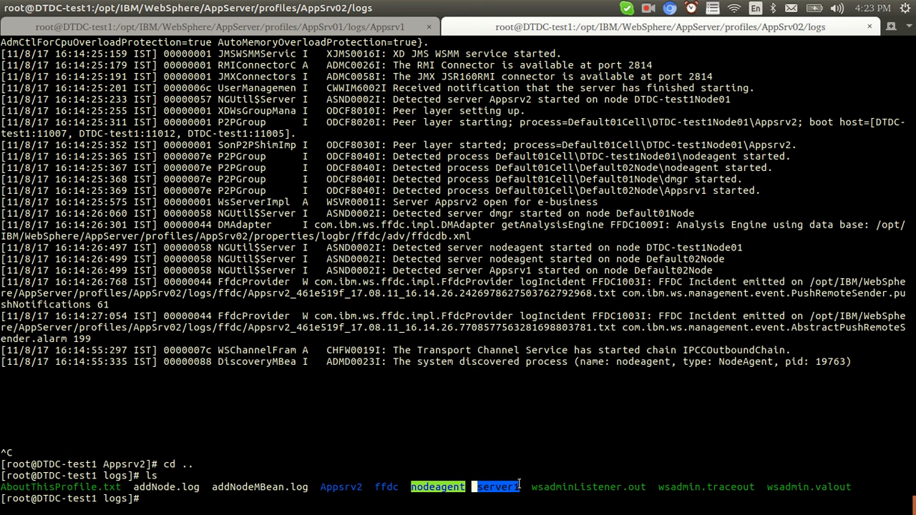
Follow Appsrv2's SystemOut.log with tail -f and acknowledge the completed sync in the console.
text(cd Ap)
key(Tab)
text(lo)
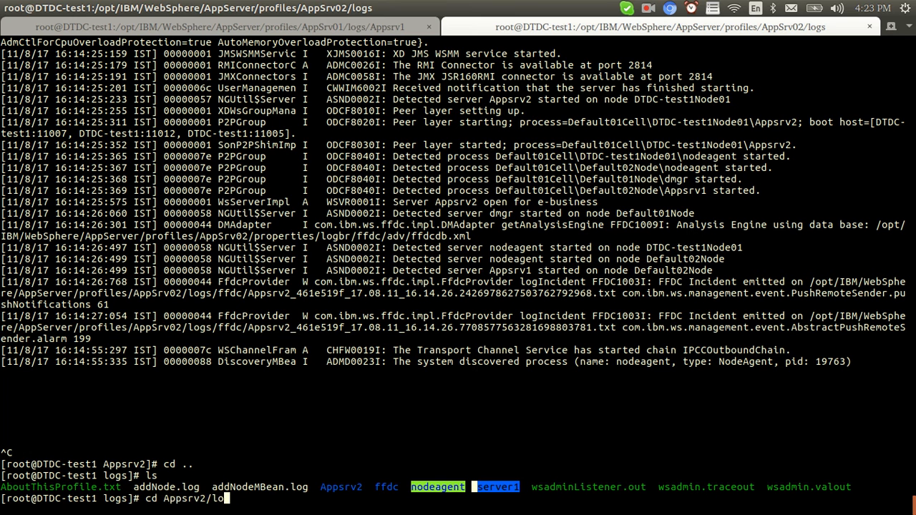
key(BackSpace)
key(BackSpace)
key(Return)
text(tail -f S)
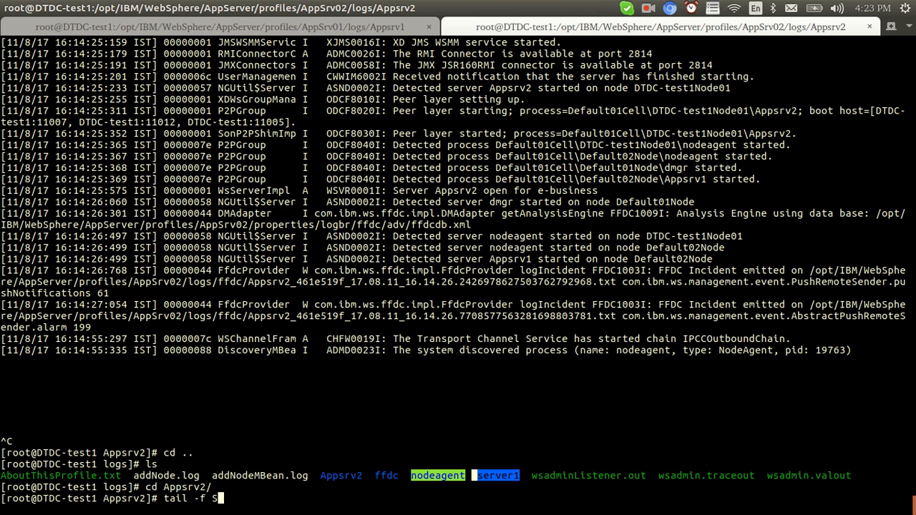
text(ystemOut.log)
key(Return)
key(Return)
key(Return)
key(alt+Tab)
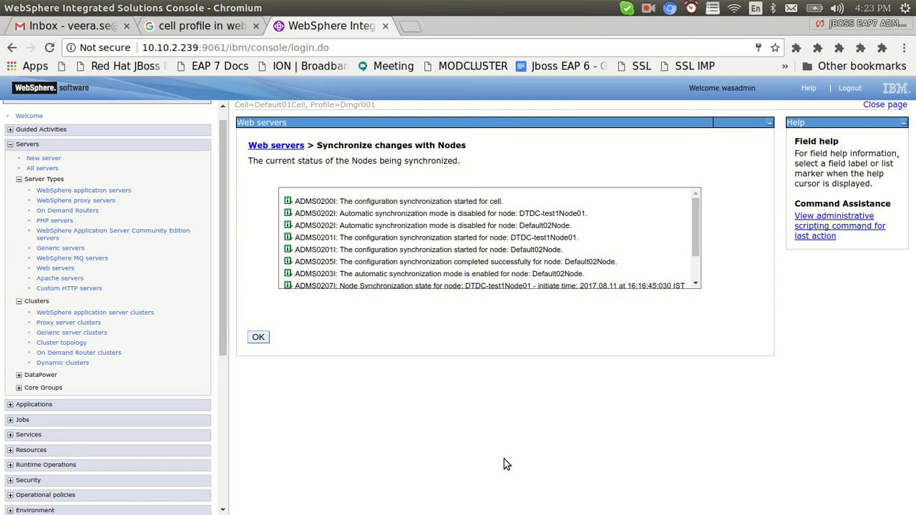
click(268, 339)
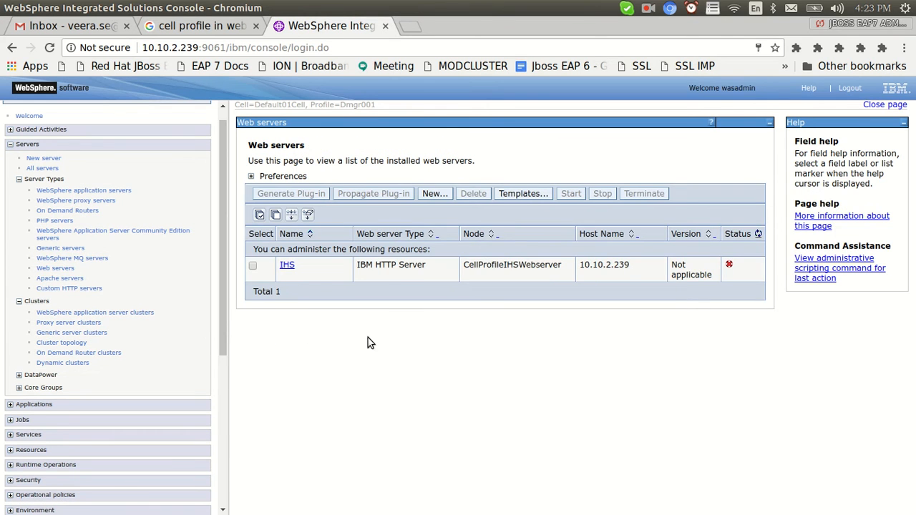
key(alt+Tab)
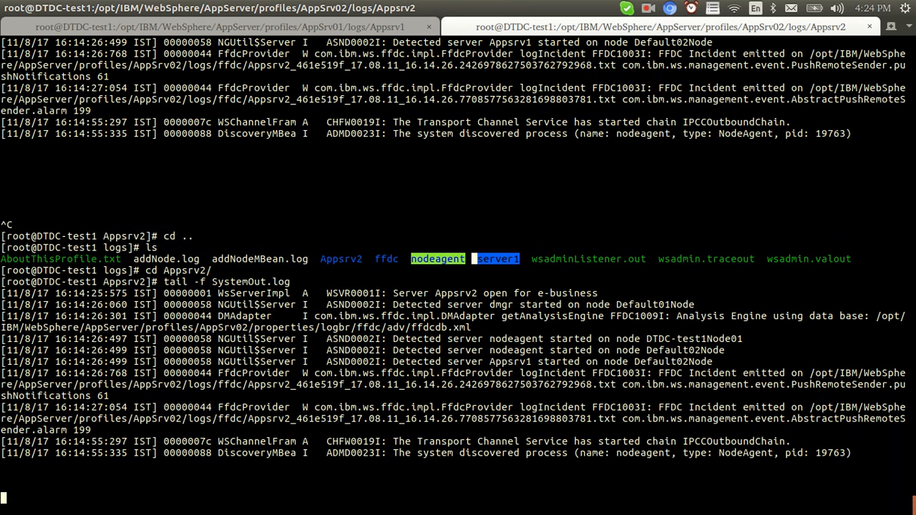
Stop the log tail and change to /opt/IBM/WebSphere/Plugins.
key(ctrl+c)
text(pwd)
key(Return)
text(cd)
key(Return)
text(cd)
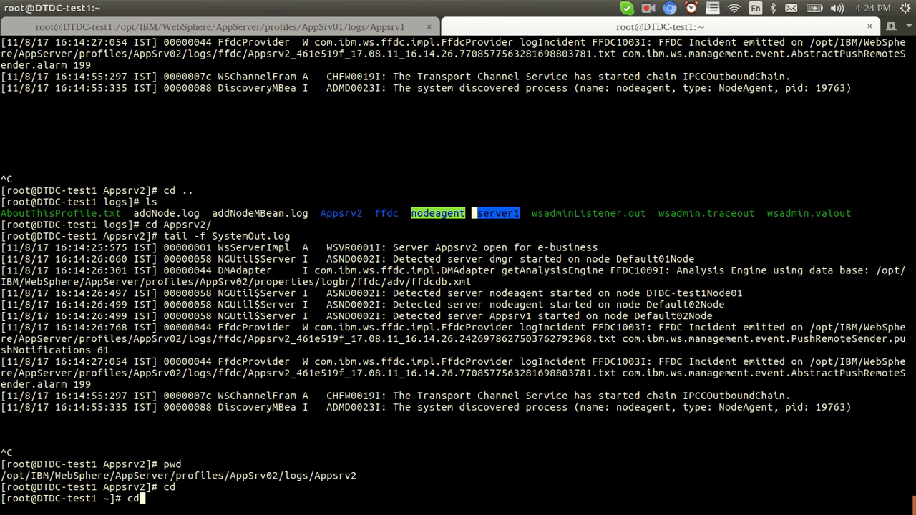
text( /opt/IBM/)
text(H)
key(BackSpace)
text(WebSphere/p)
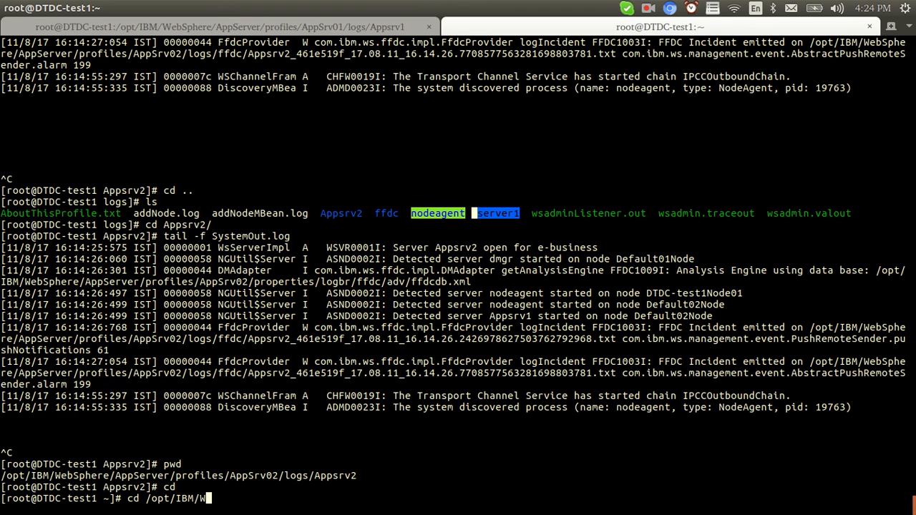
key(Tab)
text(p)
key(BackSpace)
text(Plugins/)
key(Tab)
key(Return)
Enter config/IHS and list it, showing the newly generated plugin-cfg.xml.
text(ls)
key(Return)
text(cd config)
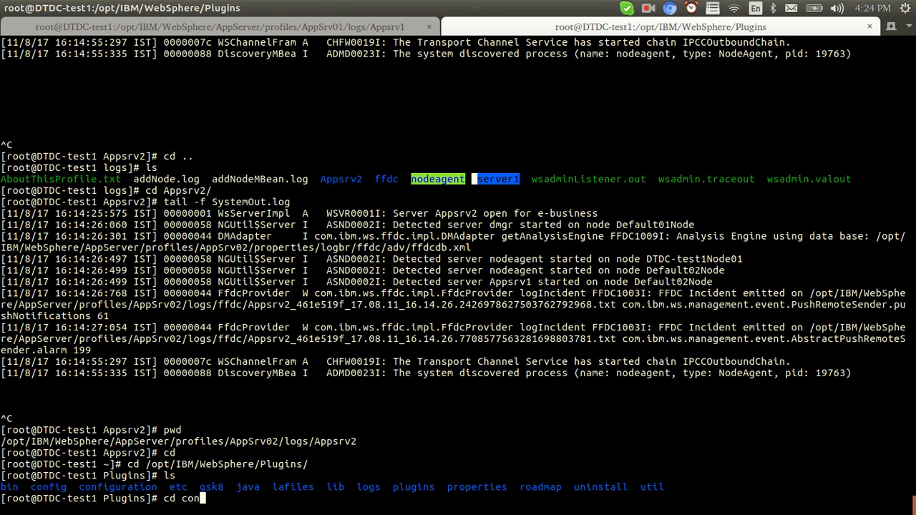
key(Return)
text(ll)
key(Return)
text(ls -lrth)
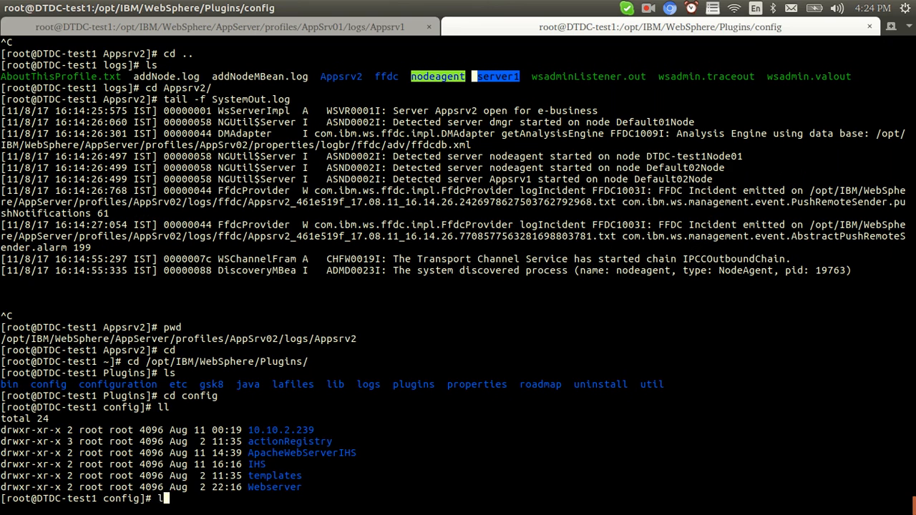
key(Return)
text(cd IHS)
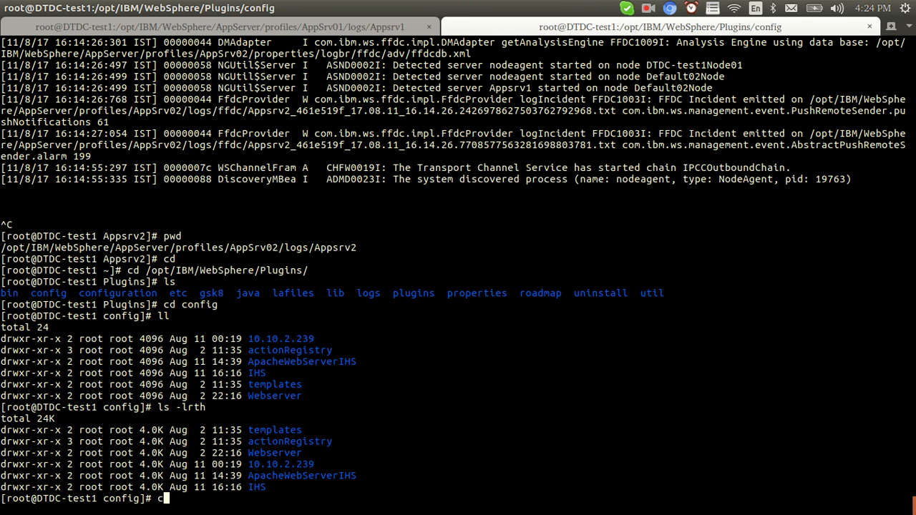
key(Return)
text(pwd)
key(Return)
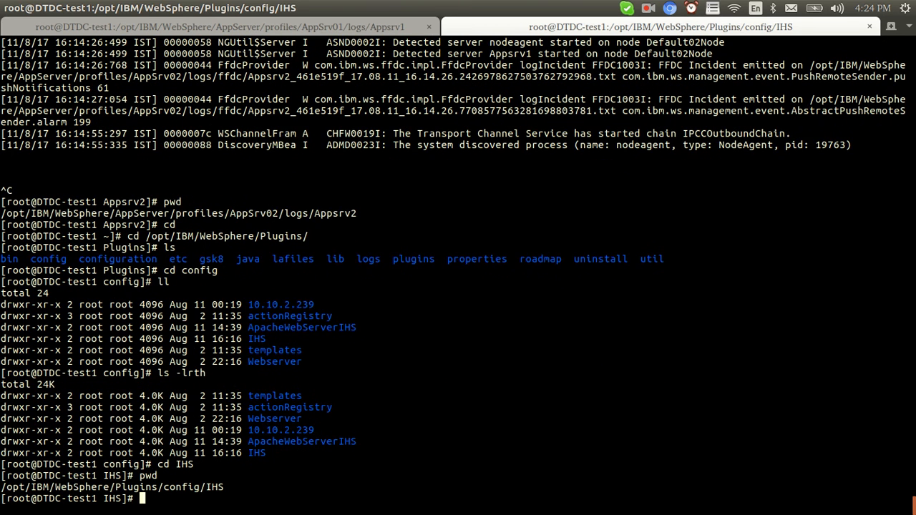
text(ll)
key(Return)
Copy the printed /opt/IBM/WebSphere/Plugins/config/IHS path and type cd /opt/IBM/HTTPServer/conf/.
double_click(98, 453)
right_click(98, 453)
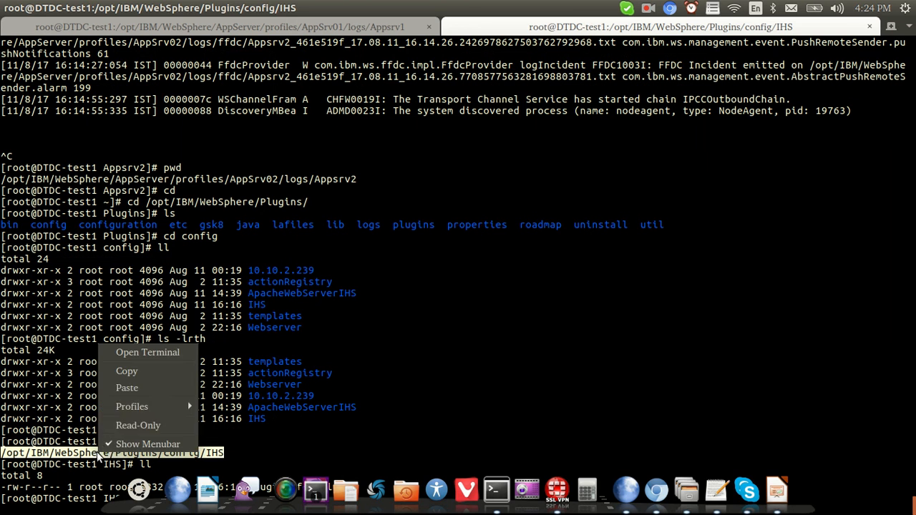
click(135, 389)
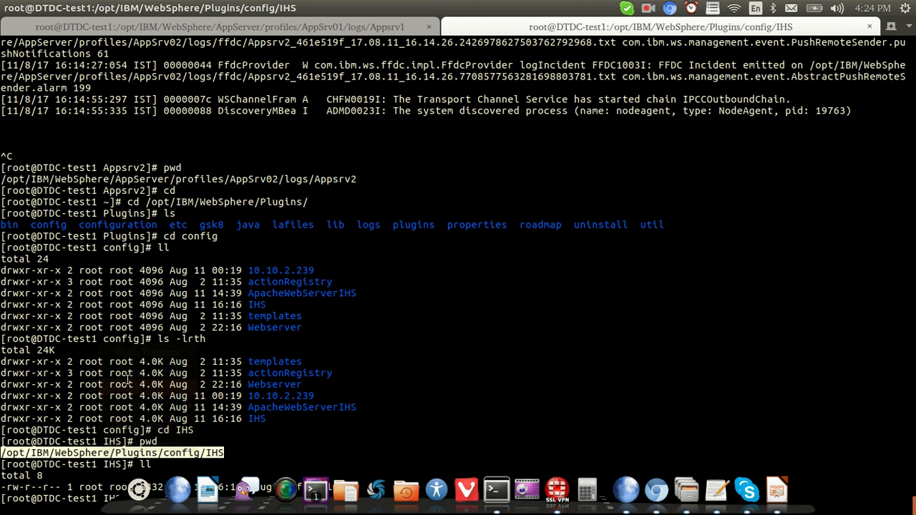
right_click(136, 449)
click(174, 370)
key(ctrl+c)
text(cd /opt/I)
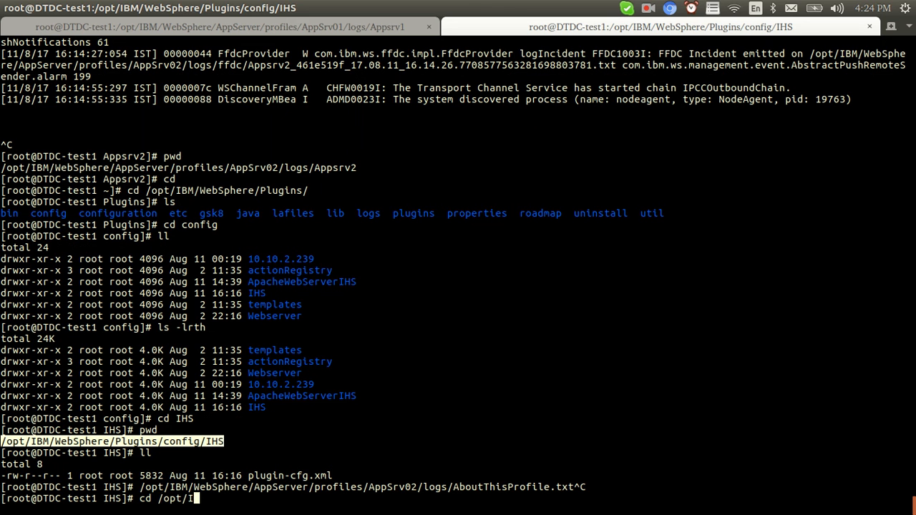
text(BM/HTTPServer/conf/)
Open httpd.conf in vi and locate the WebSphere plug-in lines.
key(Return)
key(ctrl+l)
text(vi ht)
key(Tab)
key(Return)
key(Page_Down)
key(Page_Down)
key(Page_Down)
key(Page_Down)
key(Page_Down)
key(Page_Down)
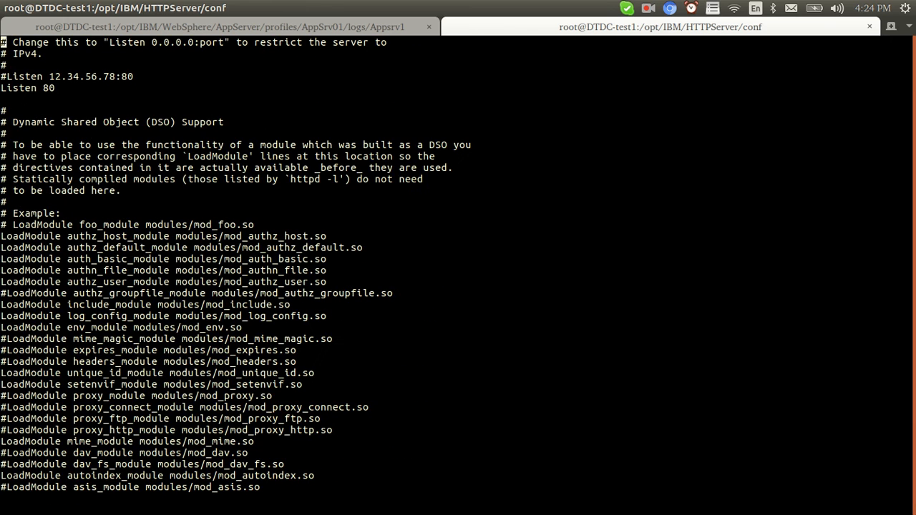
key(Page_Up)
key(Down)
key(Down)
key(Down)
key(Down)
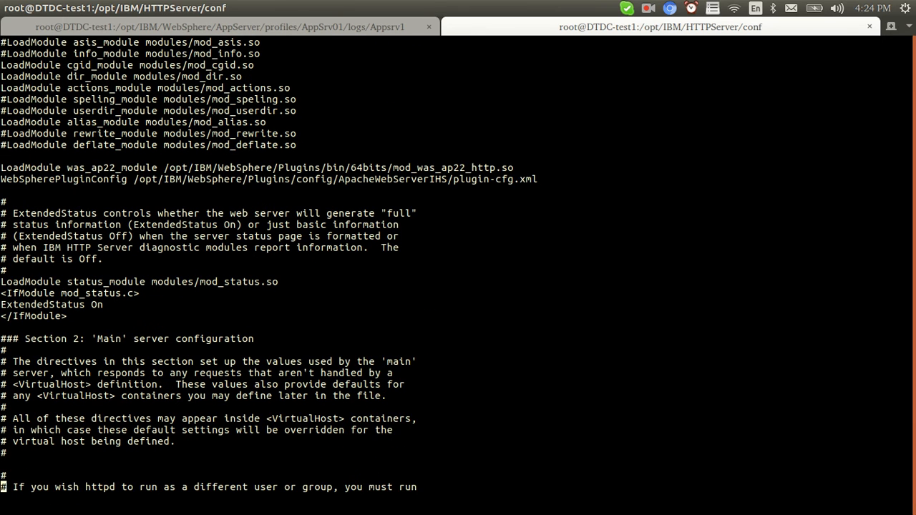
key(Up)
key(Up)
key(Up)
key(Up)
key(Up)
key(Up)
key(Up)
key(Up)
key(Up)
key(Up)
key(Up)
key(Up)
key(Up)
key(Up)
key(Up)
key(Up)
key(Up)
key(Up)
key(Up)
key(Up)
key(Up)
key(Up)
key(Up)
key(Up)
key(Up)
key(Up)
key(Up)
key(Up)
key(Up)
key(Up)
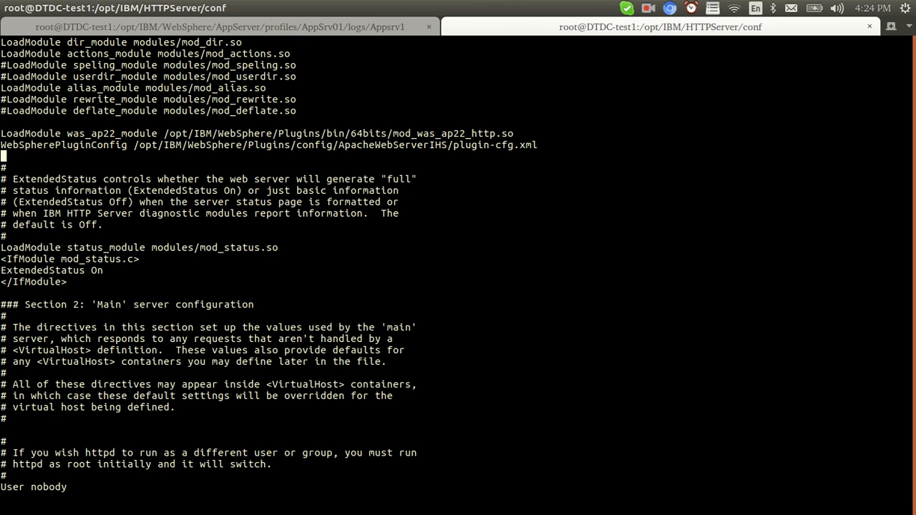
Change WebSpherePluginConfig to /opt/IBM/WebSphere/Plugins/config/IHS/plugin-cfg.xml and exit the editor.
key(End)
key(Left)
key(Left)
key(Left)
key(Left)
key(Left)
key(Left)
key(Left)
key(Left)
key(Left)
key(Left)
key(Left)
key(Left)
key(Left)
key(Left)
key(Left)
key(Left)
key(Left)
key(Left)
key(Left)
key(x)
key(X)
key(X)
key(X)
key(X)
key(X)
key(X)
key(X)
key(X)
key(X)
key(X)
key(X)
key(X)
key(X)
key(x)
text(q!)
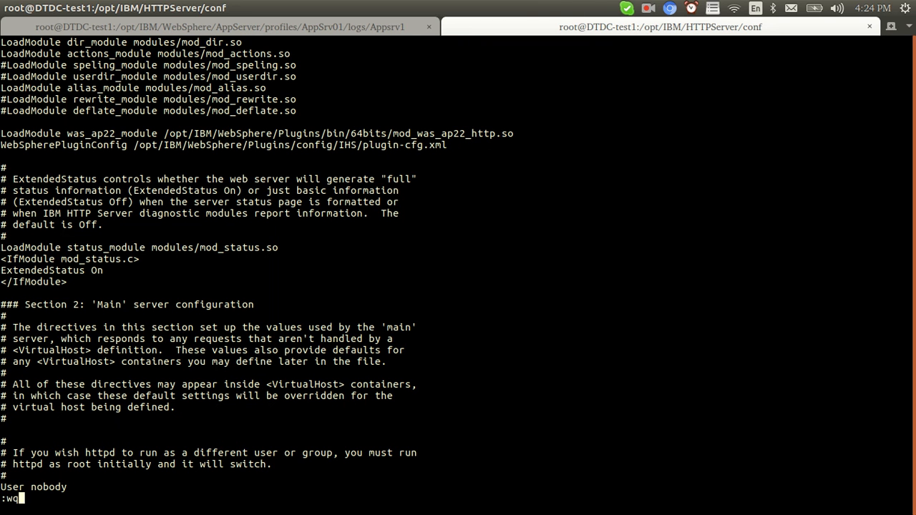
key(Return)
Restart IBM HTTP Server from its bin folder with ./apachectl stop and ./apachectl start.
text(cd ../bin/)
key(Return)
text(./apachectl stop)
key(Return)
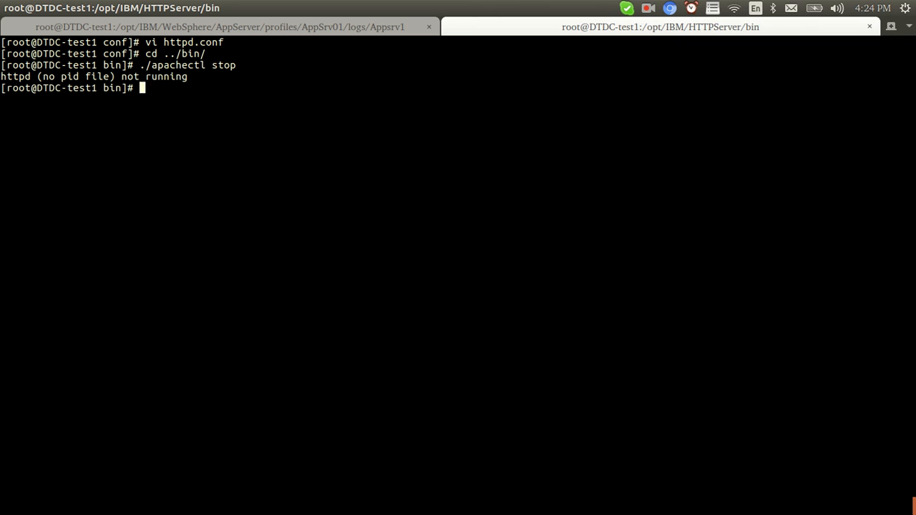
key(Up)
key(BackSpace)
key(BackSpace)
text(art)
key(Return)
key(alt+Tab)
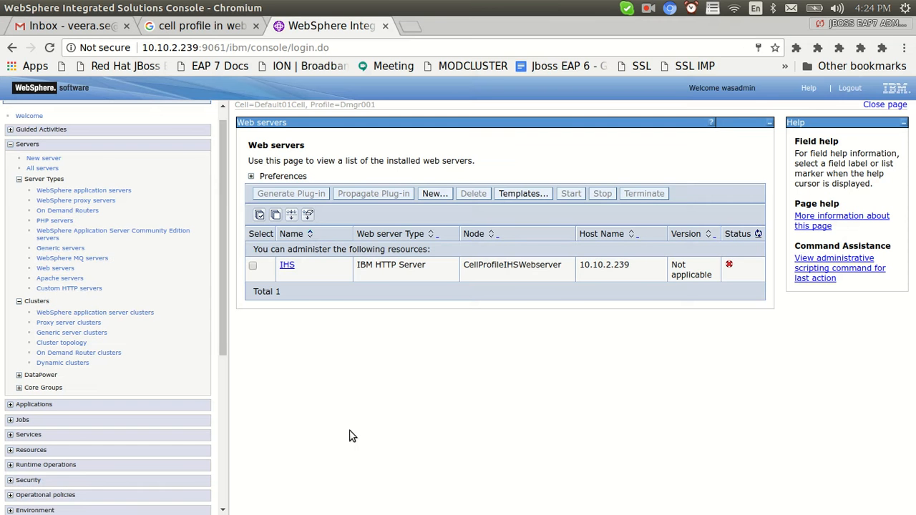
Refresh the Web servers list to confirm IHS is started.
click(758, 235)
drag(223, 271, 222, 230)
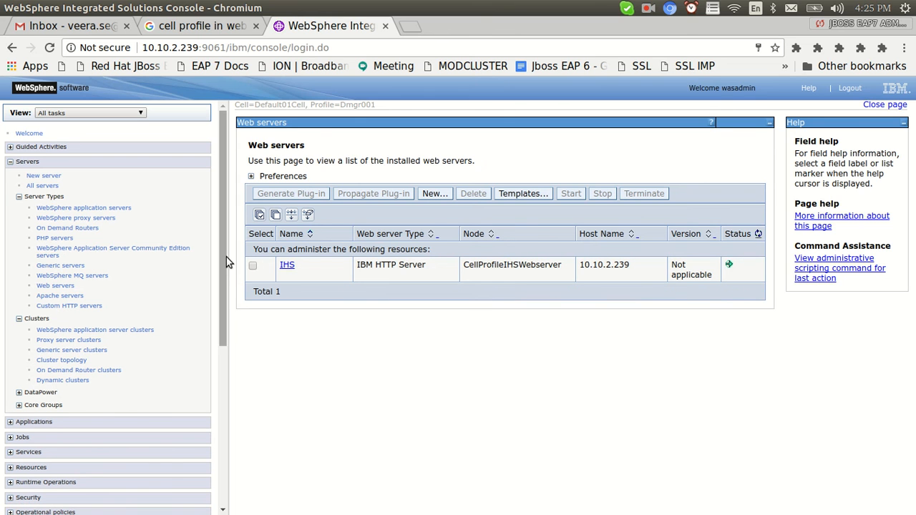
drag(224, 261, 222, 394)
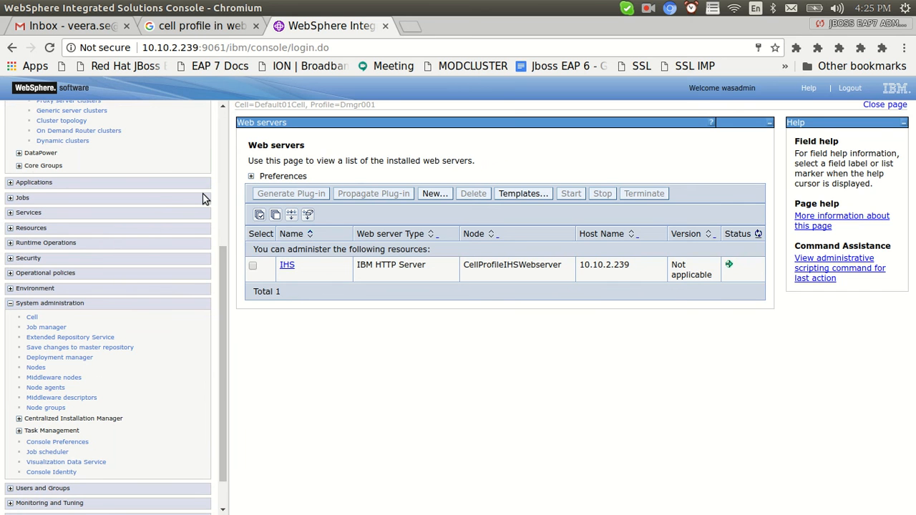
drag(220, 296, 226, 218)
Check CellProfileCluster's members Appsrv1 and Appsrv2, then open the application servers list.
click(79, 228)
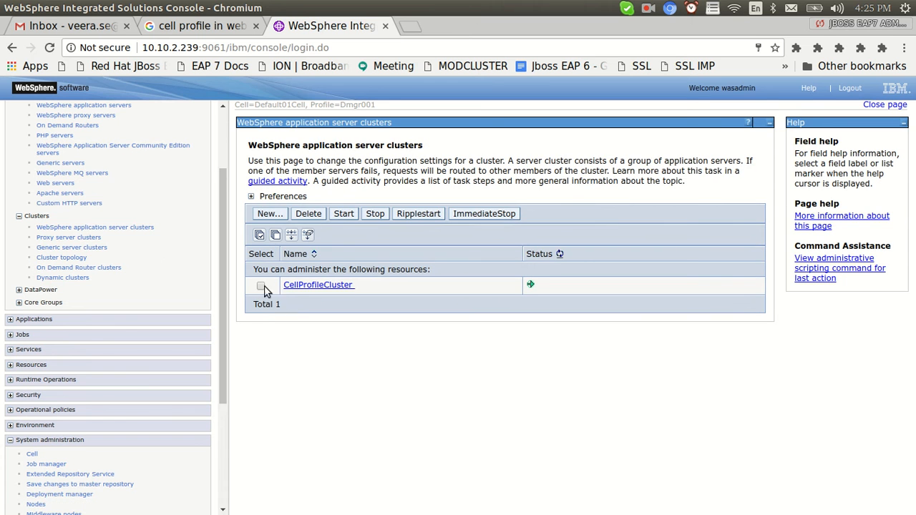
click(315, 286)
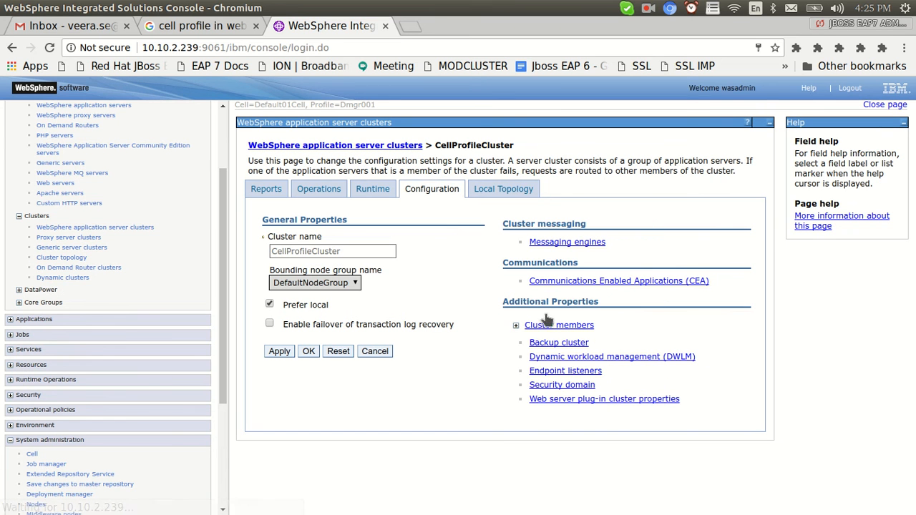
click(515, 325)
drag(577, 364, 536, 372)
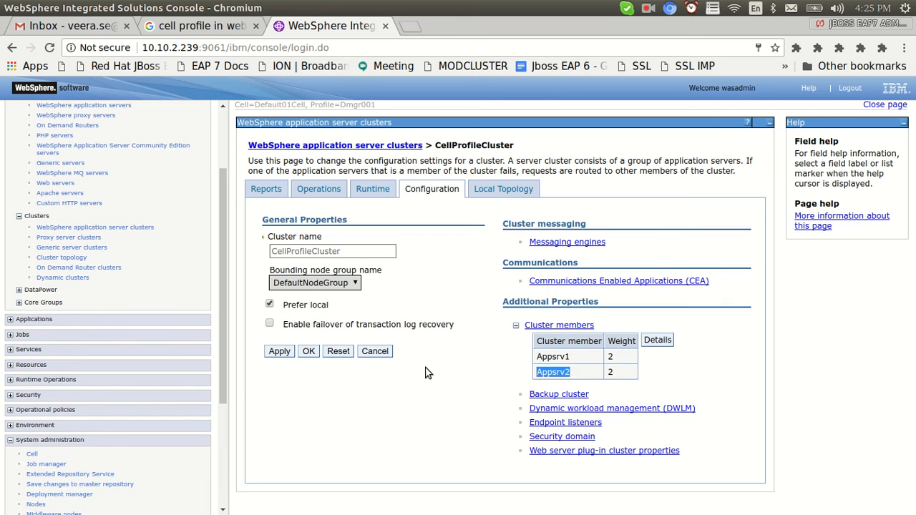
scroll(207, 222, up, 3)
click(80, 208)
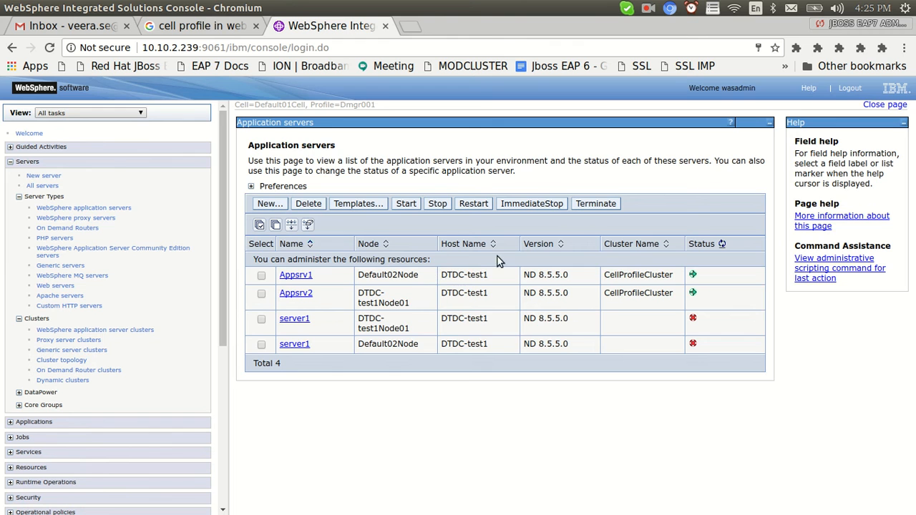
key(alt+Tab)
In the HTTPServer bin tab, change to /opt/IBM/WebSphere/AppServer/profiles/AppSrv02/logs.
click(354, 28)
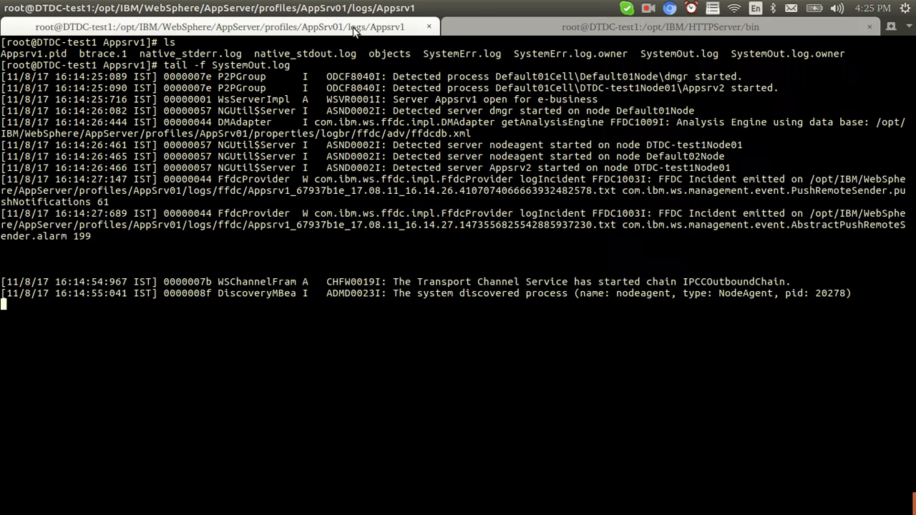
click(573, 26)
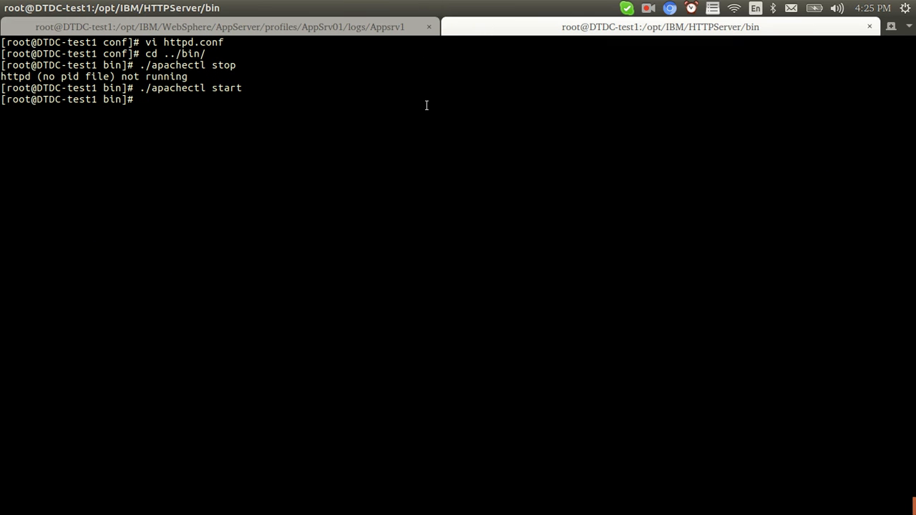
text(cd)
key(Return)
text(cd /opt/)
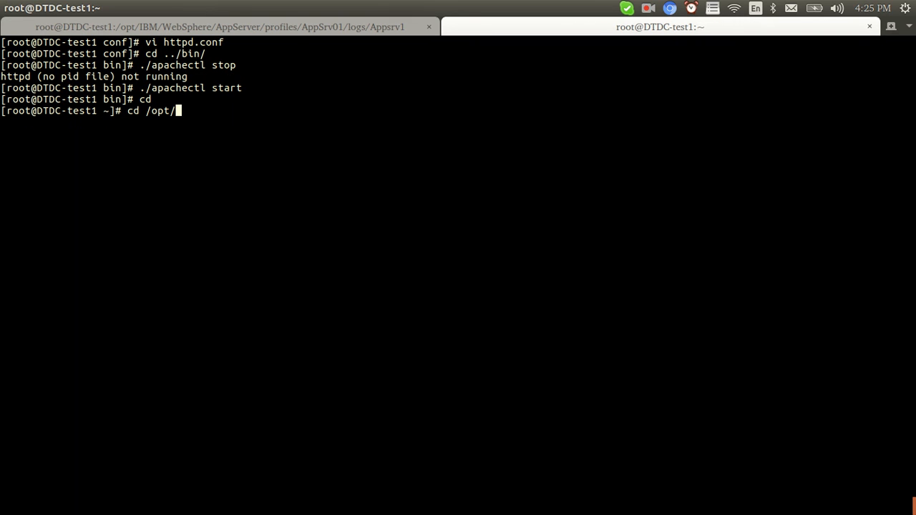
text(IBM/WebSphere/AppServer/)
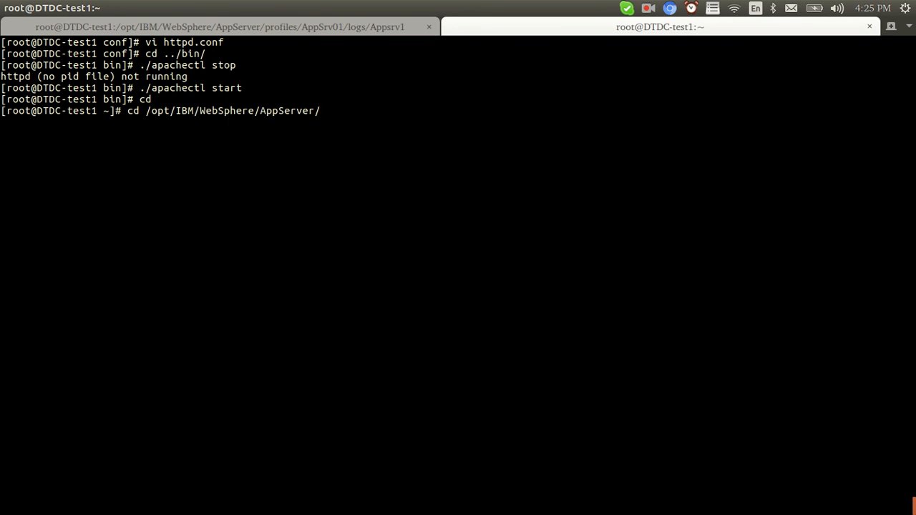
text(/pro)
key(BackSpace)
key(BackSpace)
key(BackSpace)
key(BackSpace)
text(profiles/AppSrv02/logs/)
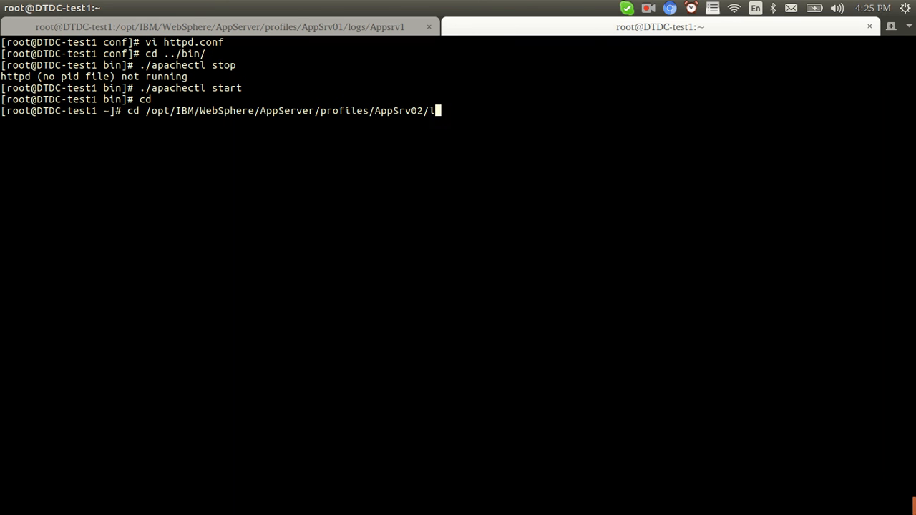
key(Return)
Enter the Appsrv2 folder and follow SystemOut.log live with tail -f.
text(ls)
key(Return)
text(cd A)
text(p)
key(Tab)
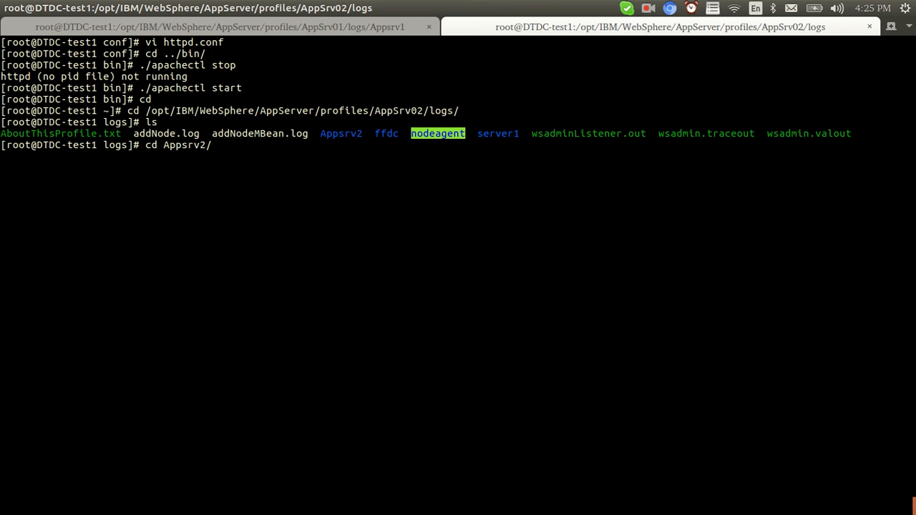
key(Return)
text(tail -f SystemOut.log)
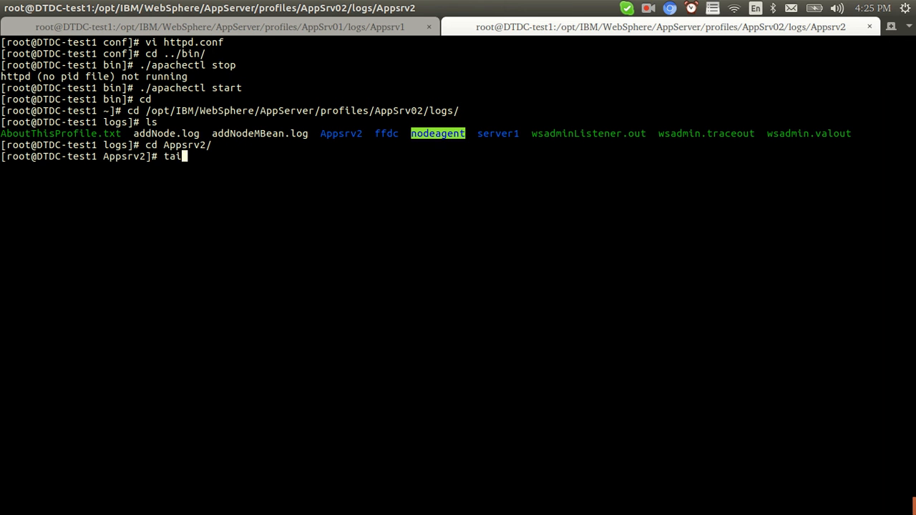
key(Return)
key(Return)
key(Return)
key(Return)
key(Return)
key(Return)
key(Return)
key(Return)
key(Return)
key(Return)
key(Return)
key(Return)
key(Return)
key(Return)
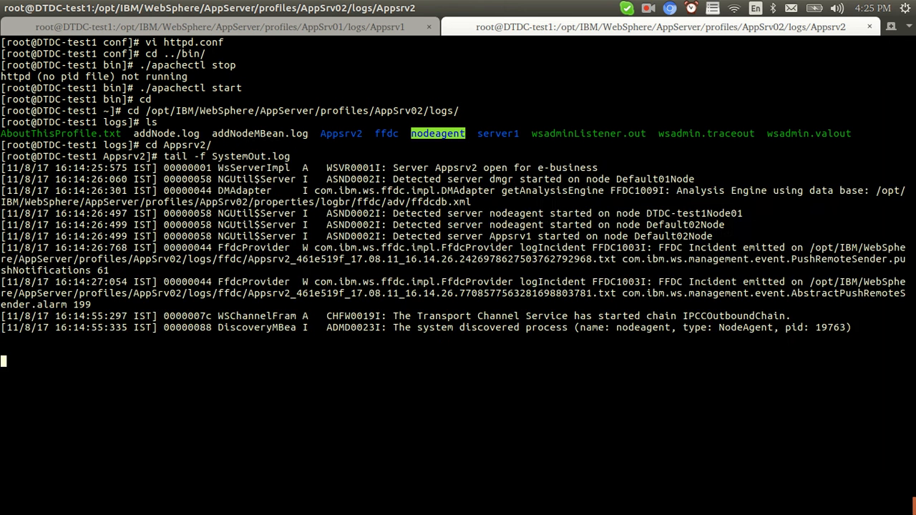
Start a new application install from the All applications list.
key(alt+Tab)
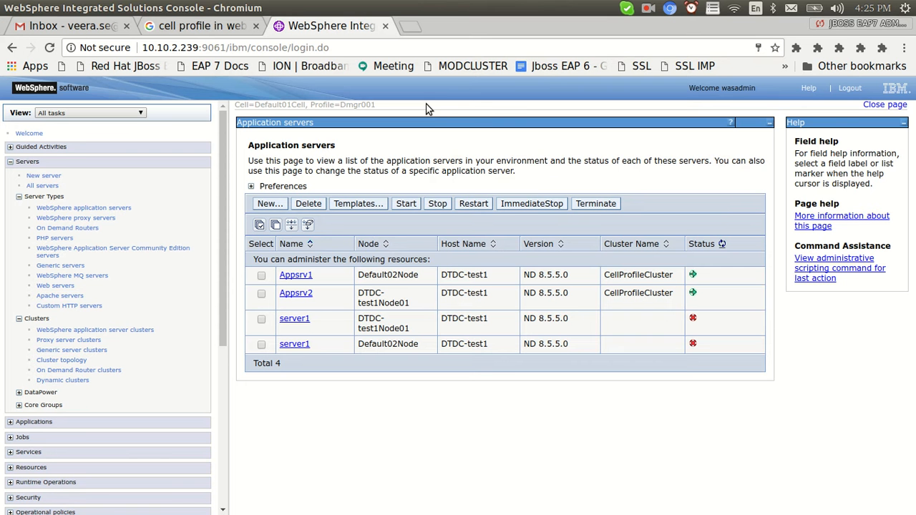
scroll(222, 286, down, 5)
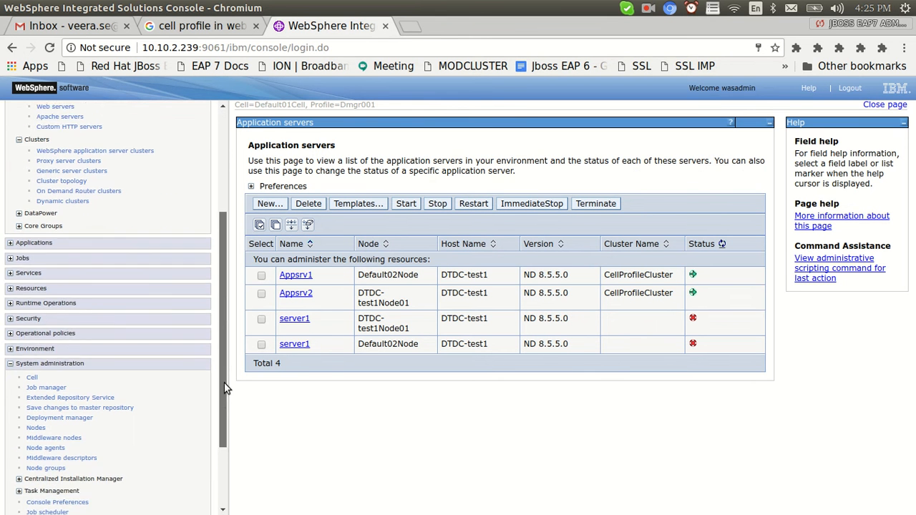
click(10, 226)
click(40, 241)
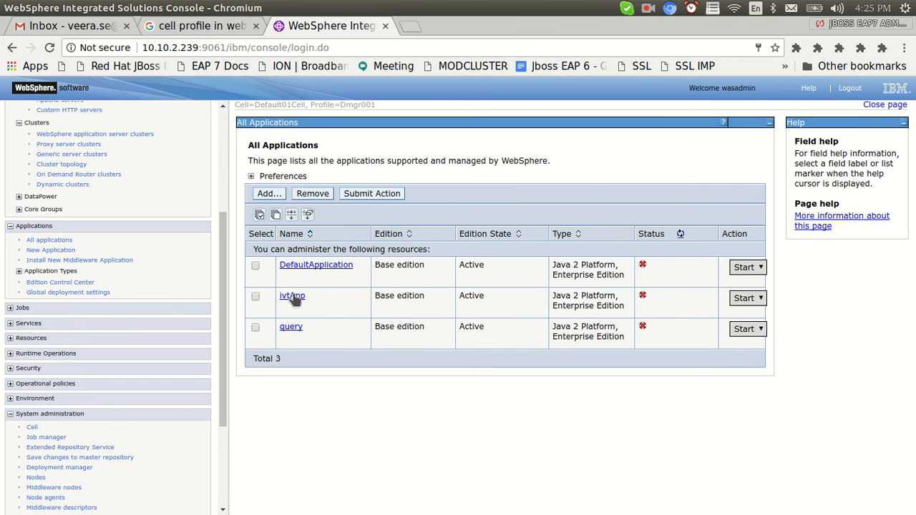
click(273, 194)
click(265, 204)
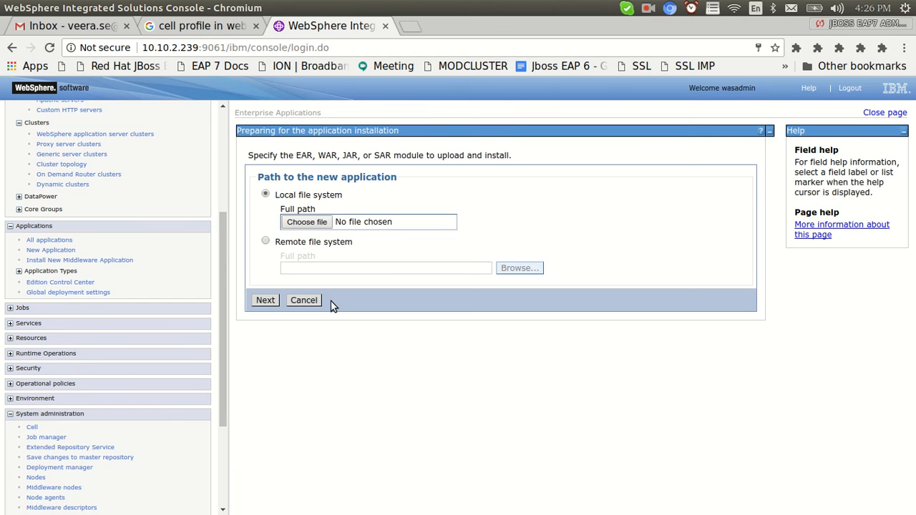
Upload jboss-helloworld-mdb.war from the Documents folder as the application archive.
click(308, 222)
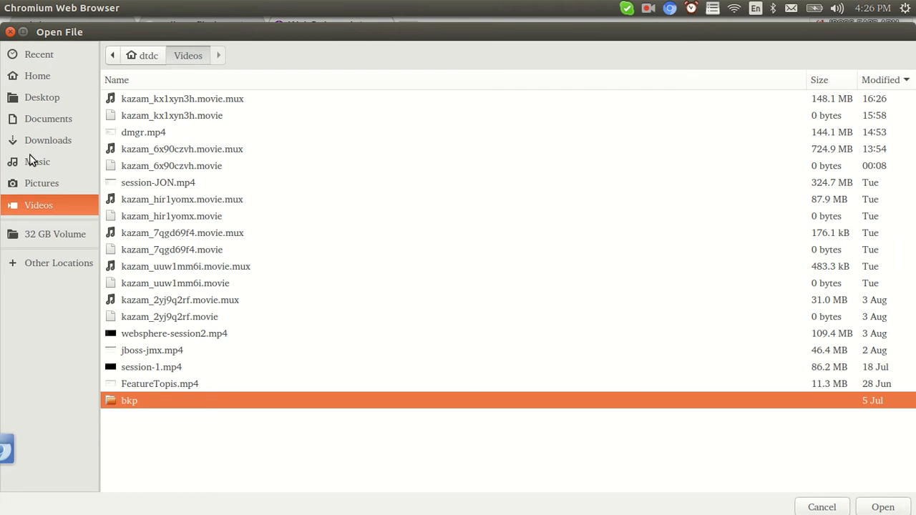
click(31, 160)
click(34, 144)
click(42, 116)
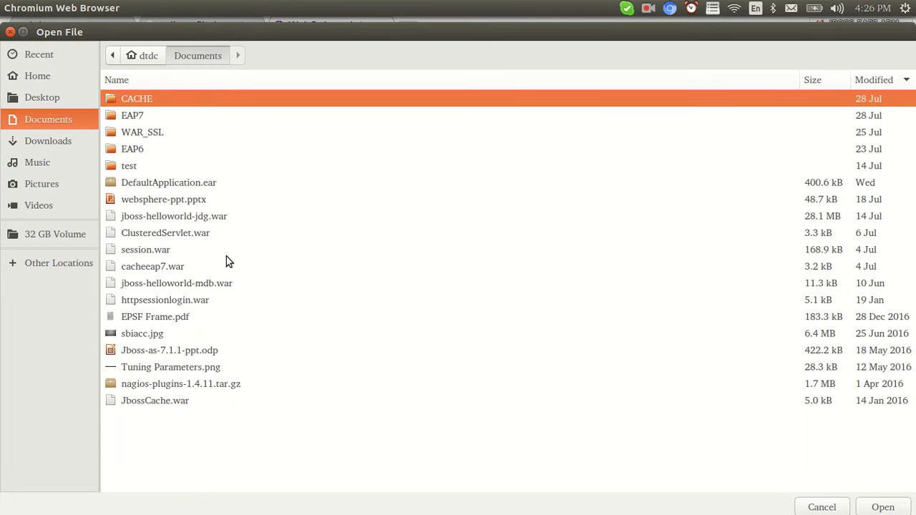
double_click(154, 284)
click(266, 300)
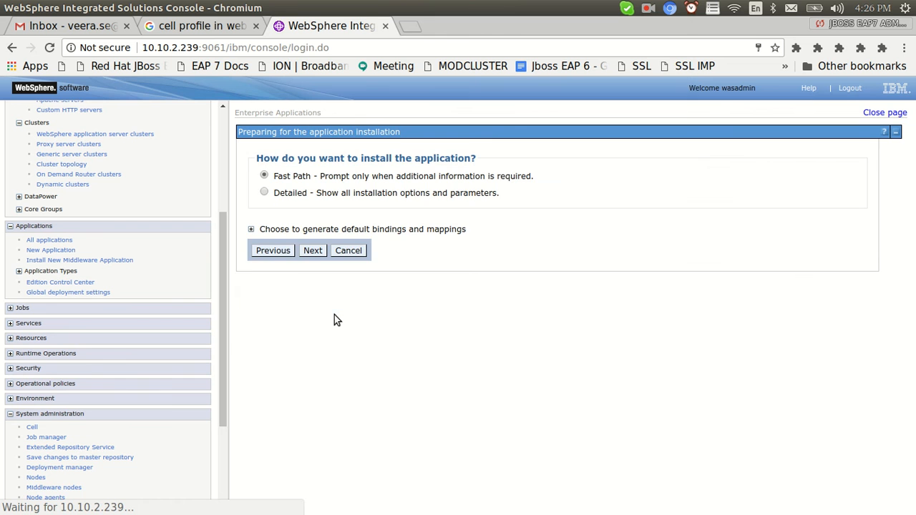
Keep Fast Path and map jboss-helloworld-mdb.war to CellProfileCluster and the IHS web server.
click(311, 252)
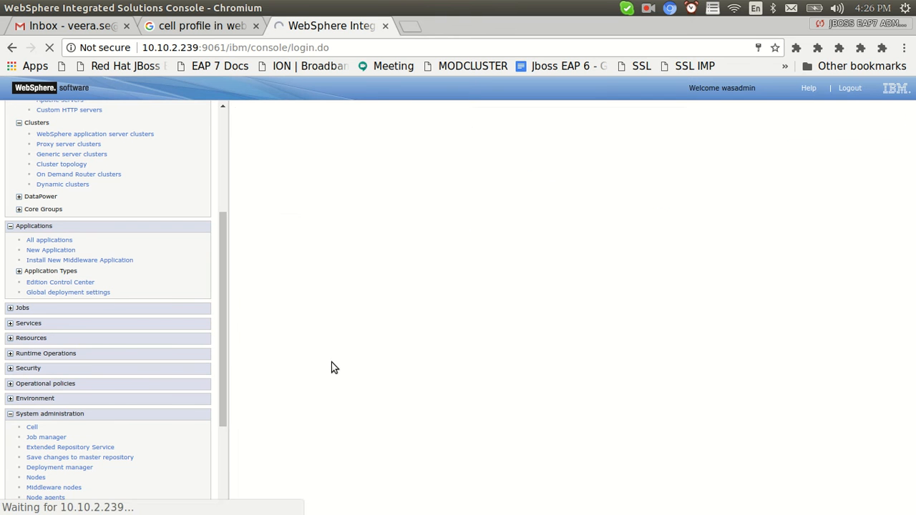
scroll(624, 321, down, 4)
drag(913, 372, 913, 214)
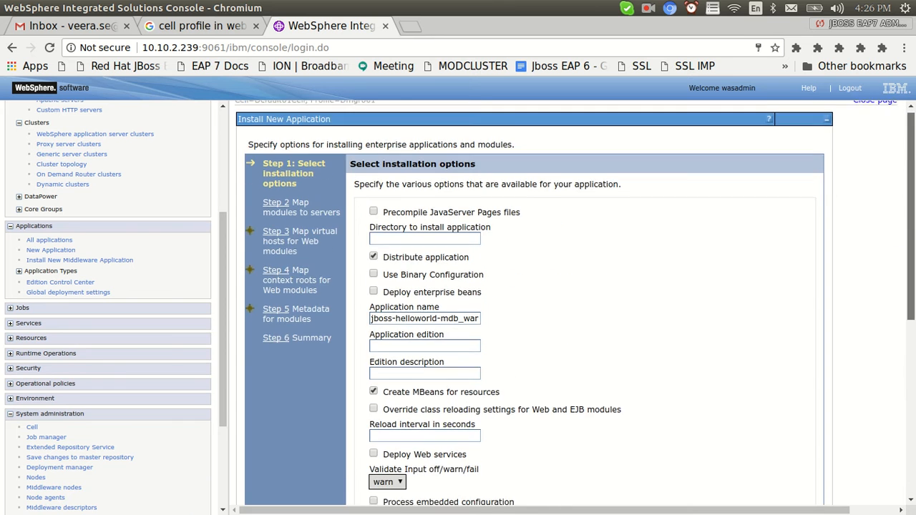
scroll(805, 414, down, 10)
click(263, 485)
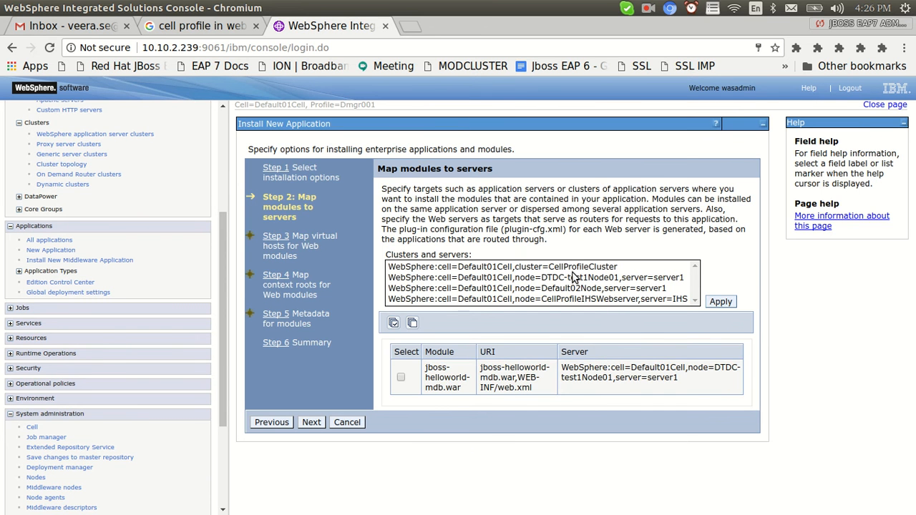
click(640, 280)
key(shift+Down)
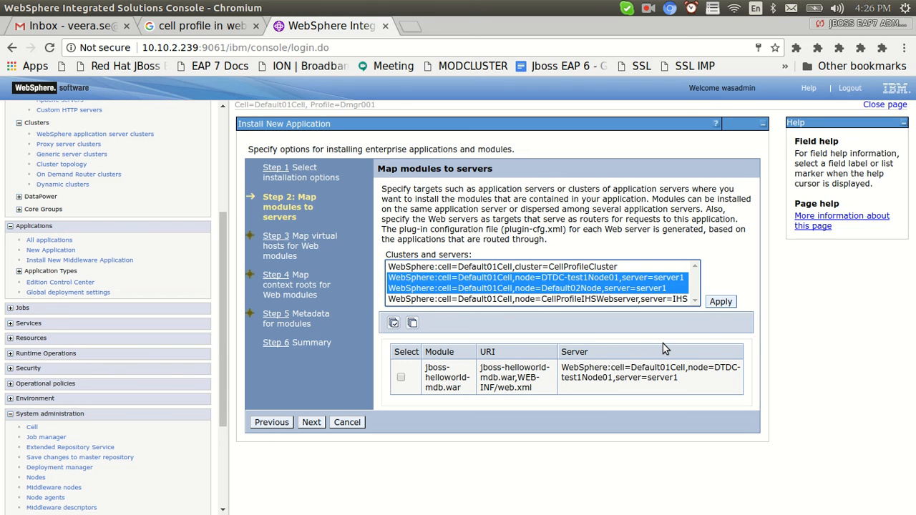
click(591, 267)
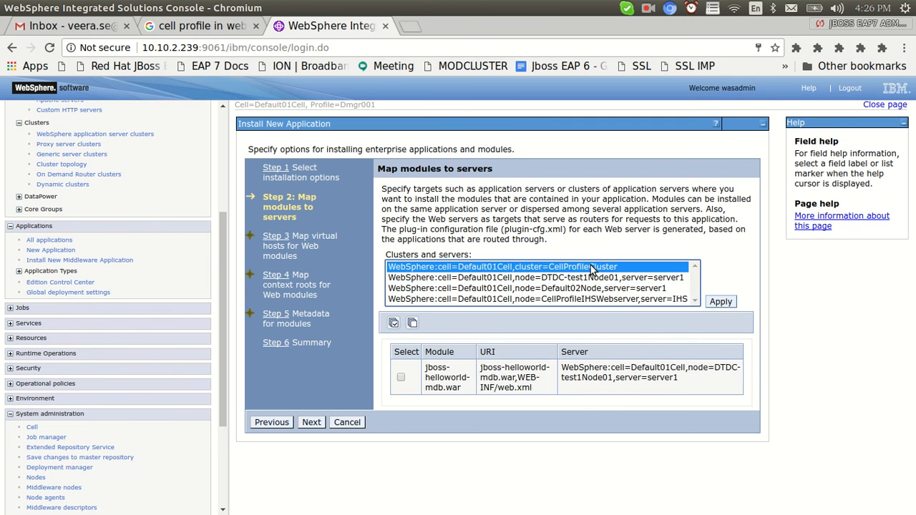
ctrl+click(642, 300)
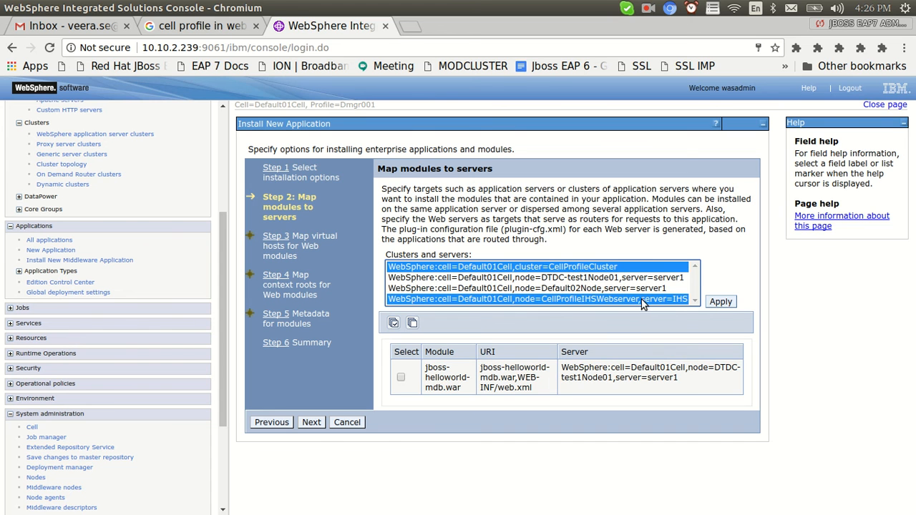
click(401, 378)
click(719, 302)
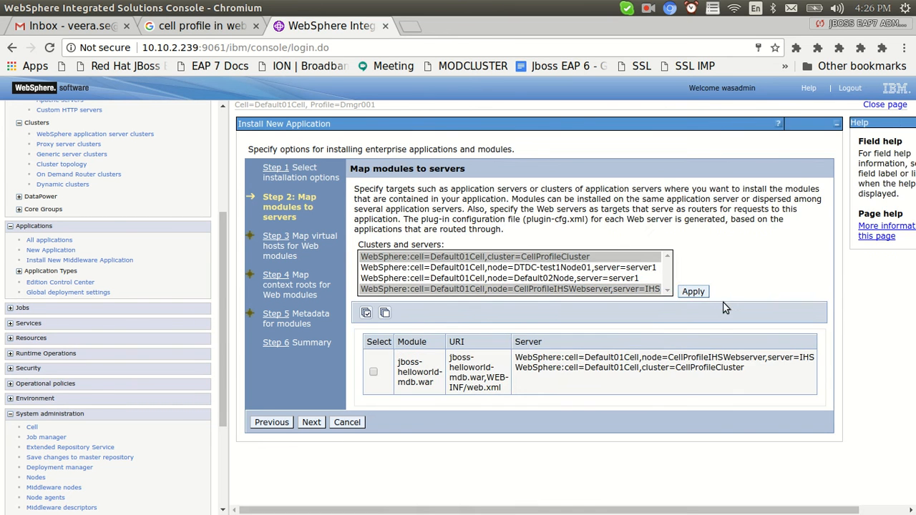
Step ahead to virtual host mapping, then go back to the installation options step.
click(312, 422)
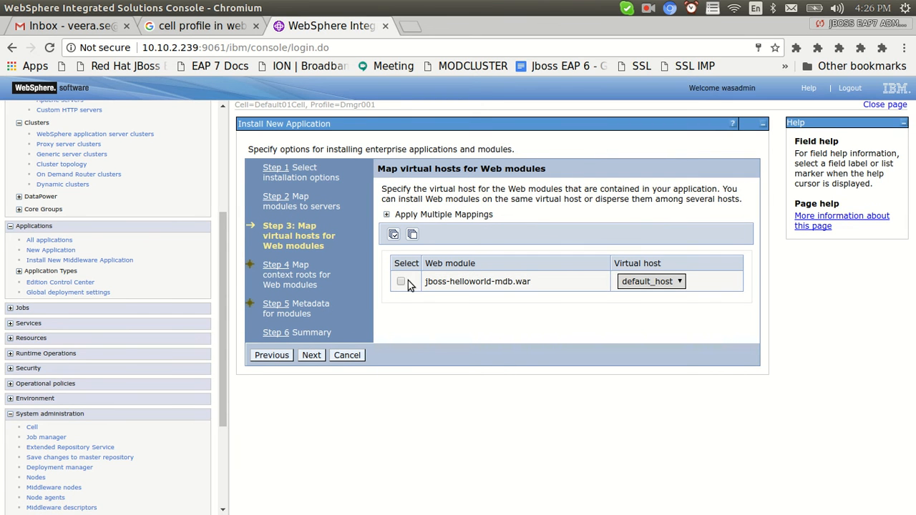
click(402, 282)
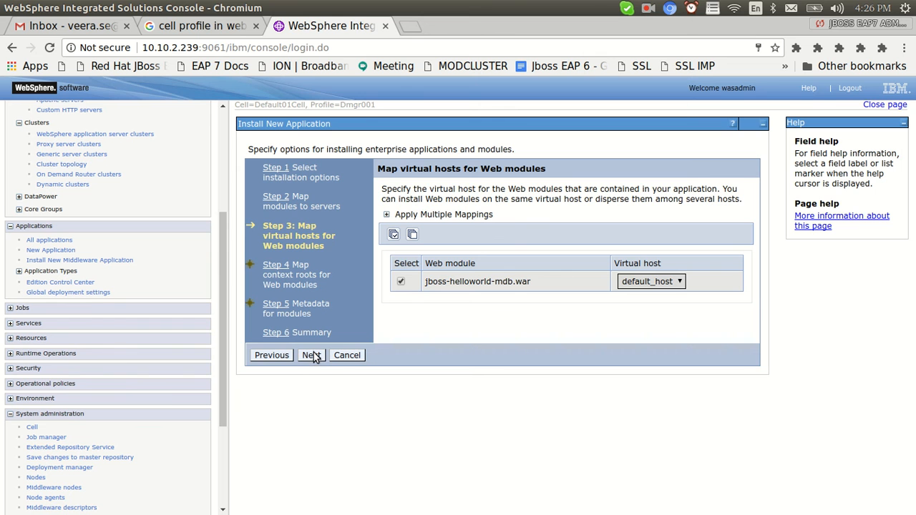
click(279, 355)
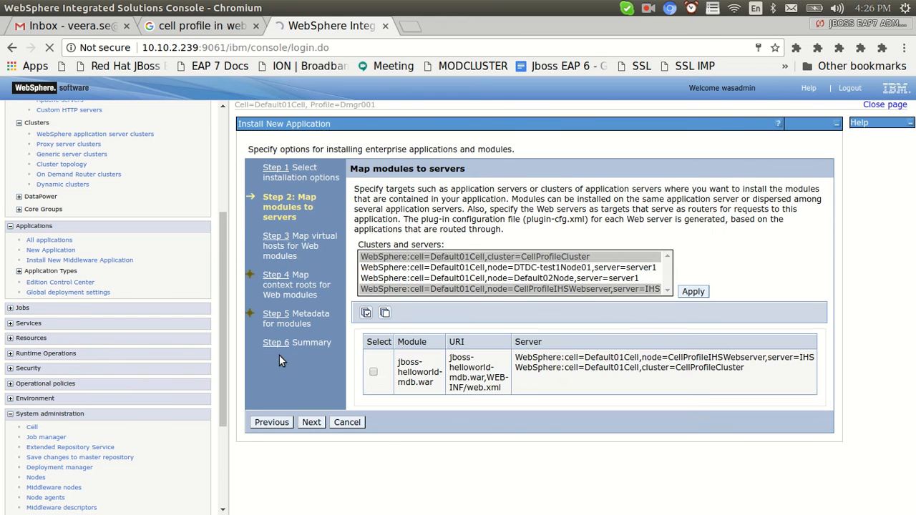
click(277, 425)
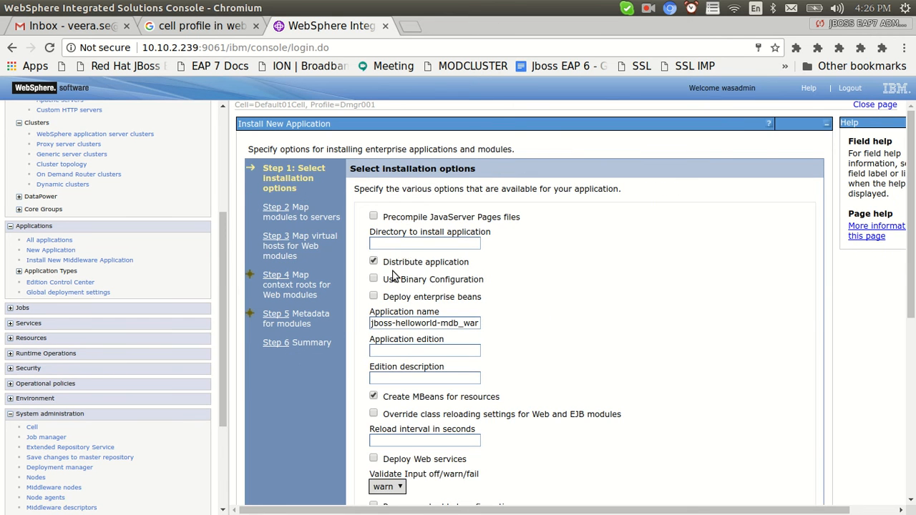
drag(906, 303, 908, 479)
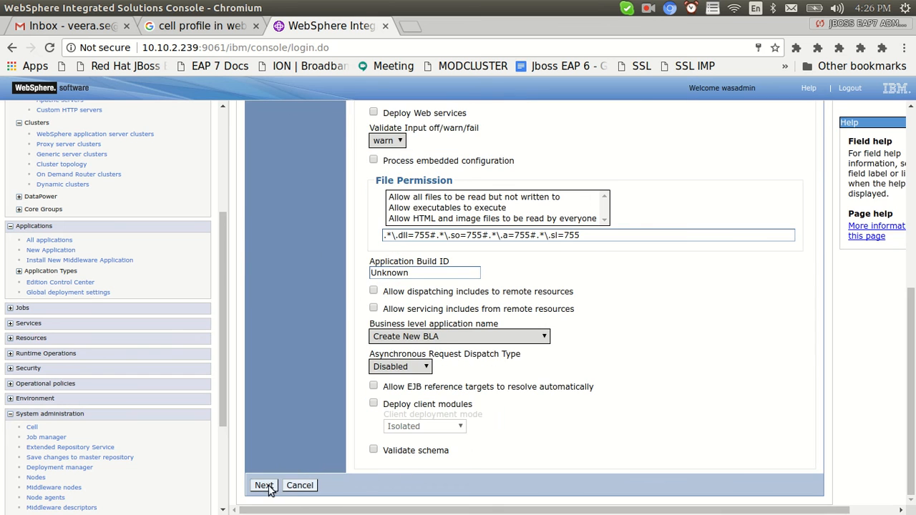
click(264, 485)
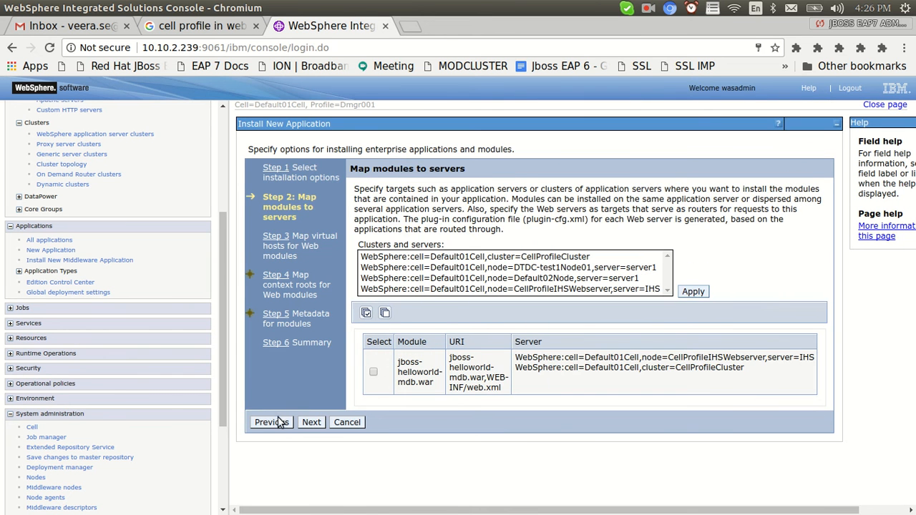
click(272, 422)
scroll(529, 301, down, 5)
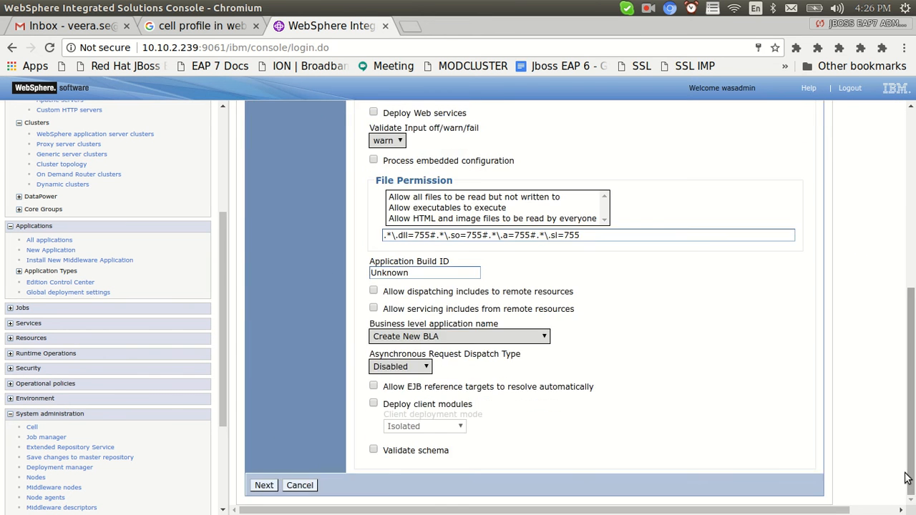
Cancel the jboss install and upload httpsessionlogin.war with Fast Path instead.
click(299, 486)
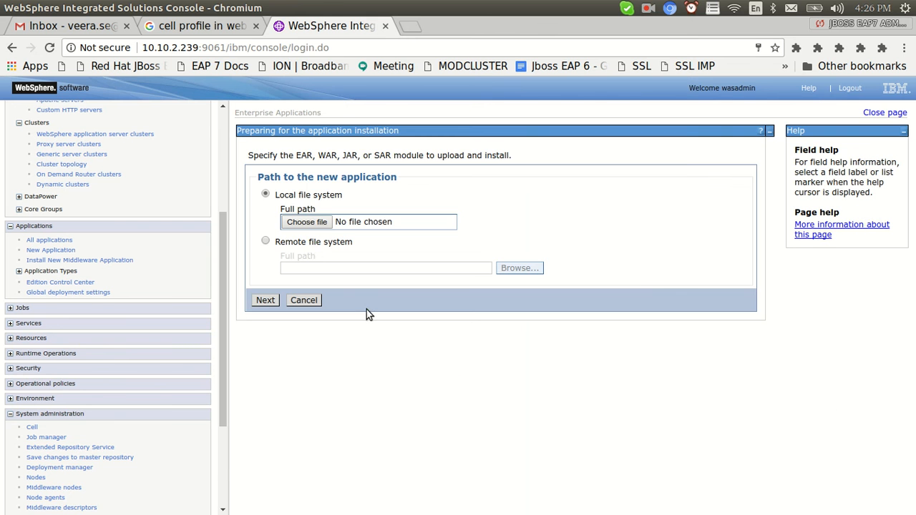
click(304, 223)
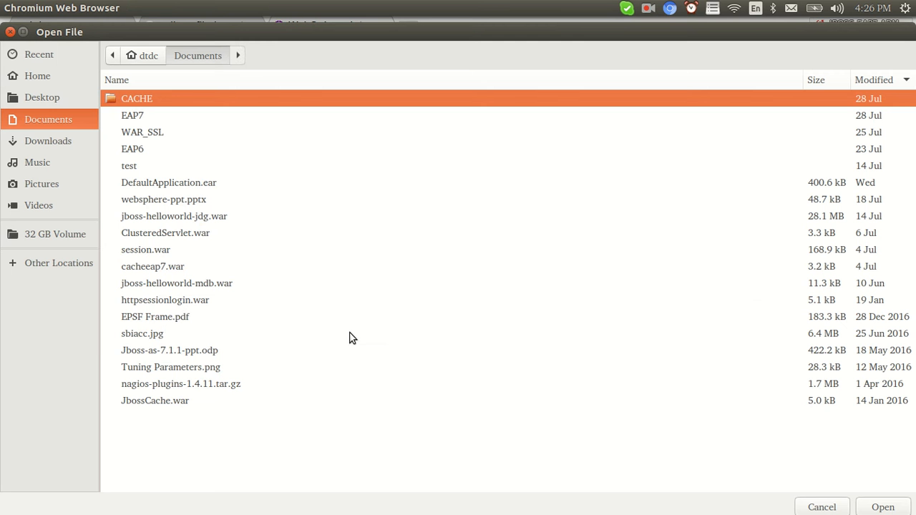
double_click(169, 301)
click(266, 300)
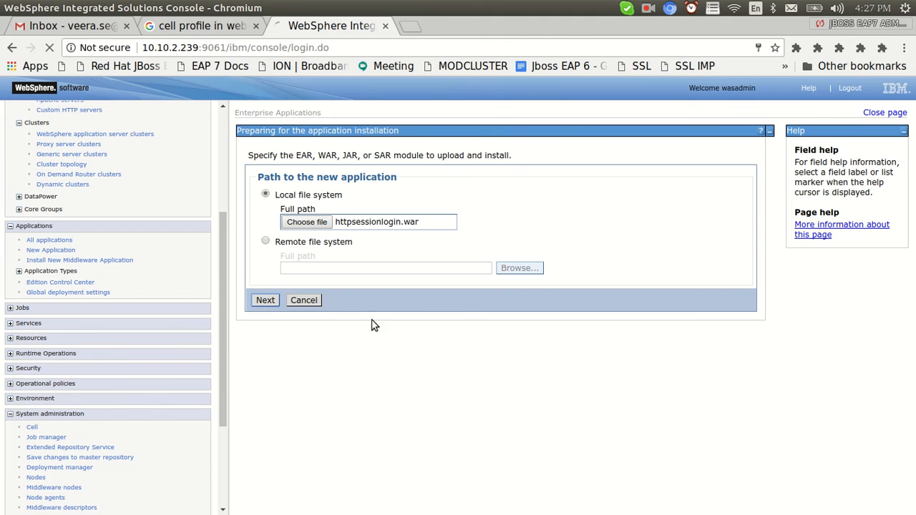
click(307, 252)
Map the httpsessionlogin module to CellProfileCluster and the IHS web server.
scroll(346, 469, down, 10)
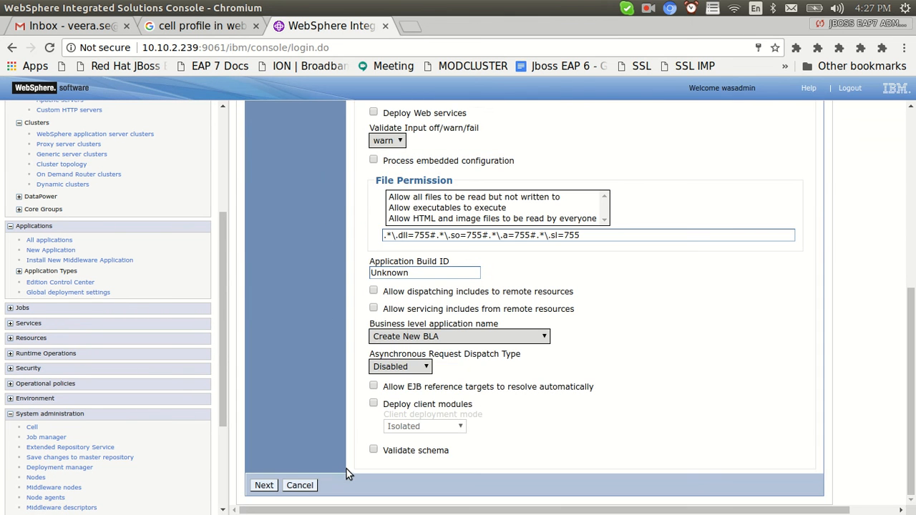
click(265, 488)
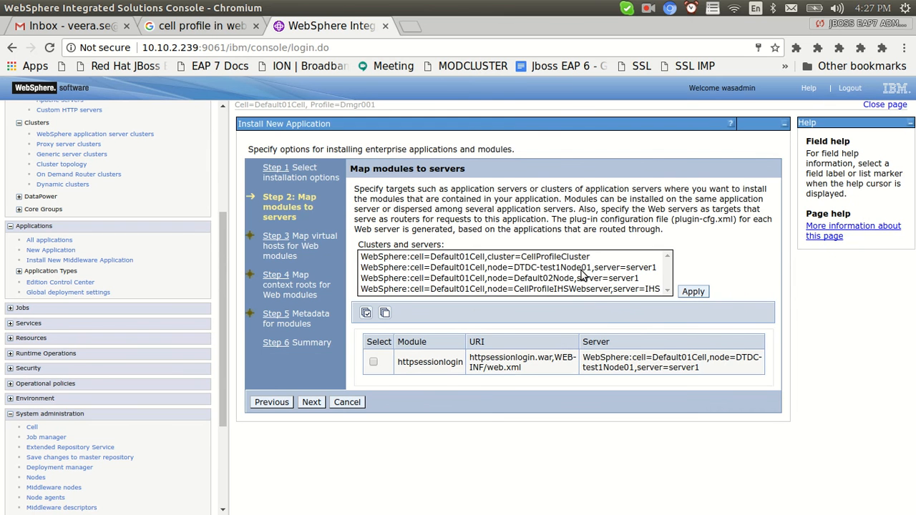
click(569, 257)
ctrl+click(597, 289)
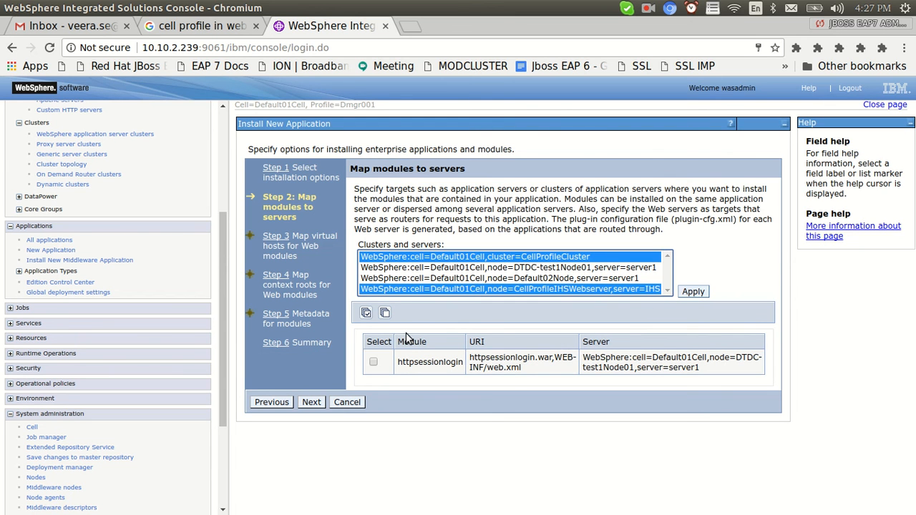
click(373, 361)
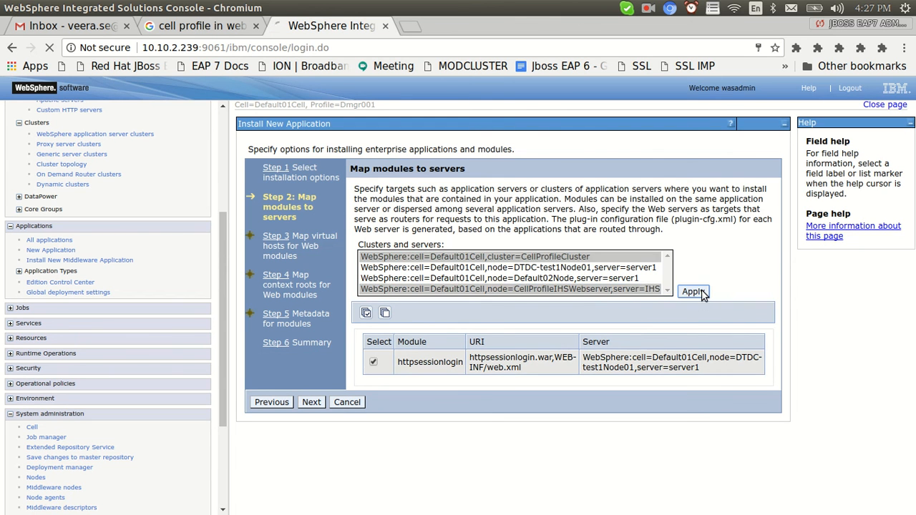
click(705, 293)
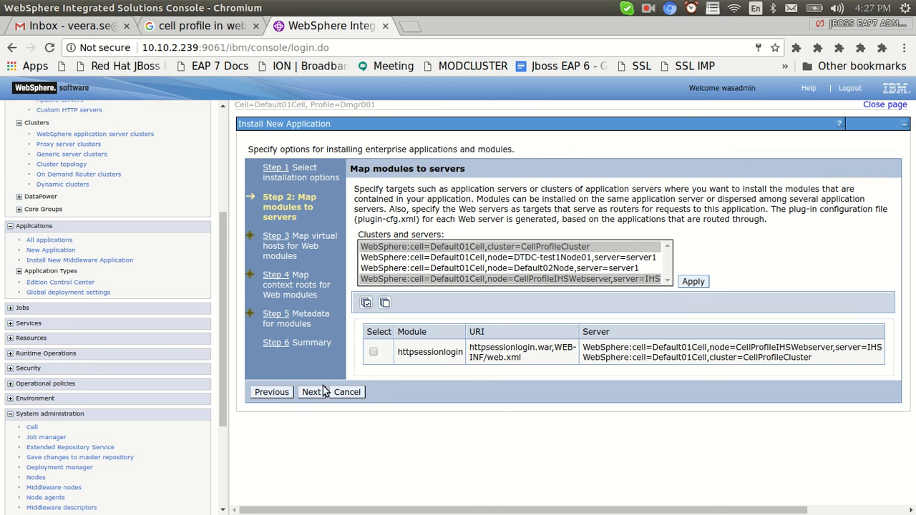
Map the module to its virtual host and set the context root to /httpsessionlogin.
click(373, 352)
click(315, 395)
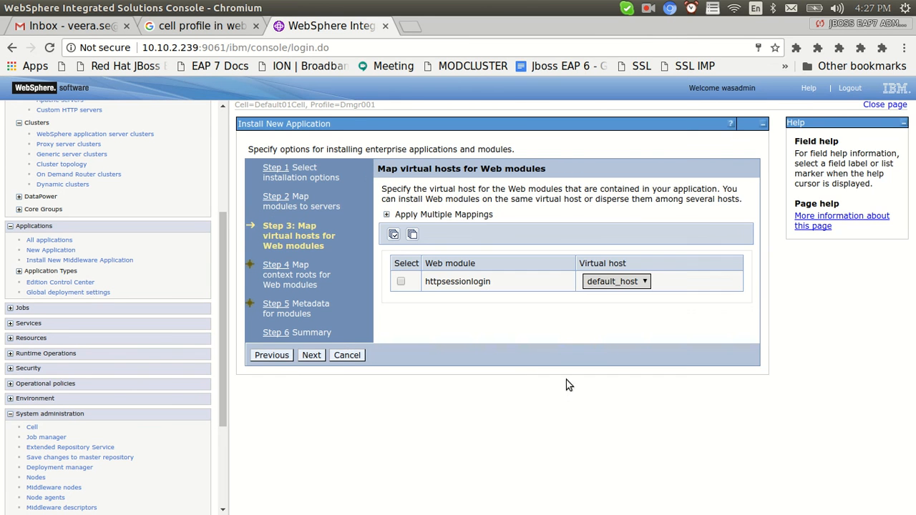
click(402, 282)
click(311, 355)
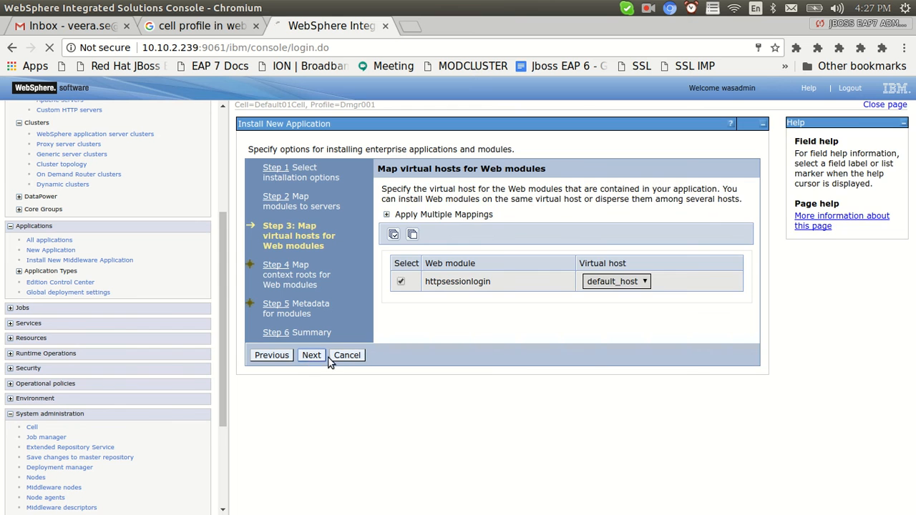
click(688, 222)
click(690, 237)
Mark the module metadata complete, review the summary and finish the installation.
click(311, 358)
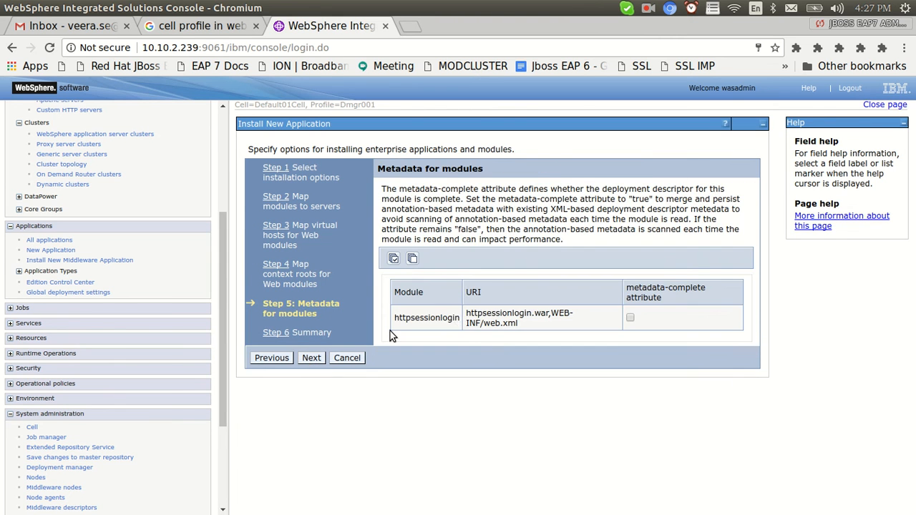
click(630, 317)
click(311, 357)
scroll(393, 398, down, 3)
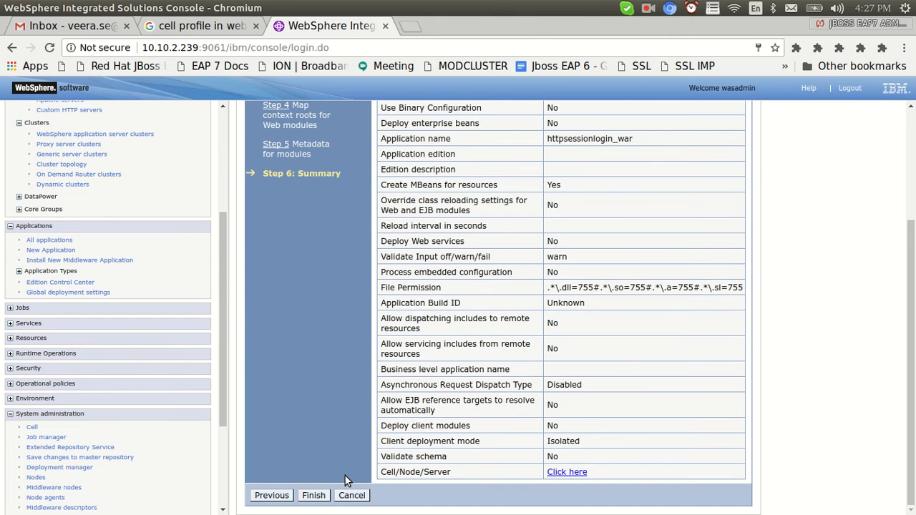
click(313, 495)
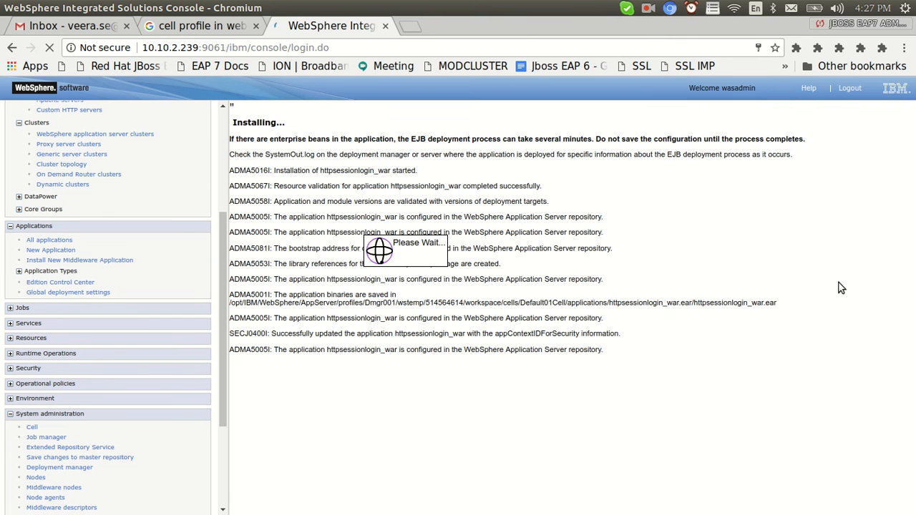
Bring up Appsrv1's log, then save the changes with Synchronize changes with Nodes enabled.
key(alt+Tab)
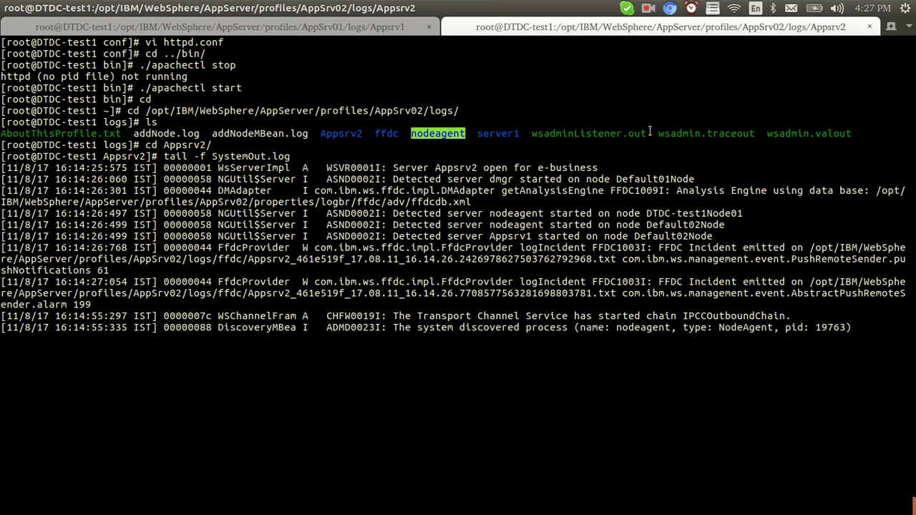
click(383, 29)
key(alt+Tab)
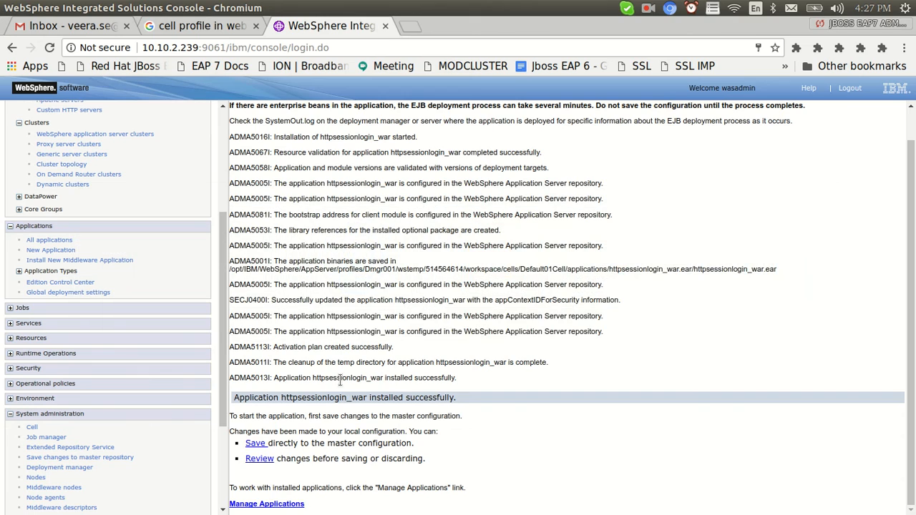
click(251, 459)
click(251, 232)
click(260, 255)
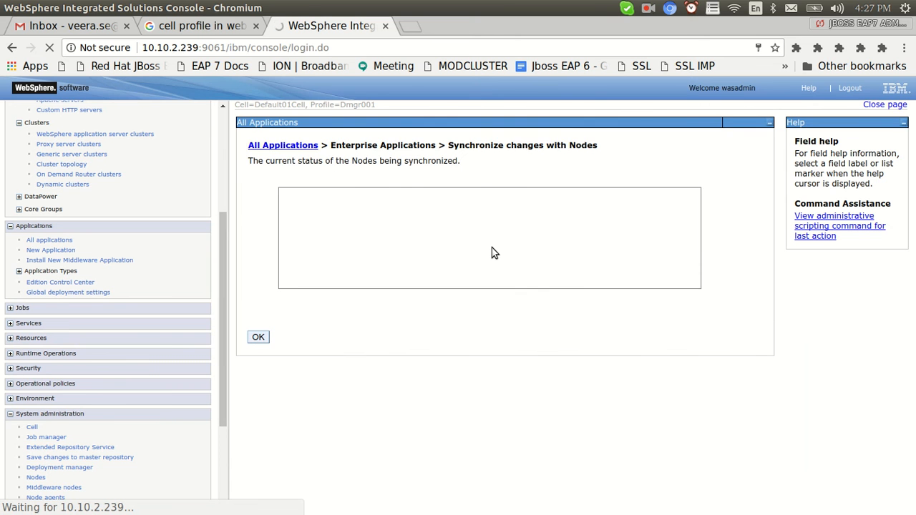
key(alt+Tab)
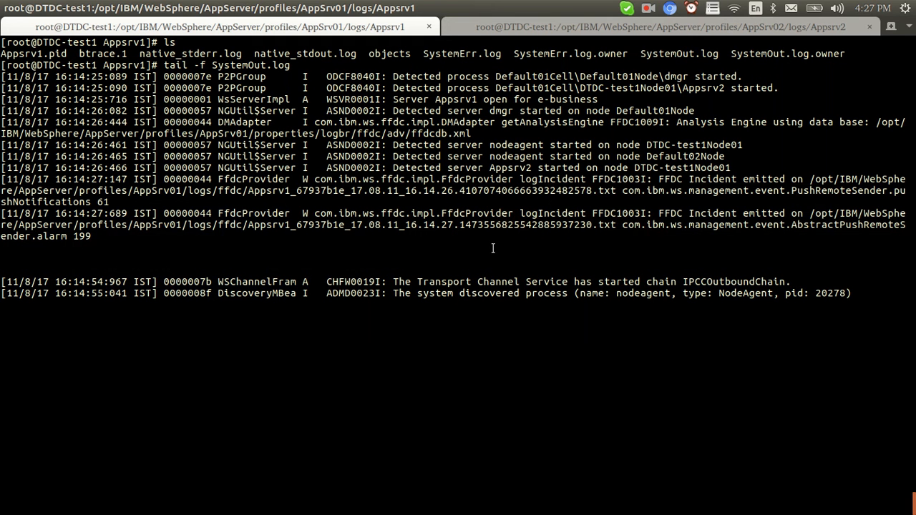
Start httpsessionlogin_war from All applications and watch its startup in the Appsrv2 log.
key(alt+Tab)
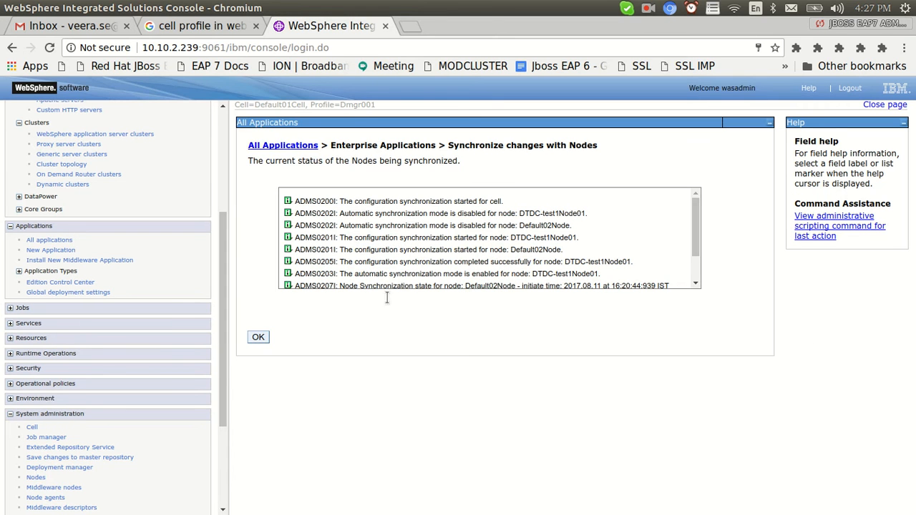
click(262, 339)
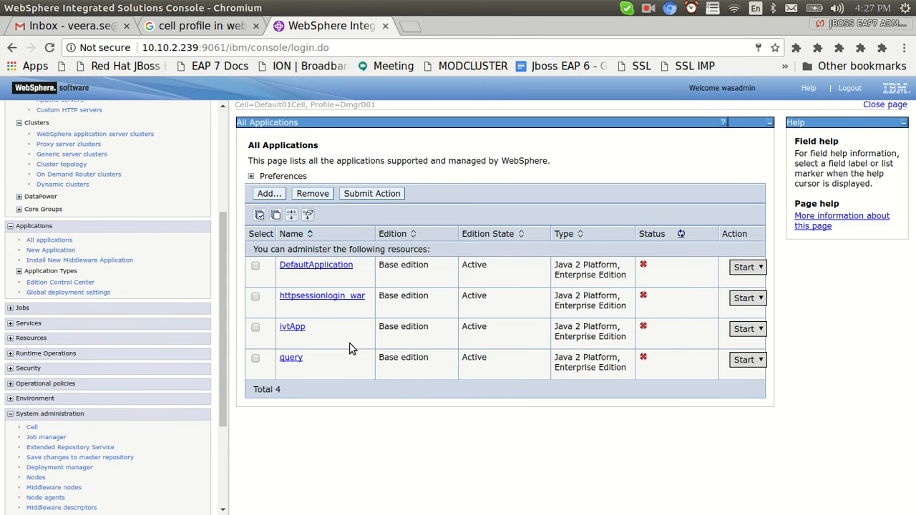
click(256, 297)
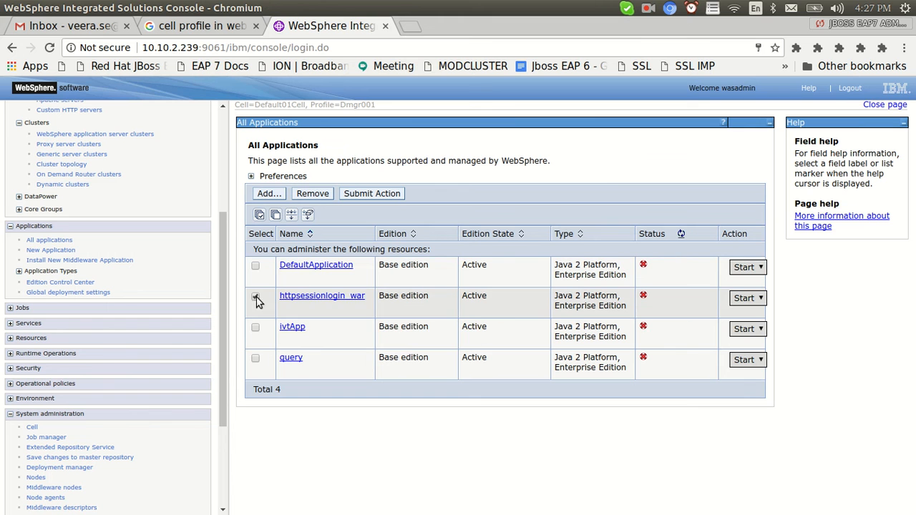
click(362, 194)
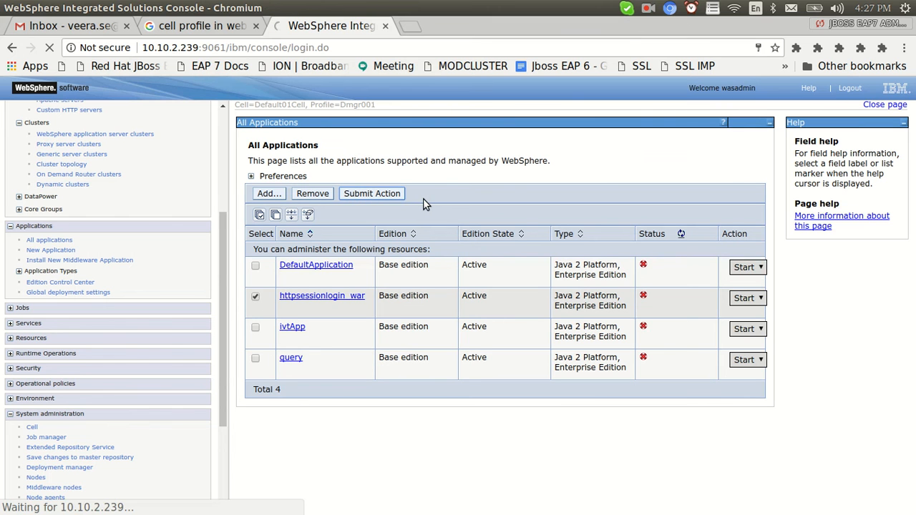
key(alt+Tab)
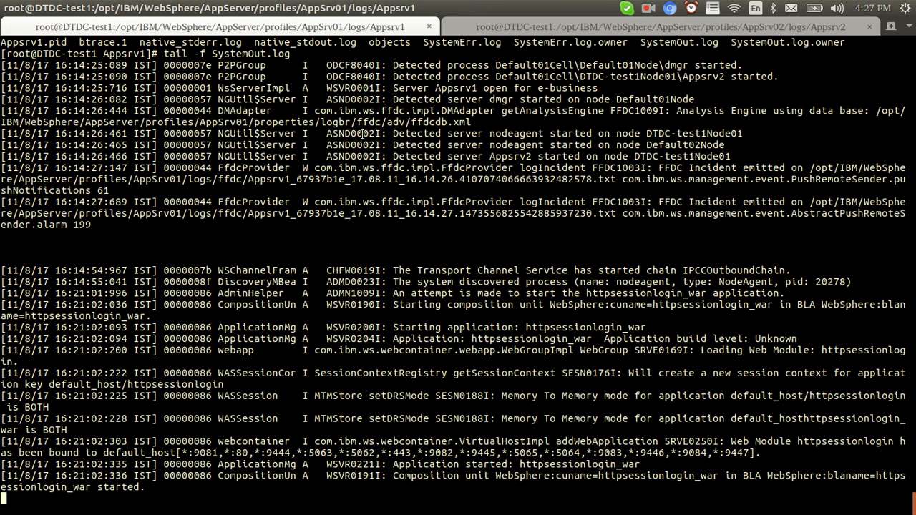
click(517, 26)
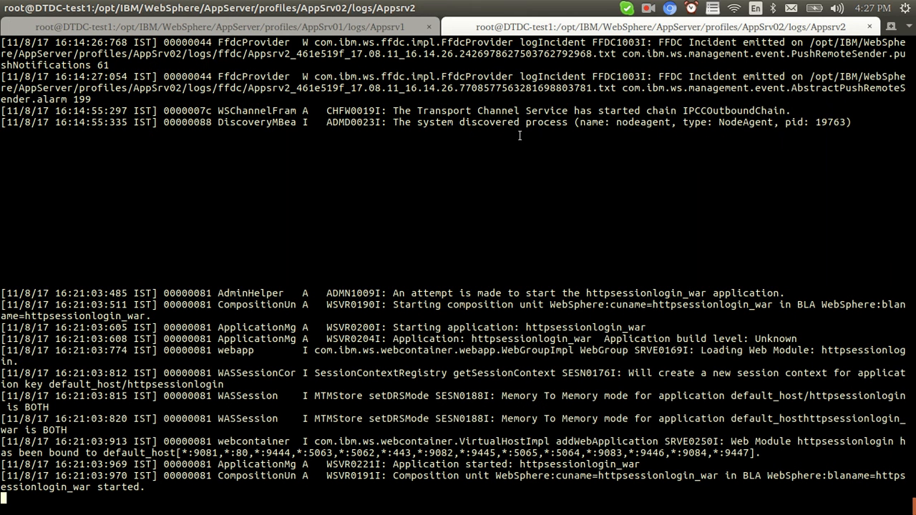
key(alt+Tab)
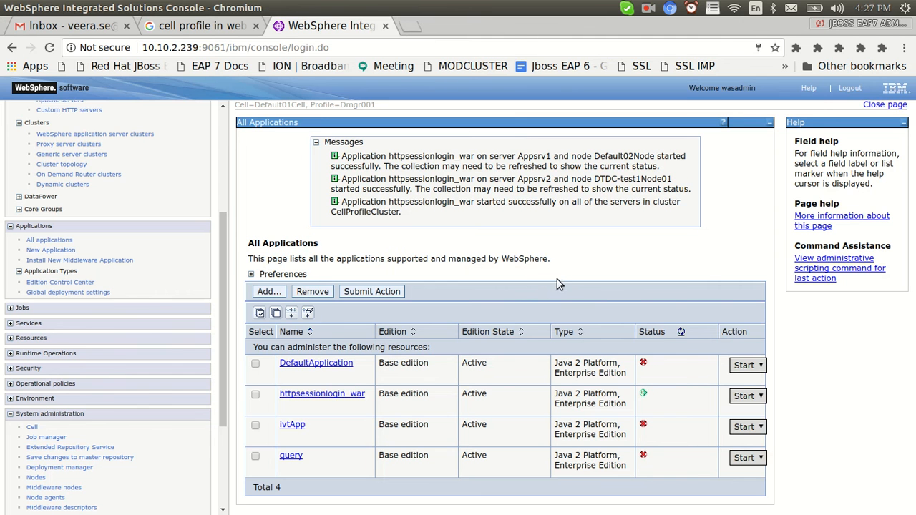
Check Installed applications on Appsrv1 and Appsrv2, confirming httpsessionlogin_war on each.
drag(224, 259, 137, 136)
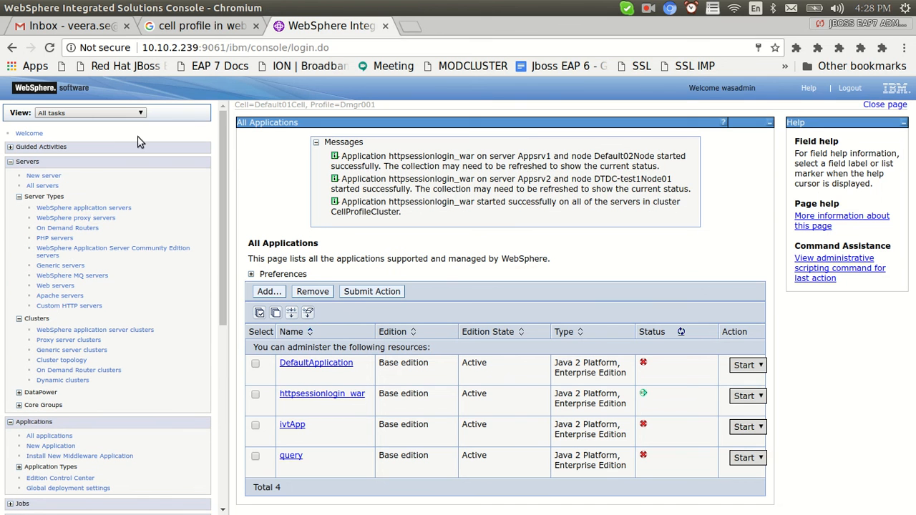
click(85, 208)
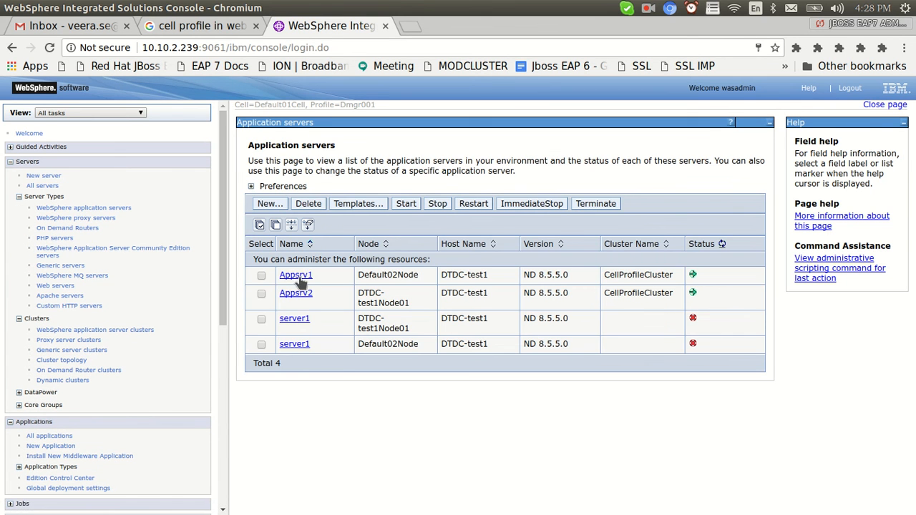
click(299, 281)
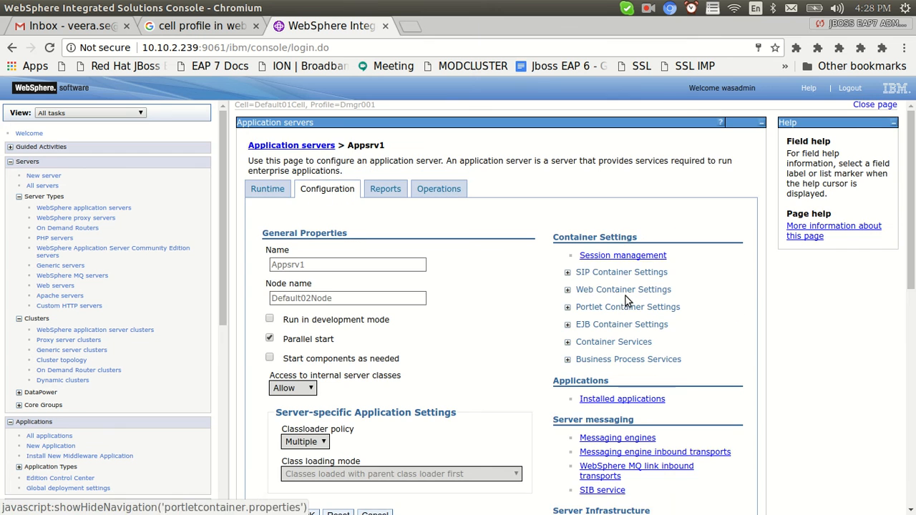
click(600, 404)
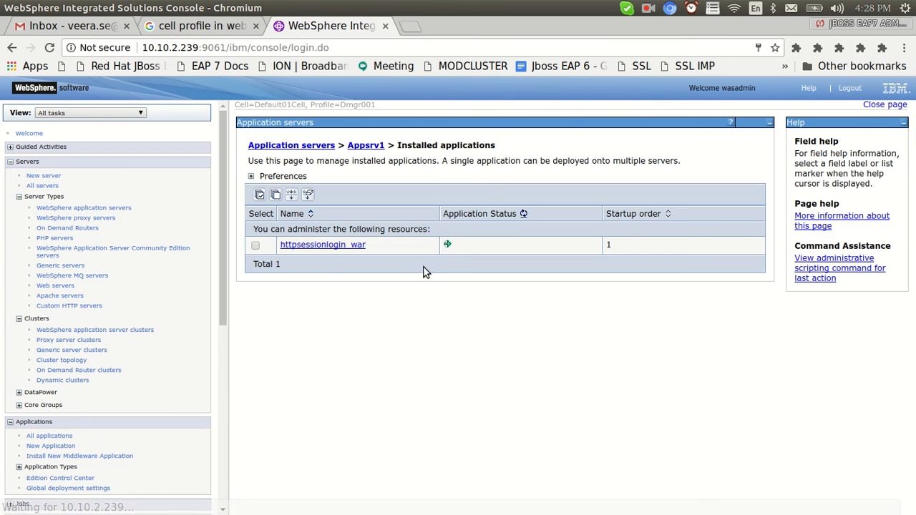
click(300, 146)
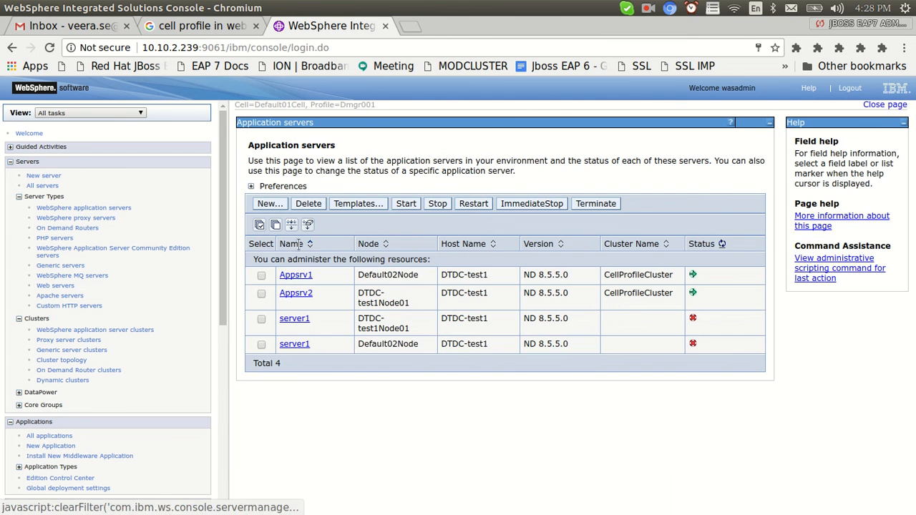
click(295, 297)
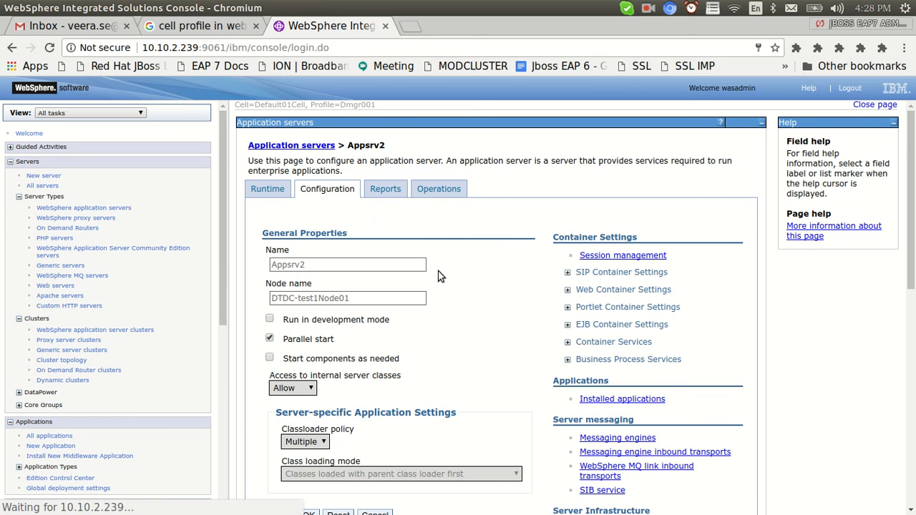
click(607, 405)
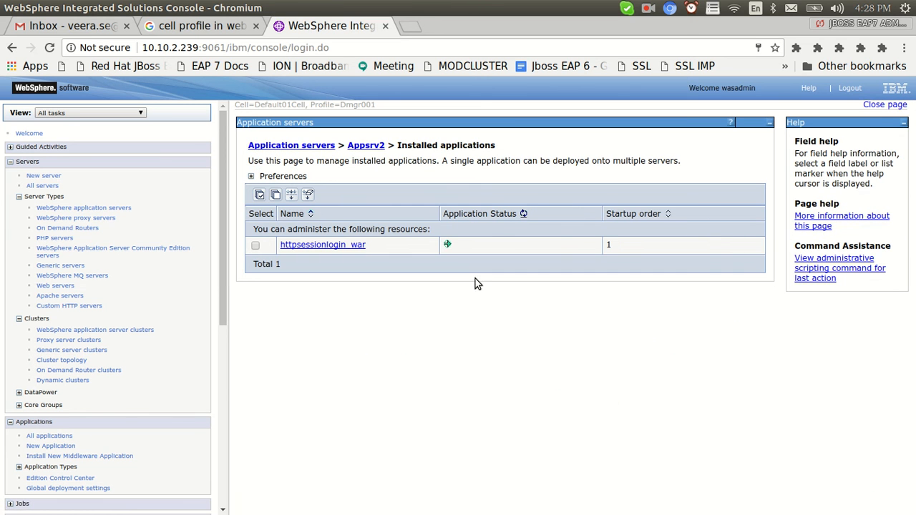
click(261, 149)
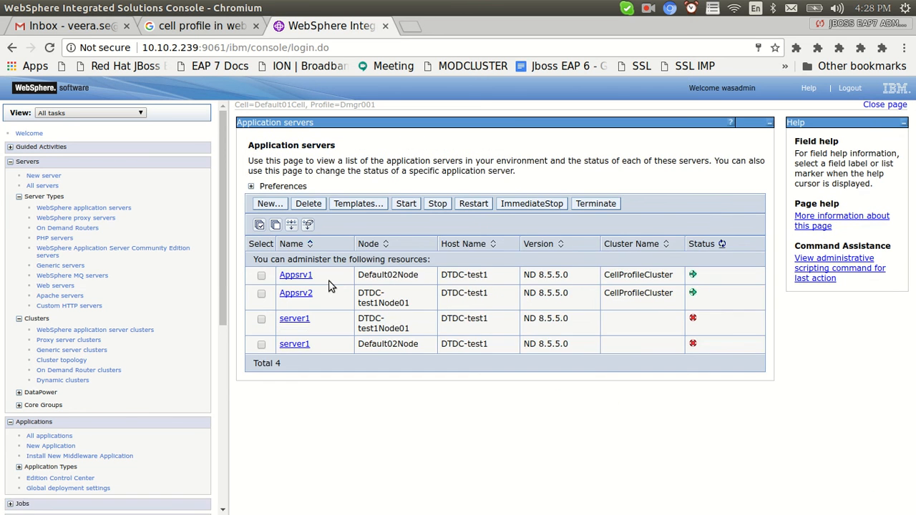
key(alt+Tab)
key(alt+Tab)
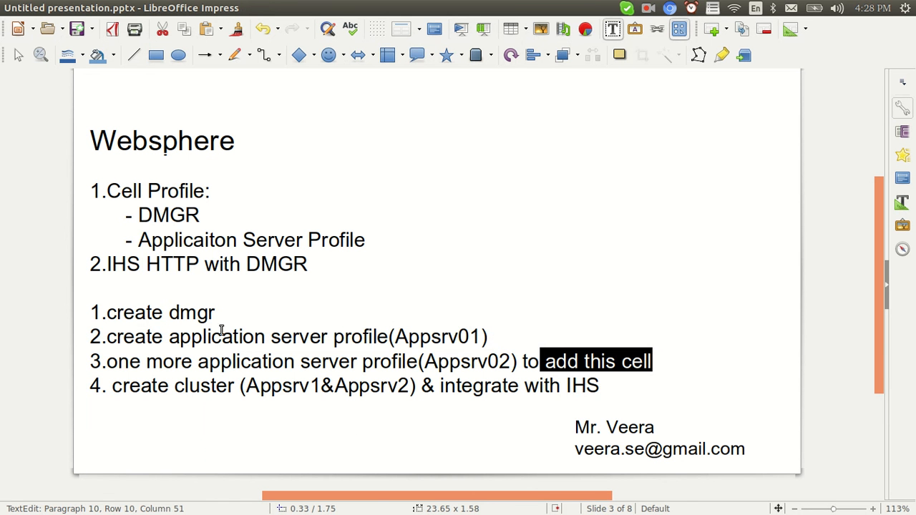
Highlight the dmgr, application server profile and Appsrv1&Appsrv2 cluster steps on the slide.
drag(214, 313, 106, 313)
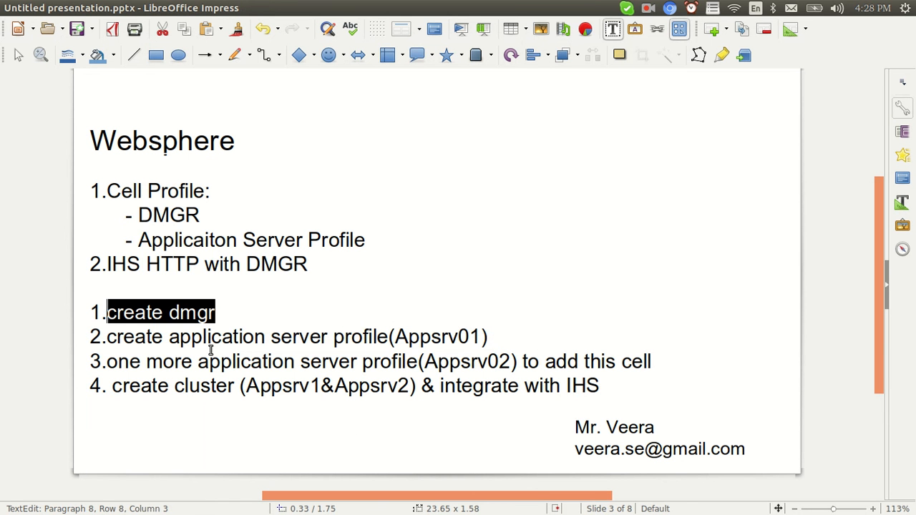
drag(147, 338, 285, 340)
drag(431, 339, 136, 308)
drag(185, 364, 461, 365)
drag(656, 363, 538, 364)
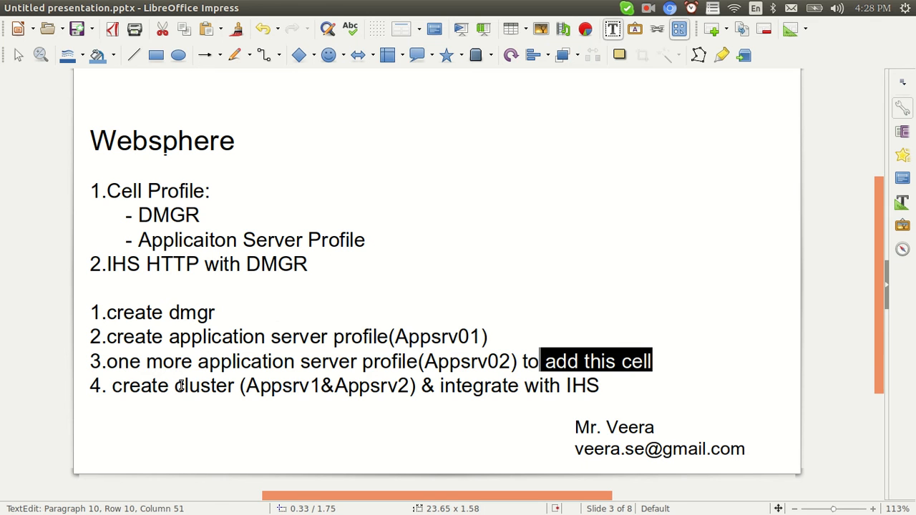
drag(185, 387, 202, 387)
drag(272, 387, 360, 387)
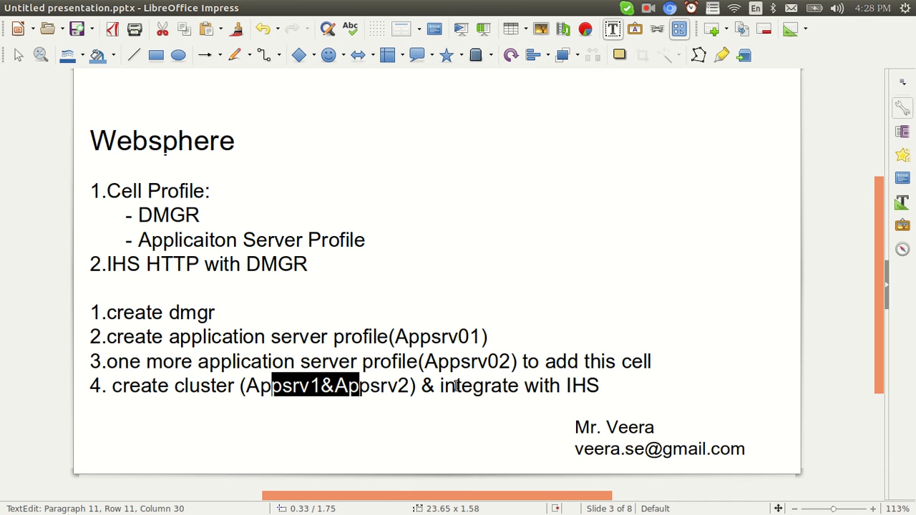
drag(445, 386, 493, 386)
key(alt+Tab)
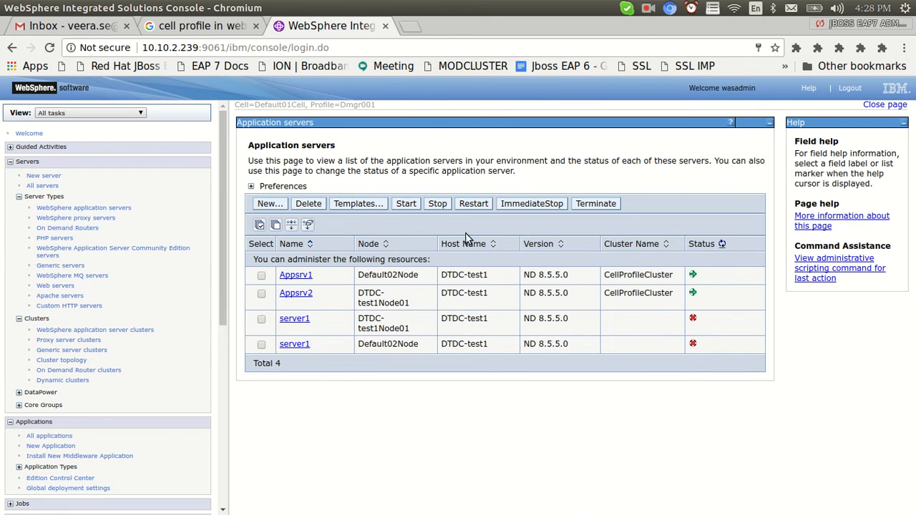
Open 10.10.2.239/httpsessionlogin in a new tab, log in as admin and open Profile.
click(410, 27)
text(10.10)
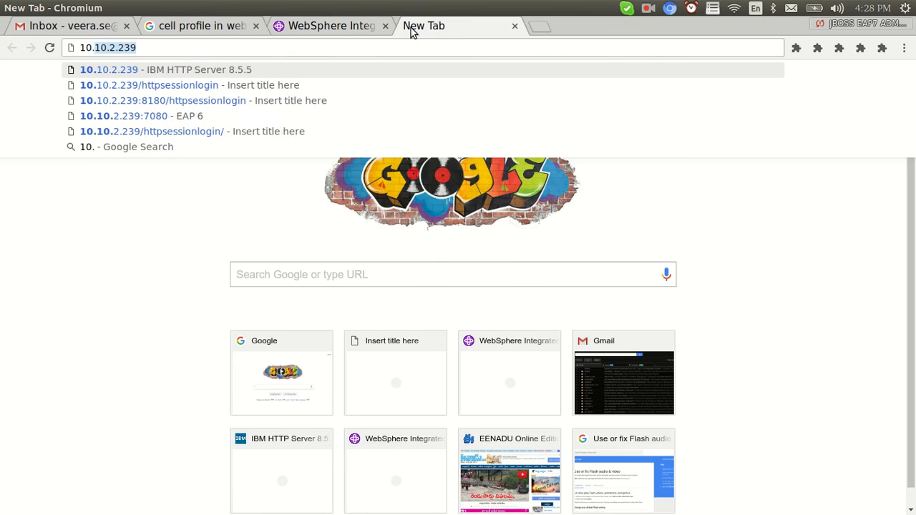
text(.2.239/htt)
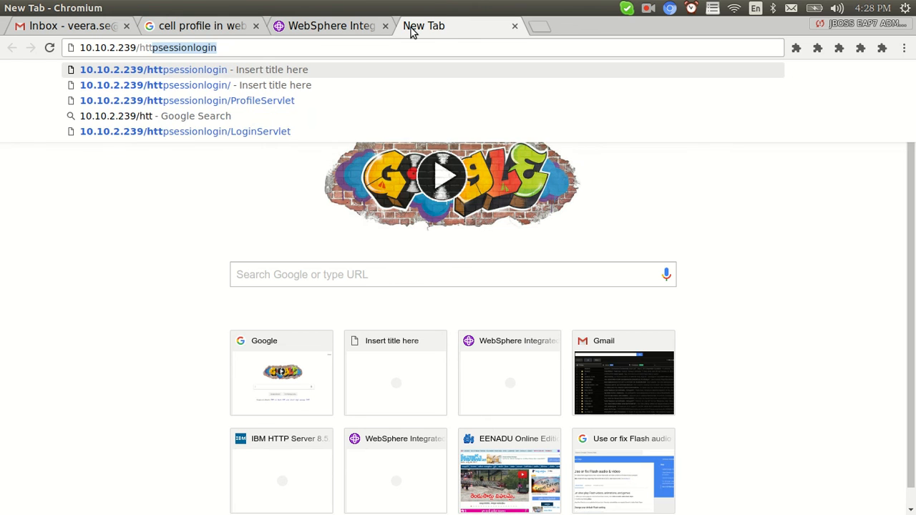
key(Return)
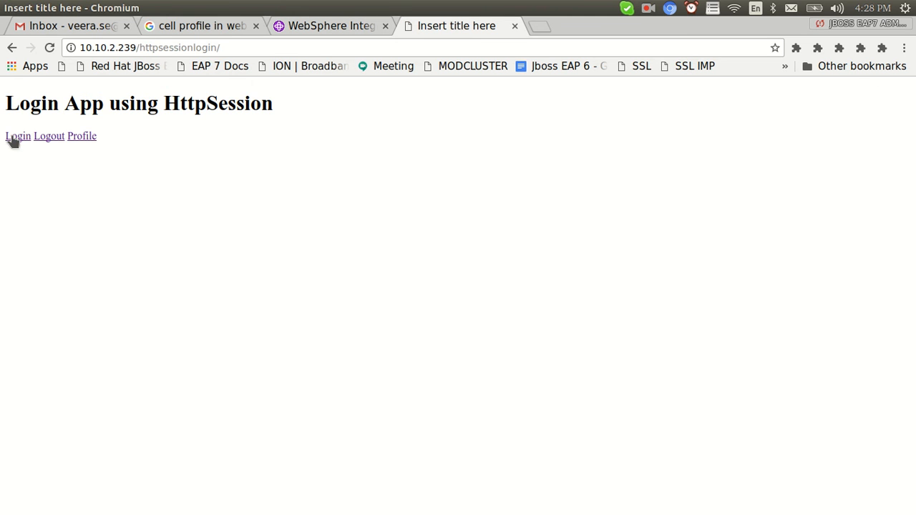
click(11, 136)
click(80, 90)
text(admin)
key(Tab)
text(a)
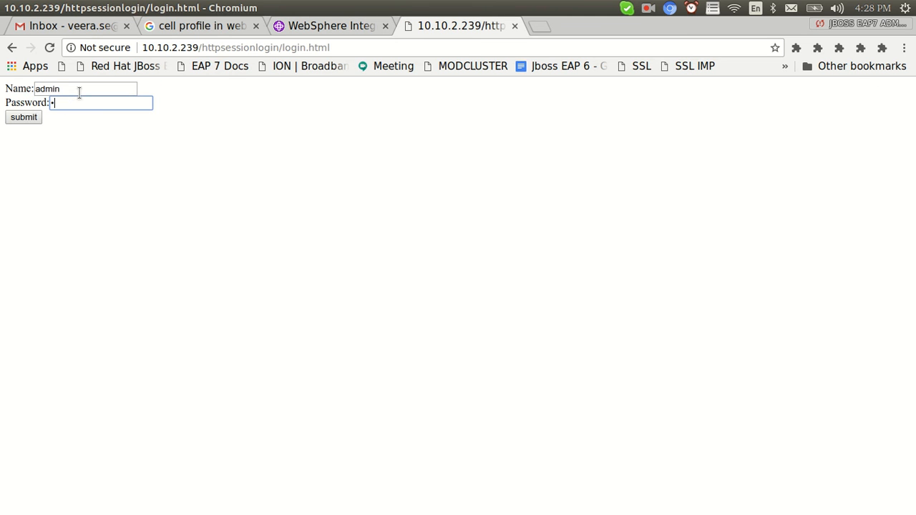
click(23, 117)
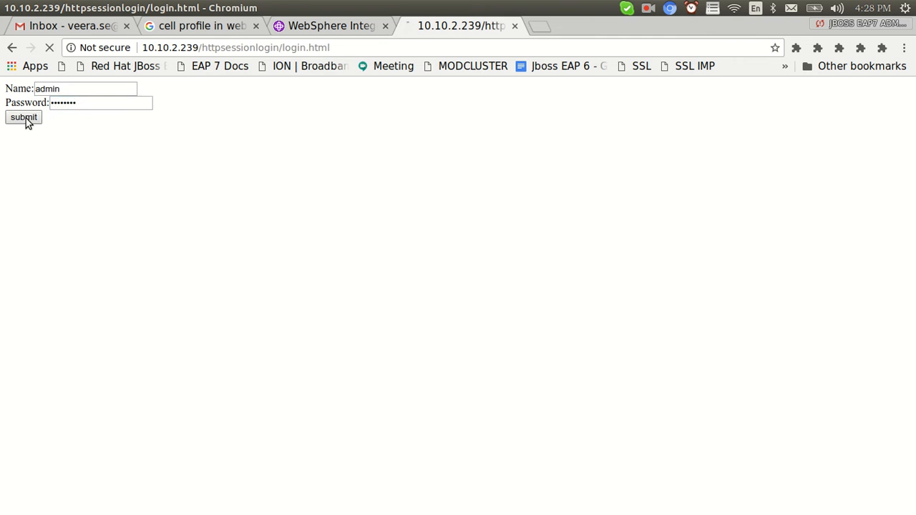
click(82, 88)
Mark a break in the server log, then log out, log back in and open Profile.
key(alt+Tab)
key(alt+Tab)
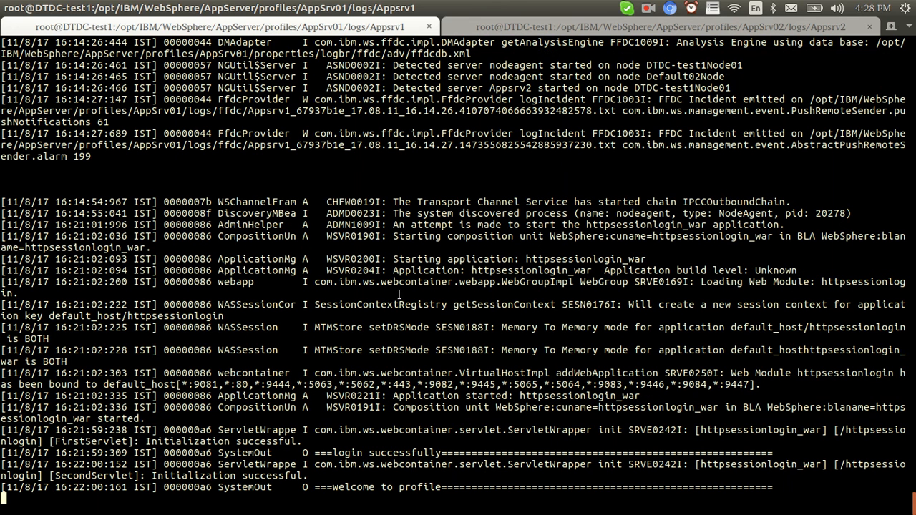
key(Return)
key(Return)
key(Return)
key(Return)
key(alt+Tab)
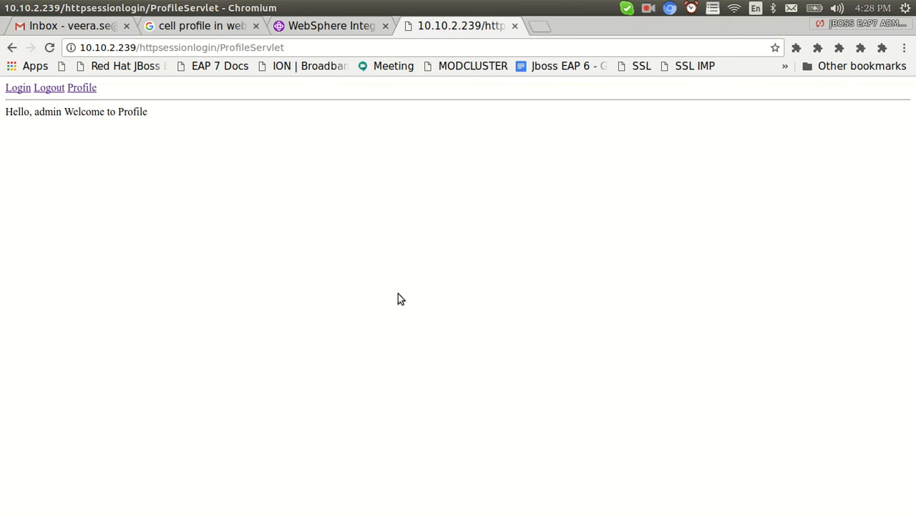
click(50, 88)
click(20, 89)
click(70, 90)
text(admin)
key(Tab)
text(ad)
click(24, 117)
click(83, 87)
Check the server log and select the app's base address in the address bar.
key(alt+Tab)
key(alt+Tab)
drag(220, 48, 69, 37)
key(ctrl+c)
key(alt+Tab)
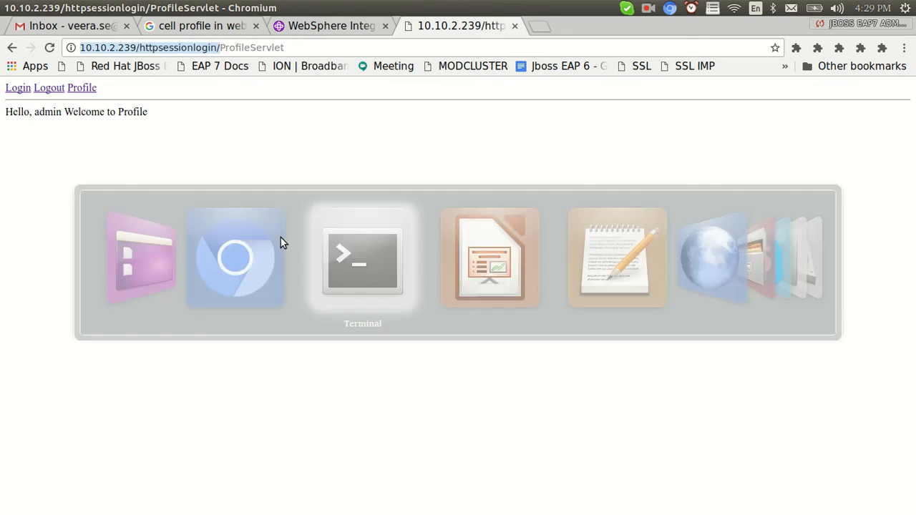
Show Appsrv2's log, then load the pasted app address in Pale Moon's new tab.
click(508, 21)
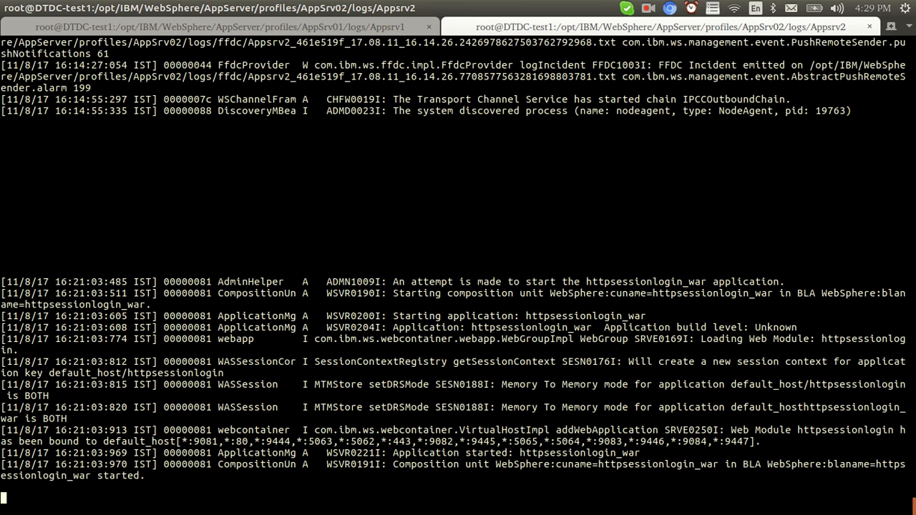
key(alt+Tab)
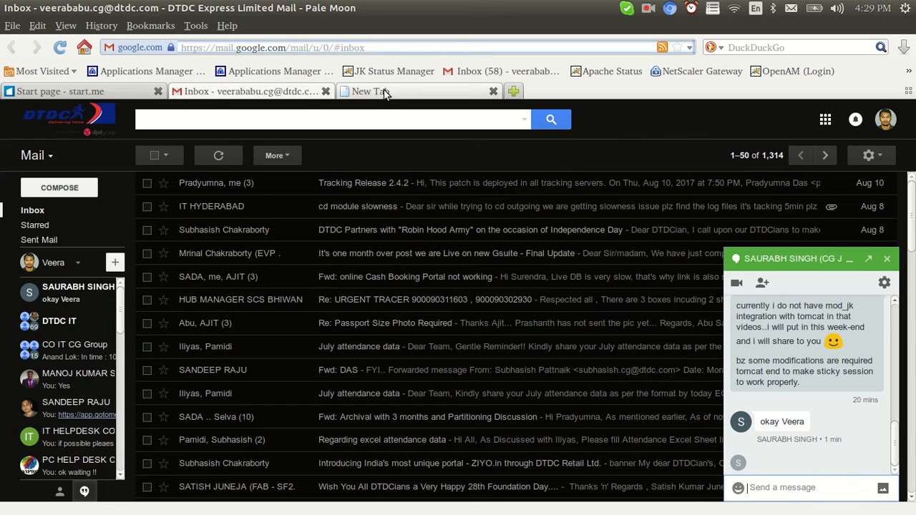
click(429, 91)
key(ctrl+v)
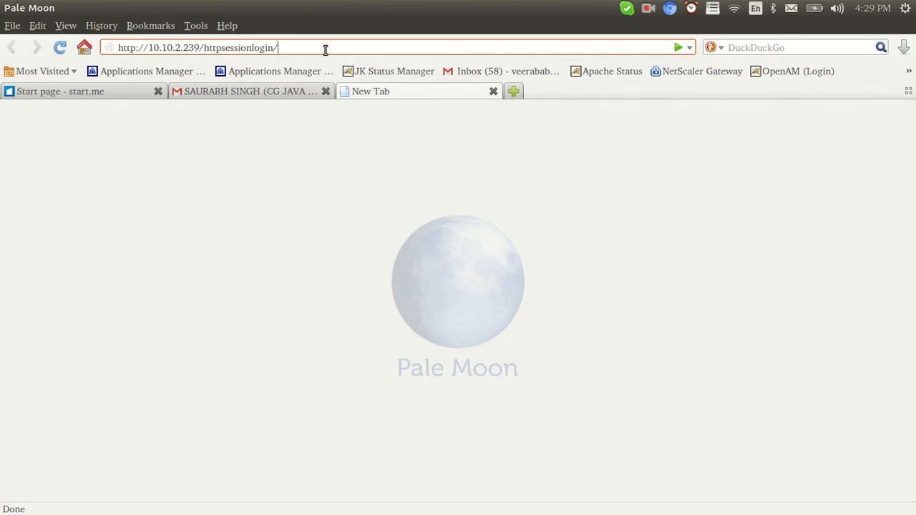
key(Return)
Log in as admin with the password, decline saving it, and open Profile.
click(8, 158)
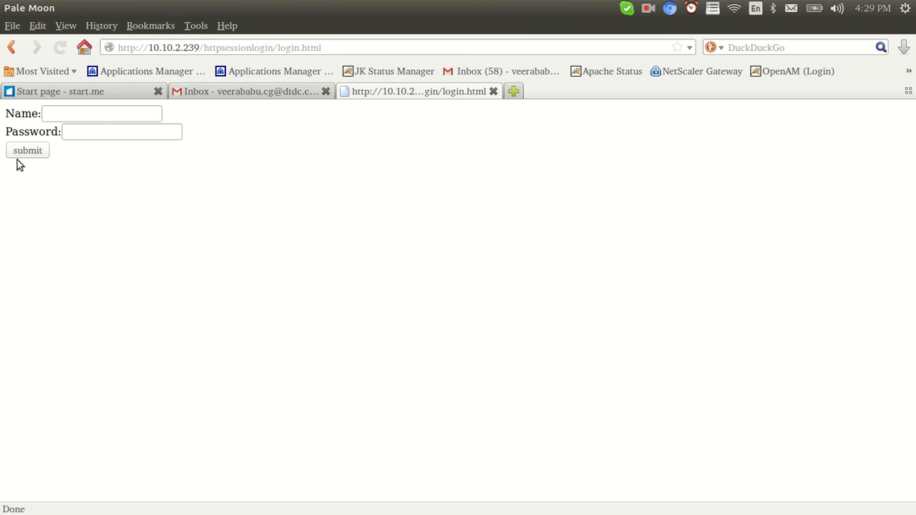
click(65, 113)
text(admin)
key(Tab)
text(••••••••)
click(23, 151)
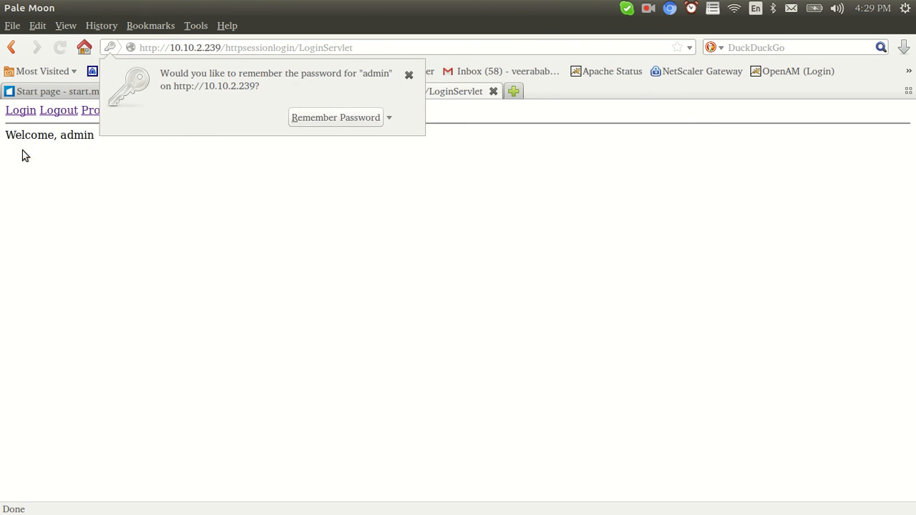
click(257, 230)
click(100, 109)
key(alt+Tab)
key(alt+Tab)
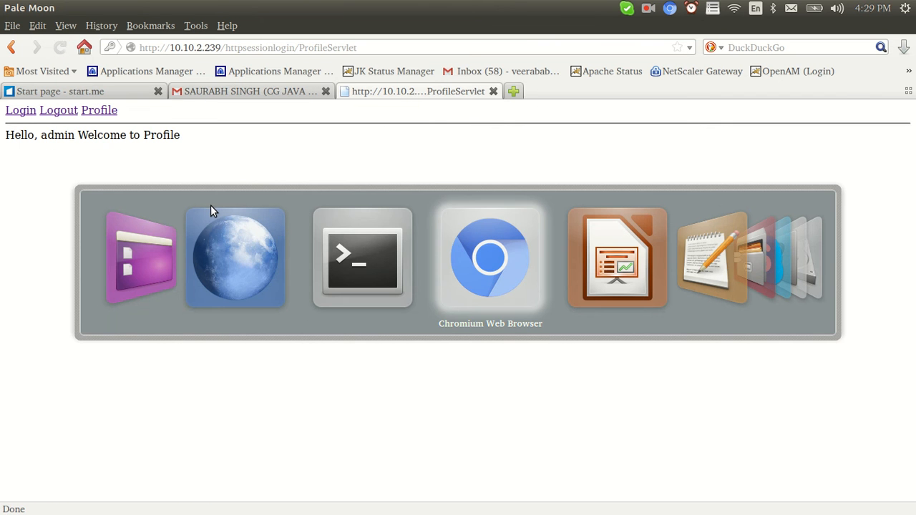
key(alt+Tab)
key(alt+Tab)
key(alt+Tab)
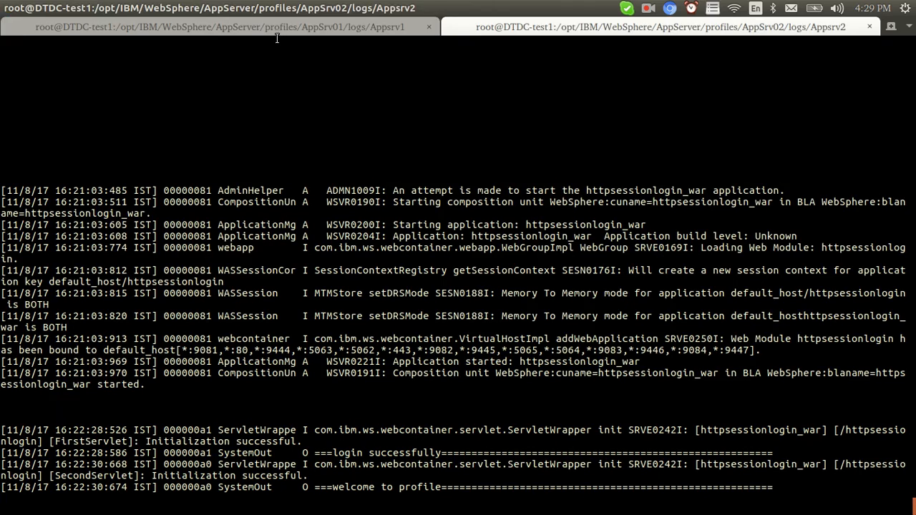
Request Profile several times and compare the new entries in the Appsrv2 and Appsrv1 logs.
click(277, 32)
click(532, 25)
key(alt+Tab)
key(alt+Tab)
key(alt+Tab)
key(alt+Tab)
triple_click(94, 112)
key(alt+Tab)
drag(310, 387, 599, 489)
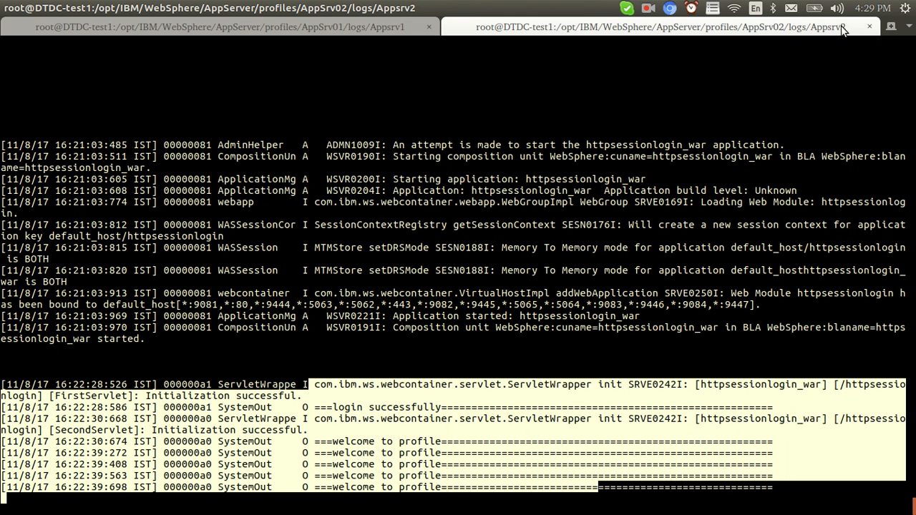
click(302, 29)
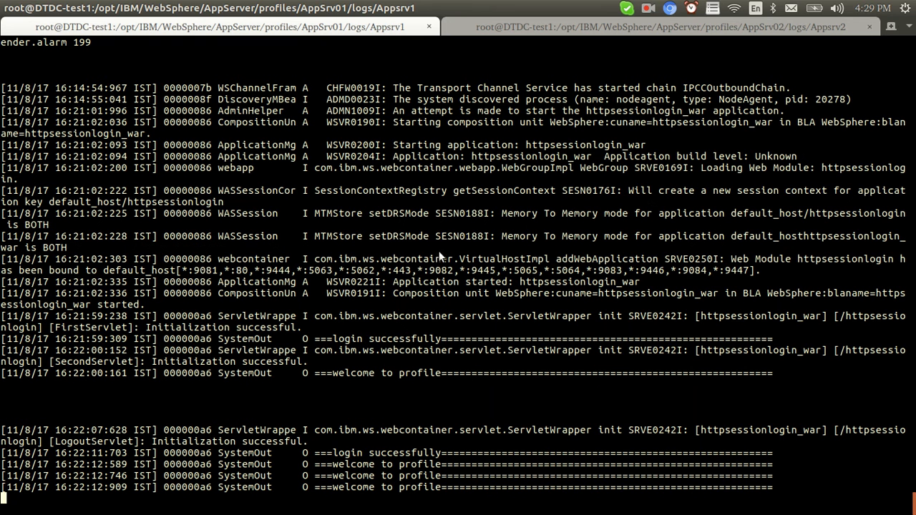
key(alt+Tab)
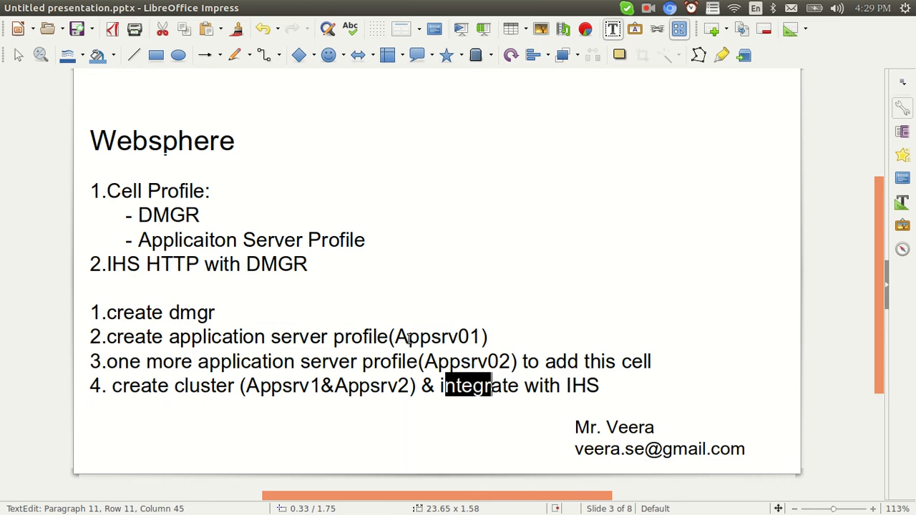
After highlighting Appsrv1 in the cluster step, append 'server1' after (Appsrv01) in slide step 2.
click(410, 380)
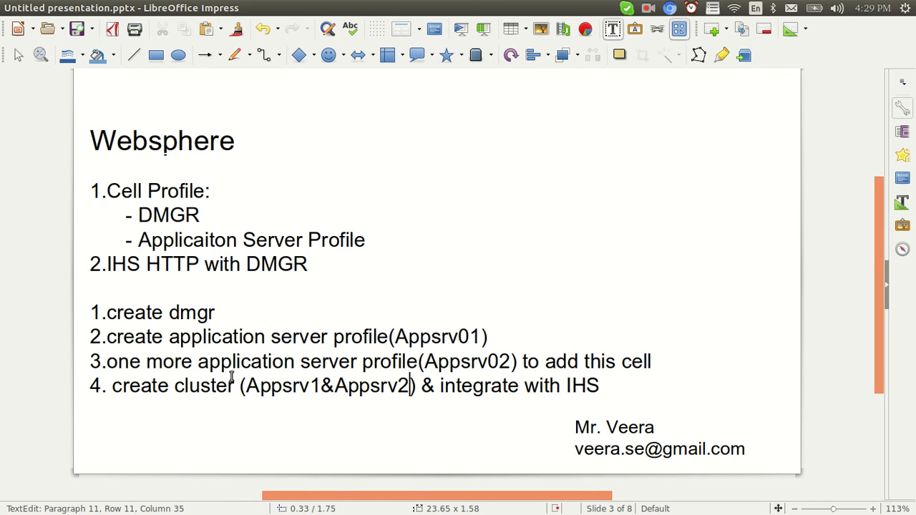
drag(242, 385, 325, 387)
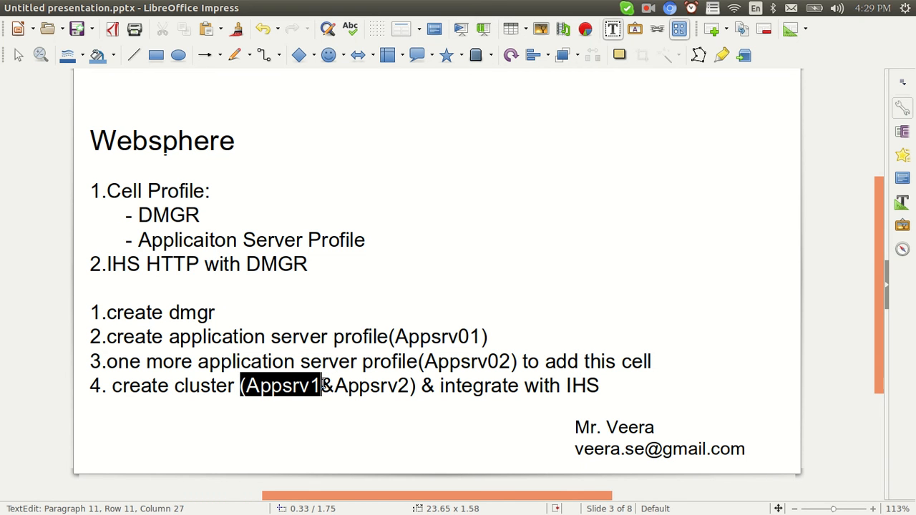
click(322, 387)
drag(259, 386, 313, 386)
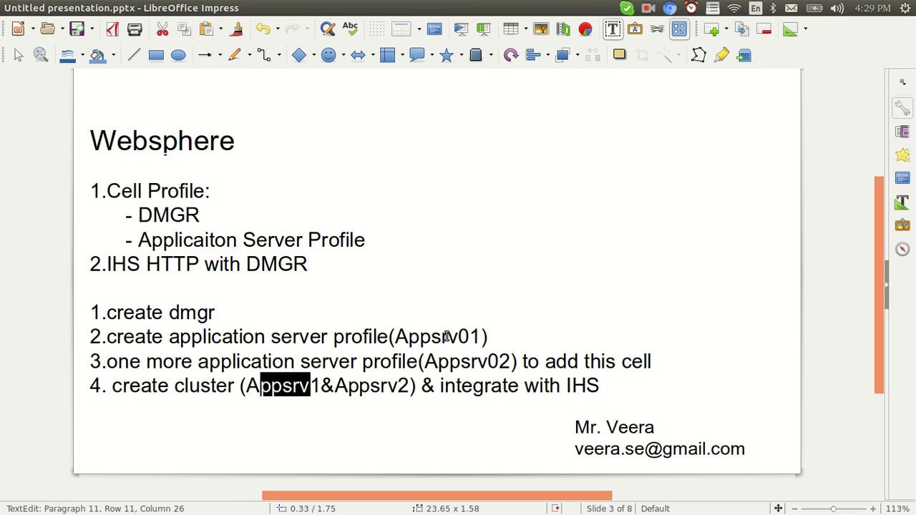
click(493, 341)
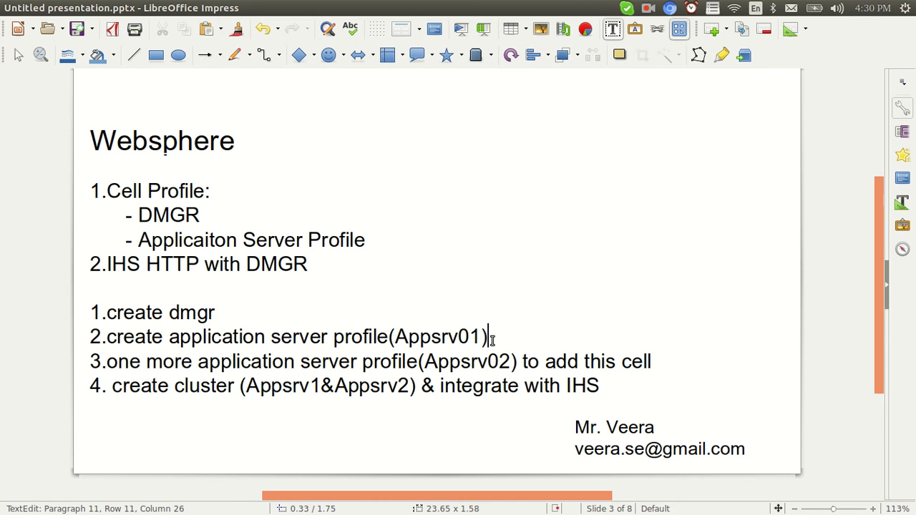
text(server1)
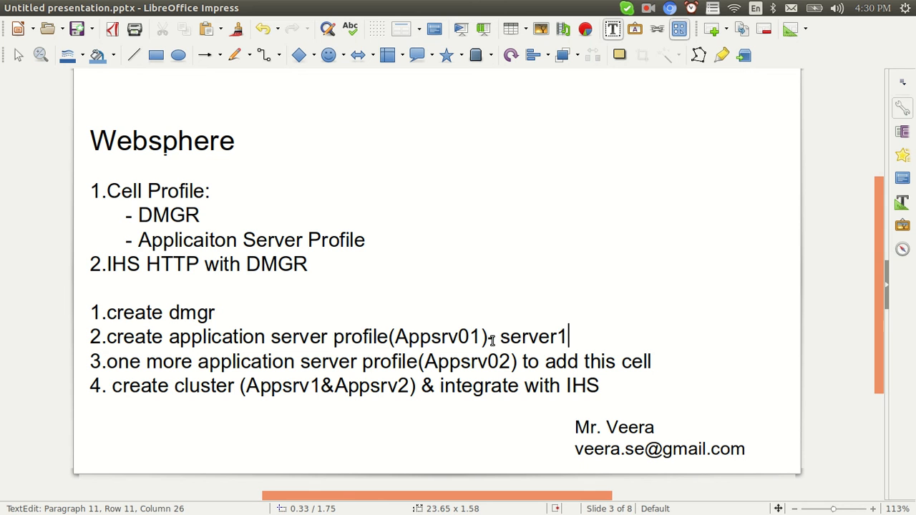